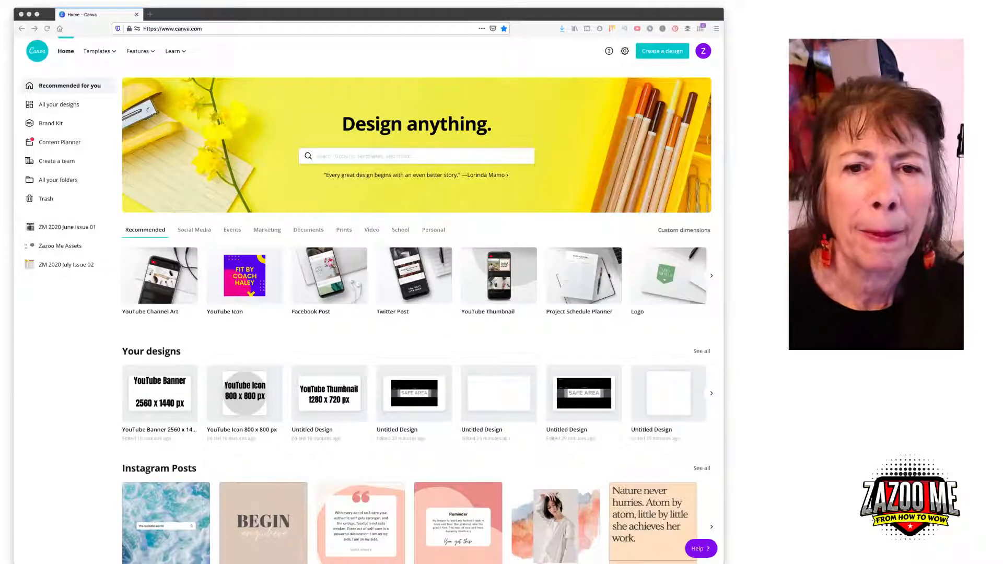
Search for "yout" and look through the suggested YouTube formats and matching existing designs
{"action": "left_click", "coordinate": [324, 62]}
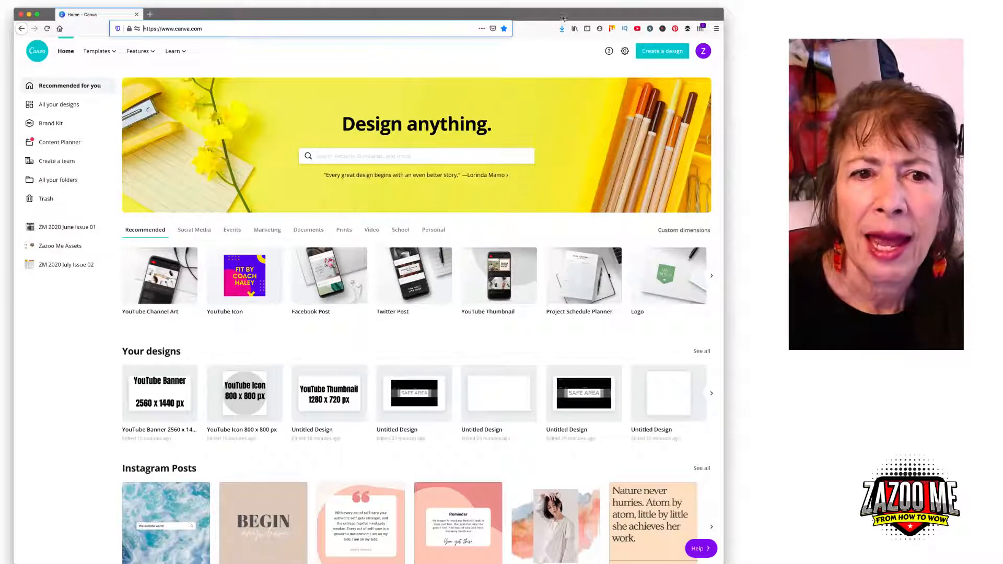
{"action": "left_click", "coordinate": [338, 156]}
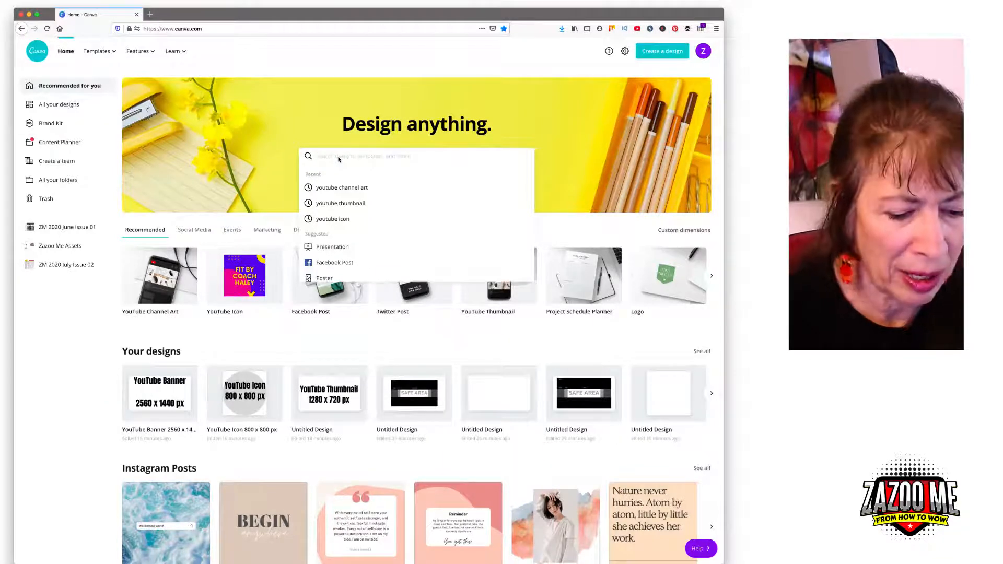
{"action": "type", "text": "you"}
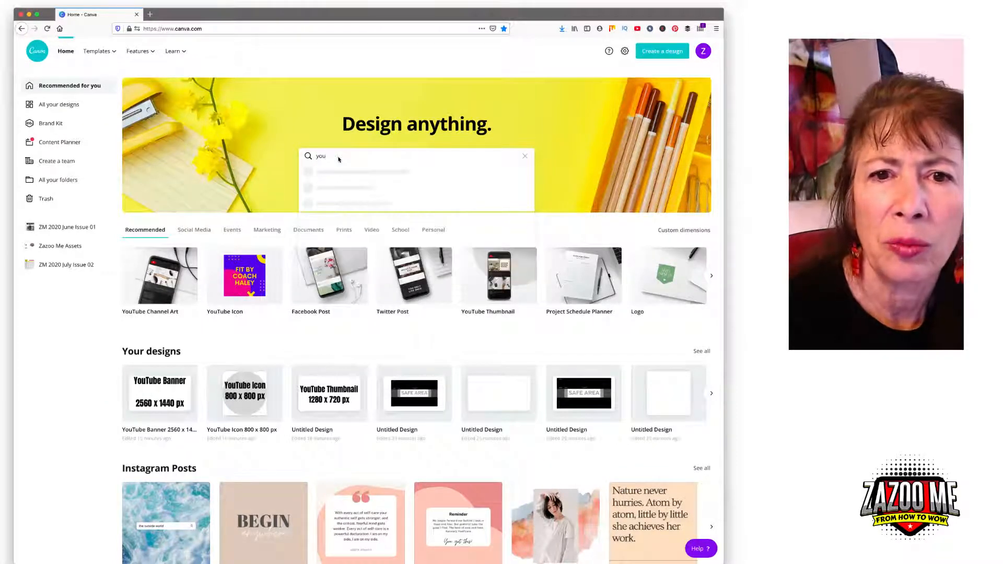
{"action": "type", "text": "t"}
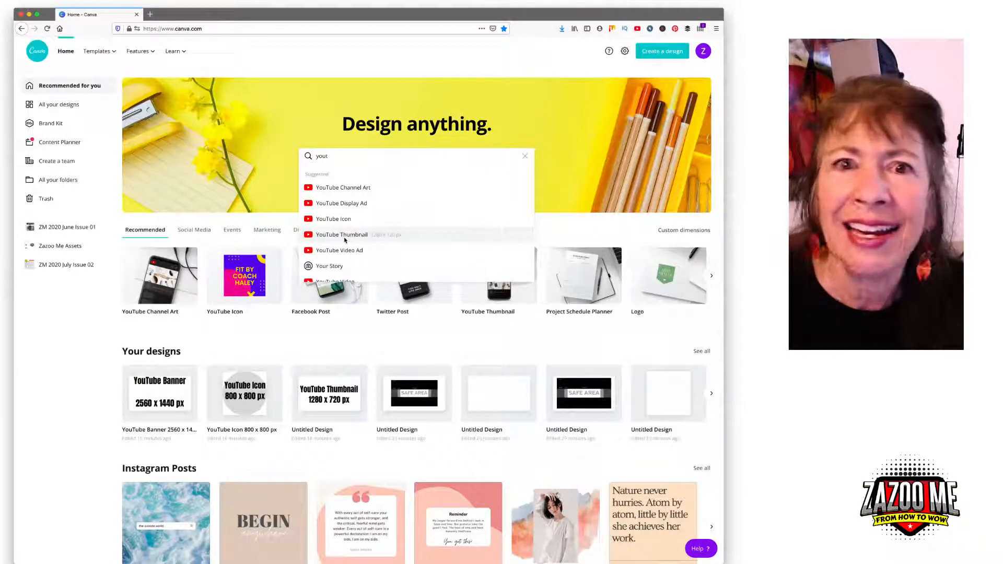
{"action": "scroll", "coordinate": [345, 240], "scroll_direction": "down", "scroll_amount": 3}
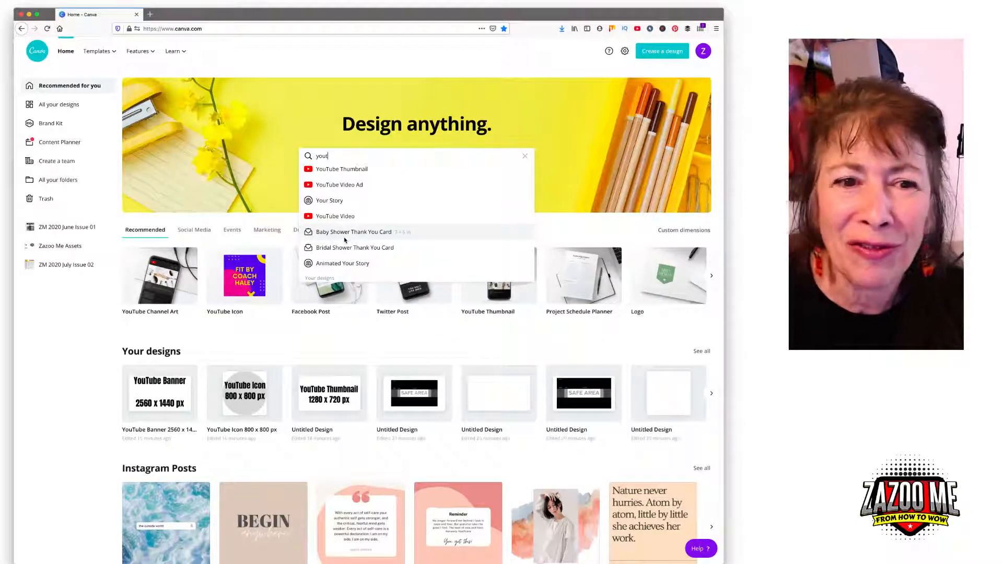
{"action": "scroll", "coordinate": [345, 240], "scroll_direction": "down", "scroll_amount": 1}
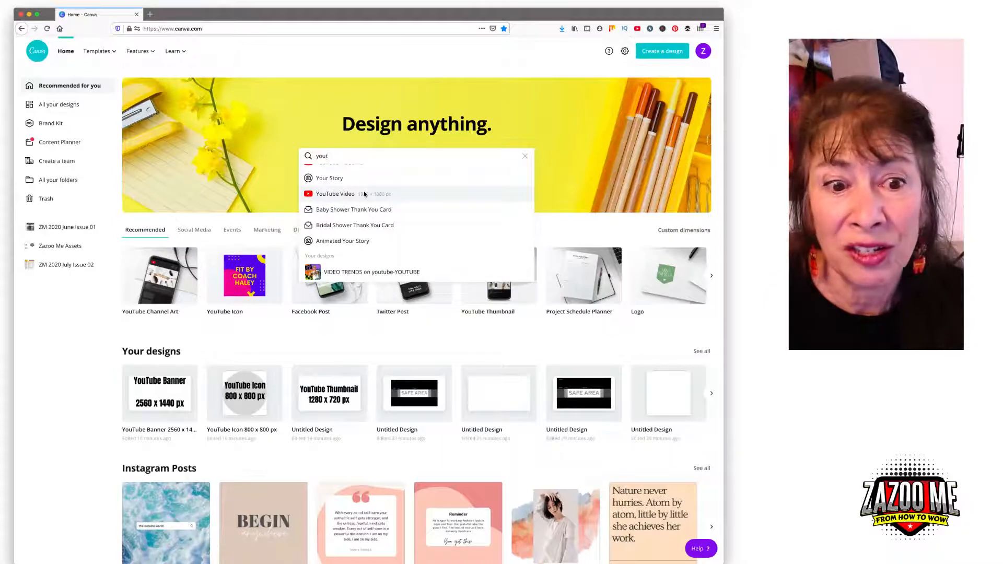
{"action": "scroll", "coordinate": [364, 194], "scroll_direction": "up", "scroll_amount": 2}
{"action": "scroll", "coordinate": [364, 193], "scroll_direction": "down", "scroll_amount": 2}
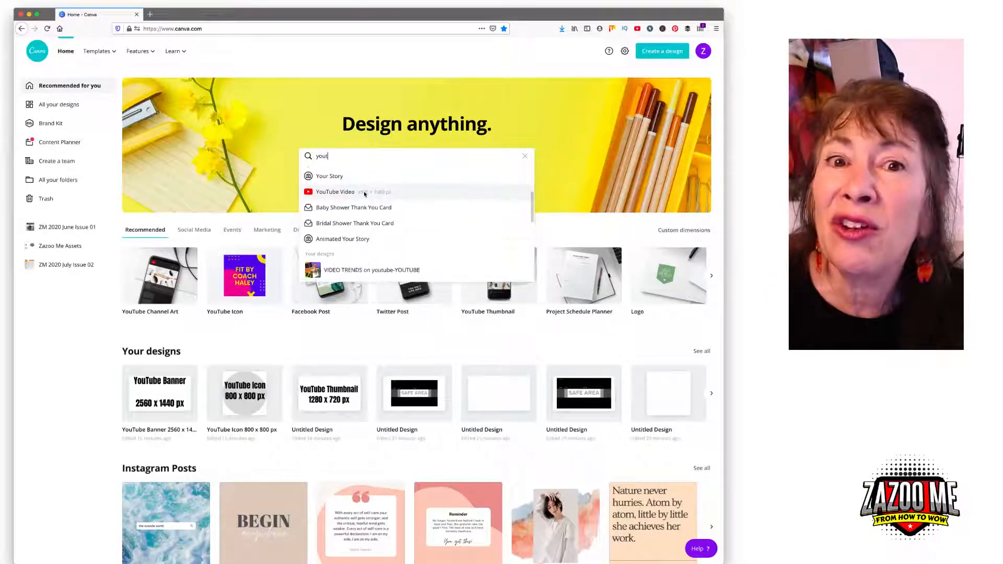
{"action": "scroll", "coordinate": [364, 193], "scroll_direction": "up", "scroll_amount": 1}
{"action": "scroll", "coordinate": [364, 193], "scroll_direction": "down", "scroll_amount": 3}
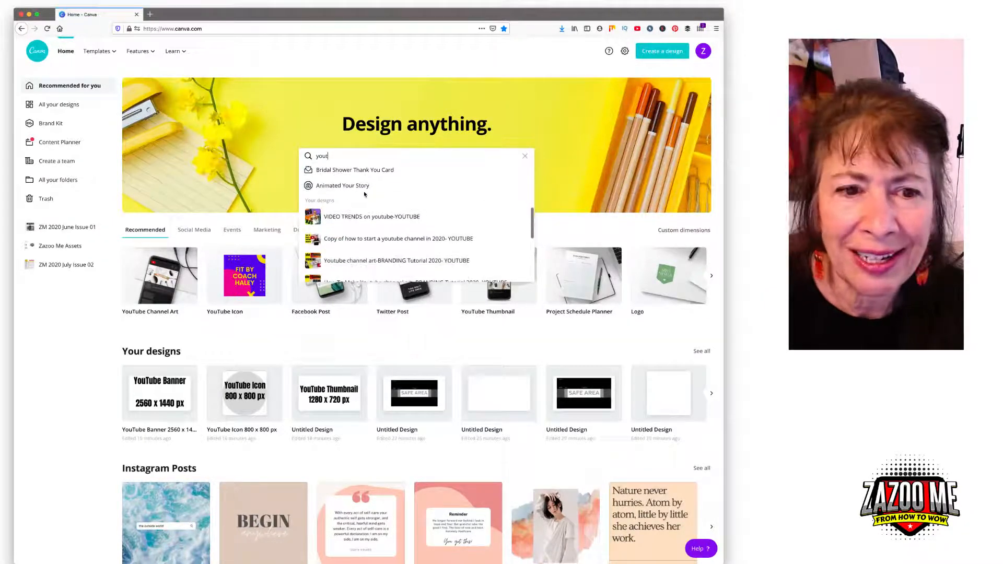
{"action": "scroll", "coordinate": [365, 193], "scroll_direction": "up", "scroll_amount": 5}
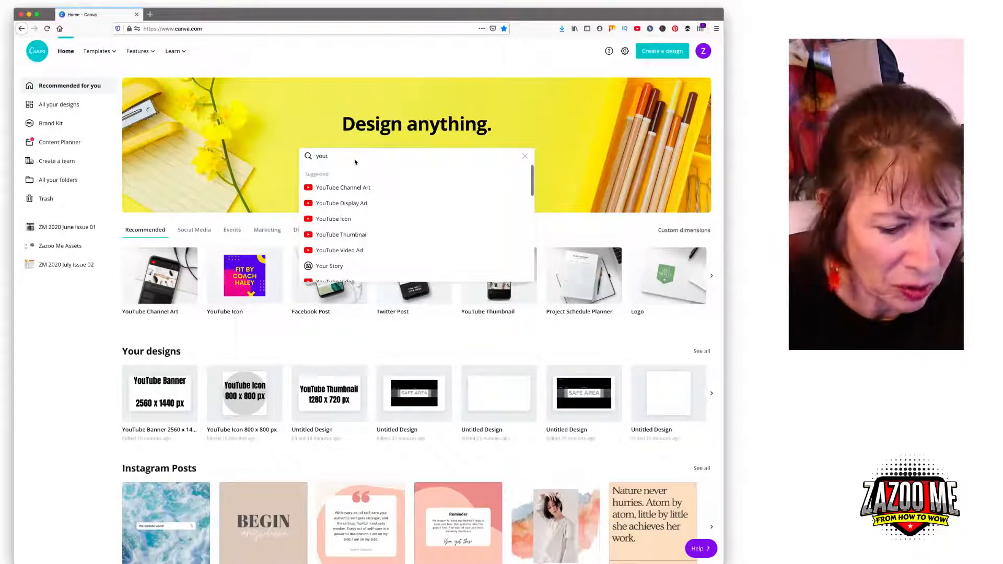
Extend the search to "youtube", review the suggested YouTube formats, and close the suggestions
{"action": "type", "text": "ube"}
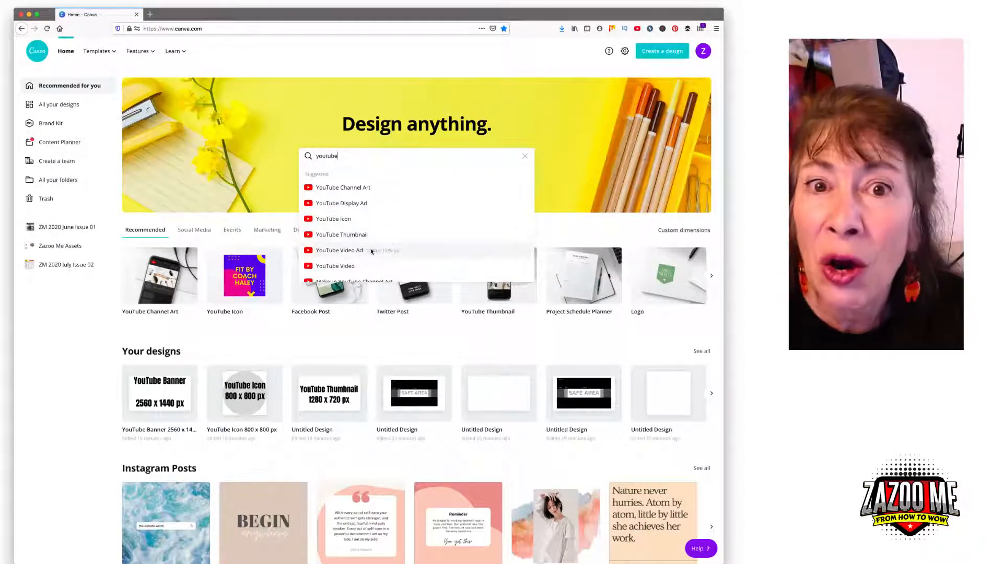
{"action": "scroll", "coordinate": [372, 252], "scroll_direction": "down", "scroll_amount": 1}
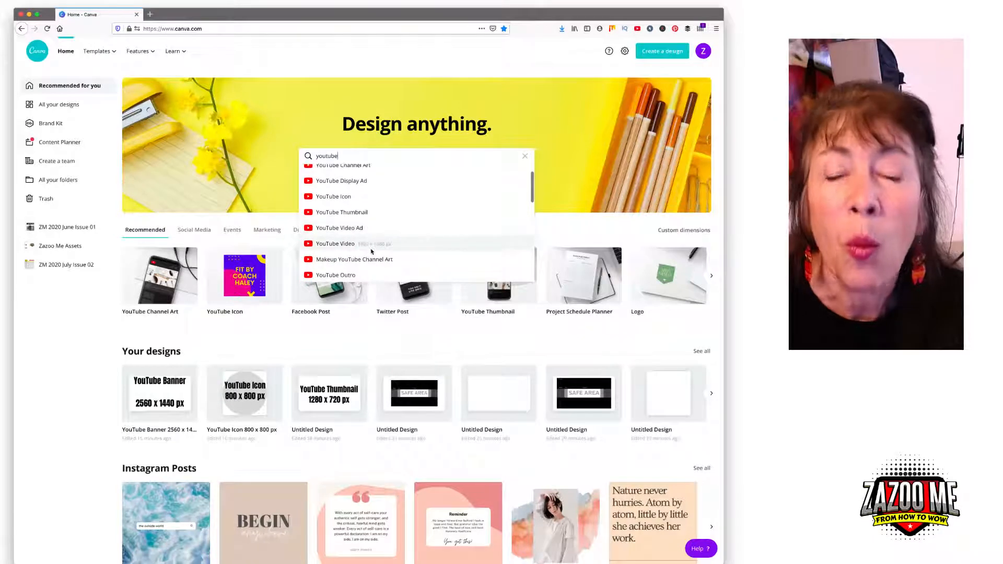
{"action": "scroll", "coordinate": [365, 256], "scroll_direction": "down", "scroll_amount": 1}
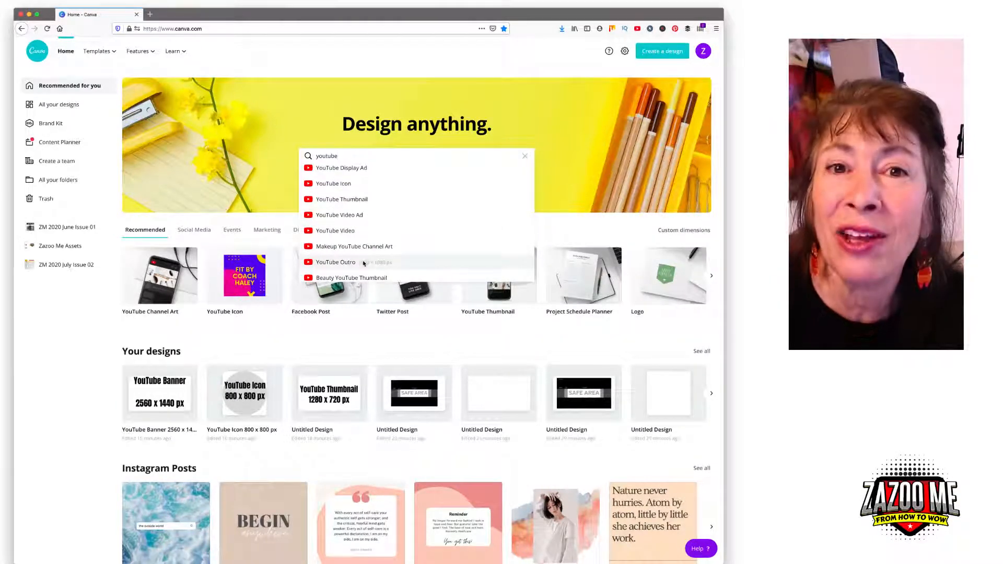
{"action": "scroll", "coordinate": [364, 263], "scroll_direction": "down", "scroll_amount": 1}
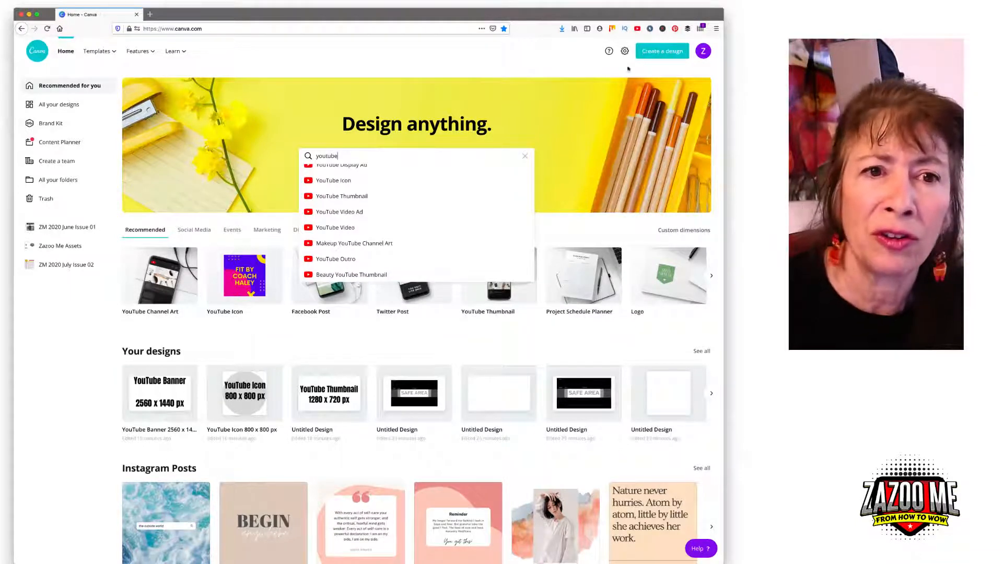
{"action": "left_click", "coordinate": [371, 73]}
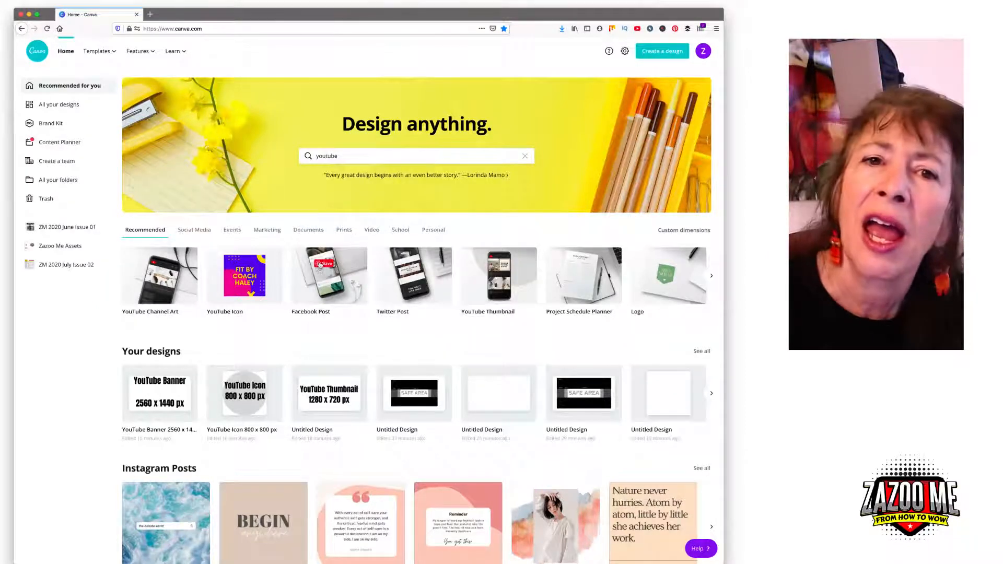
Open the existing YouTube Banner 2560 x 1440 px design and move its text block down to the vertical centre of the page
{"action": "scroll", "coordinate": [271, 303], "scroll_direction": "down", "scroll_amount": 5}
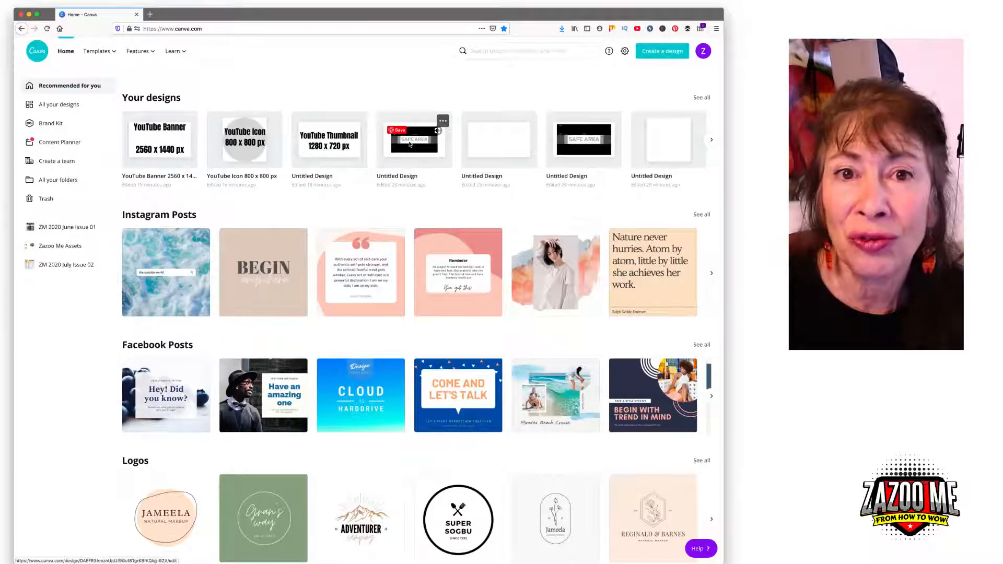
{"action": "scroll", "coordinate": [410, 145], "scroll_direction": "up", "scroll_amount": 1}
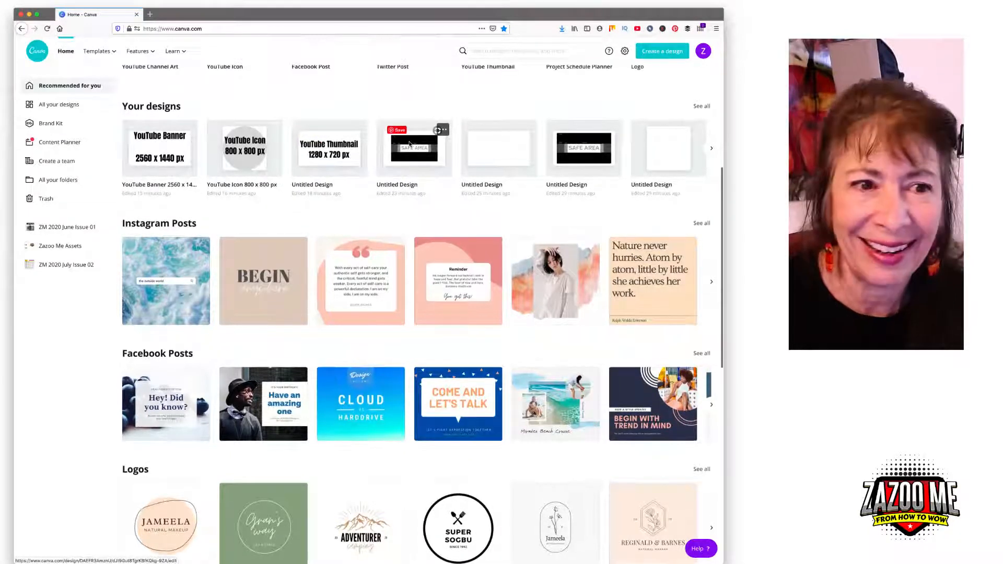
{"action": "left_click", "coordinate": [170, 152]}
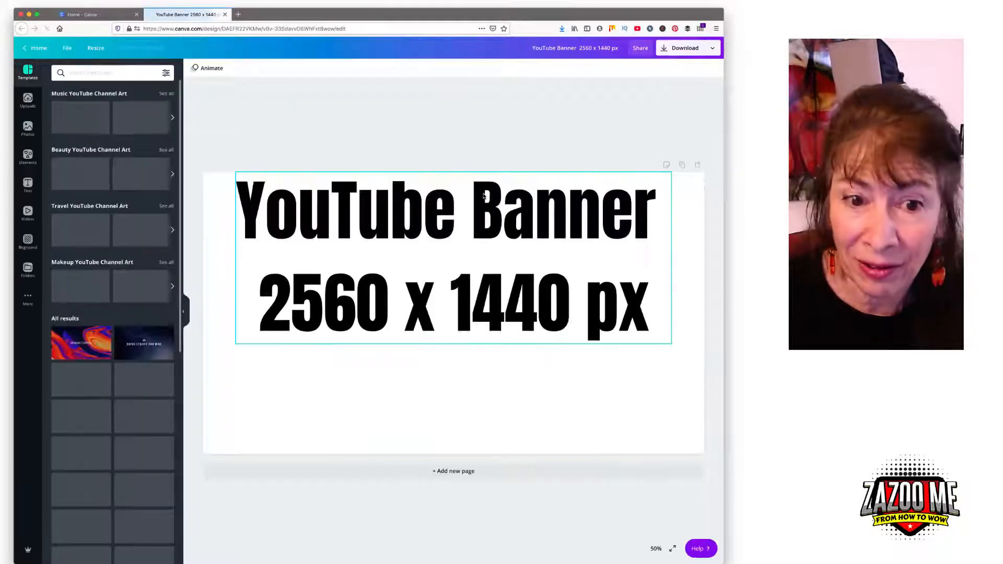
{"action": "left_click_drag", "start_coordinate": [480, 258], "coordinate": [480, 299]}
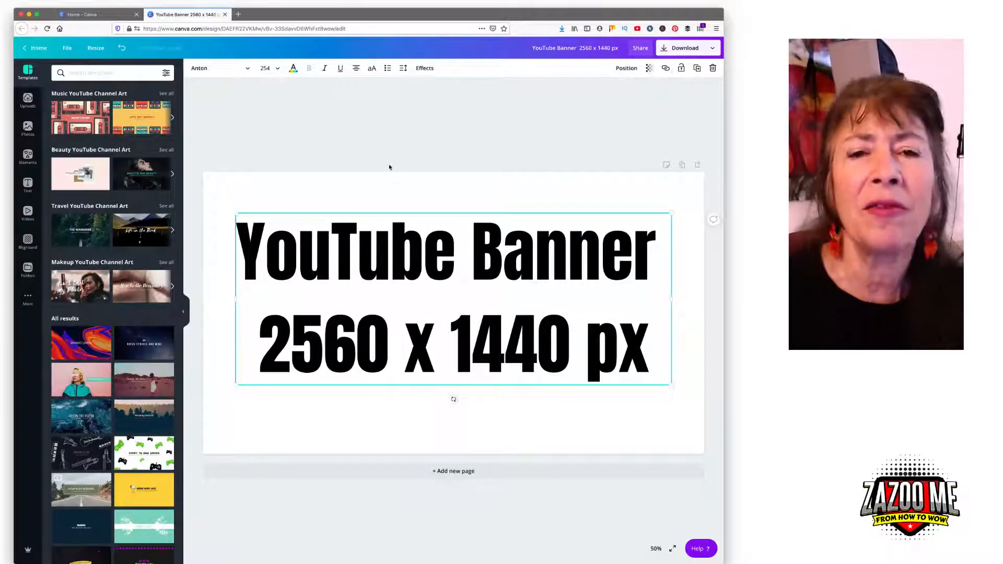
Browse the YouTube channel art templates and apply the dark one showing a man with a microphone to the banner
{"action": "left_click", "coordinate": [559, 47]}
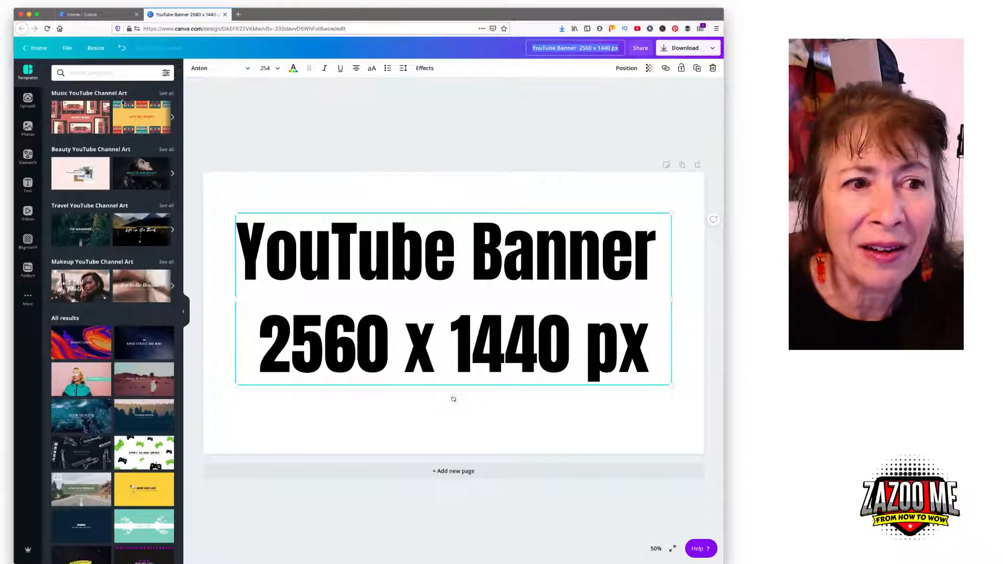
{"action": "scroll", "coordinate": [123, 103], "scroll_direction": "down", "scroll_amount": 2}
{"action": "scroll", "coordinate": [122, 103], "scroll_direction": "up", "scroll_amount": 2}
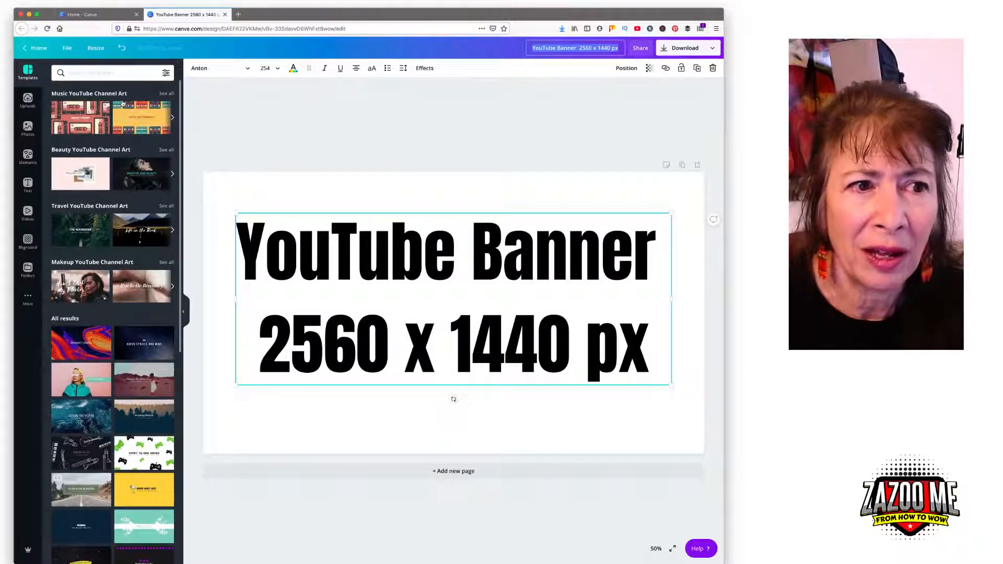
{"action": "left_click", "coordinate": [114, 75]}
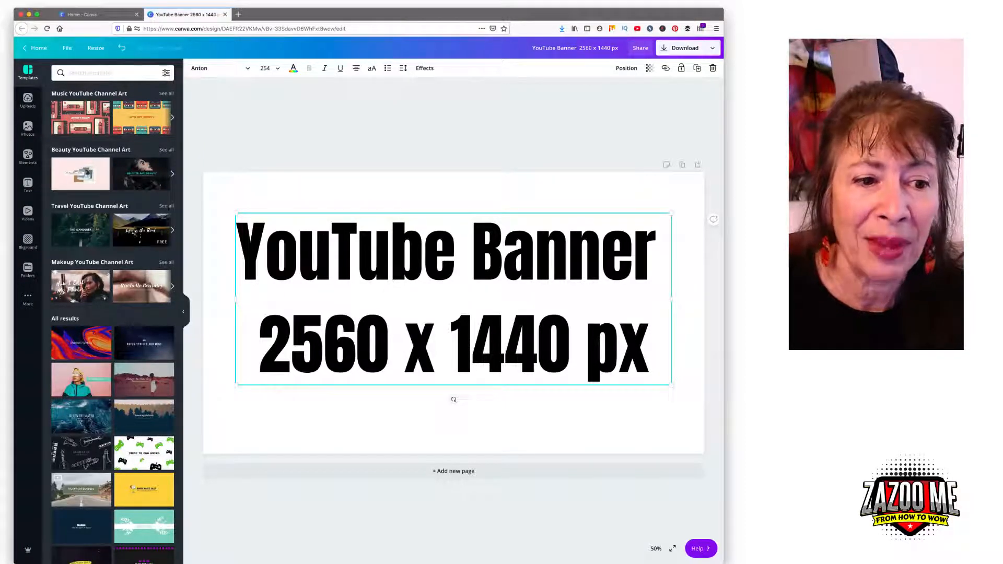
{"action": "scroll", "coordinate": [133, 232], "scroll_direction": "down", "scroll_amount": 5}
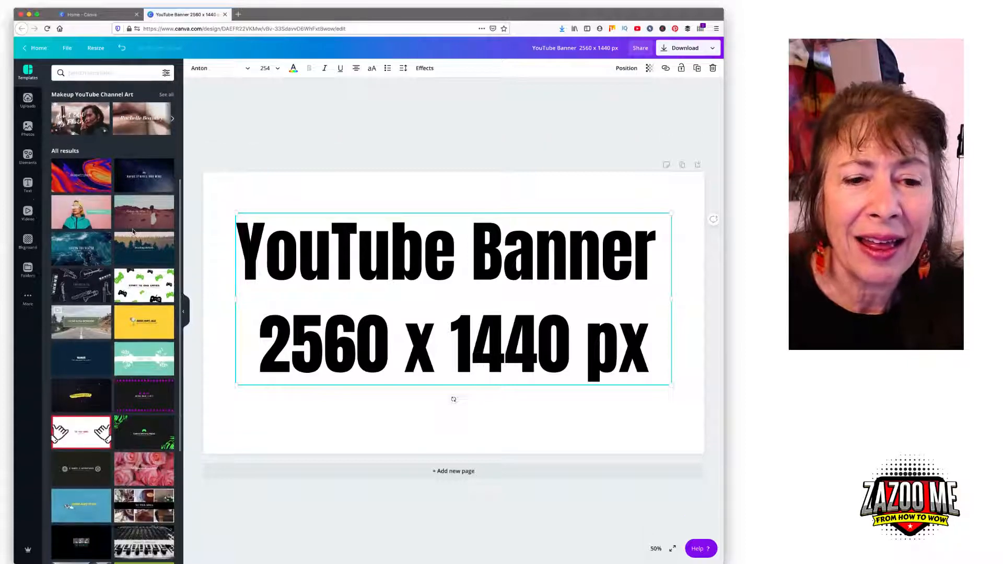
{"action": "scroll", "coordinate": [132, 232], "scroll_direction": "down", "scroll_amount": 3}
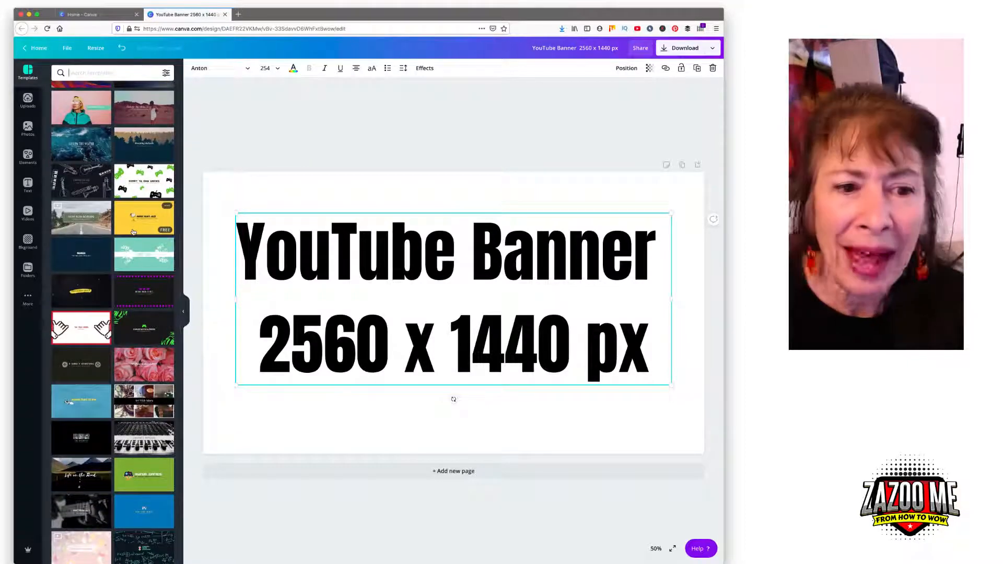
{"action": "scroll", "coordinate": [132, 232], "scroll_direction": "down", "scroll_amount": 1}
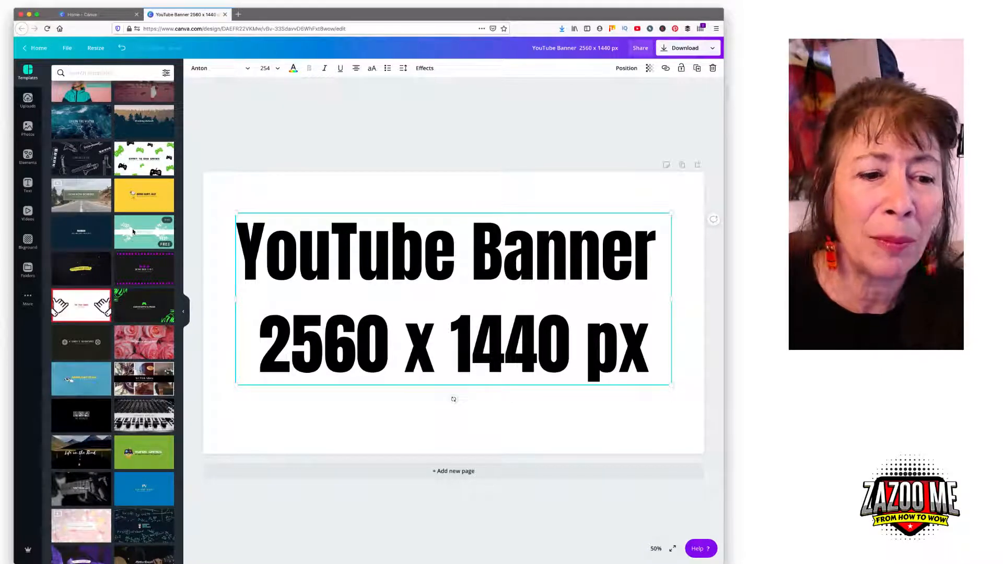
{"action": "scroll", "coordinate": [133, 232], "scroll_direction": "down", "scroll_amount": 1}
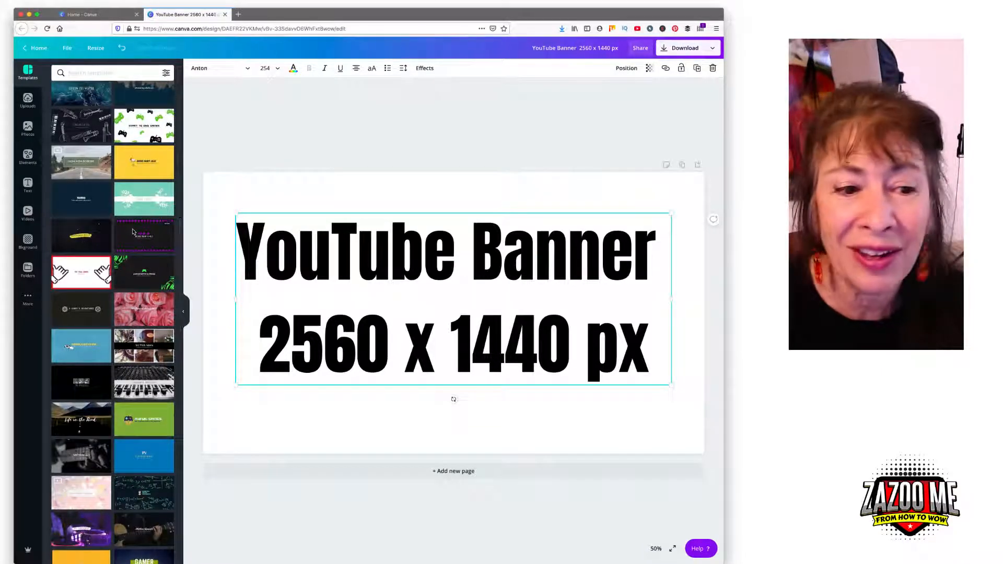
{"action": "scroll", "coordinate": [133, 232], "scroll_direction": "down", "scroll_amount": 5}
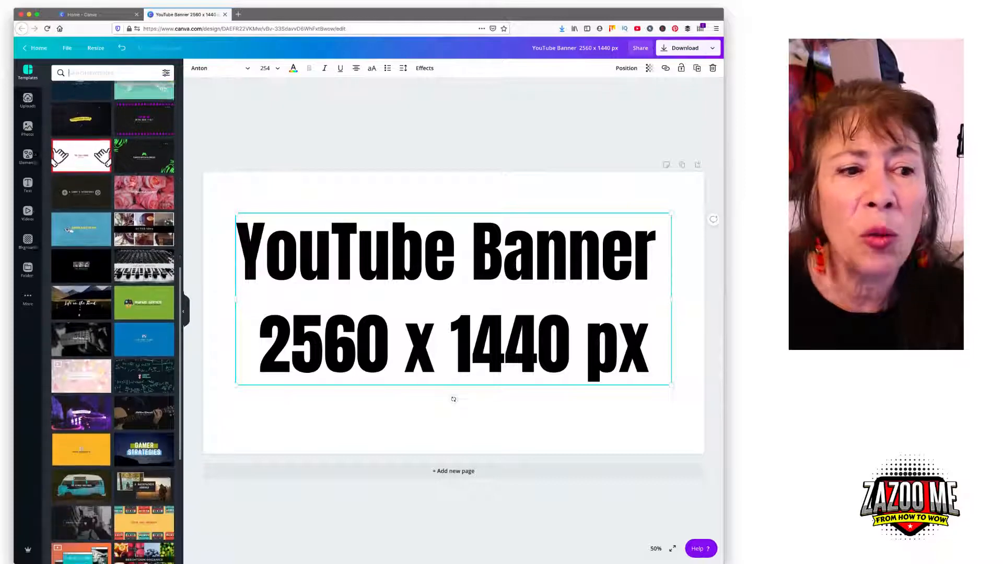
{"action": "scroll", "coordinate": [87, 144], "scroll_direction": "down", "scroll_amount": 15}
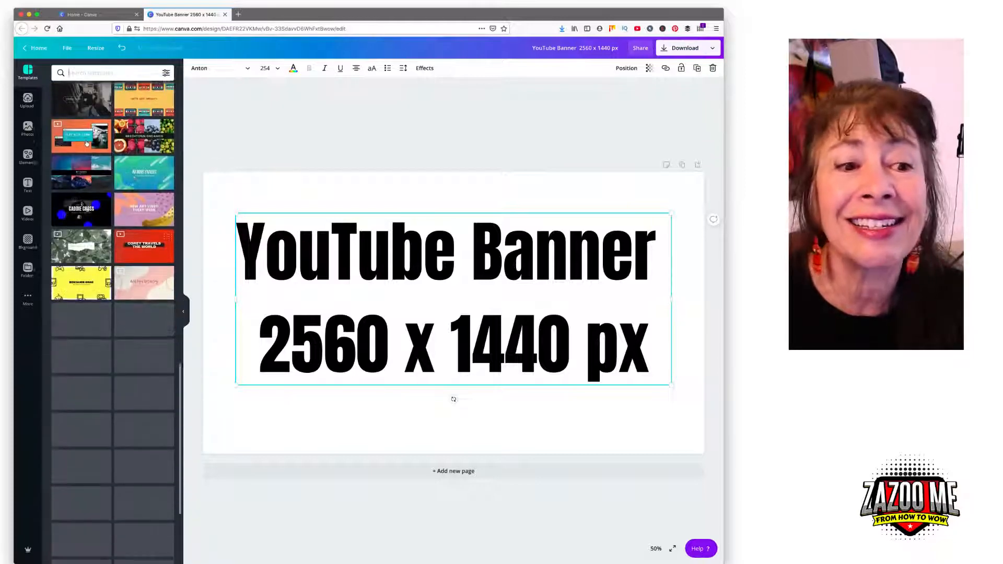
{"action": "scroll", "coordinate": [84, 288], "scroll_direction": "down", "scroll_amount": 5}
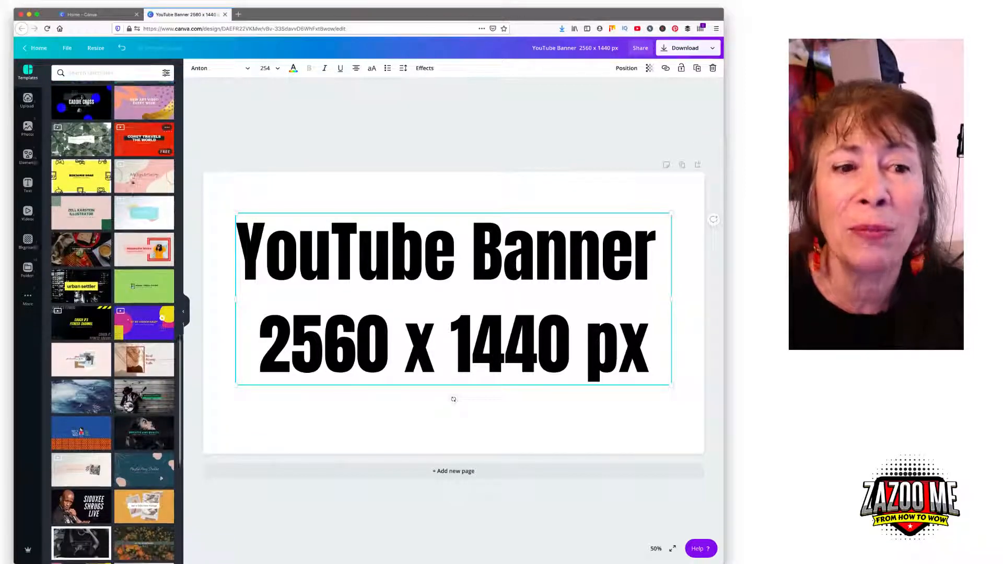
{"action": "scroll", "coordinate": [132, 182], "scroll_direction": "down", "scroll_amount": 4}
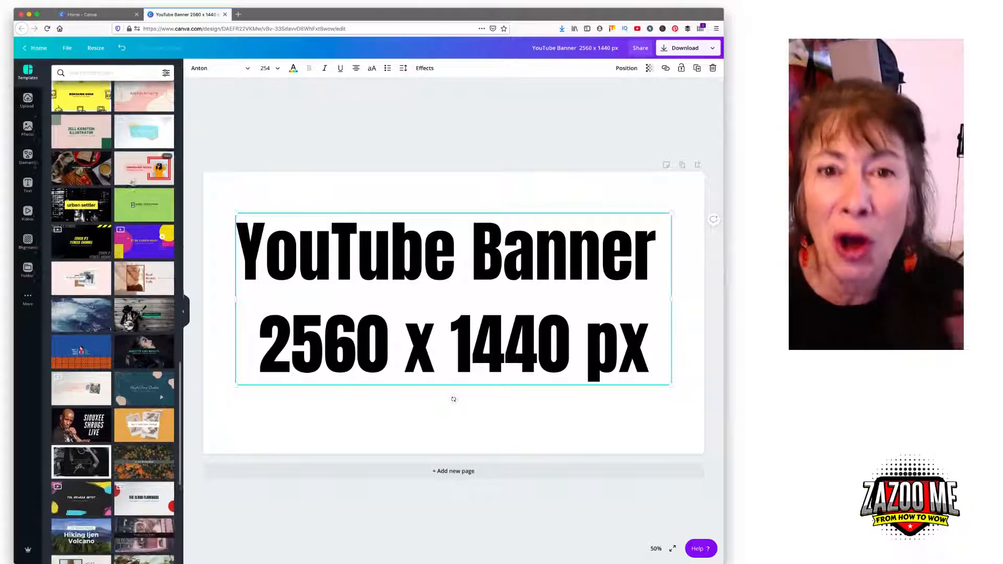
{"action": "scroll", "coordinate": [133, 182], "scroll_direction": "down", "scroll_amount": 5}
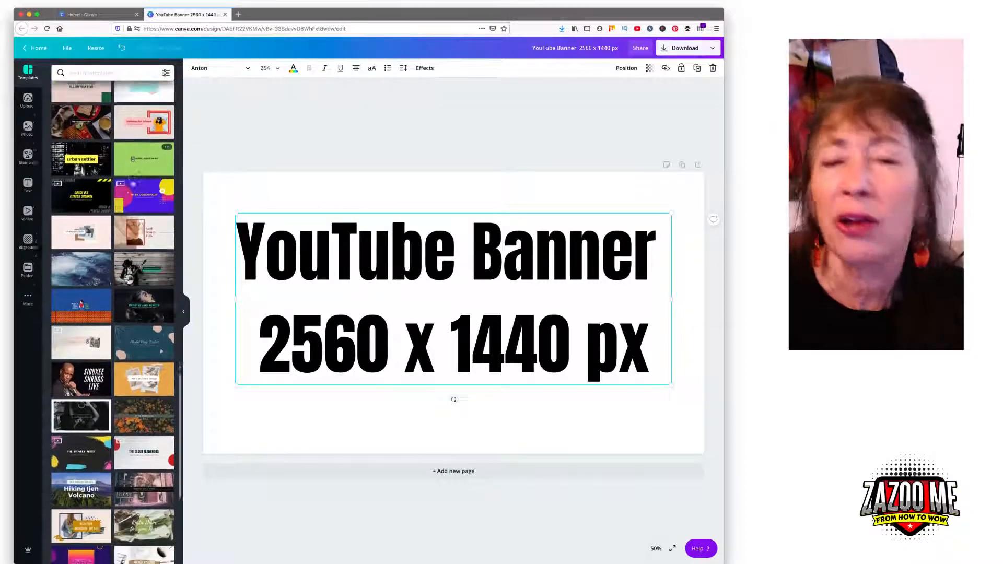
{"action": "scroll", "coordinate": [133, 135], "scroll_direction": "down", "scroll_amount": 4}
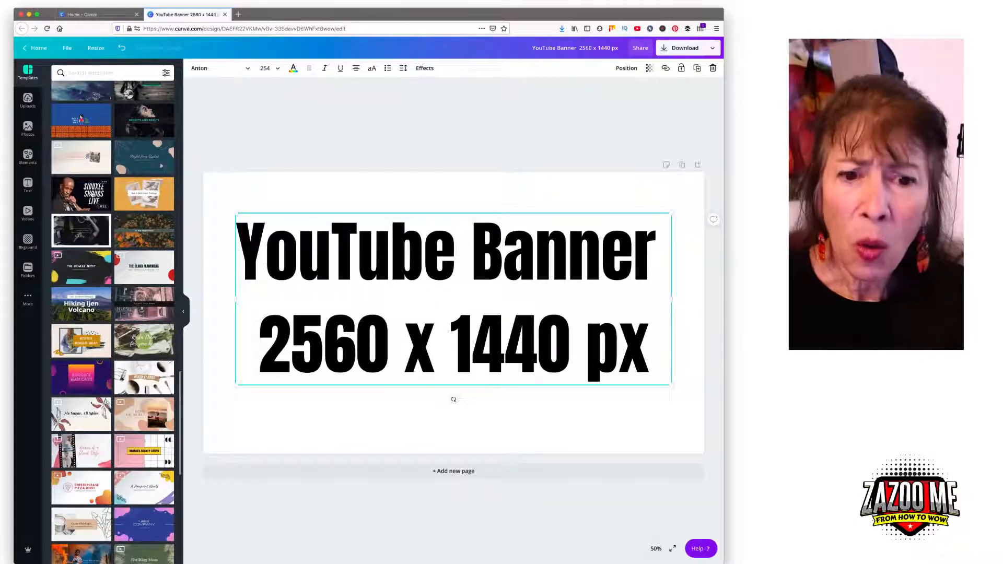
{"action": "left_click", "coordinate": [93, 194]}
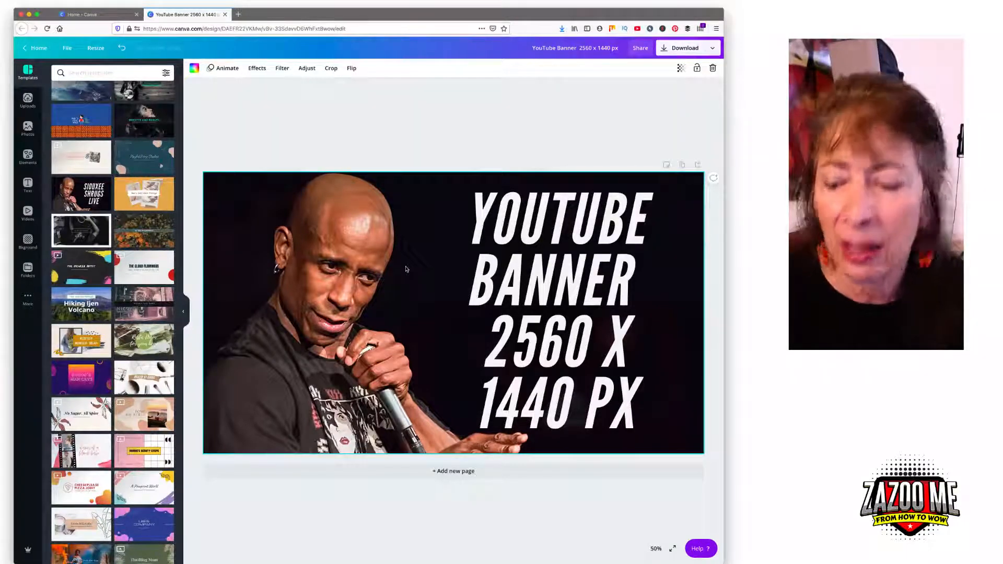
Open the existing untitled safe-area design from the home page and enlarge its overlay image to fill the whole page
{"action": "left_click", "coordinate": [108, 13]}
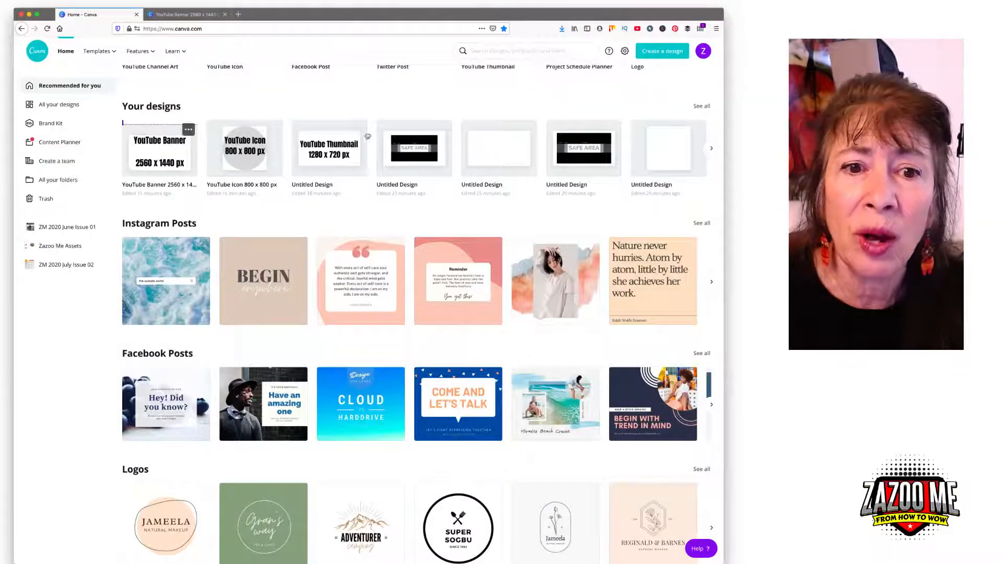
{"action": "left_click", "coordinate": [397, 142]}
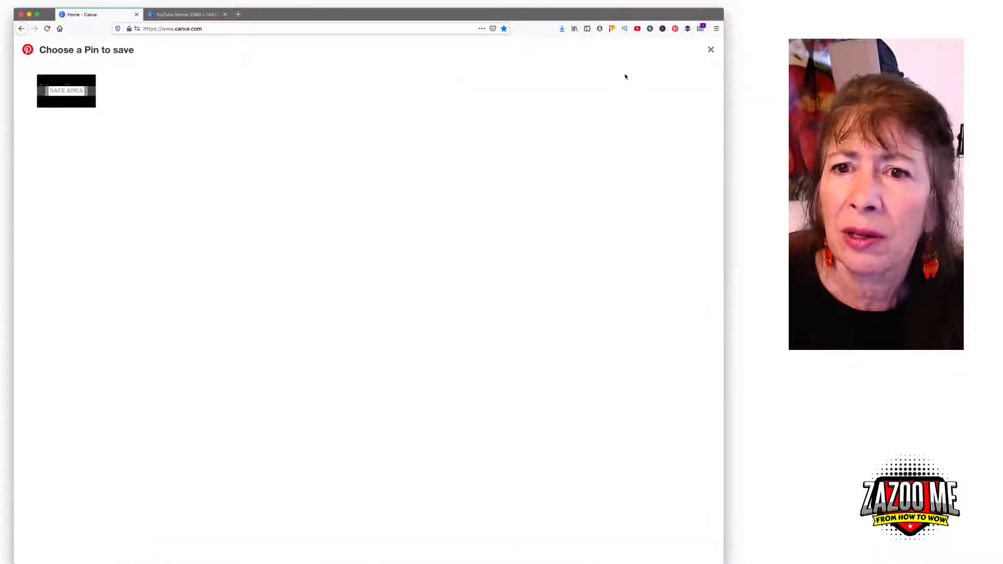
{"action": "left_click", "coordinate": [710, 49]}
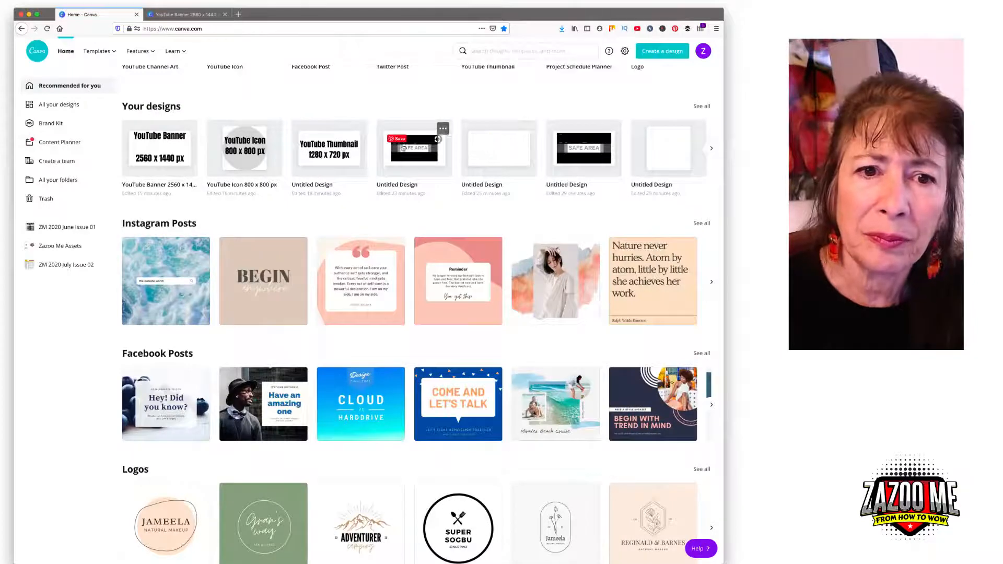
{"action": "left_click", "coordinate": [411, 149]}
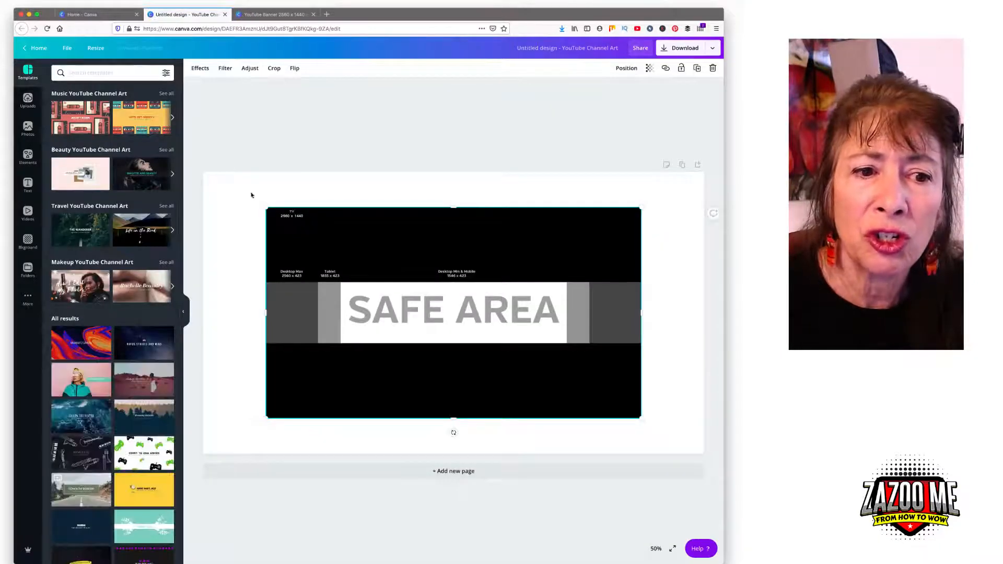
{"action": "left_click_drag", "start_coordinate": [264, 208], "coordinate": [200, 170]}
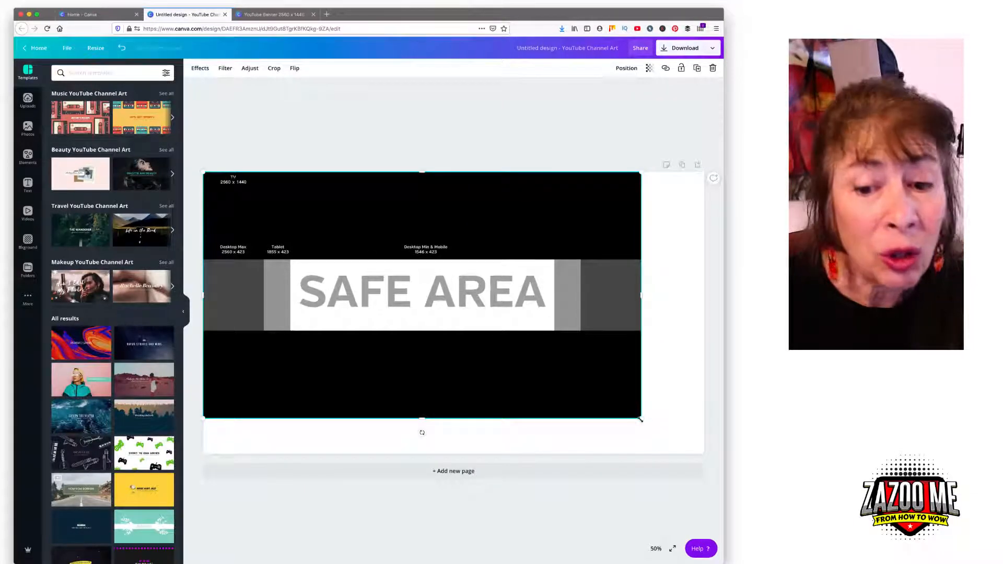
{"action": "left_click_drag", "start_coordinate": [642, 419], "coordinate": [707, 454]}
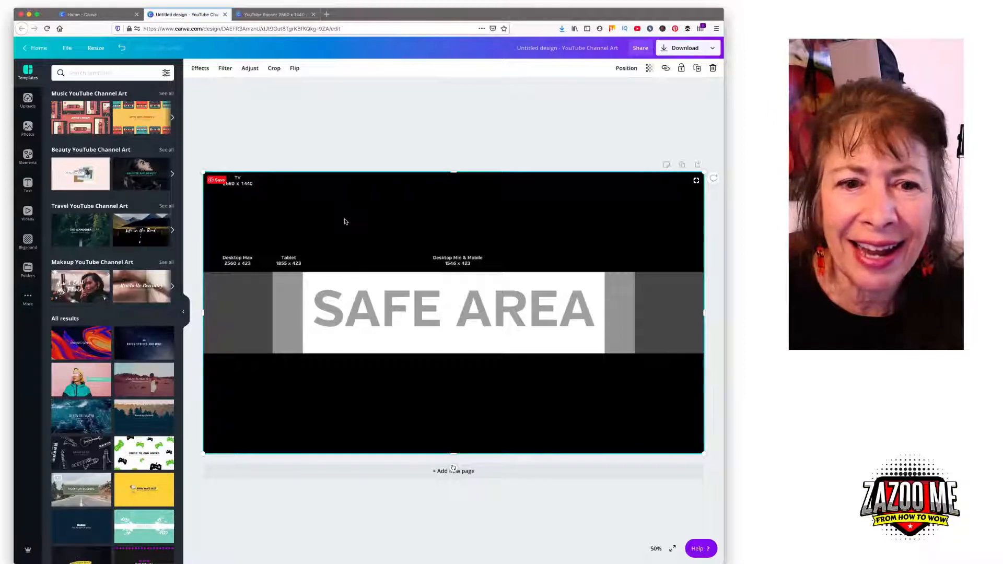
Shrink the safe-area image towards the page centre and stretch it back out to cover the full page
{"action": "left_click_drag", "start_coordinate": [205, 173], "coordinate": [306, 228]}
{"action": "left_click_drag", "start_coordinate": [413, 260], "coordinate": [375, 246]}
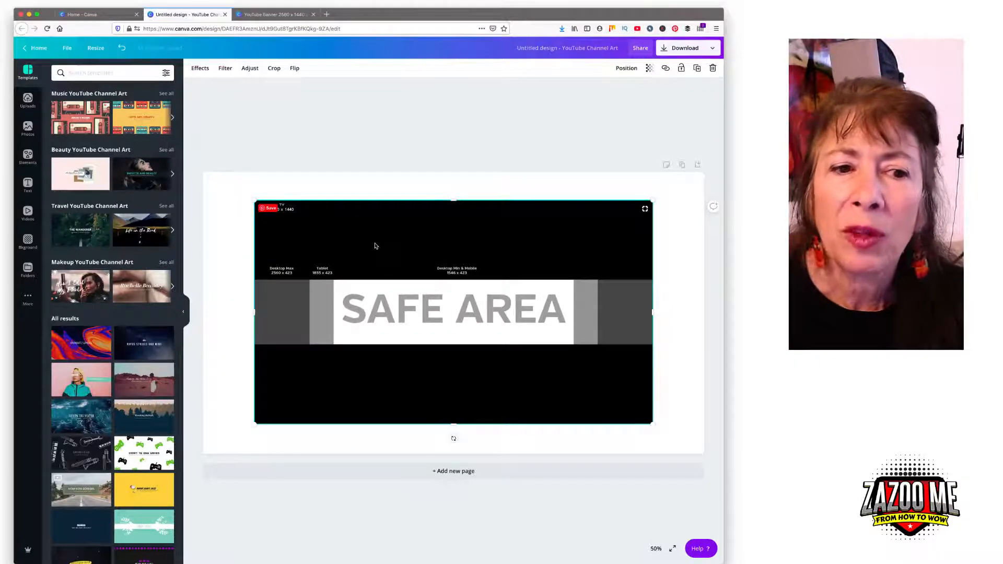
{"action": "left_click_drag", "start_coordinate": [256, 202], "coordinate": [205, 173]}
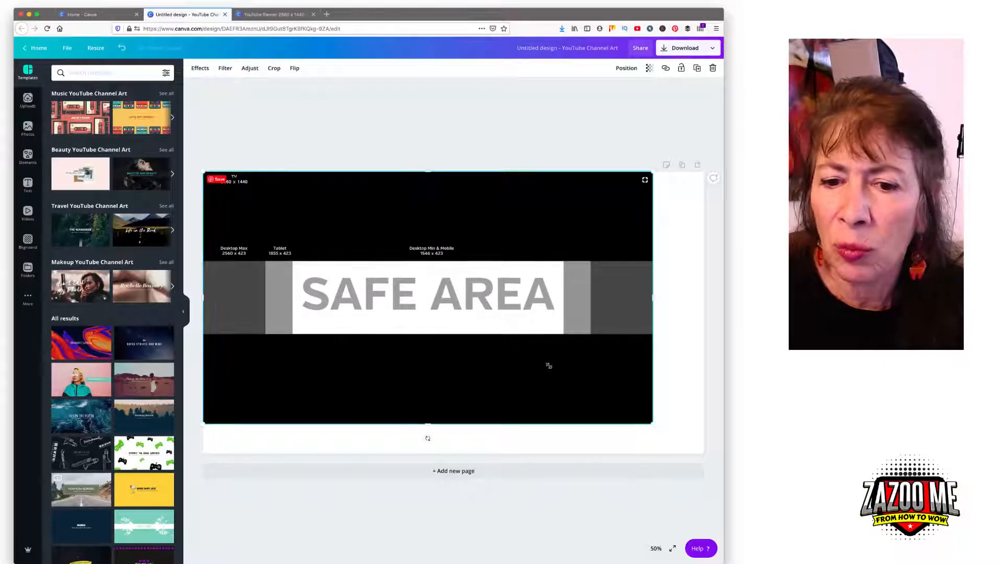
{"action": "left_click_drag", "start_coordinate": [653, 425], "coordinate": [704, 454]}
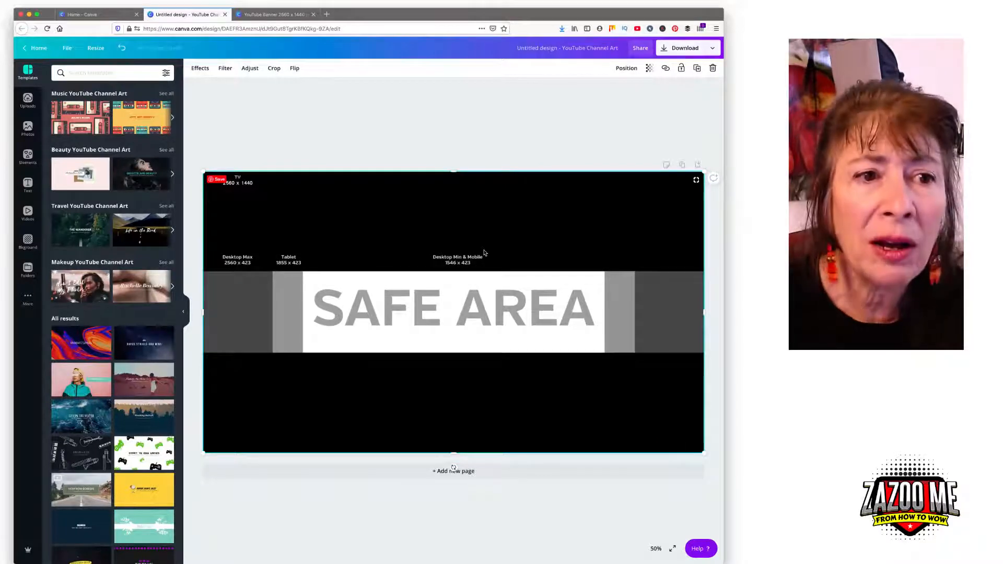
Paste the safe-area image over the YouTube Banner 2560 x 1440 px design and set its transparency to 86
{"action": "left_click", "coordinate": [291, 20]}
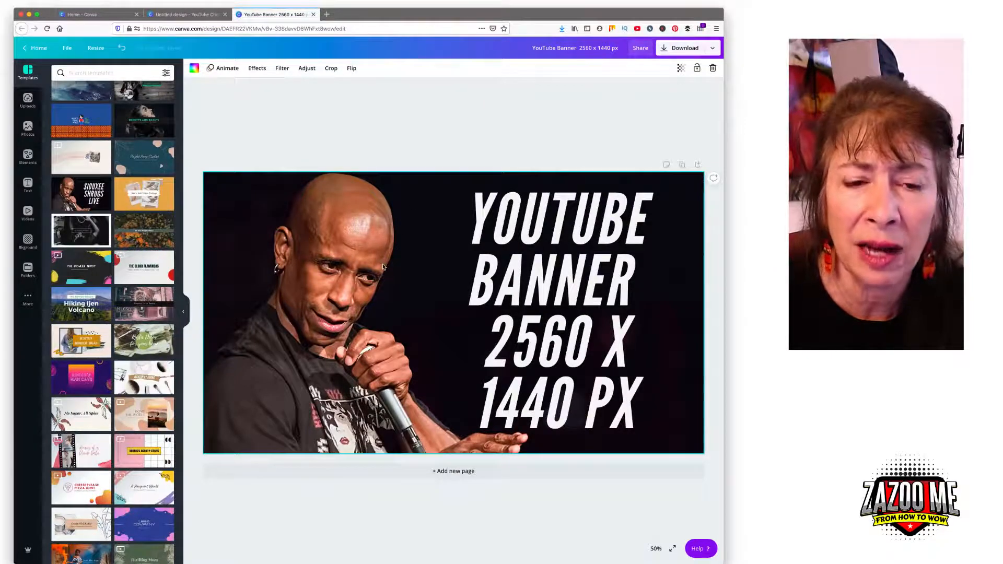
{"action": "key", "text": "super+v"}
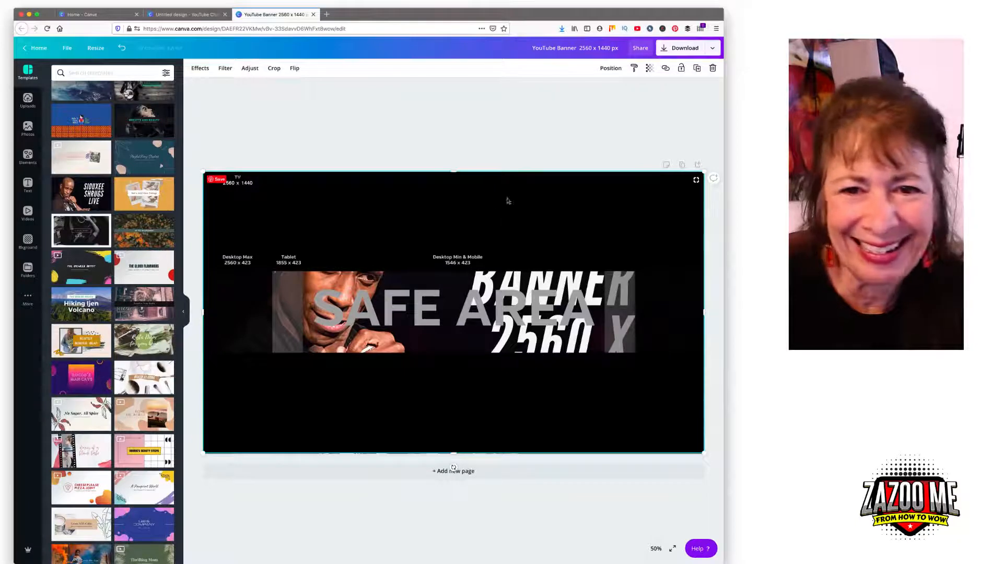
{"action": "left_click", "coordinate": [649, 70]}
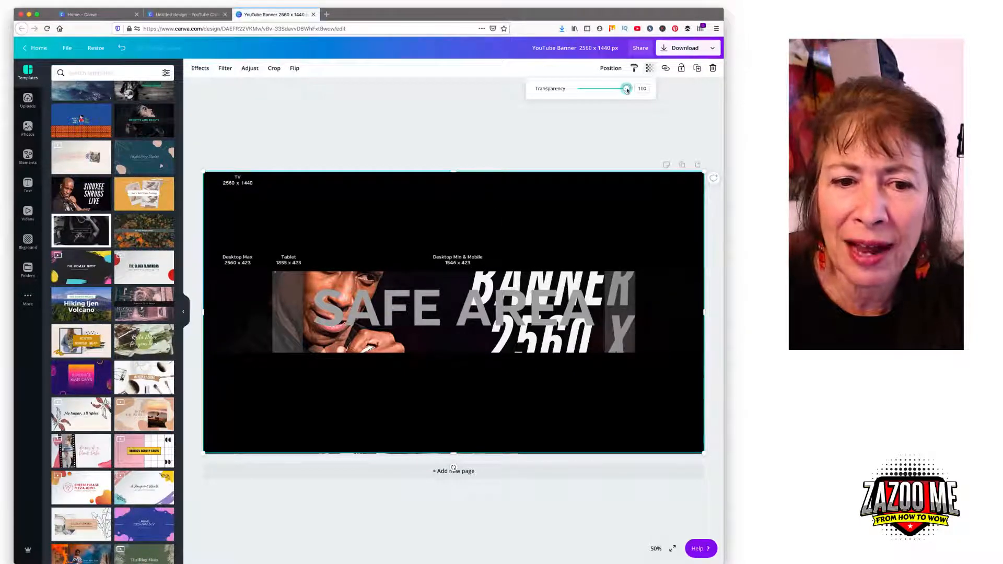
{"action": "mouse_move", "coordinate": [627, 90]}
{"action": "left_mouse_down"}
{"action": "mouse_move", "coordinate": [607, 90]}
{"action": "mouse_move", "coordinate": [621, 91]}
{"action": "left_mouse_up"}
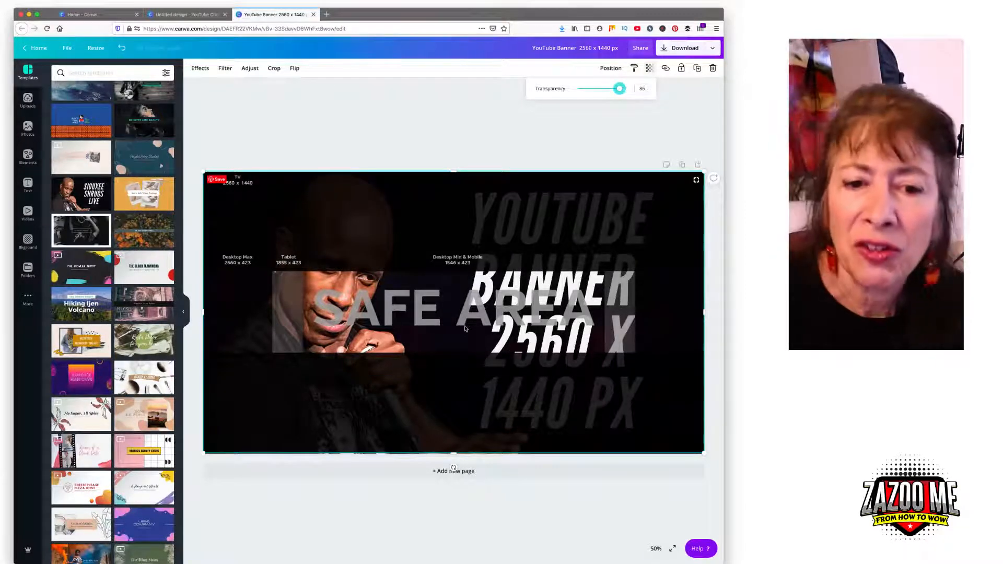
Try a much lower transparency value on the safe-area overlay and finish with it set to 85
{"action": "left_click", "coordinate": [447, 316]}
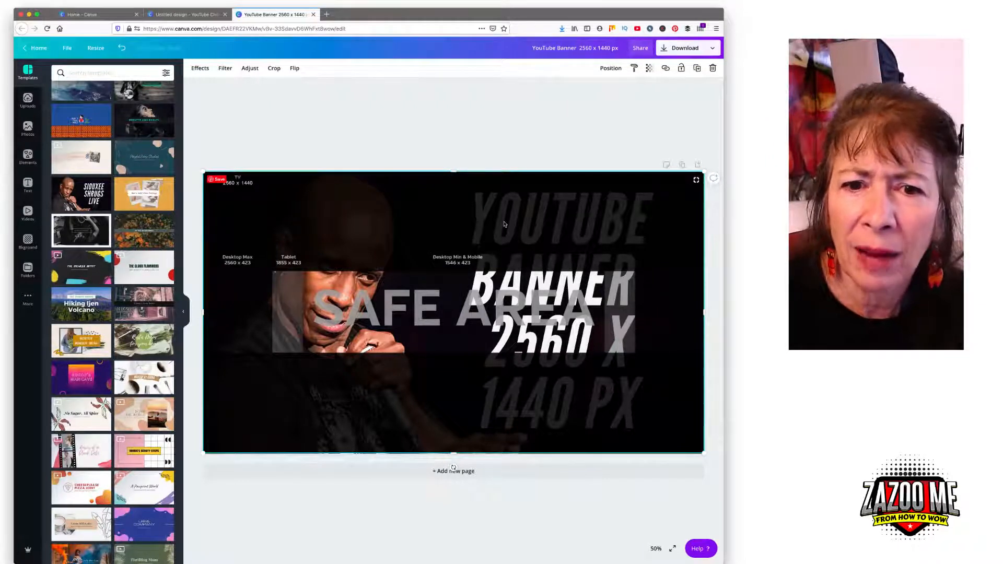
{"action": "left_click", "coordinate": [649, 68]}
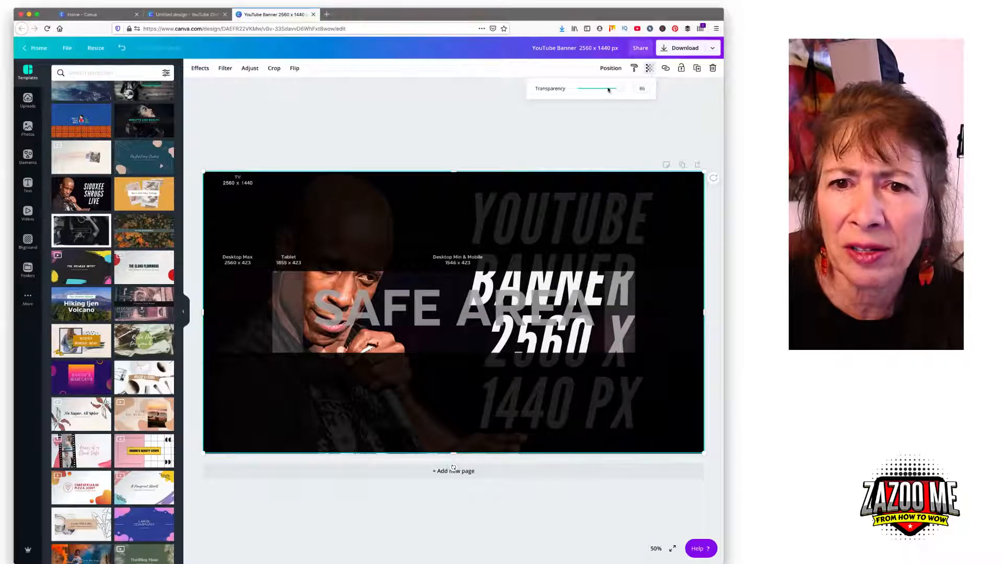
{"action": "left_click_drag", "start_coordinate": [607, 90], "coordinate": [599, 91]}
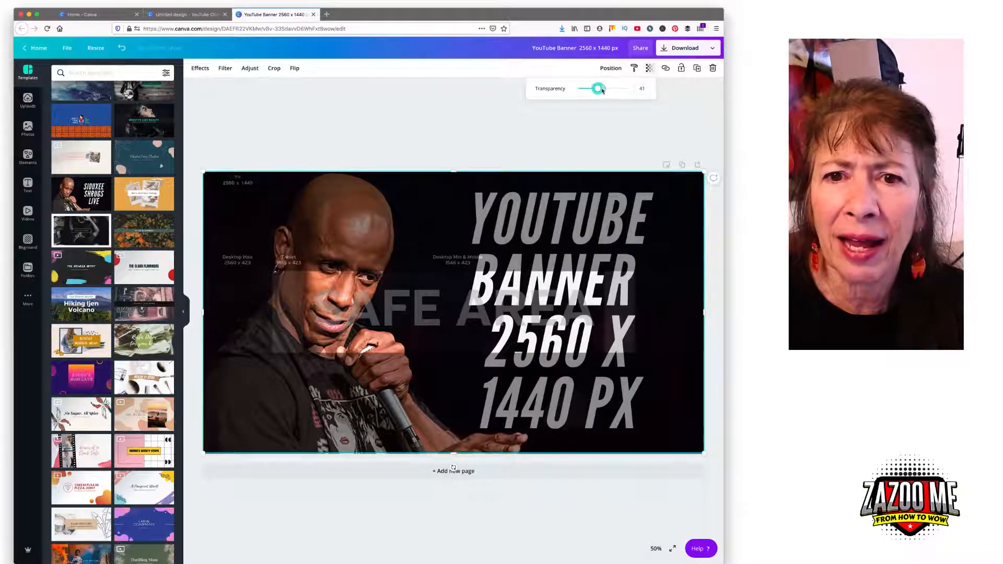
{"action": "left_click_drag", "start_coordinate": [598, 90], "coordinate": [619, 91]}
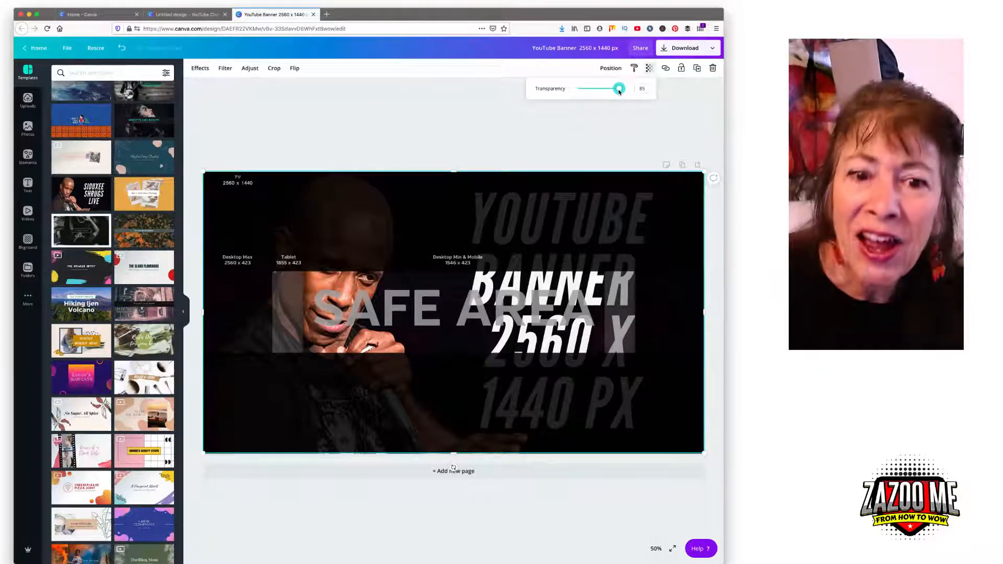
Remove the safe-area overlay from the banner and apply the white template with makeup brushes
{"action": "left_click", "coordinate": [519, 204]}
{"action": "key", "text": "Delete"}
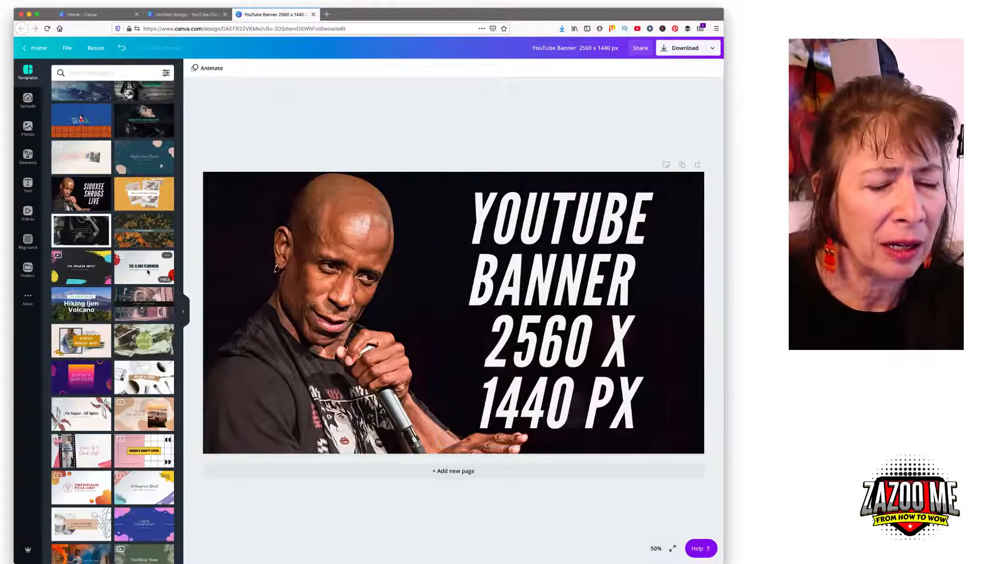
{"action": "left_click", "coordinate": [142, 378]}
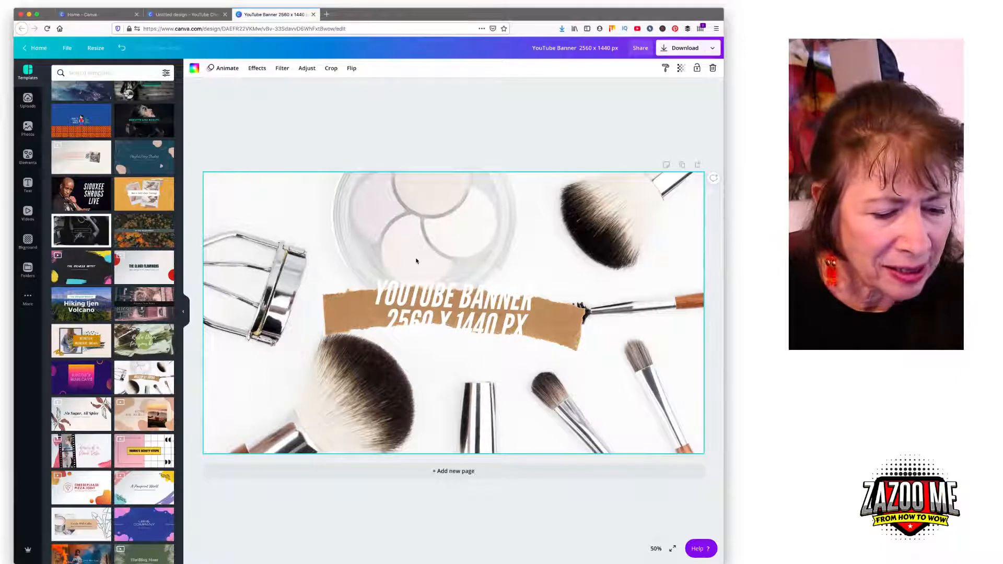
Paste the safe-area overlay onto the makeup banner, lower its transparency value slightly, and take the overlay off again
{"action": "key", "text": "super+v"}
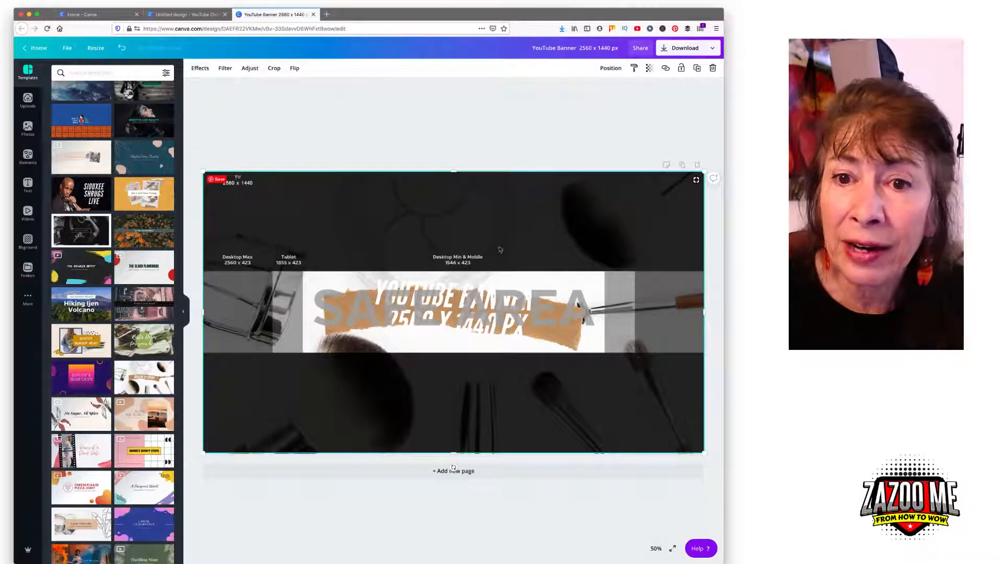
{"action": "left_click", "coordinate": [649, 68]}
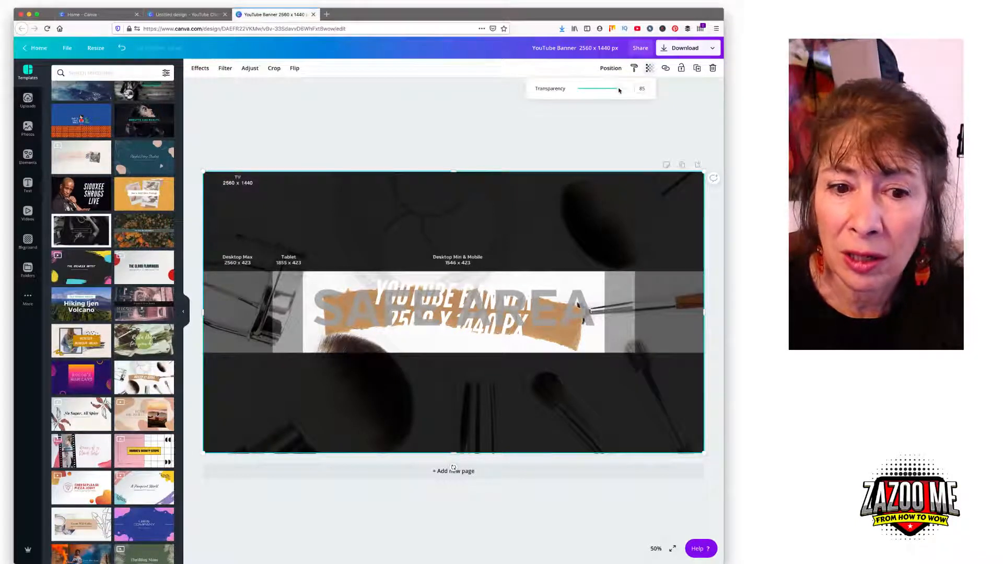
{"action": "mouse_move", "coordinate": [619, 90]}
{"action": "left_mouse_down"}
{"action": "mouse_move", "coordinate": [575, 90]}
{"action": "mouse_move", "coordinate": [613, 92]}
{"action": "left_mouse_up"}
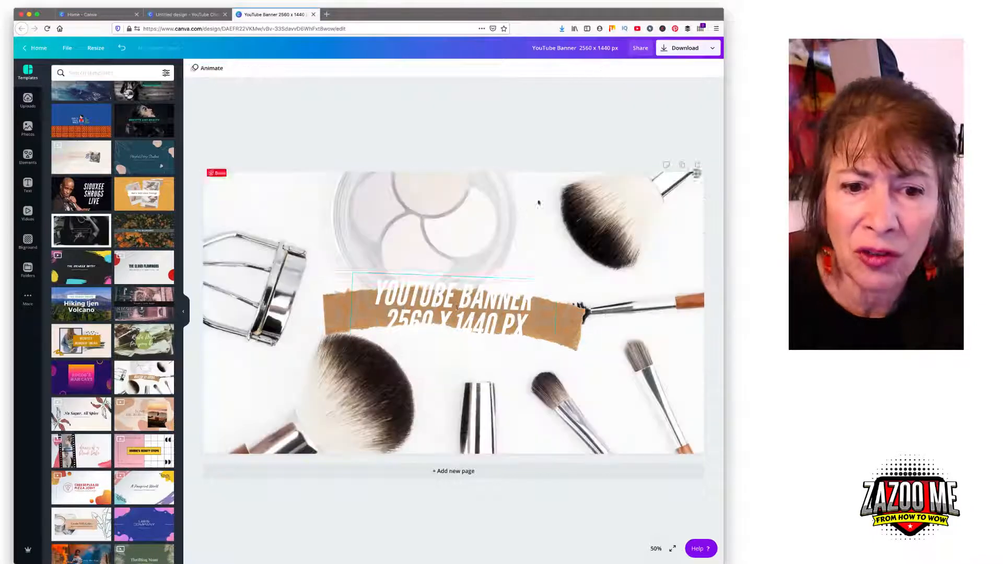
Recolour the makeup banner's title text black and check it briefly under the pasted safe-area overlay
{"action": "left_click", "coordinate": [391, 302]}
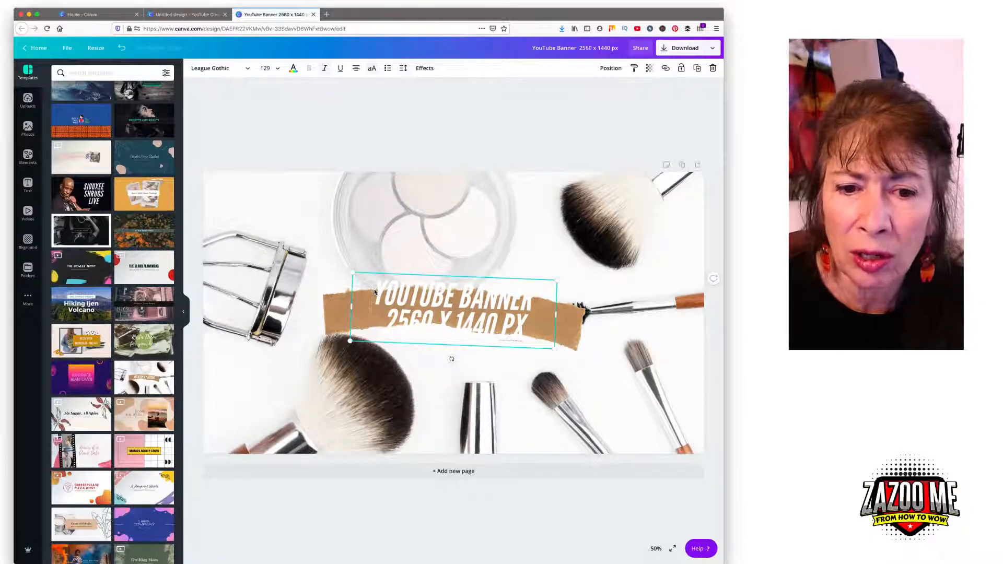
{"action": "left_click_drag", "start_coordinate": [375, 292], "coordinate": [522, 339]}
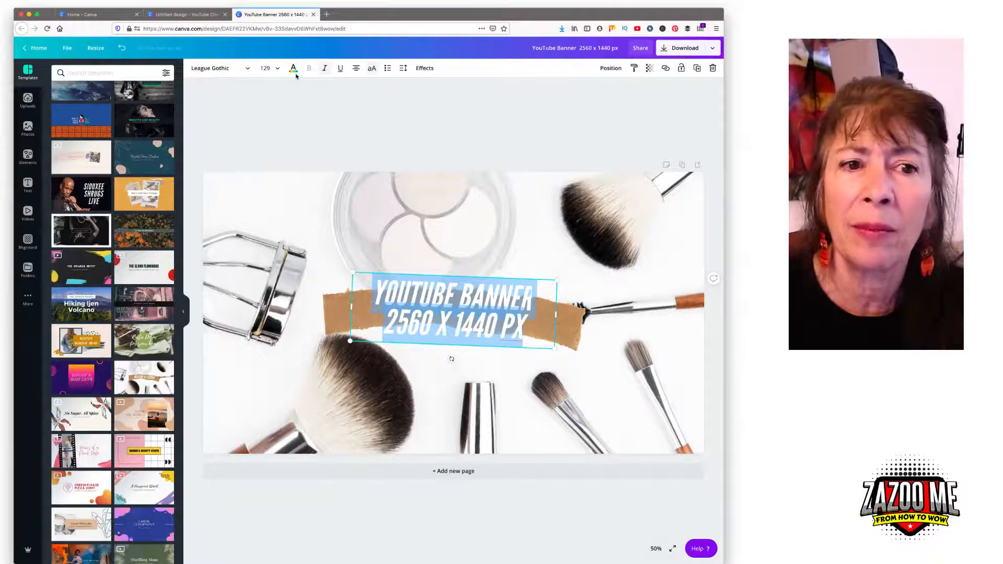
{"action": "left_click", "coordinate": [294, 69]}
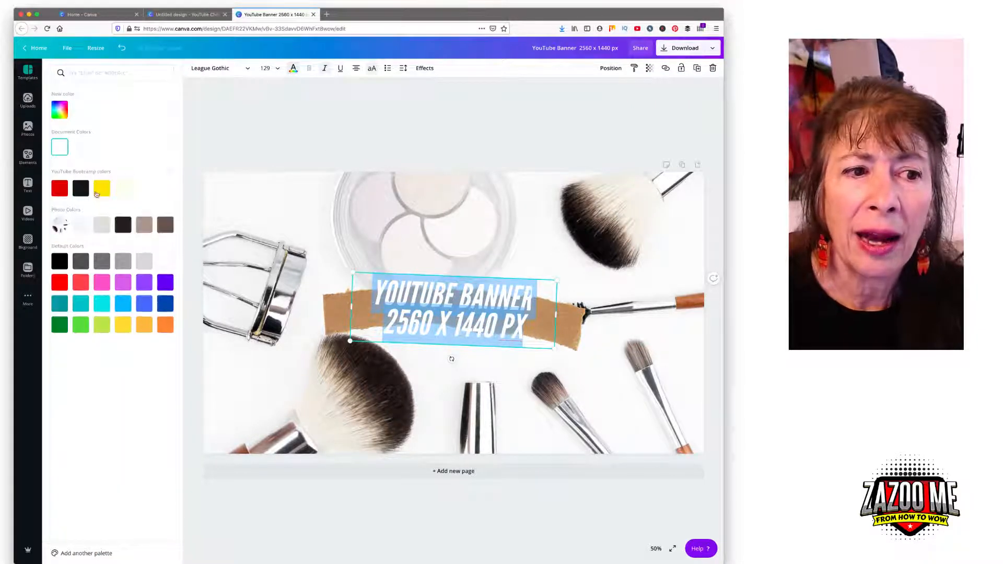
{"action": "left_click", "coordinate": [76, 189]}
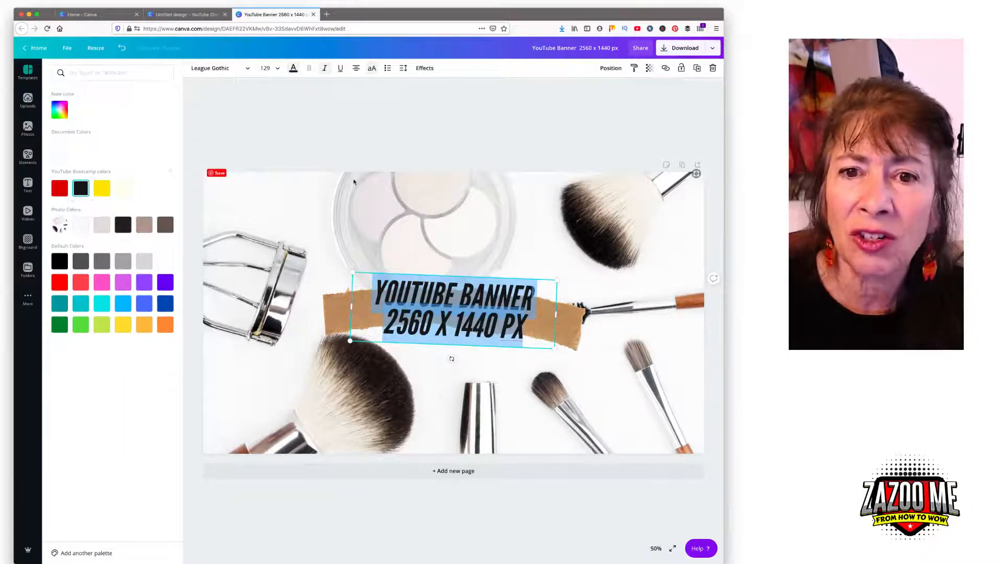
{"action": "left_click", "coordinate": [464, 120]}
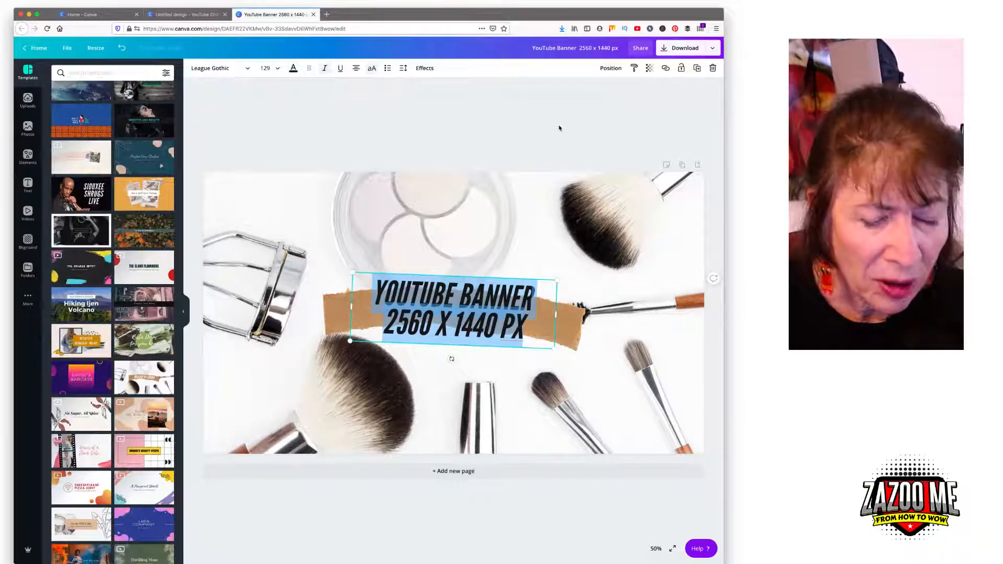
{"action": "key", "text": "super+v"}
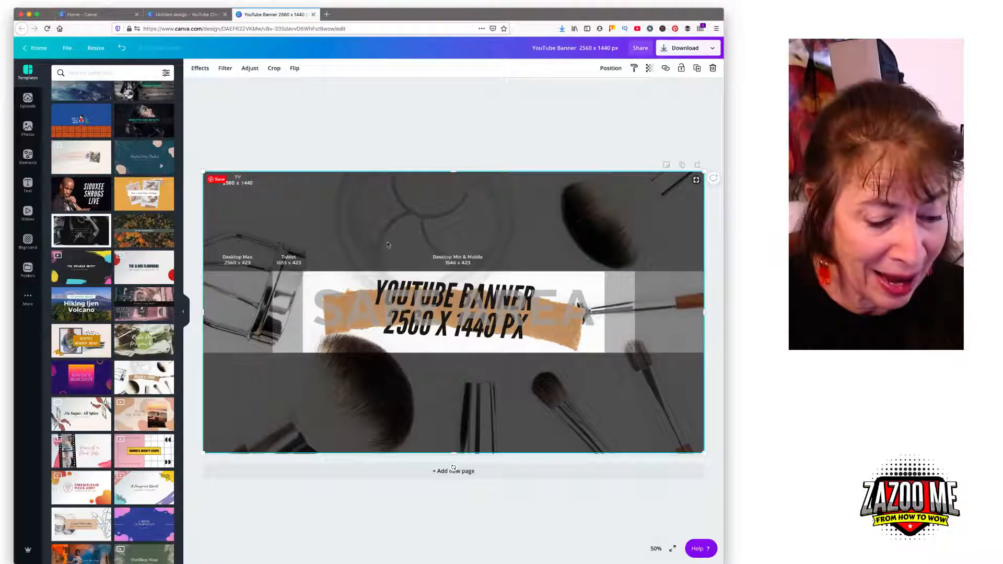
{"action": "key", "text": "Delete"}
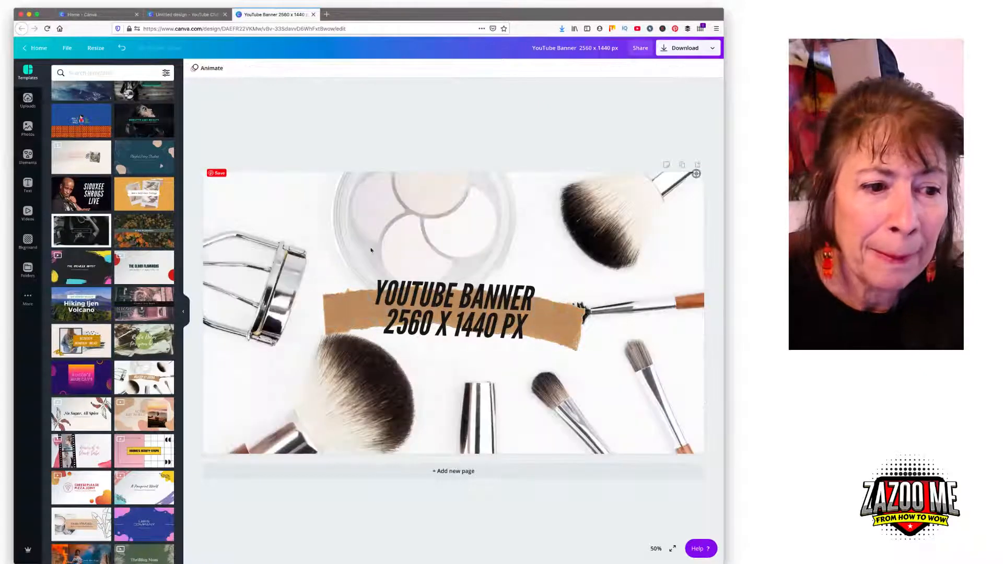
Apply the template with scissors and a green circle to the banner and paste the safe-area overlay over it
{"action": "left_click", "coordinate": [139, 338]}
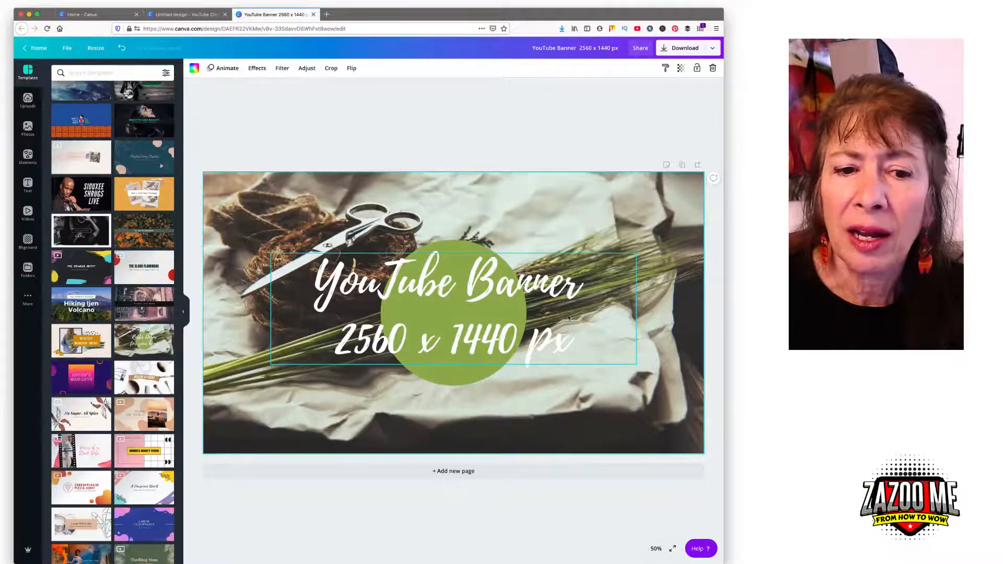
{"action": "left_click", "coordinate": [442, 283]}
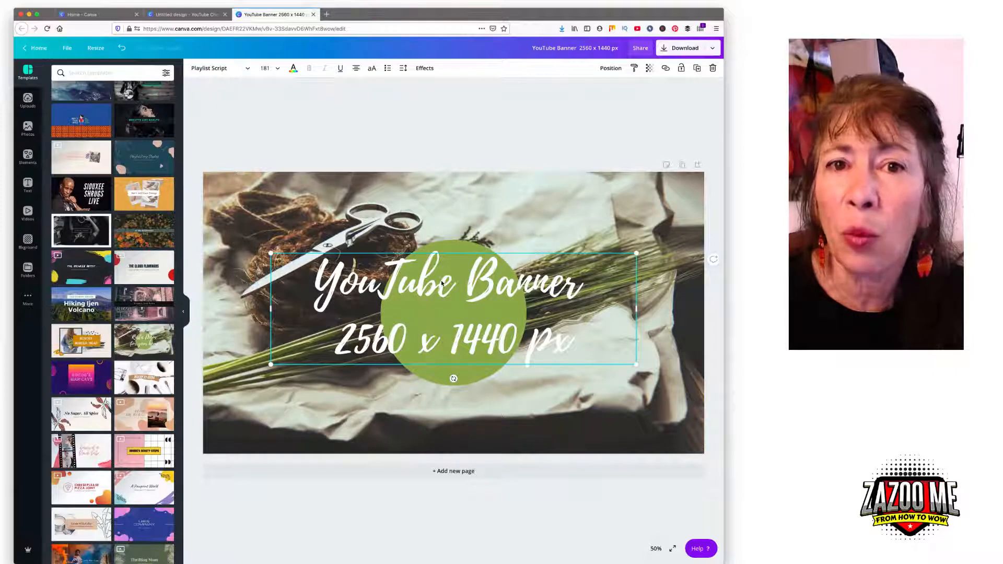
{"action": "key", "text": "super+v"}
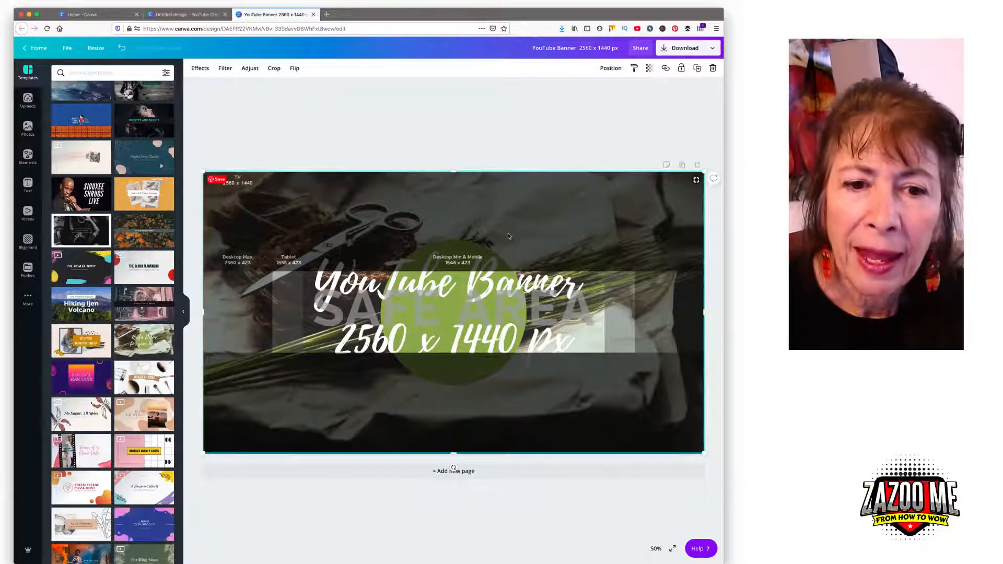
Take off the safe-area overlay, shrink the banner title to font size 120, and move it over the green circle
{"action": "left_click", "coordinate": [485, 277]}
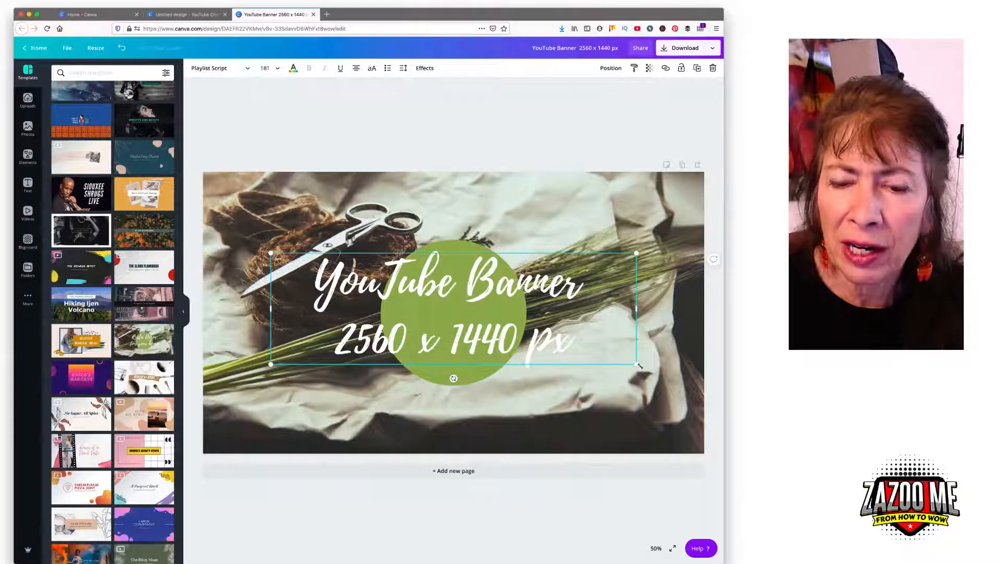
{"action": "left_click_drag", "start_coordinate": [636, 364], "coordinate": [528, 319]}
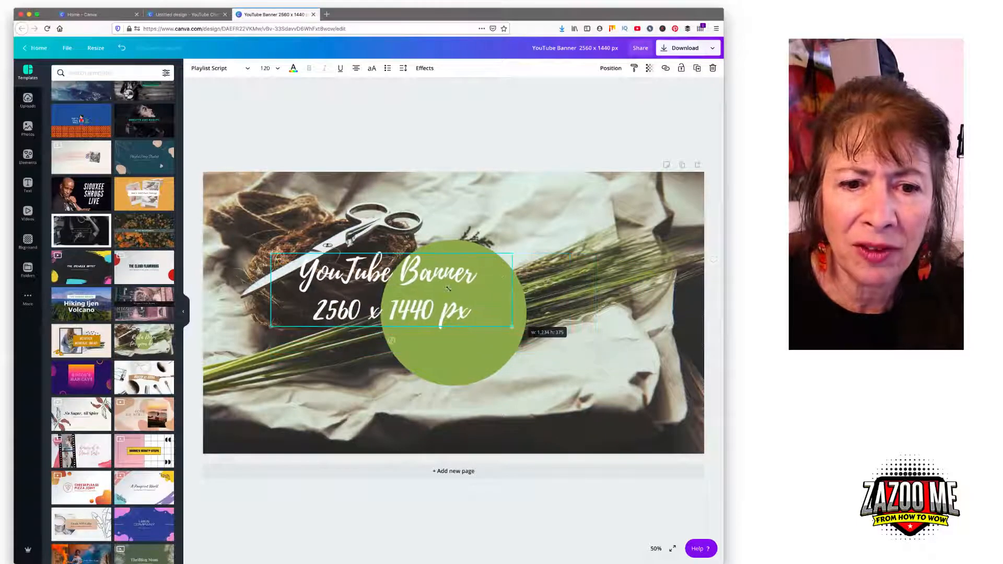
{"action": "left_click_drag", "start_coordinate": [405, 271], "coordinate": [468, 289]}
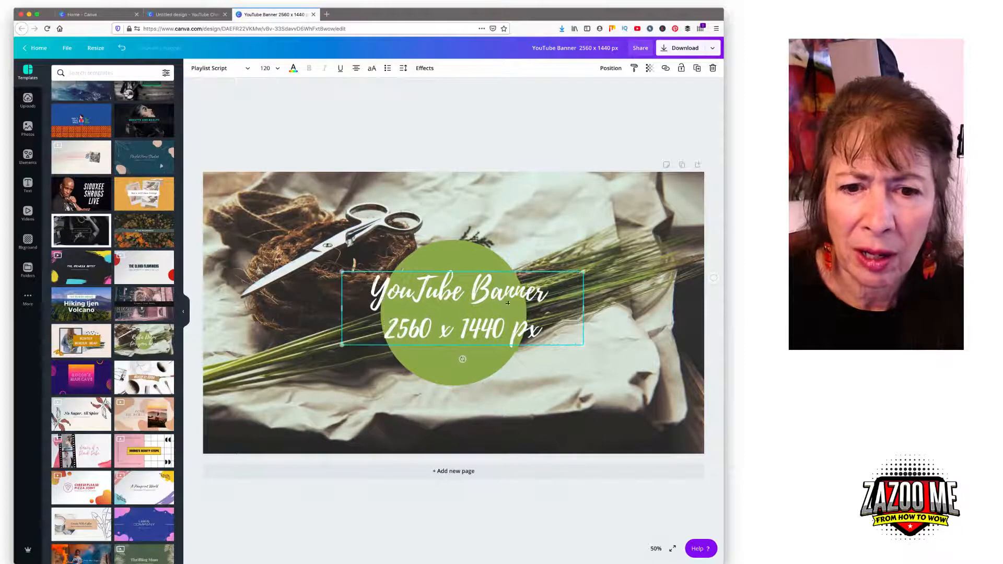
Shrink the banner title to font size 98, move it over the green circle, and paste the safe-area overlay on top
{"action": "left_click_drag", "start_coordinate": [575, 342], "coordinate": [537, 335]}
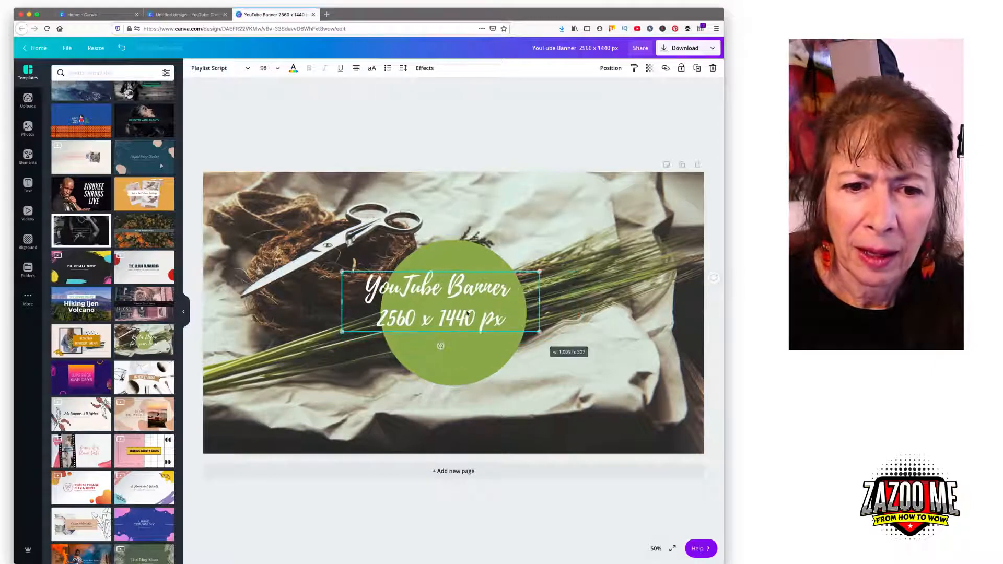
{"action": "left_click_drag", "start_coordinate": [450, 301], "coordinate": [467, 303]}
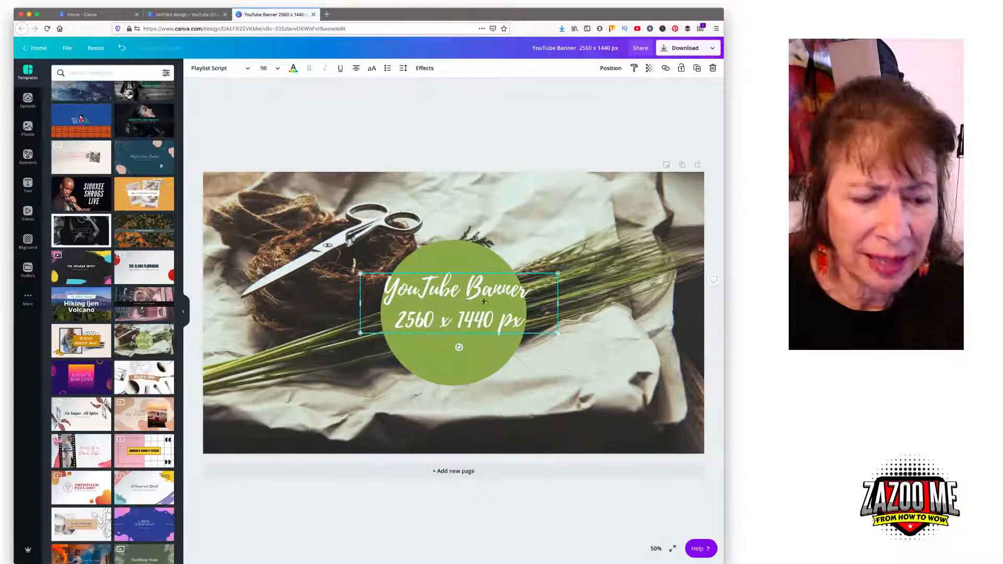
{"action": "left_click", "coordinate": [503, 302]}
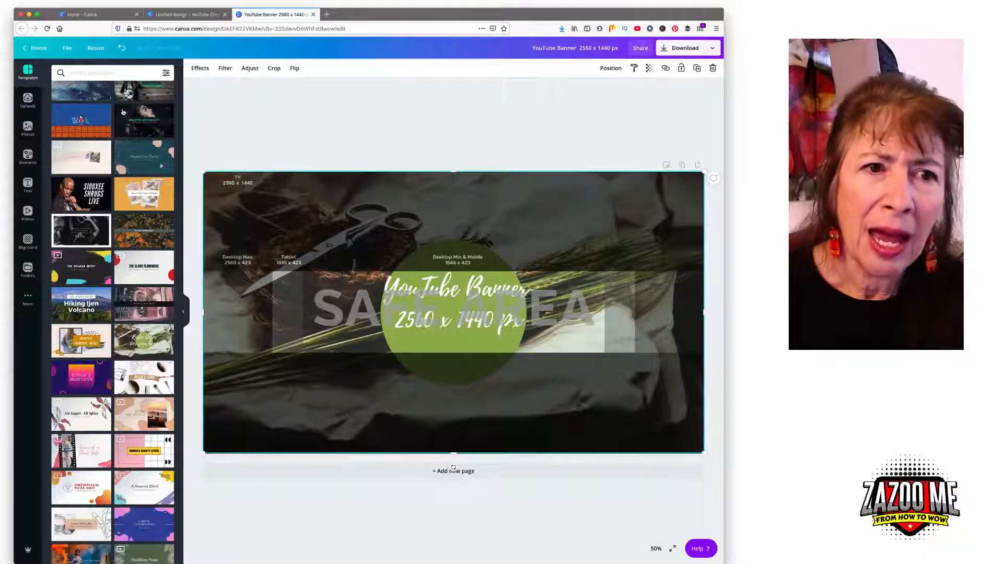
Open the saved YouTube Banner 2560 x 1440 px design from the home page's own designs and select its safe-area overlay
{"action": "left_click", "coordinate": [83, 15]}
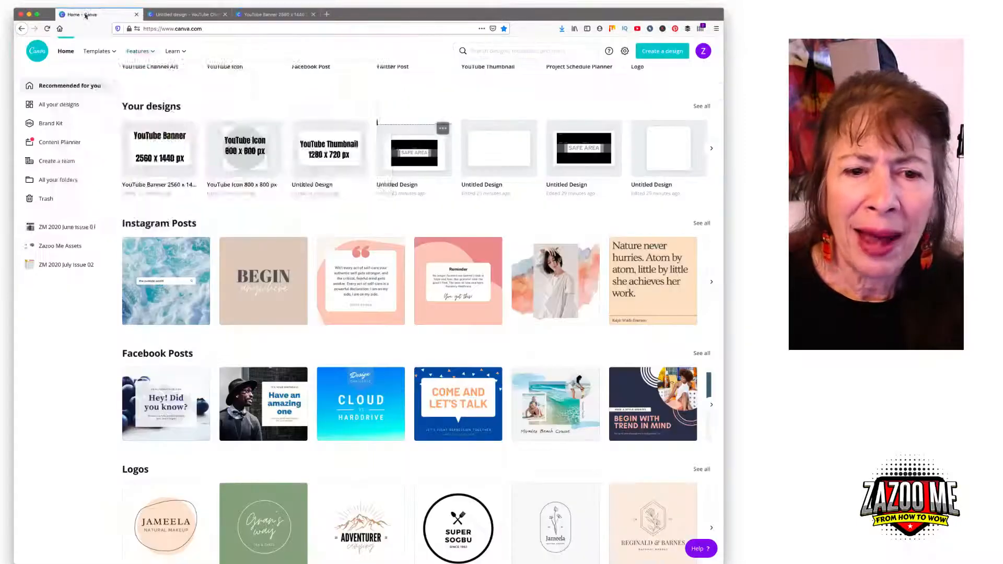
{"action": "left_click", "coordinate": [158, 157]}
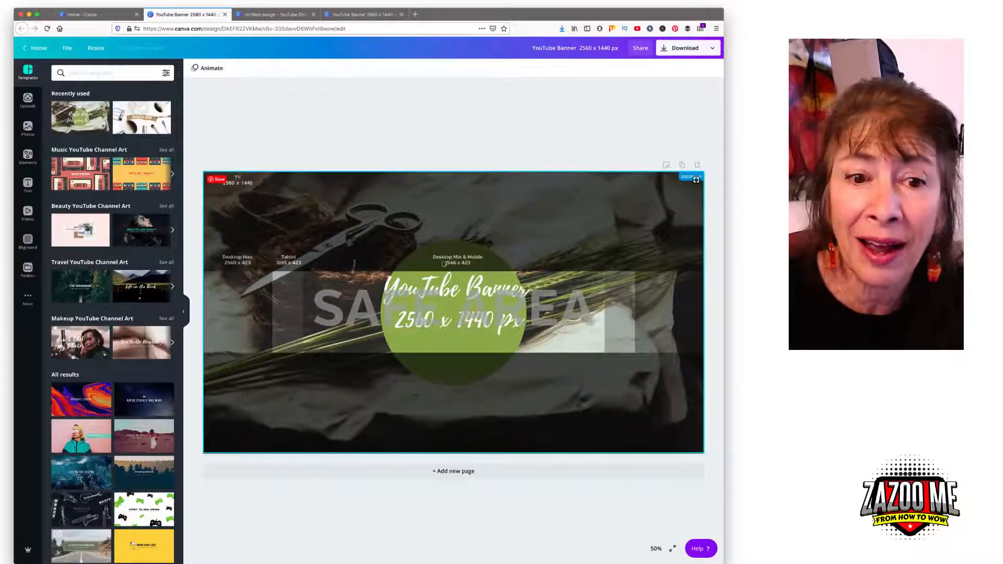
{"action": "left_click", "coordinate": [453, 240]}
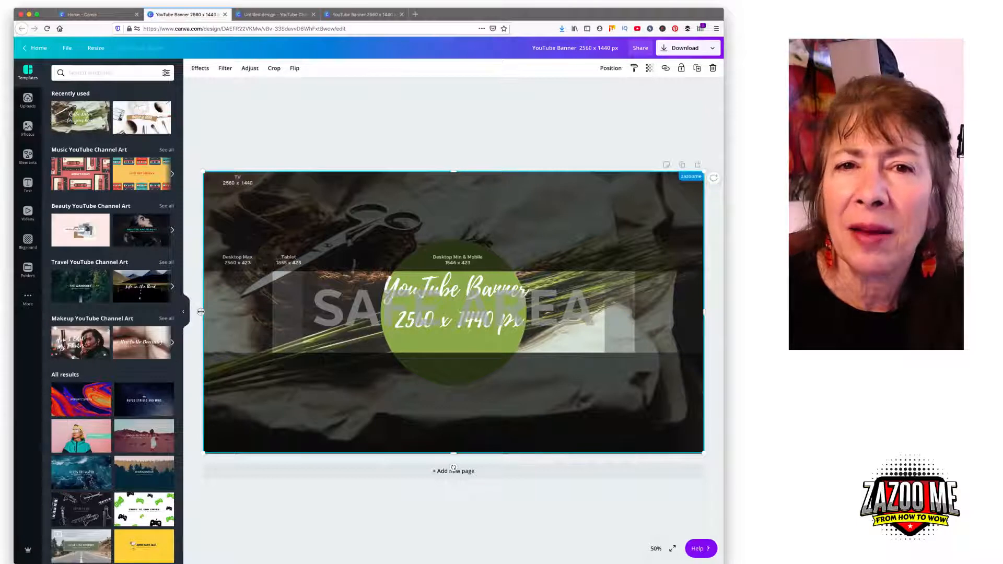
{"action": "mouse_move", "coordinate": [200, 312]}
{"action": "left_mouse_down"}
{"action": "mouse_move", "coordinate": [224, 312]}
{"action": "mouse_move", "coordinate": [202, 311]}
{"action": "left_mouse_up"}
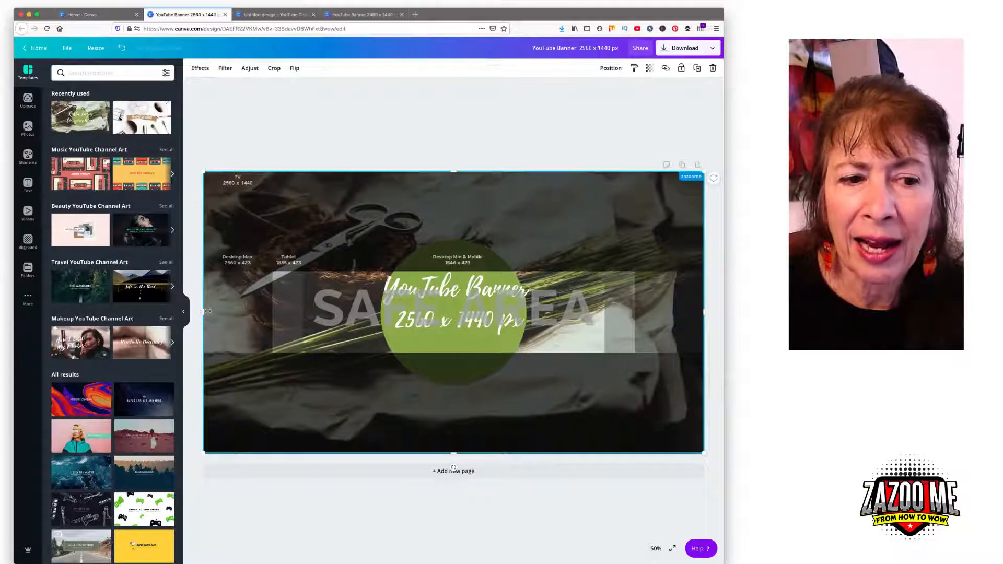
{"action": "left_click_drag", "start_coordinate": [205, 312], "coordinate": [204, 287]}
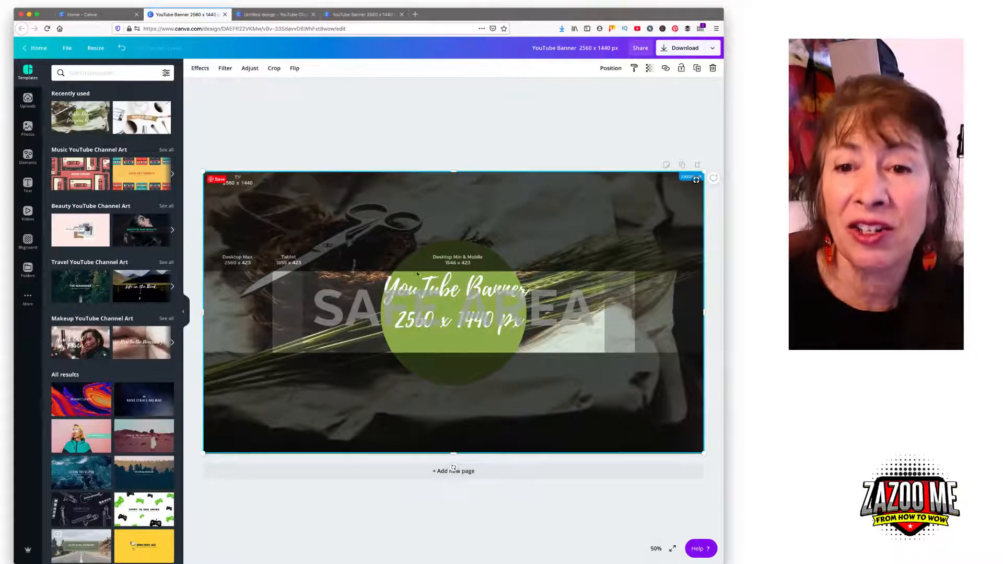
Send the safe-area overlay backward in the layer order, behind the banner title and the green circle
{"action": "left_click", "coordinate": [617, 70]}
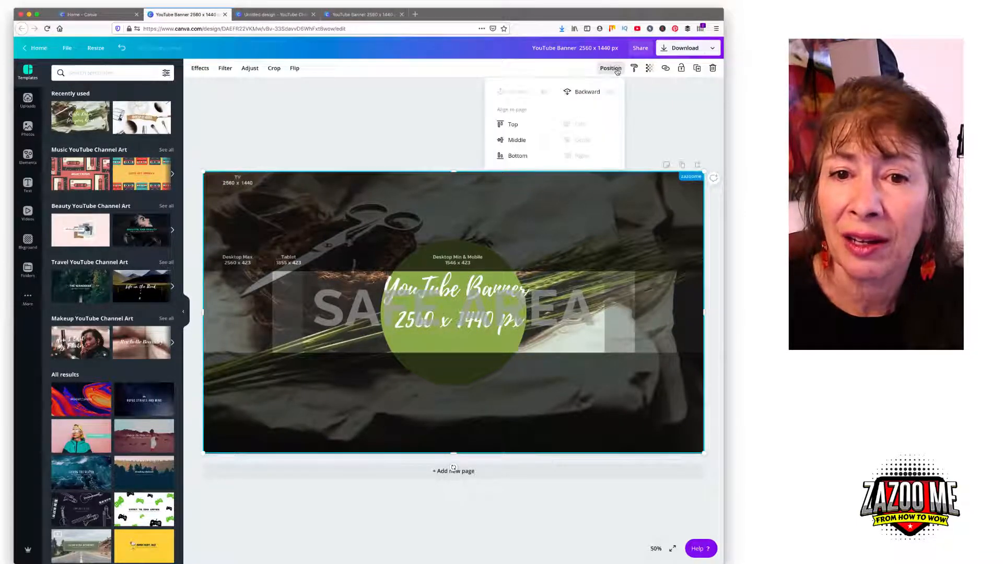
{"action": "left_click", "coordinate": [589, 93]}
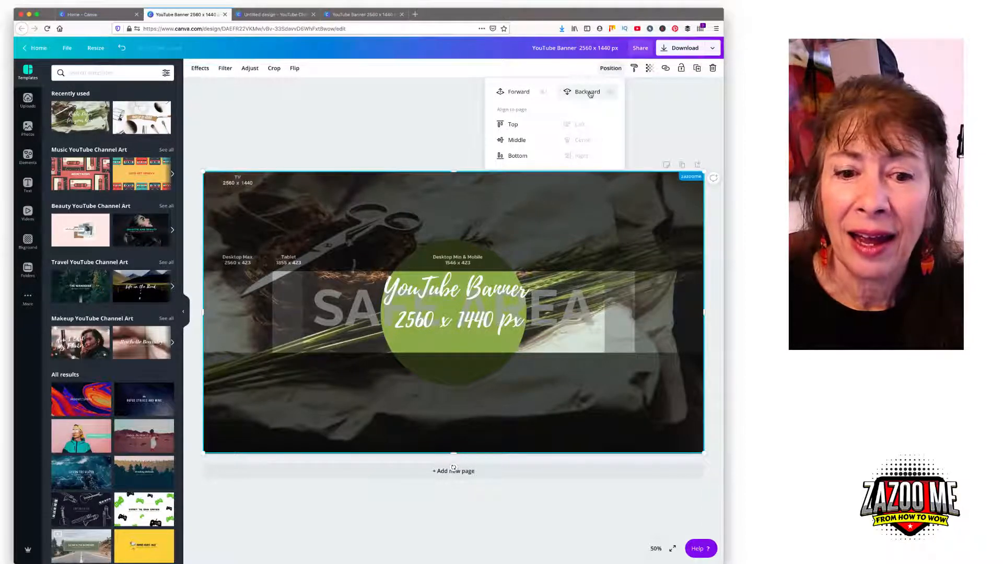
{"action": "left_click", "coordinate": [588, 93]}
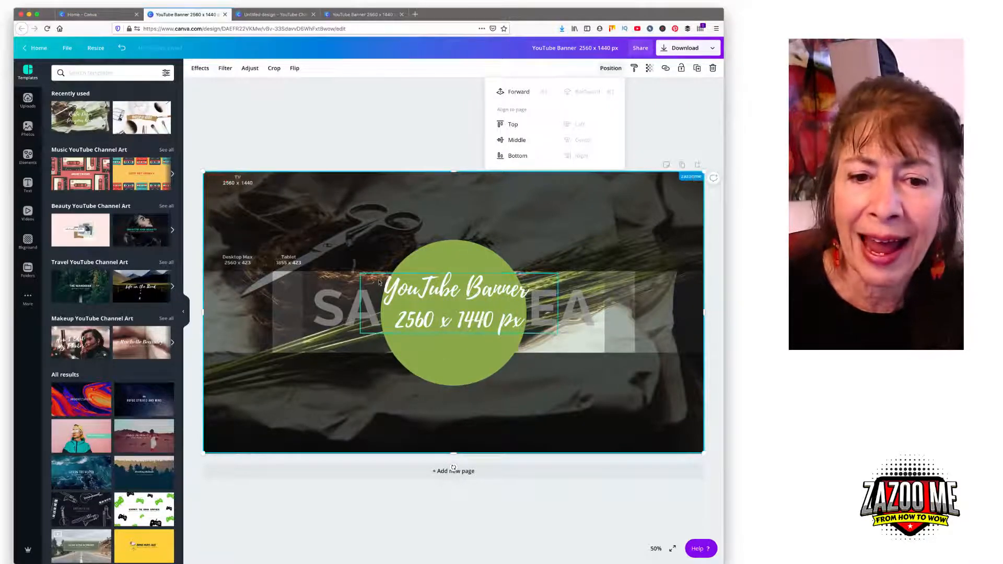
Move the safe-area overlay down to uncover the scissors background, and move it back so it covers the whole banner
{"action": "left_click", "coordinate": [442, 311]}
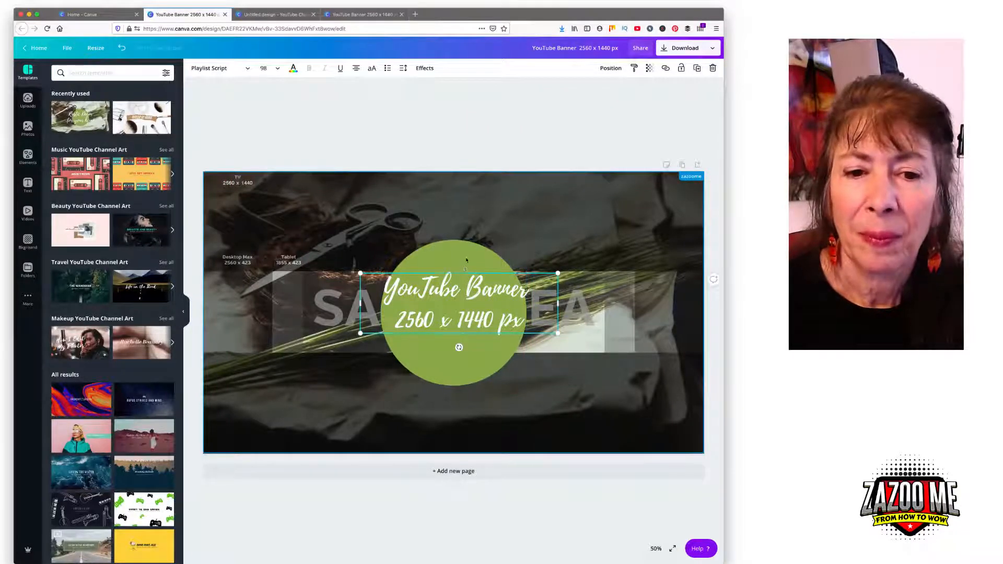
{"action": "left_click", "coordinate": [447, 217]}
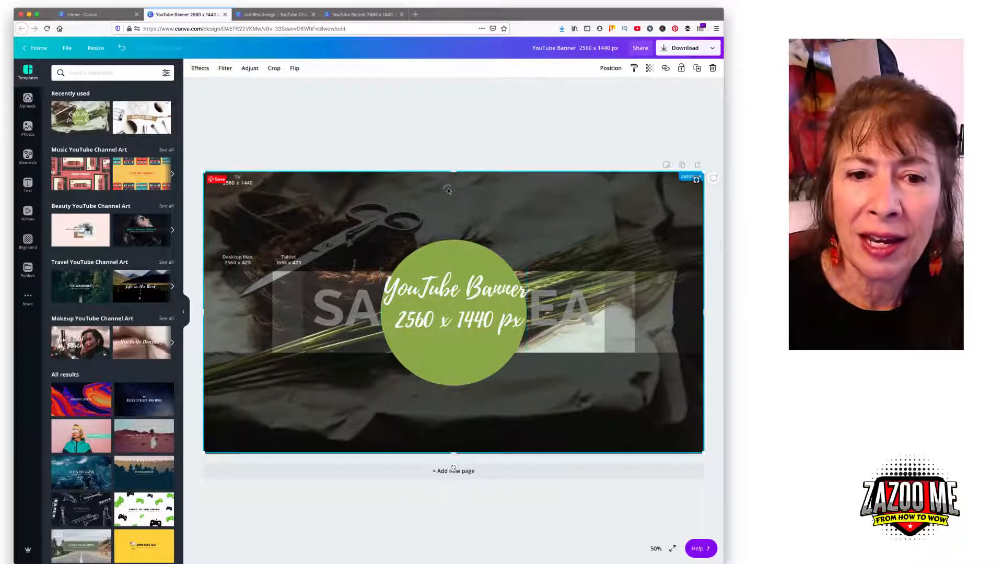
{"action": "left_click_drag", "start_coordinate": [454, 195], "coordinate": [475, 412]}
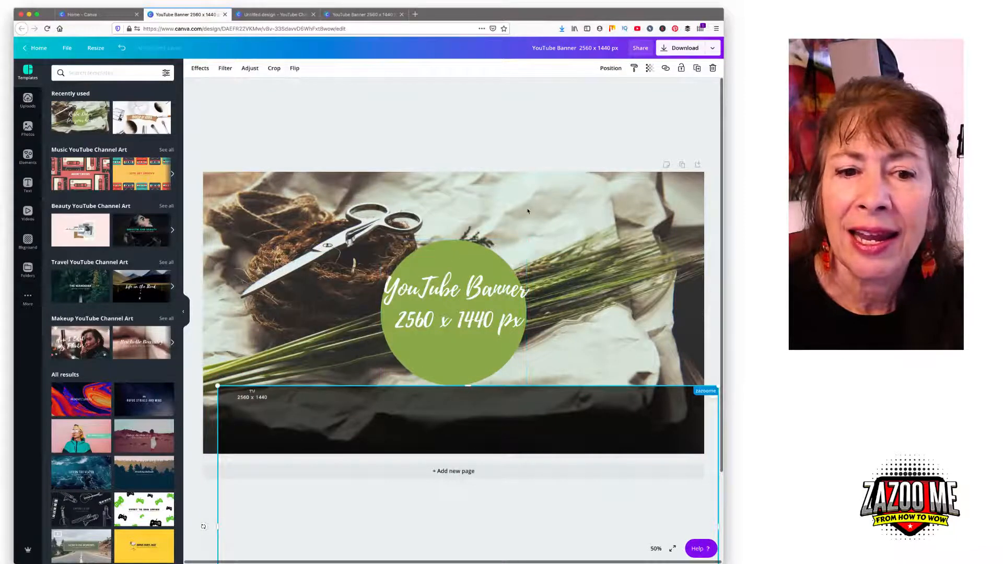
{"action": "left_click", "coordinate": [470, 204]}
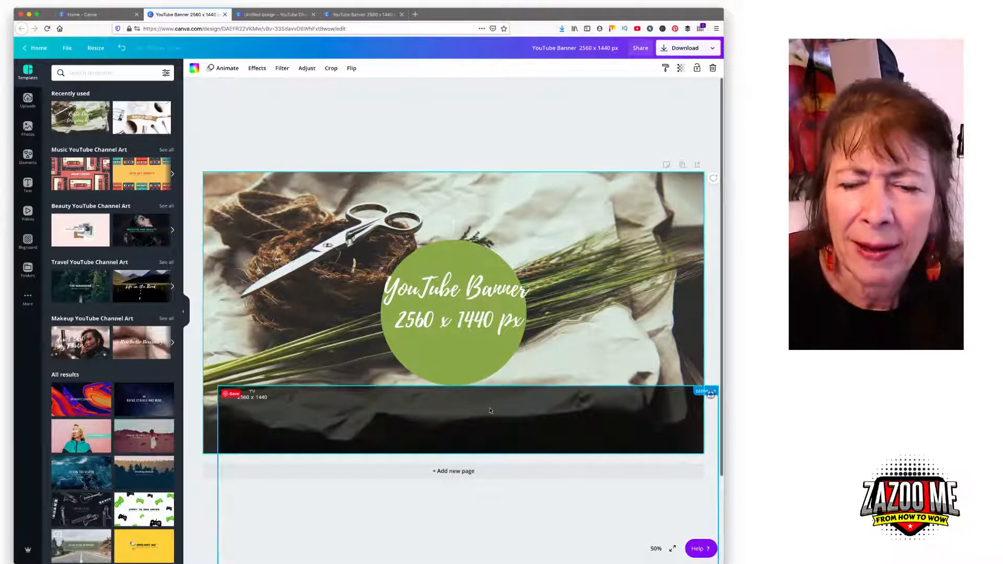
{"action": "left_click_drag", "start_coordinate": [493, 412], "coordinate": [476, 203]}
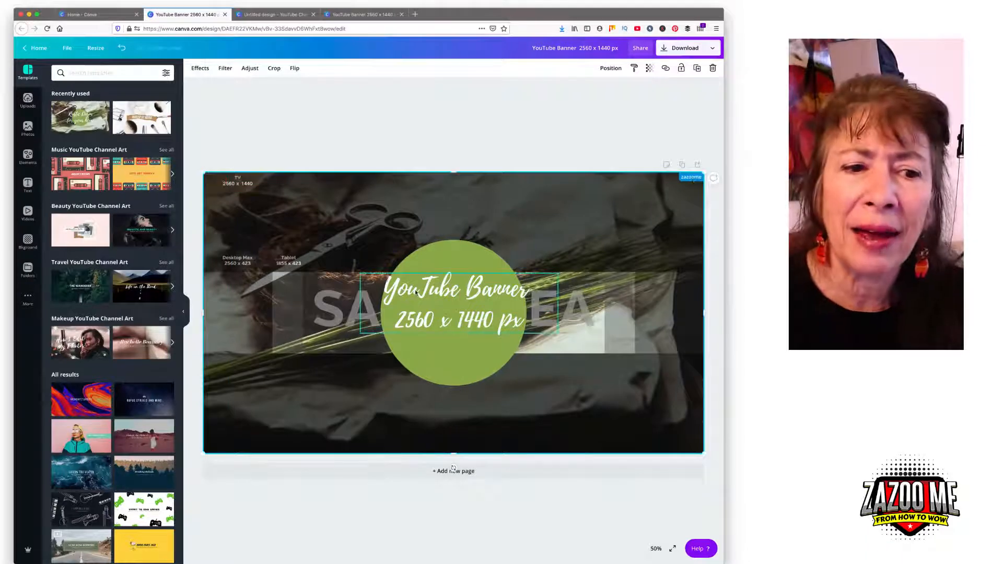
{"action": "mouse_move", "coordinate": [203, 313]}
{"action": "left_mouse_down"}
{"action": "mouse_move", "coordinate": [607, 321]}
{"action": "mouse_move", "coordinate": [202, 312]}
{"action": "left_mouse_up"}
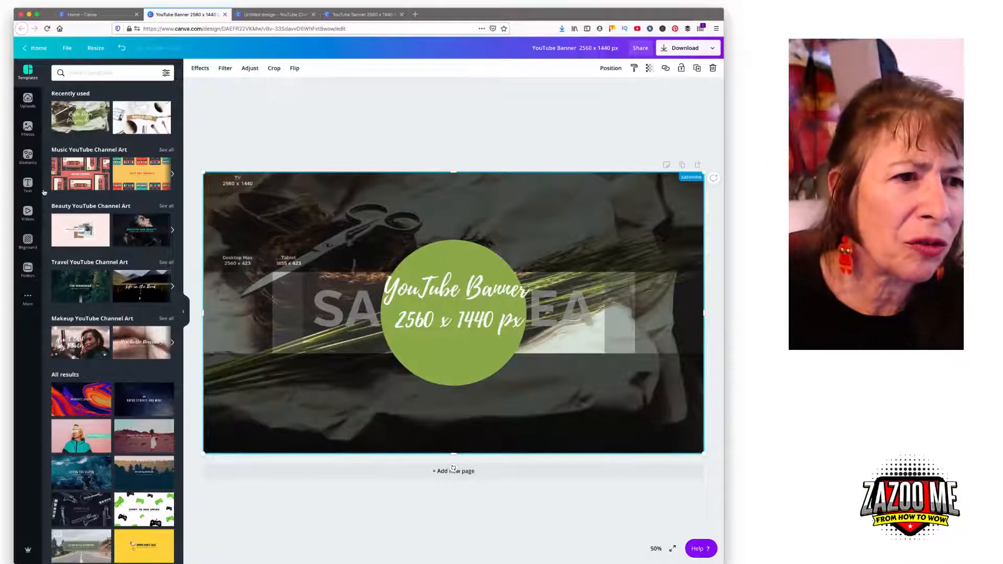
Look through the uploaded images for banner material
{"action": "left_click", "coordinate": [27, 99]}
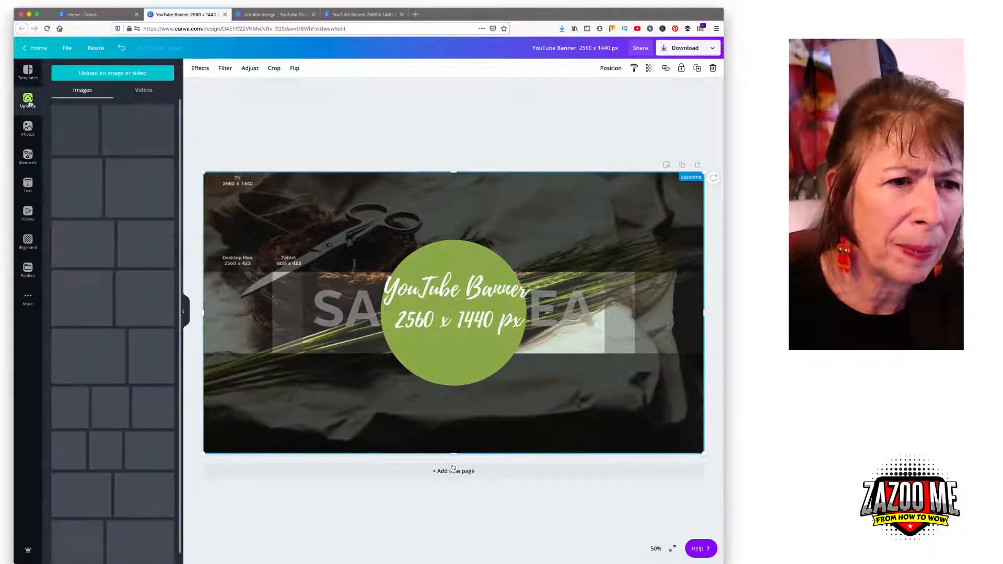
{"action": "scroll", "coordinate": [106, 196], "scroll_direction": "down", "scroll_amount": 2}
{"action": "scroll", "coordinate": [106, 197], "scroll_direction": "down", "scroll_amount": 20}
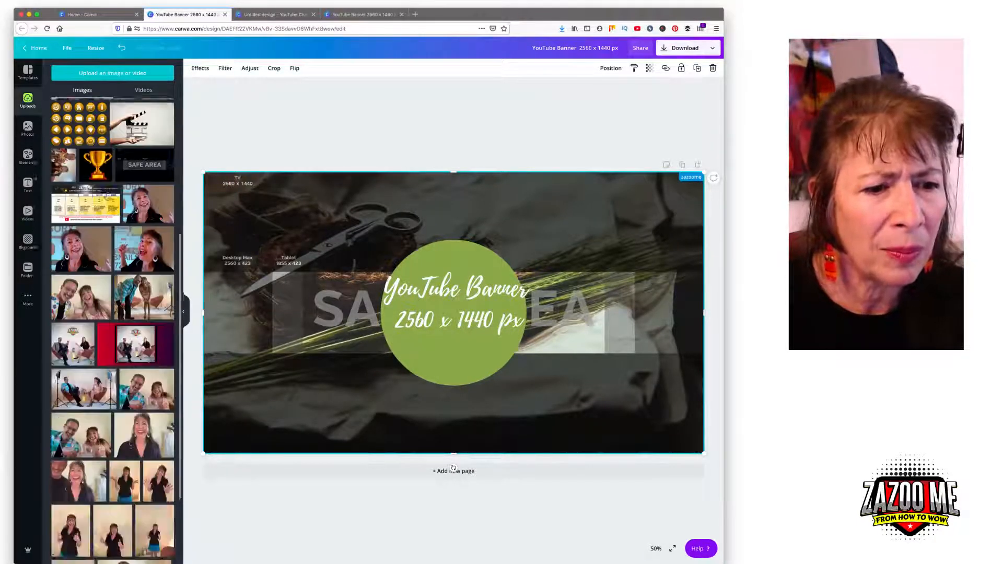
{"action": "scroll", "coordinate": [107, 197], "scroll_direction": "down", "scroll_amount": 20}
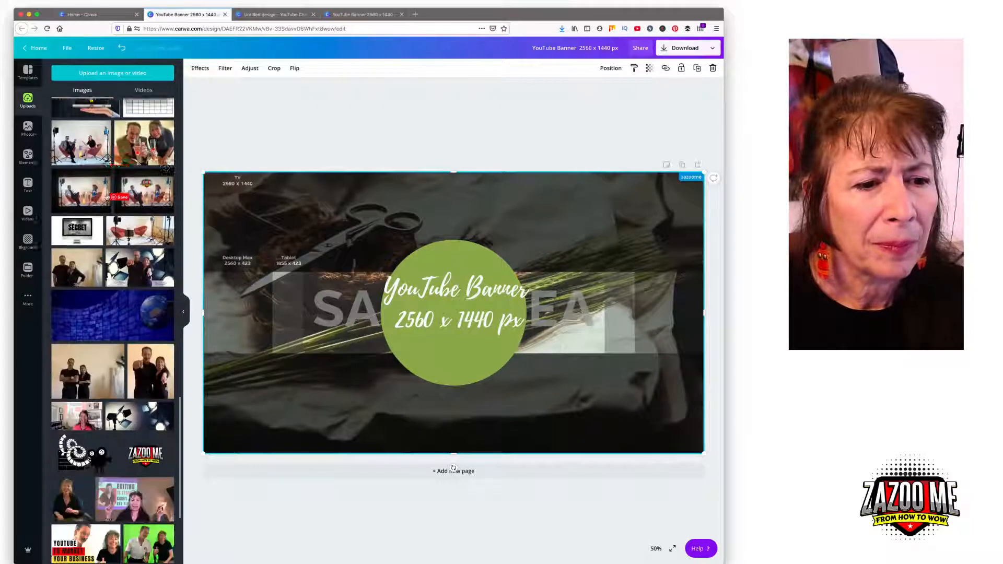
{"action": "scroll", "coordinate": [106, 197], "scroll_direction": "down", "scroll_amount": 20}
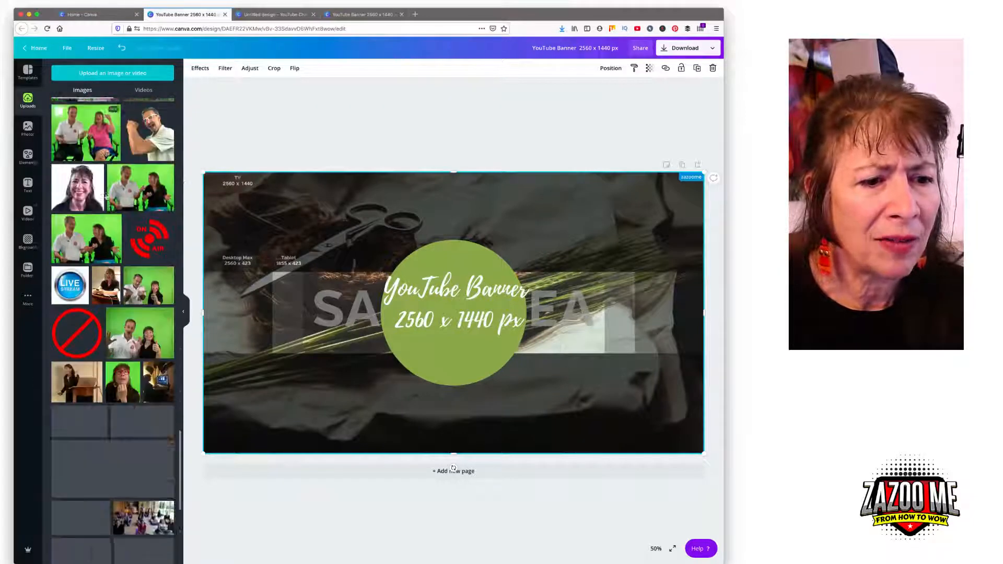
{"action": "scroll", "coordinate": [106, 197], "scroll_direction": "down", "scroll_amount": 15}
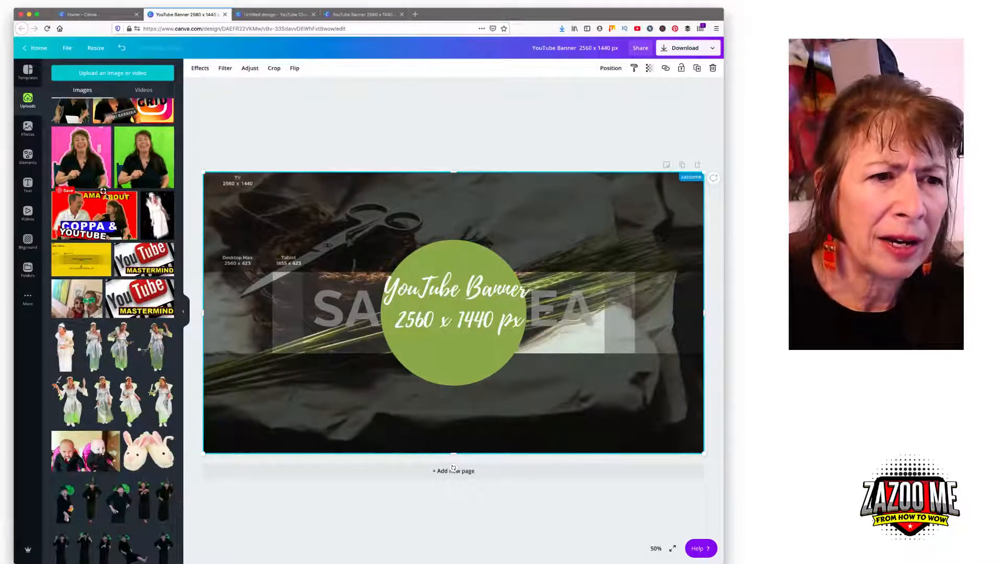
Search the photo library for "channel art"
{"action": "left_click", "coordinate": [28, 128]}
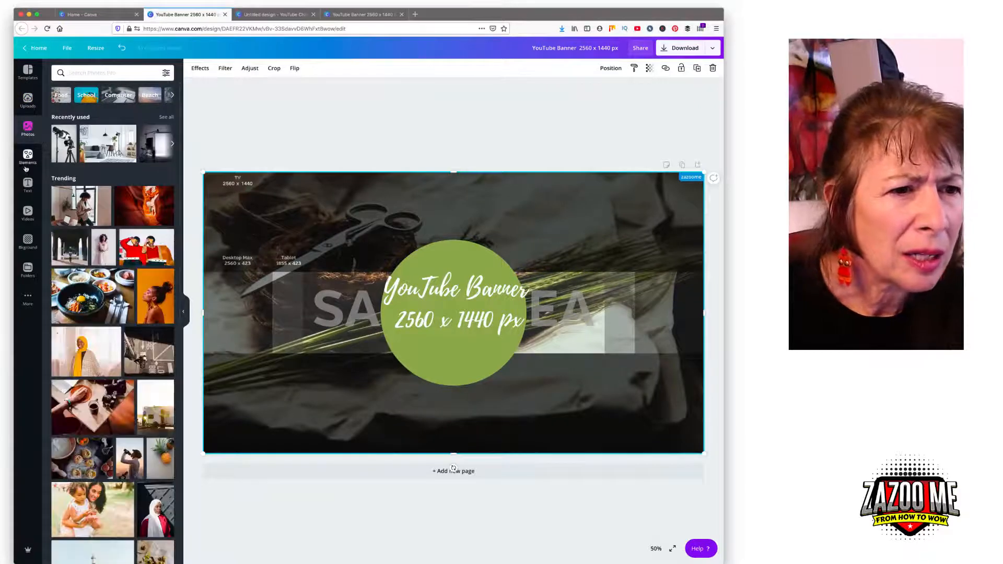
{"action": "left_click", "coordinate": [98, 75]}
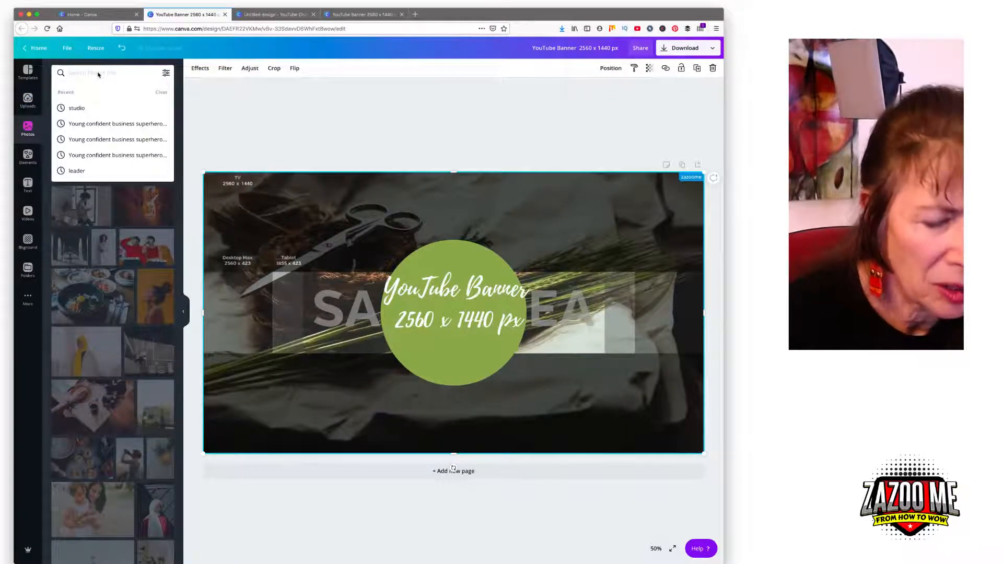
{"action": "type", "text": "channel art"}
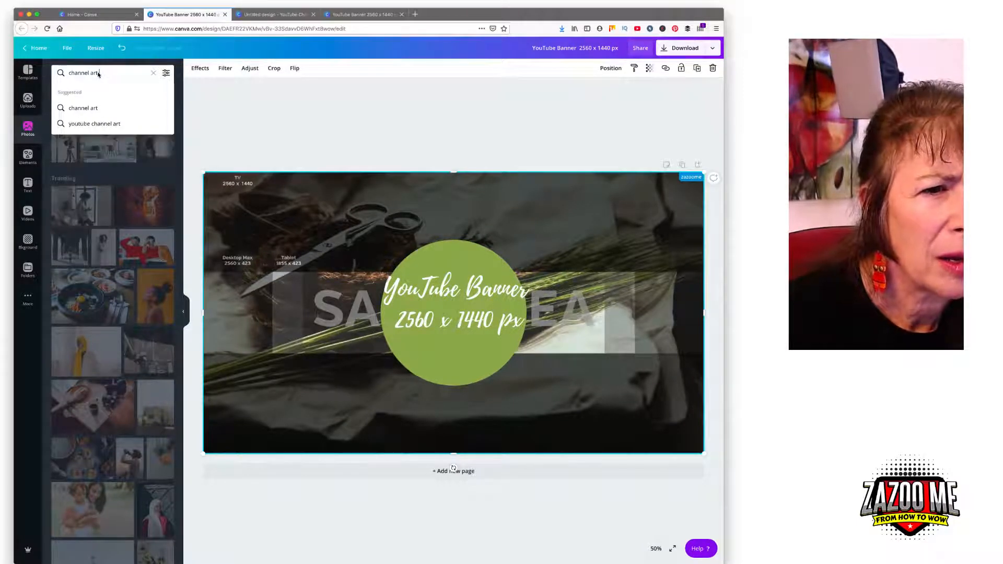
{"action": "key", "text": "Return"}
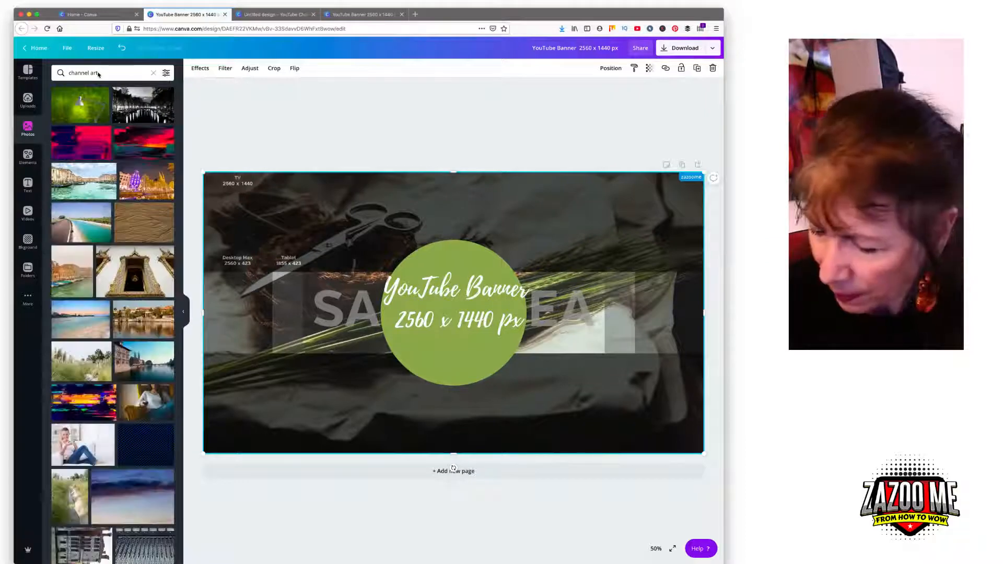
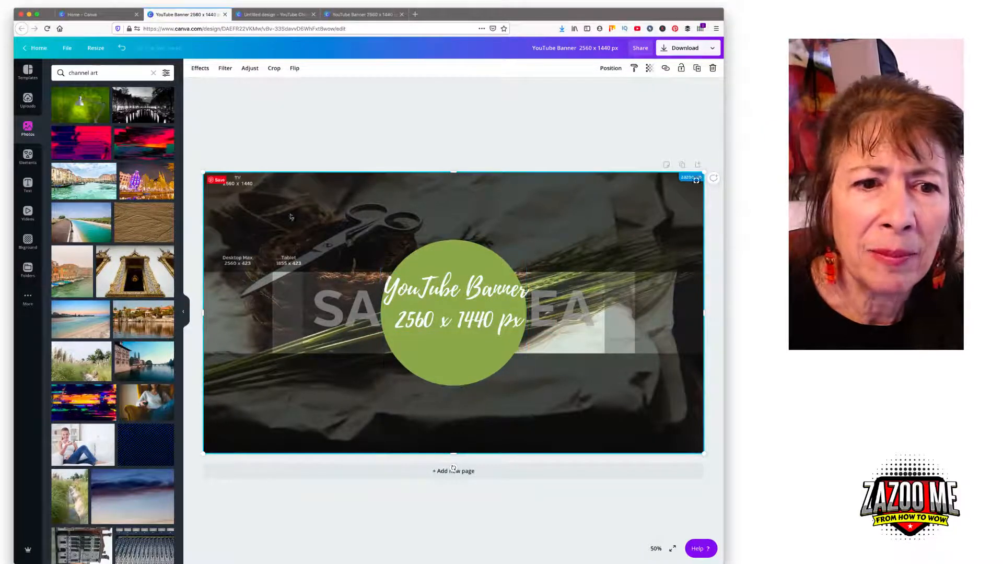
Delete the safe-area overlay and undo until it lies in front of the title and green circle again
{"action": "key", "text": "Delete"}
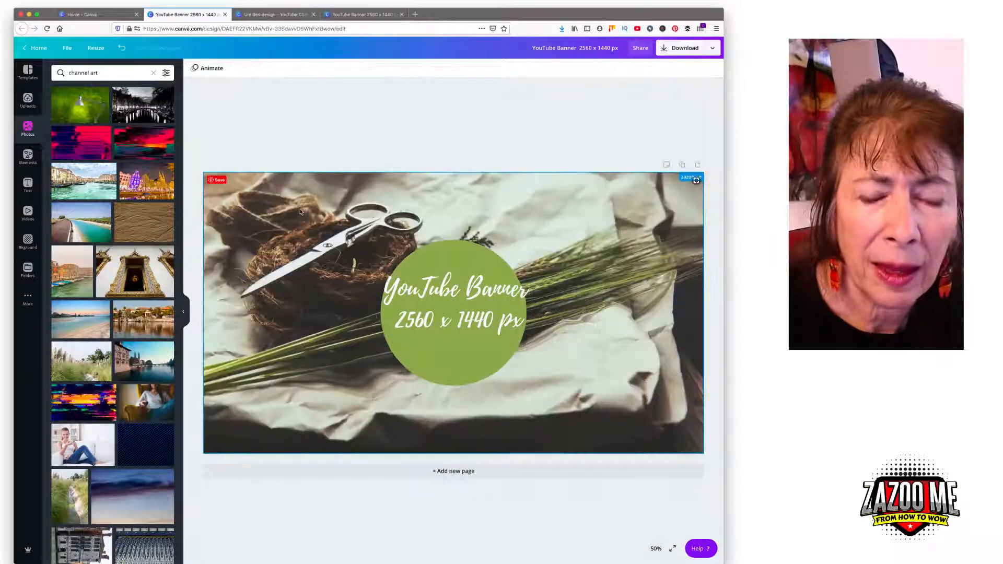
{"action": "key", "text": "super+z"}
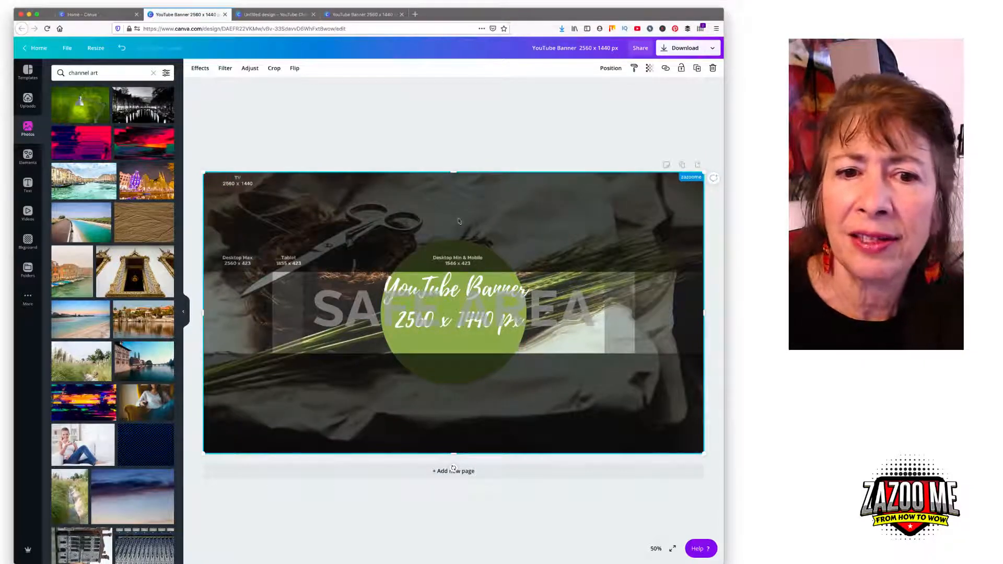
{"action": "mouse_move", "coordinate": [453, 172]}
{"action": "left_mouse_down"}
{"action": "mouse_move", "coordinate": [451, 256]}
{"action": "mouse_move", "coordinate": [453, 172]}
{"action": "left_mouse_up"}
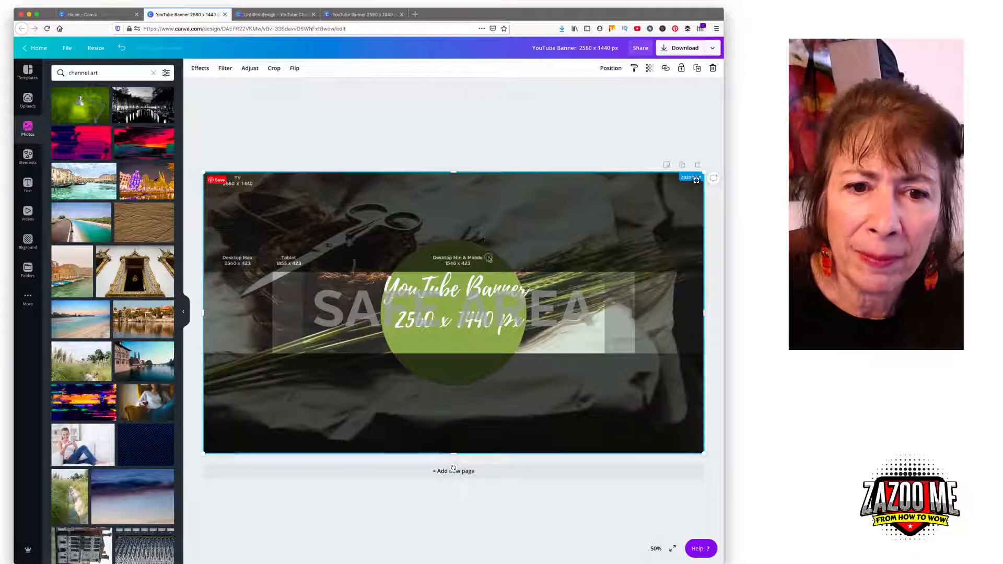
Move the safe-area overlay aside, delete the scissors background photo, and put the overlay back over the whole banner
{"action": "left_click_drag", "start_coordinate": [477, 210], "coordinate": [481, 277]}
{"action": "left_click", "coordinate": [405, 195]}
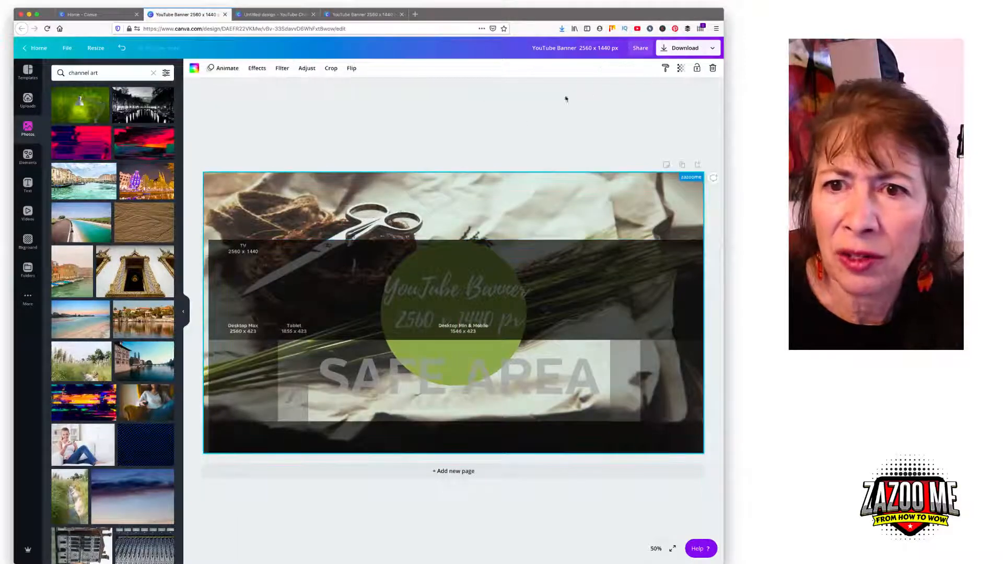
{"action": "left_click", "coordinate": [712, 70]}
{"action": "left_click_drag", "start_coordinate": [373, 255], "coordinate": [366, 195]}
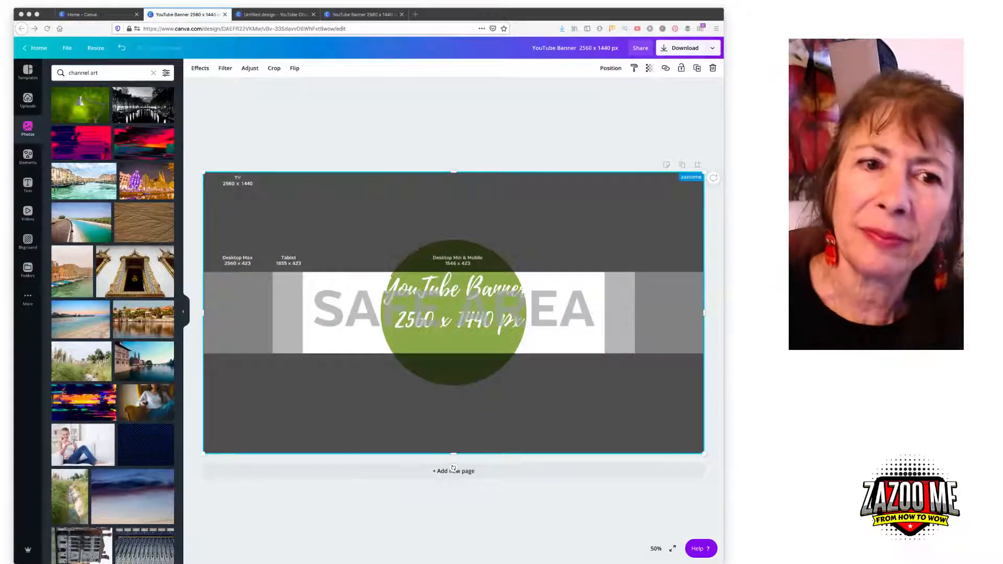
{"action": "left_click", "coordinate": [222, 126]}
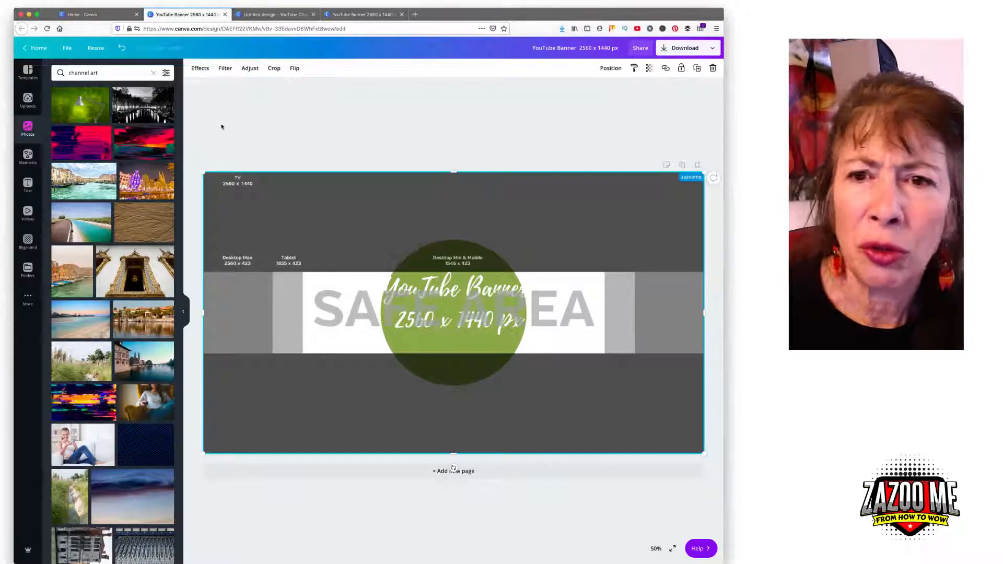
Close the untitled safe-area design and the duplicate YouTube Banner design, returning to the edited banner
{"action": "left_click", "coordinate": [279, 15]}
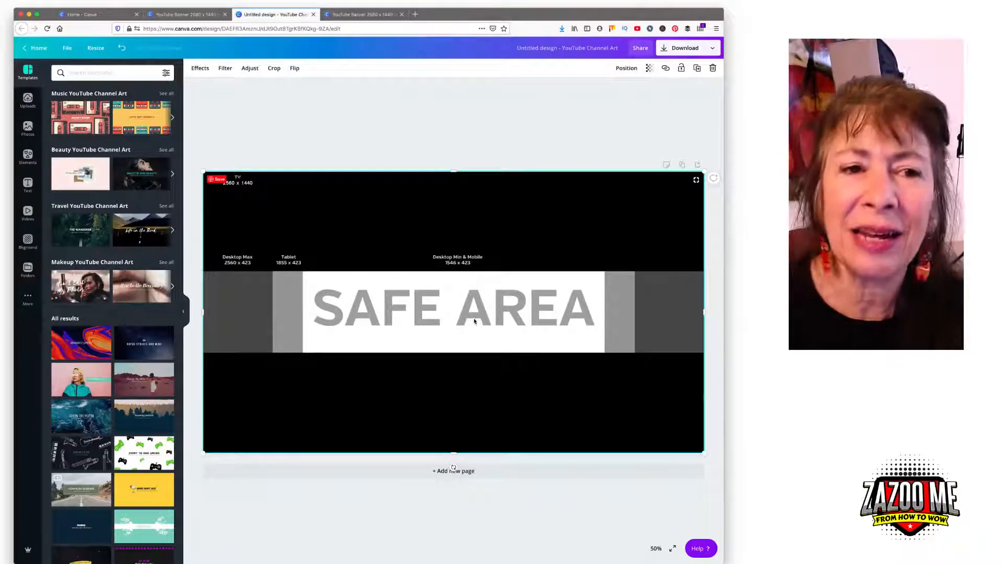
{"action": "left_click", "coordinate": [313, 15]}
{"action": "left_click", "coordinate": [313, 15]}
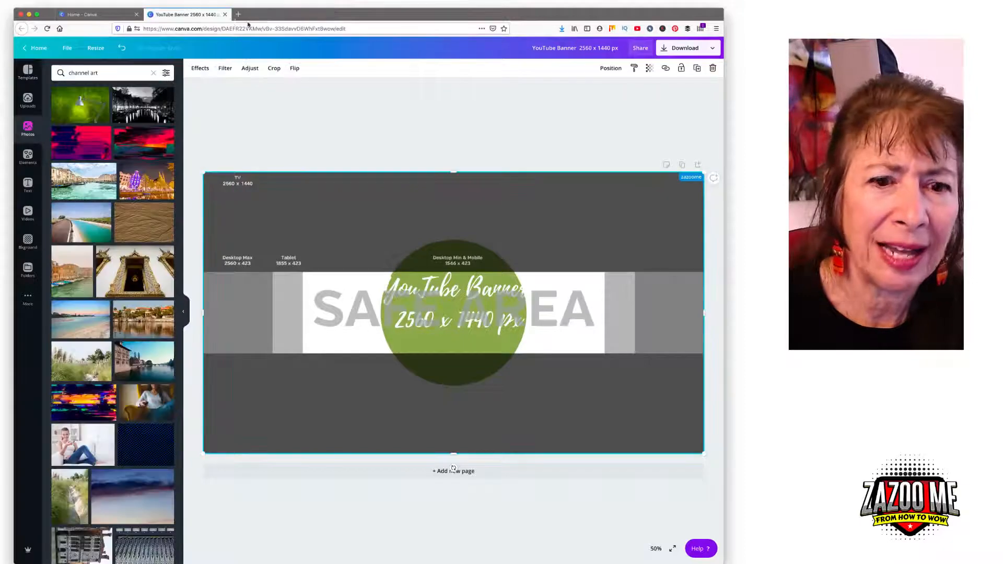
Close the YouTube Banner design and open the "YouTube Icon 800 x 800 px" design from the home page
{"action": "left_click", "coordinate": [225, 14]}
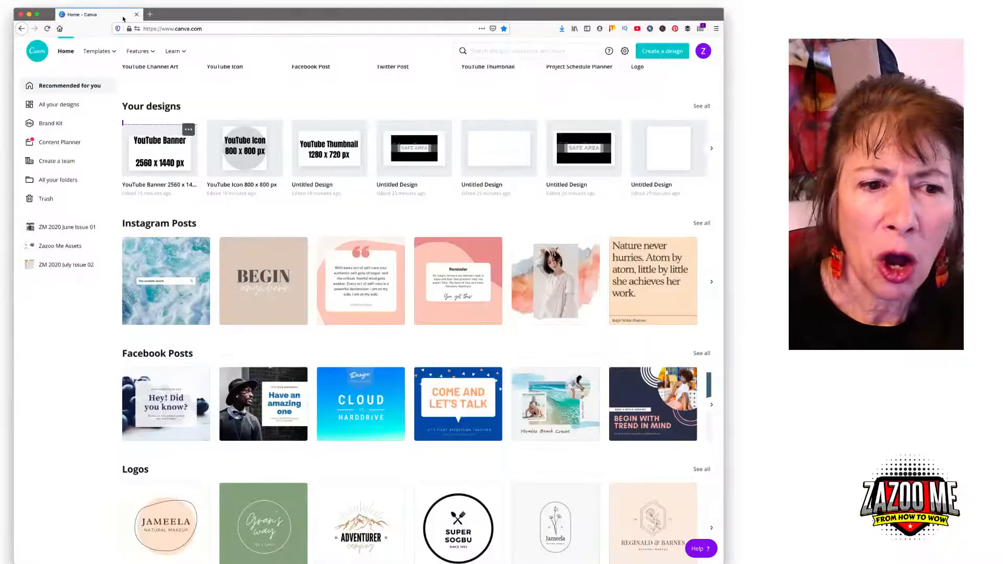
{"action": "scroll", "coordinate": [269, 349], "scroll_direction": "up", "scroll_amount": 5}
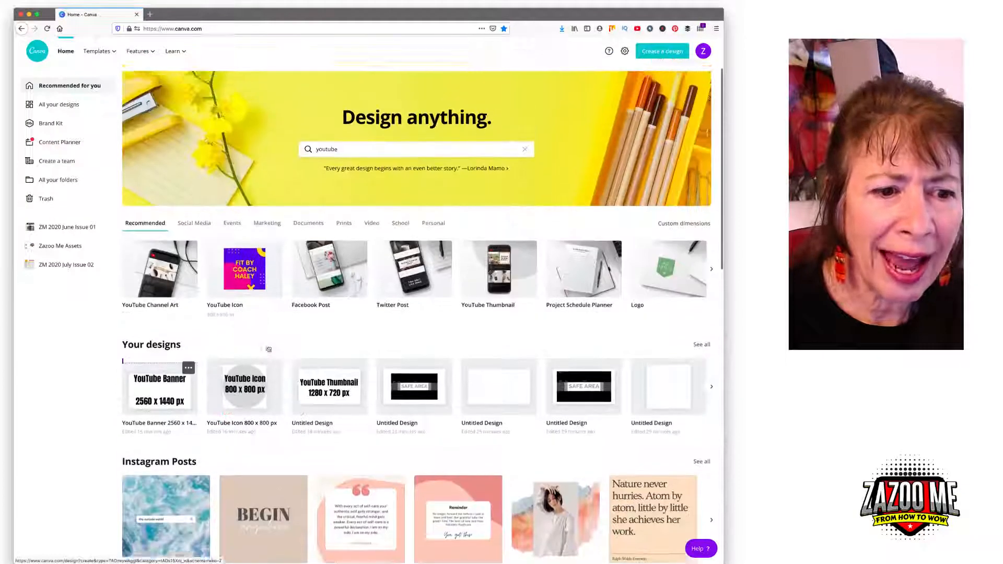
{"action": "scroll", "coordinate": [269, 349], "scroll_direction": "down", "scroll_amount": 3}
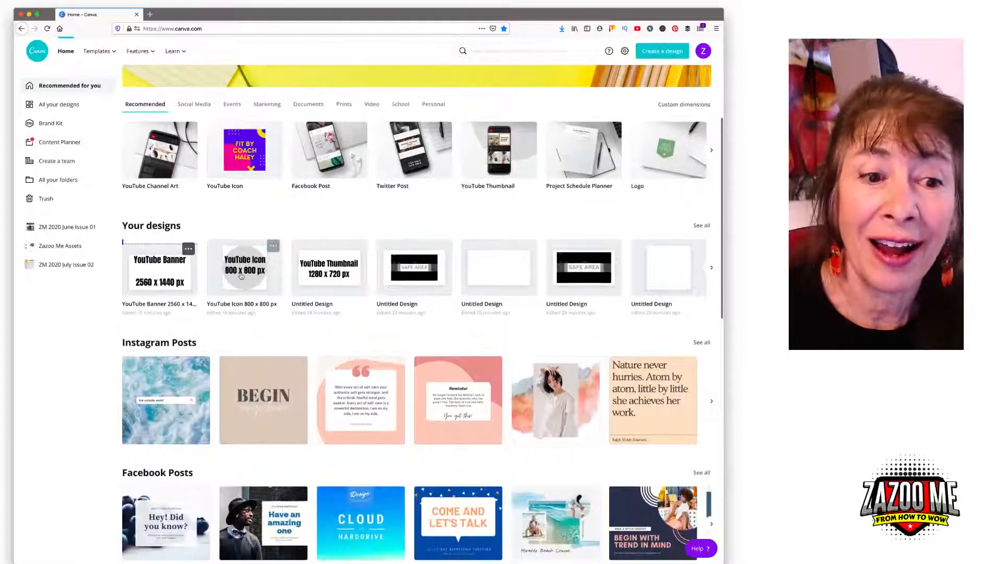
{"action": "left_click", "coordinate": [241, 276]}
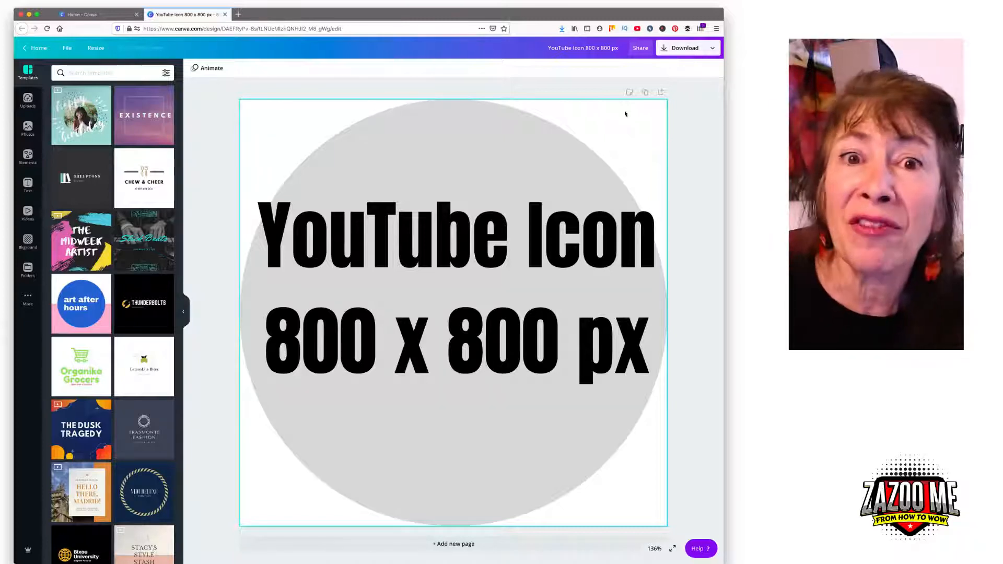
Delete the "YouTube Icon 800 x 800 px" text and the grey circle behind it from the canvas
{"action": "left_click", "coordinate": [439, 228]}
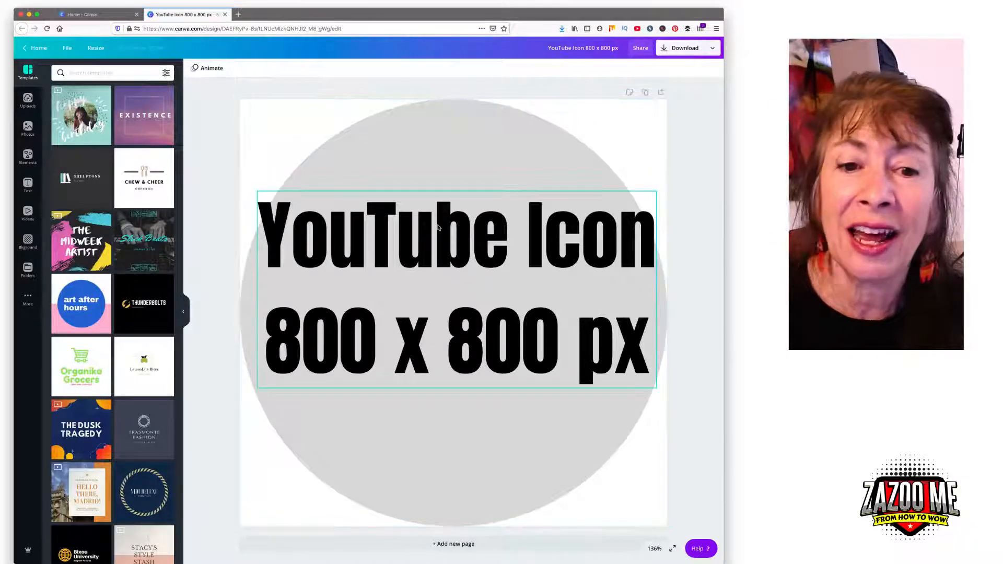
{"action": "left_click_drag", "start_coordinate": [439, 227], "coordinate": [448, 241]}
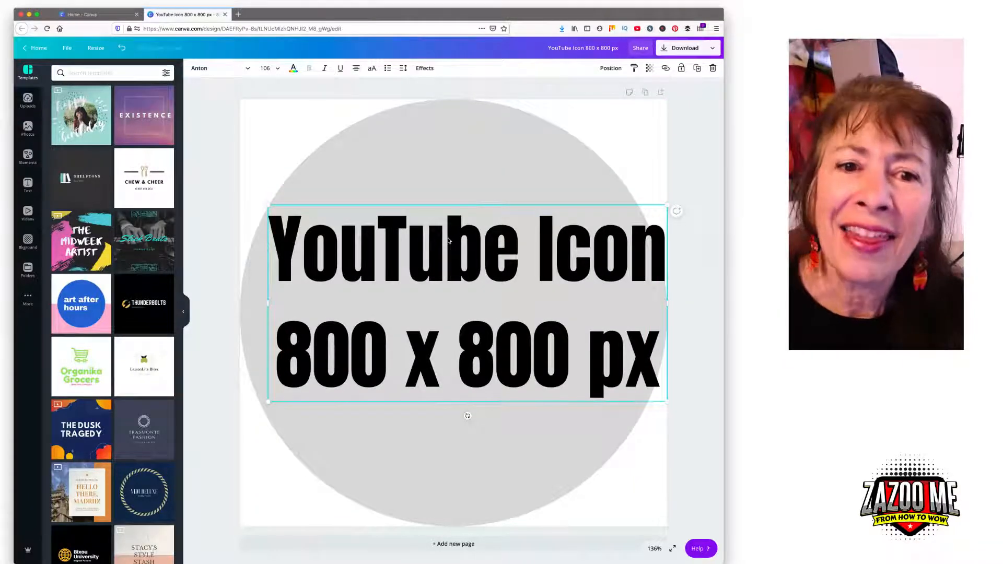
{"action": "left_click", "coordinate": [454, 139]}
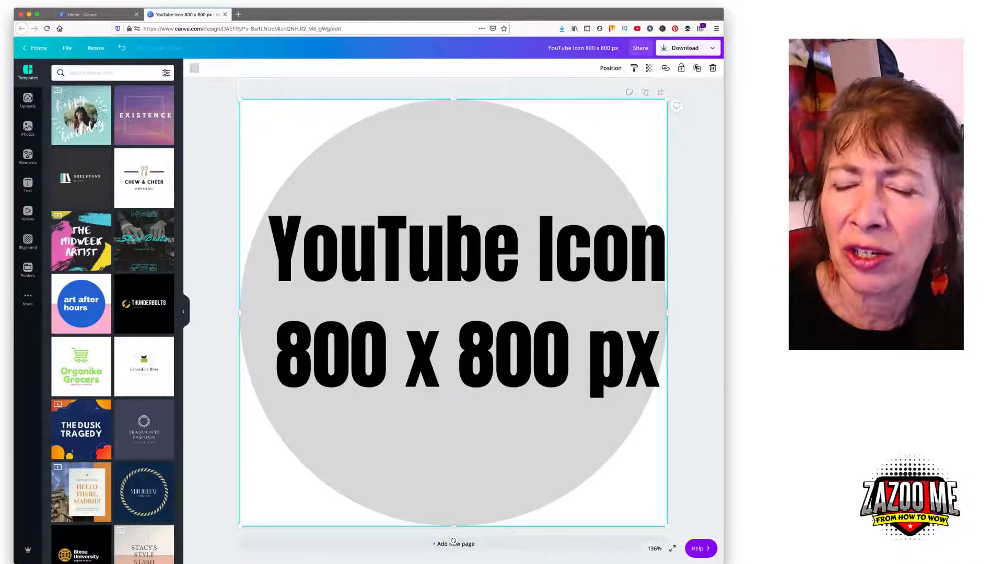
{"action": "left_click", "coordinate": [434, 240]}
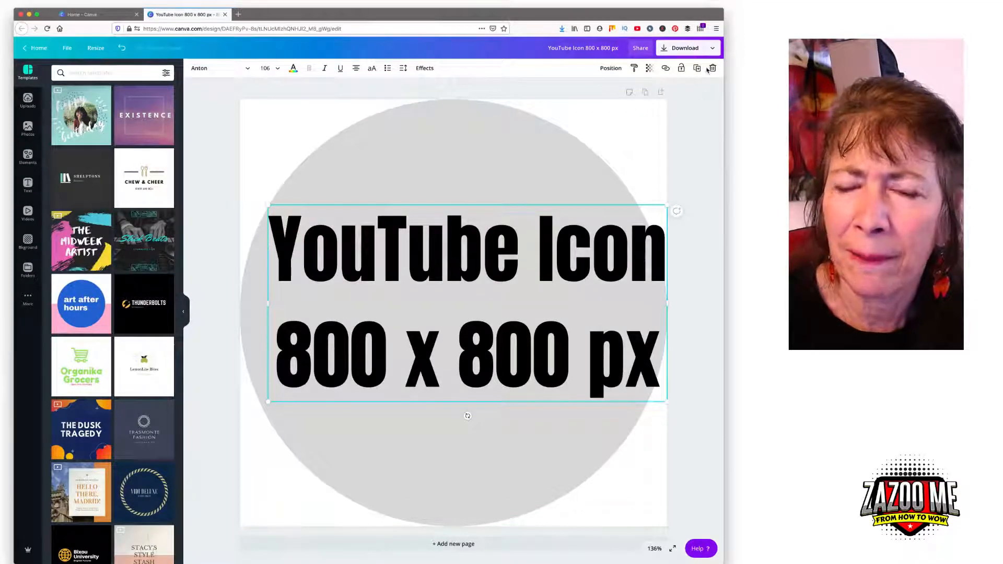
{"action": "left_click", "coordinate": [713, 68]}
{"action": "left_click", "coordinate": [535, 167]}
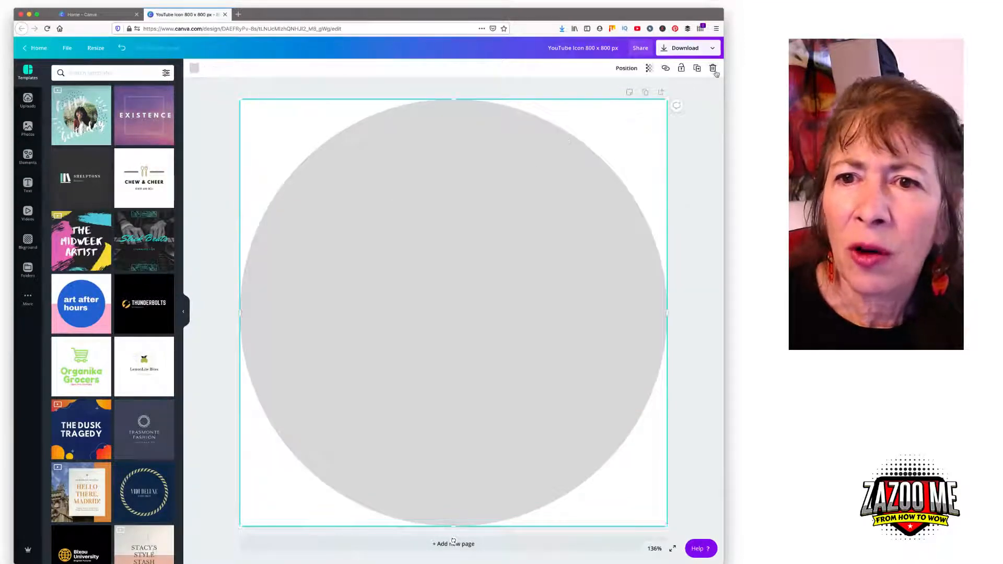
{"action": "left_click", "coordinate": [713, 69]}
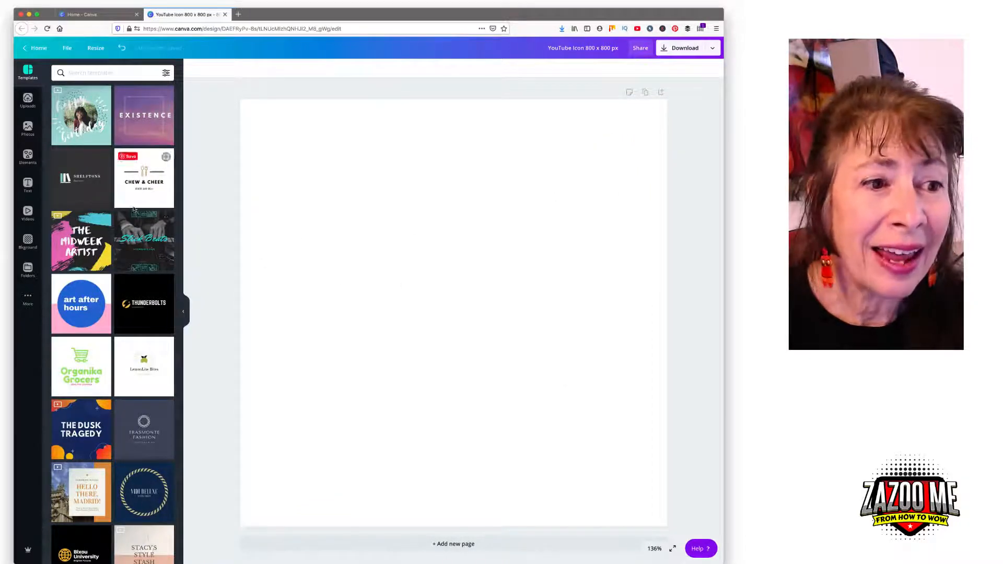
Add a circle shape enlarged to touch all four edges of the canvas, and colour it light grey
{"action": "left_click", "coordinate": [26, 155]}
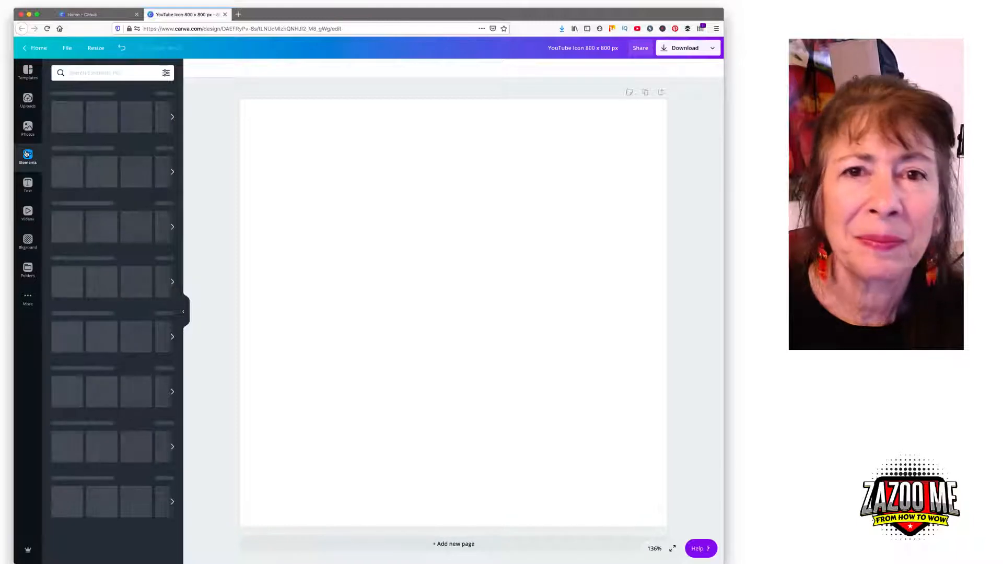
{"action": "left_click", "coordinate": [64, 114]}
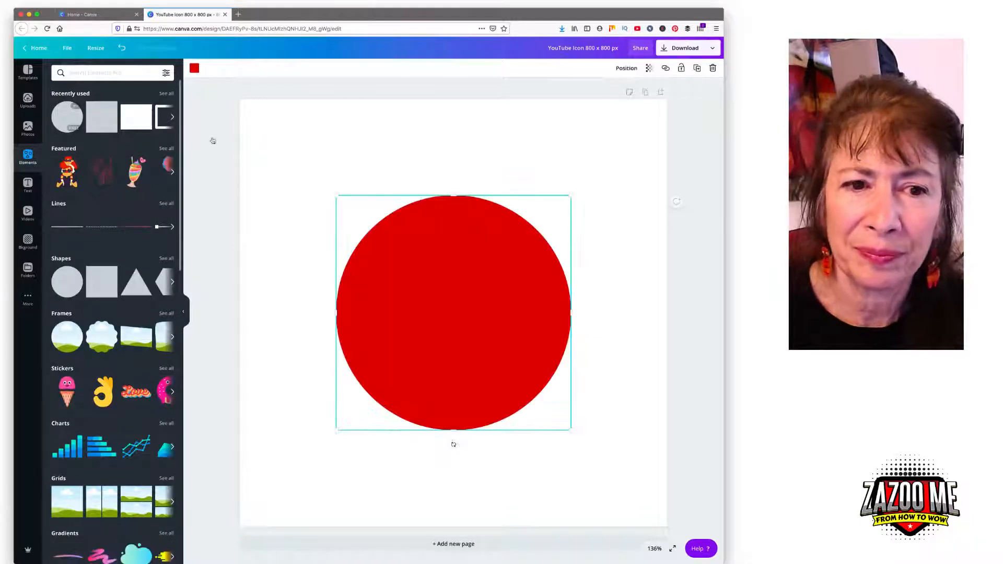
{"action": "left_click_drag", "start_coordinate": [336, 195], "coordinate": [239, 98]}
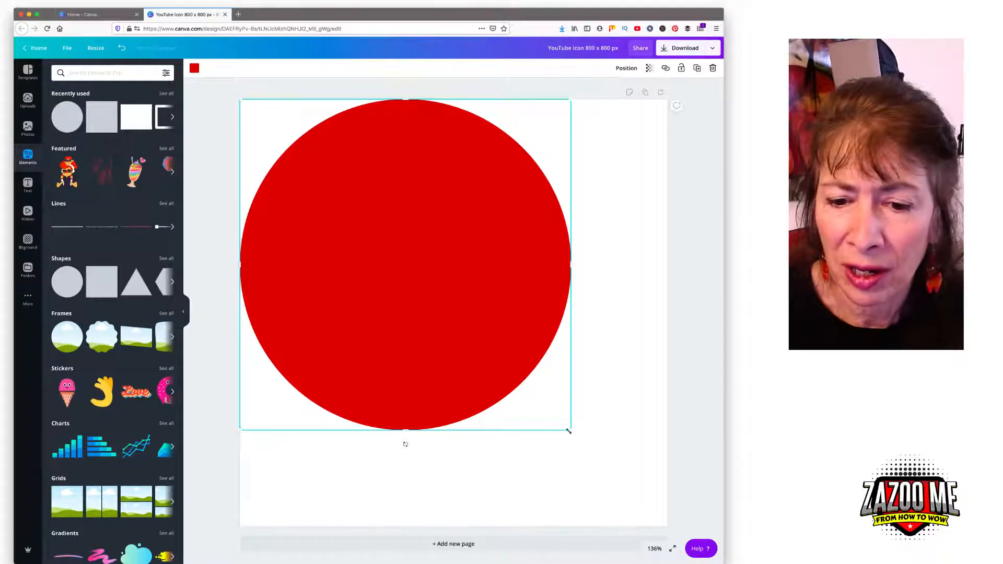
{"action": "left_click_drag", "start_coordinate": [571, 429], "coordinate": [667, 527]}
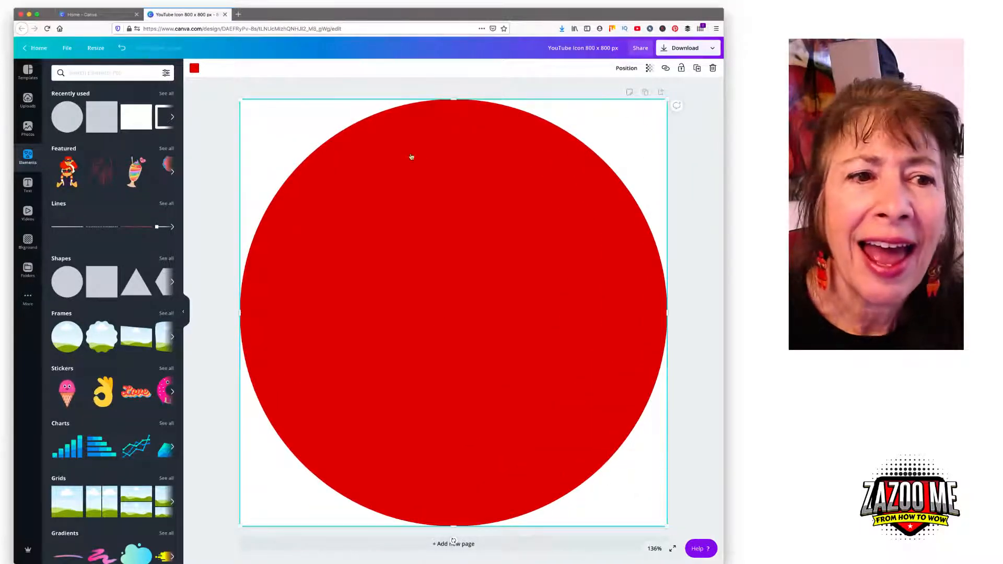
{"action": "left_click", "coordinate": [194, 69]}
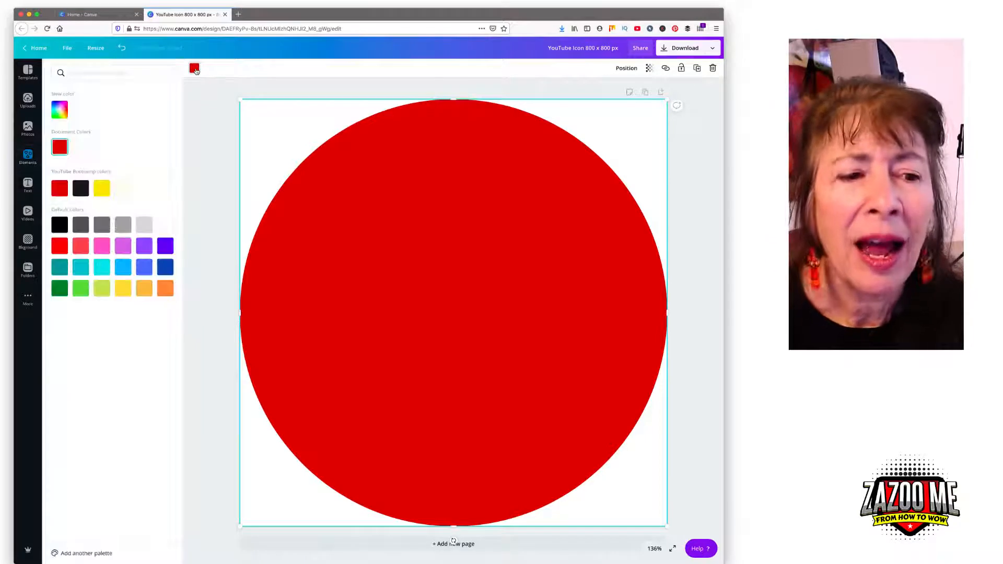
{"action": "left_click", "coordinate": [143, 228]}
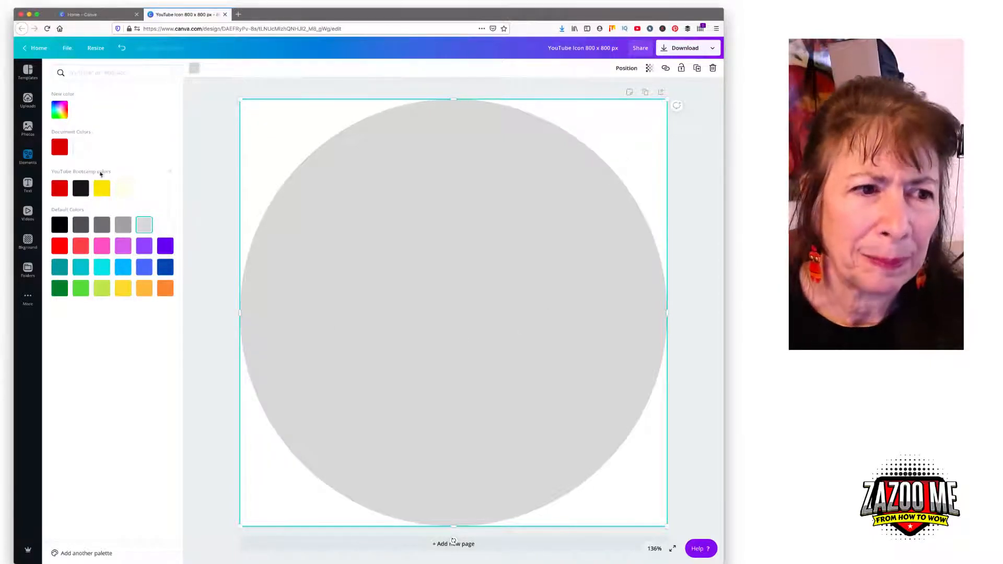
Look through the elements library, its recent searches and the available upload sources, and return to the uploaded images
{"action": "left_click", "coordinate": [27, 157]}
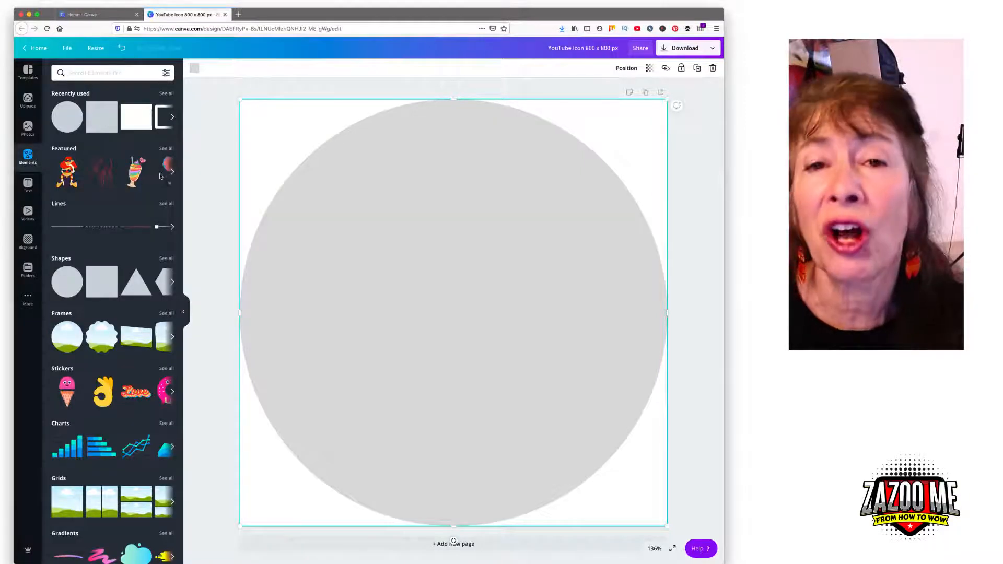
{"action": "left_click", "coordinate": [114, 72]}
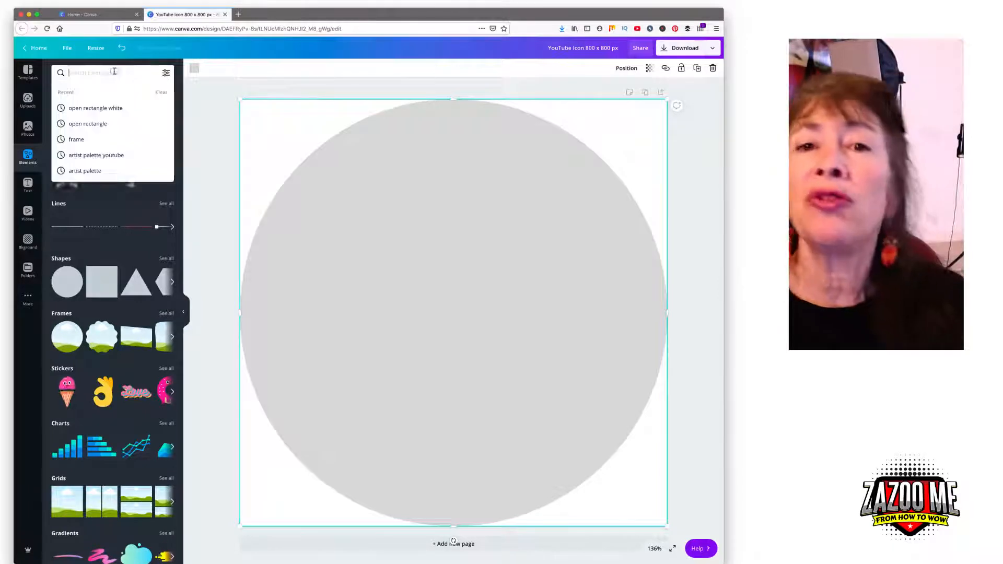
{"action": "left_click", "coordinate": [24, 105]}
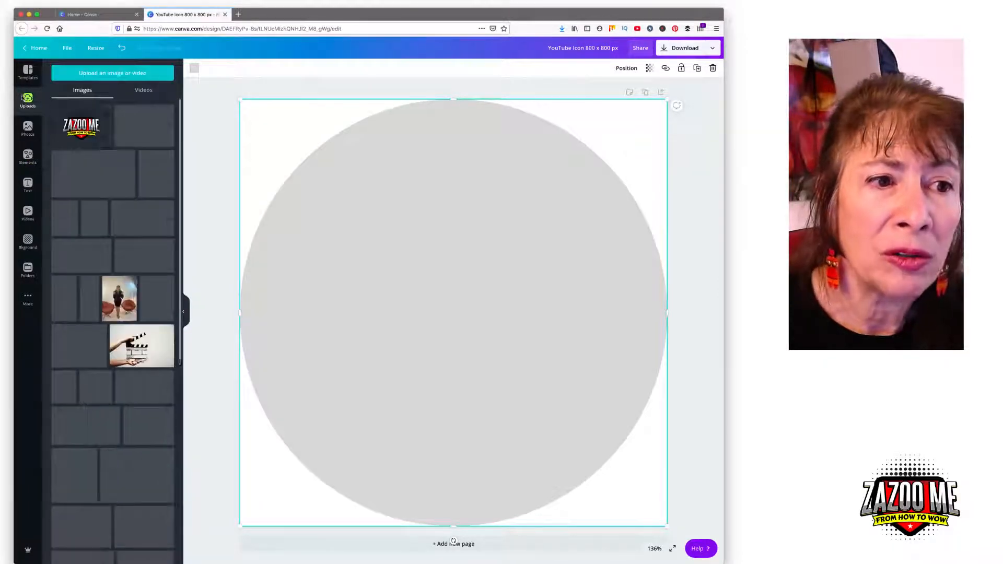
{"action": "left_click", "coordinate": [113, 72]}
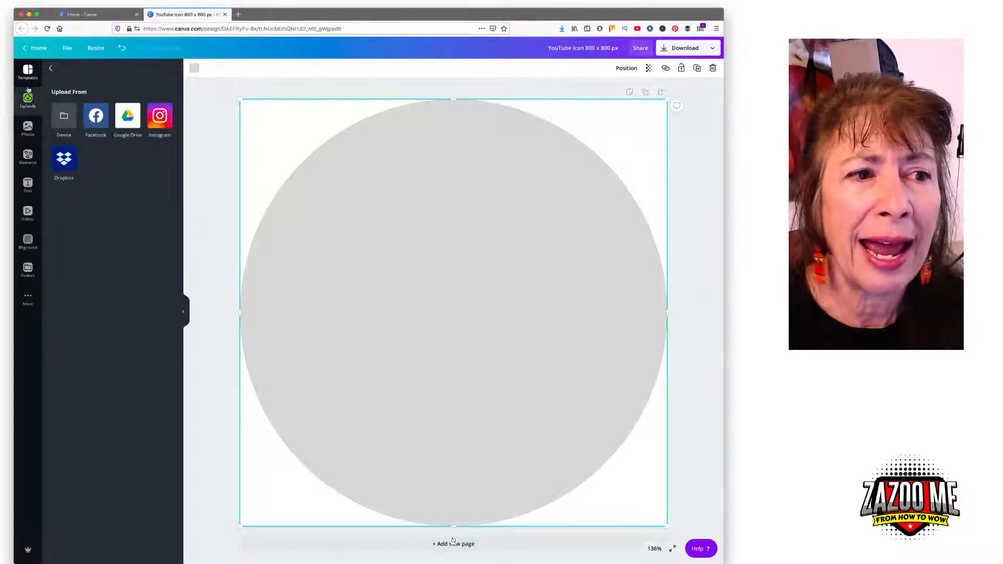
{"action": "left_click", "coordinate": [28, 71]}
{"action": "left_click", "coordinate": [27, 103]}
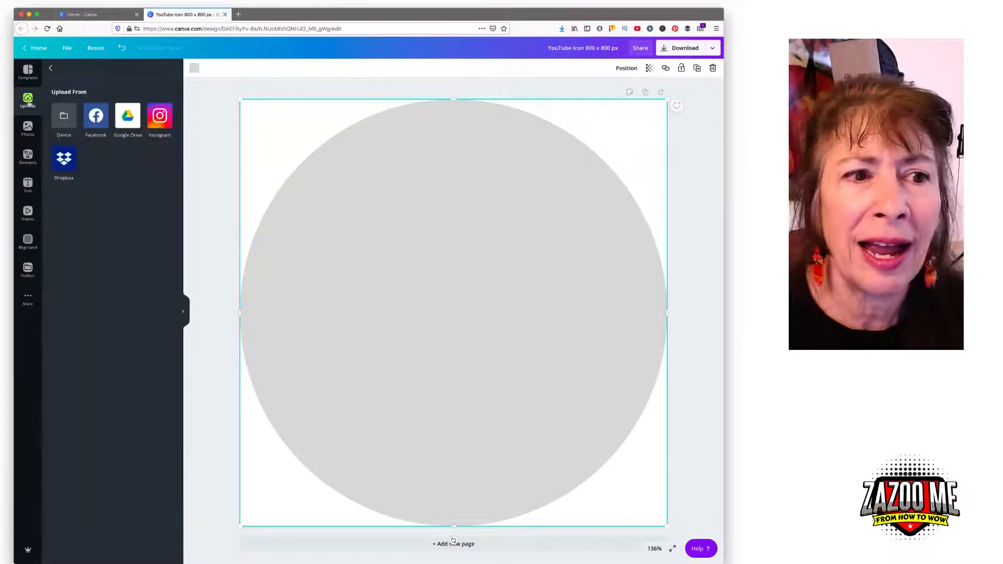
{"action": "left_click", "coordinate": [48, 74]}
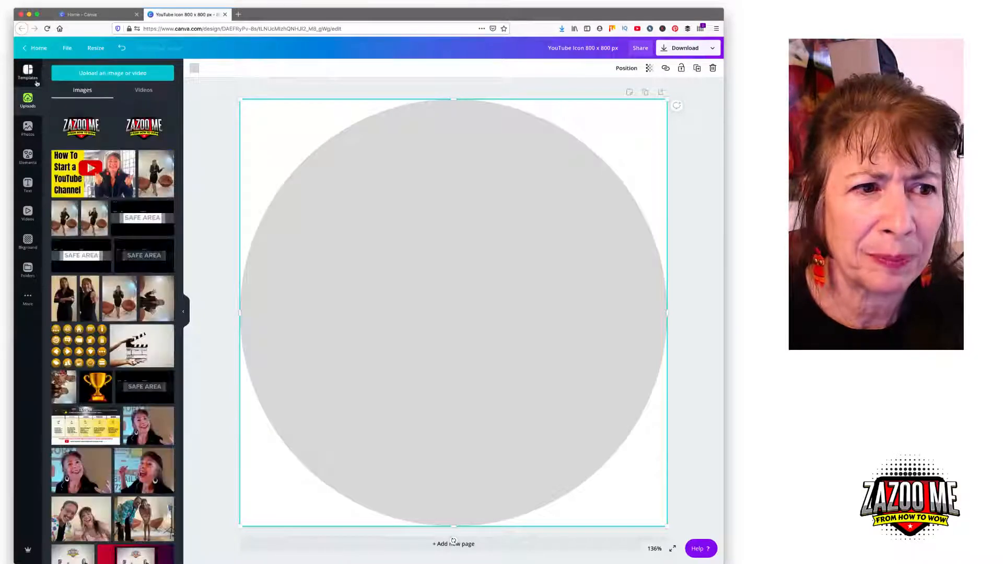
Add the uploaded Zazoo Me logo over the grey circle and enlarge it until its artwork nearly fills the circle's width
{"action": "left_click", "coordinate": [140, 129]}
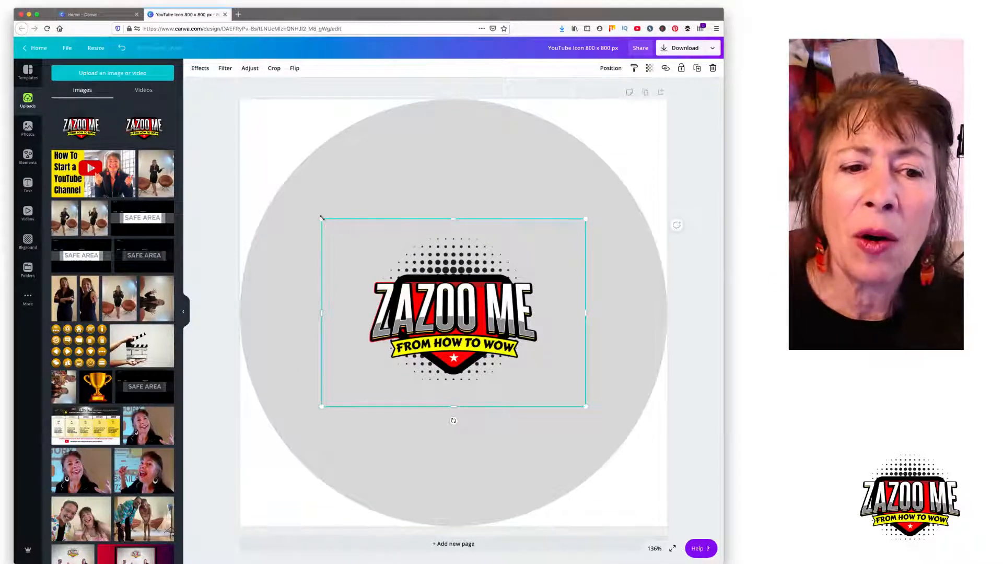
{"action": "left_click_drag", "start_coordinate": [322, 219], "coordinate": [216, 145]}
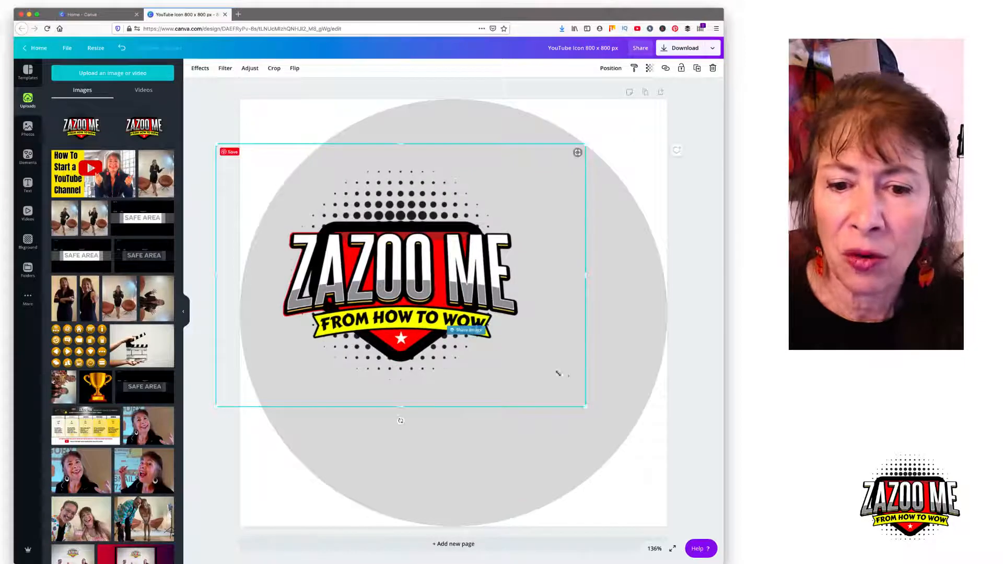
{"action": "left_click_drag", "start_coordinate": [586, 406], "coordinate": [700, 488]}
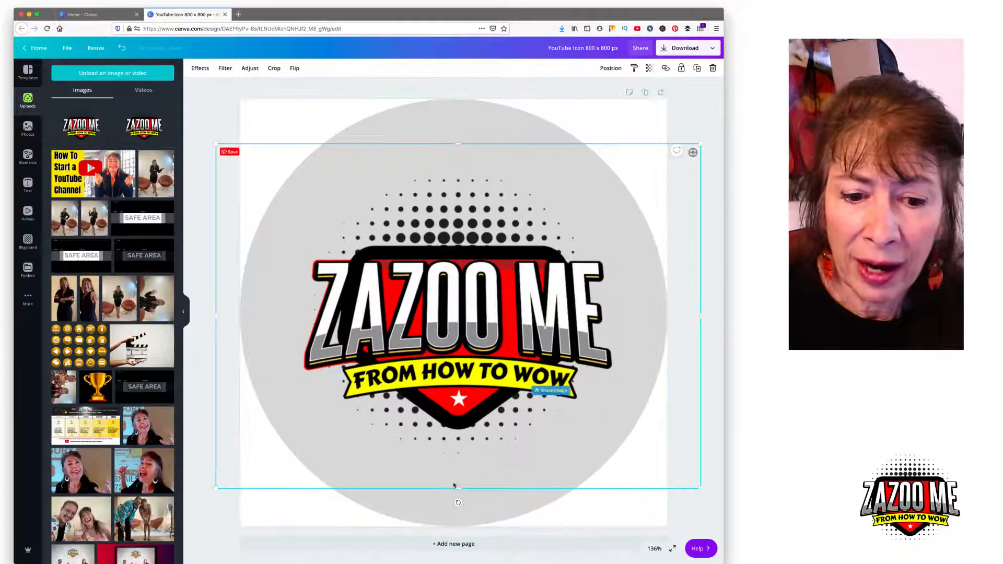
{"action": "left_click_drag", "start_coordinate": [455, 486], "coordinate": [457, 527]}
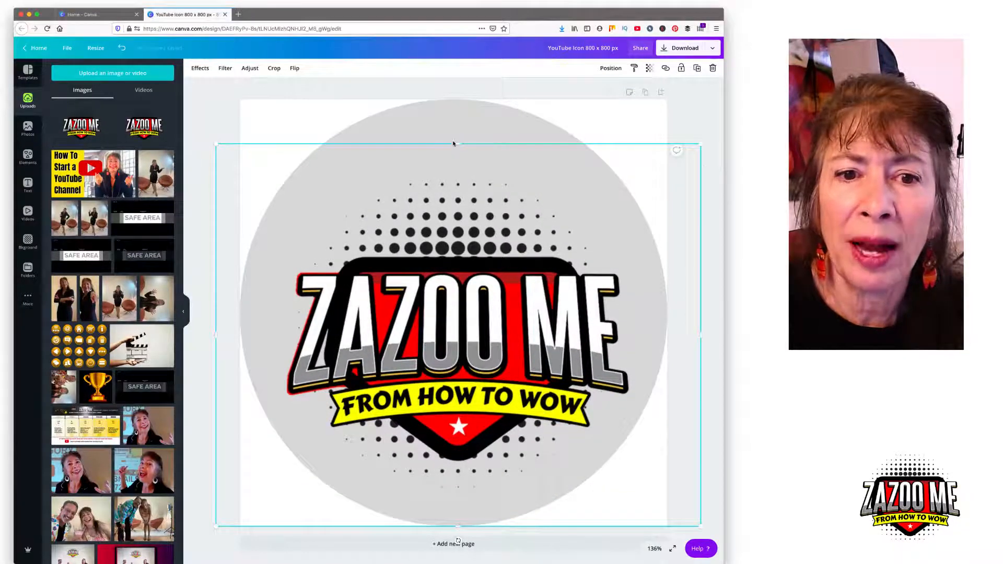
{"action": "left_click_drag", "start_coordinate": [458, 143], "coordinate": [458, 89]}
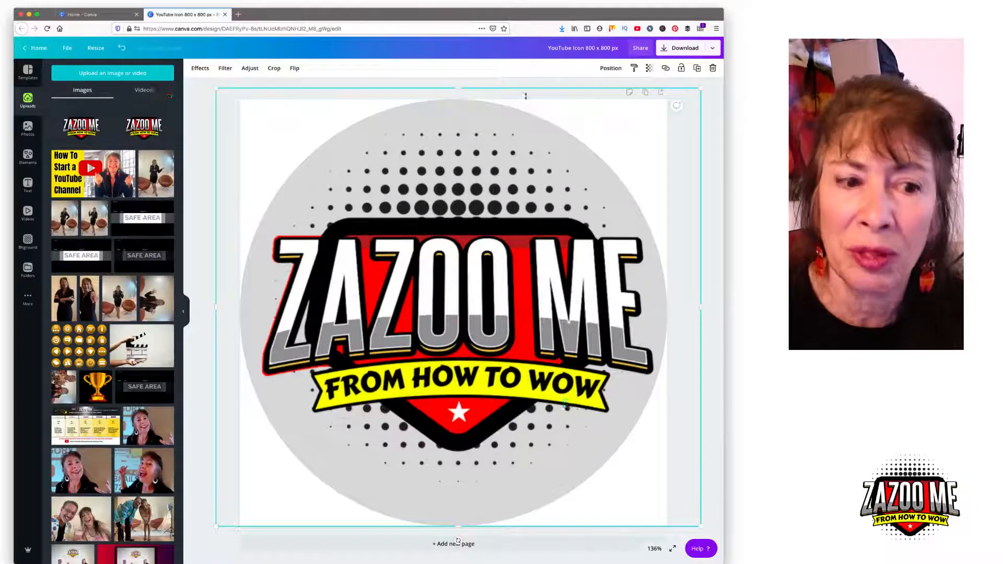
{"action": "mouse_move", "coordinate": [217, 306]}
{"action": "left_mouse_down"}
{"action": "mouse_move", "coordinate": [454, 303]}
{"action": "mouse_move", "coordinate": [225, 309]}
{"action": "left_mouse_up"}
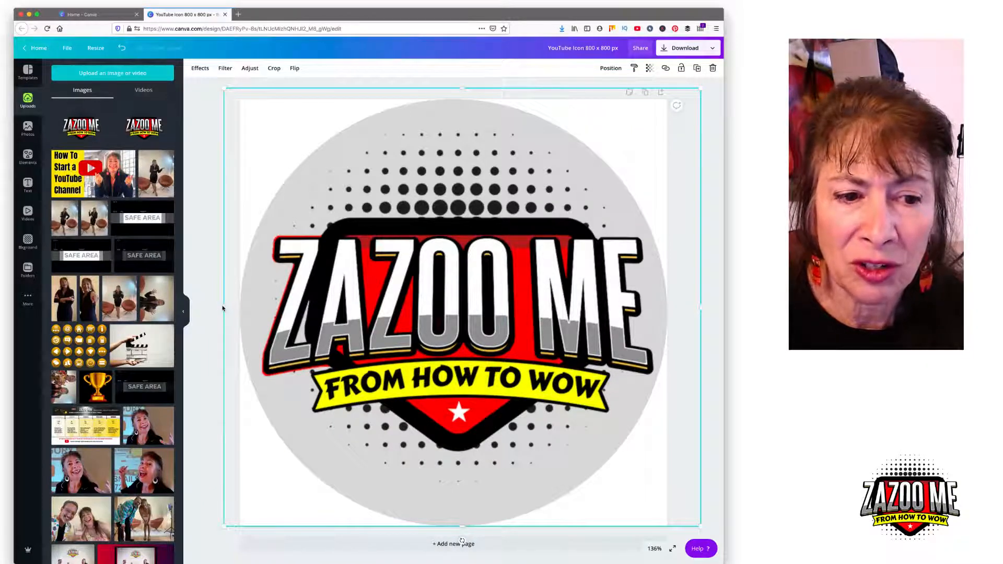
Try cropping the logo from its left side and deleting the grey circle behind it, and undo these changes
{"action": "left_click_drag", "start_coordinate": [222, 308], "coordinate": [496, 309]}
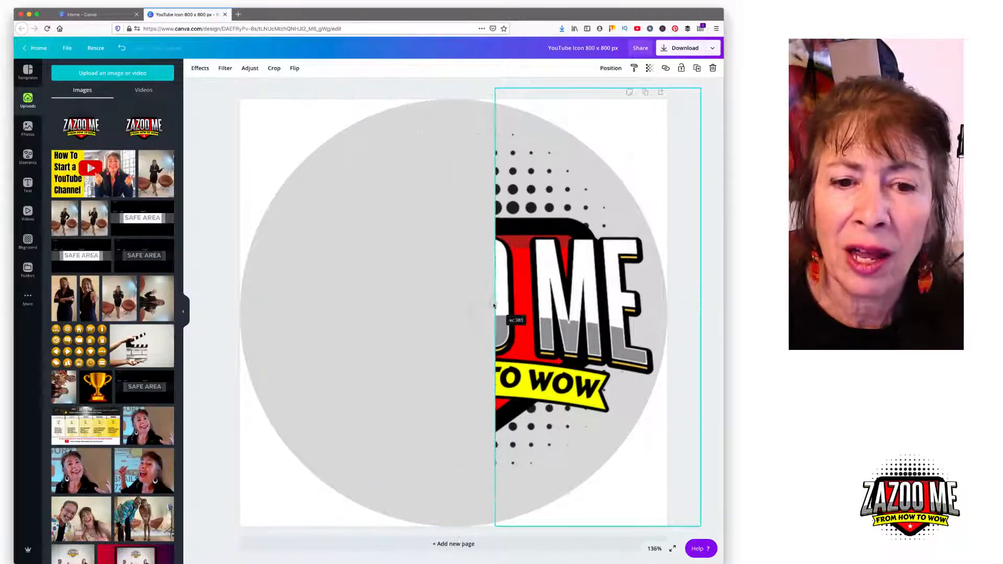
{"action": "left_click", "coordinate": [400, 226]}
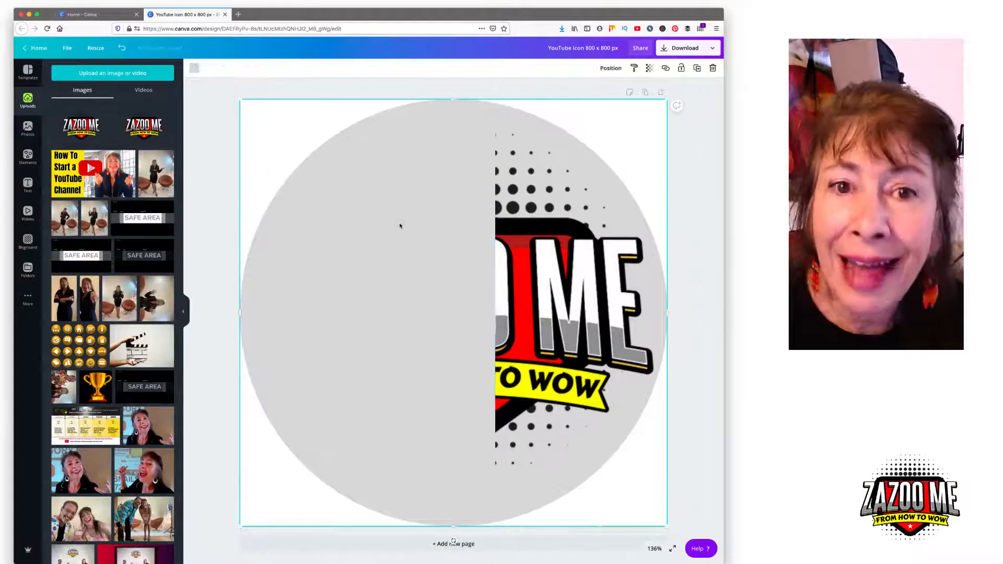
{"action": "left_click", "coordinate": [713, 68]}
{"action": "left_click", "coordinate": [536, 257]}
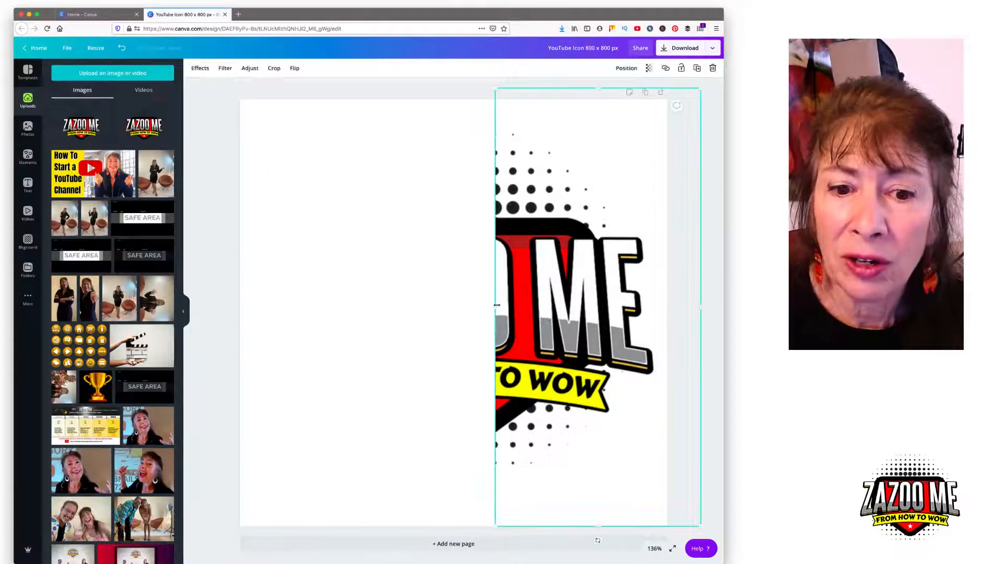
{"action": "left_click_drag", "start_coordinate": [494, 307], "coordinate": [238, 295]}
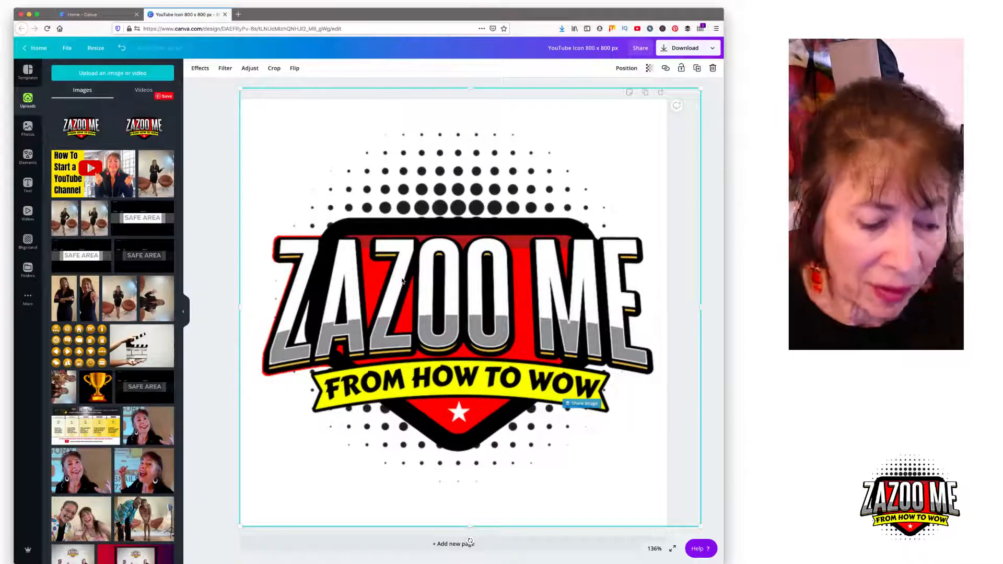
{"action": "key", "text": "super+z"}
{"action": "key", "text": "super+z"}
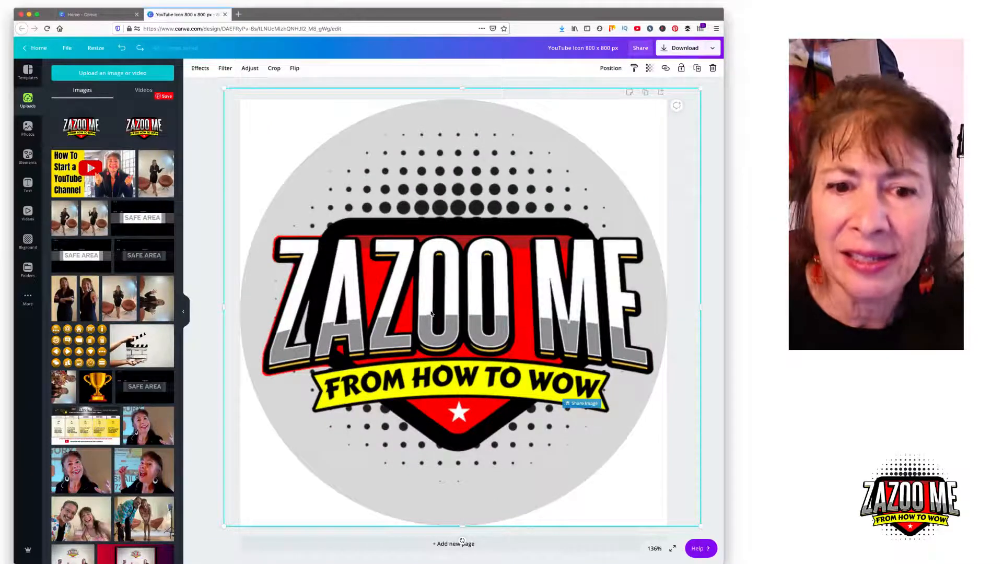
Delete the Zazoo Me logo and add the uploaded portrait photo of the smiling woman wearing a white hoop earring over the grey circle
{"action": "left_click", "coordinate": [713, 68]}
{"action": "left_click", "coordinate": [441, 227]}
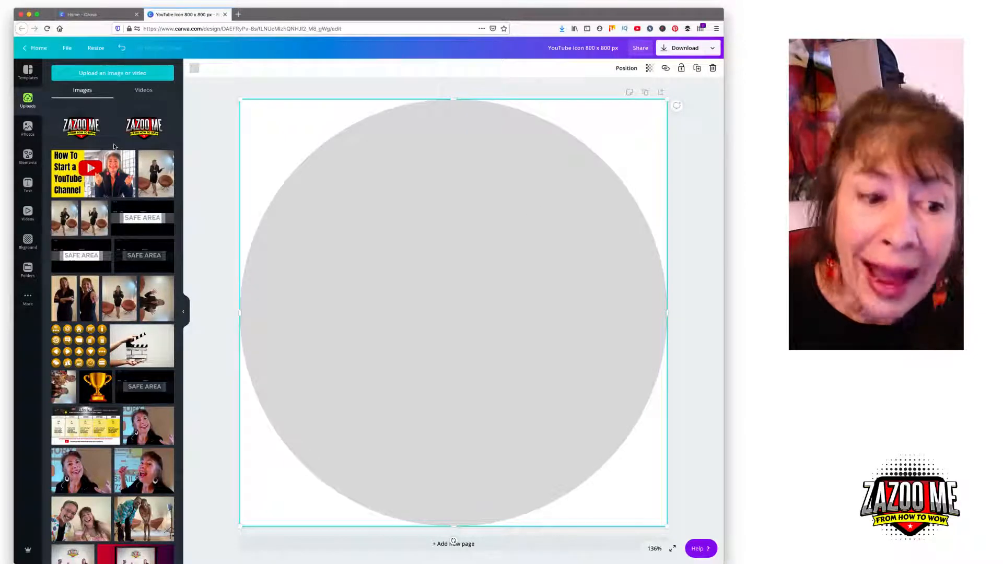
{"action": "scroll", "coordinate": [114, 146], "scroll_direction": "down", "scroll_amount": 2}
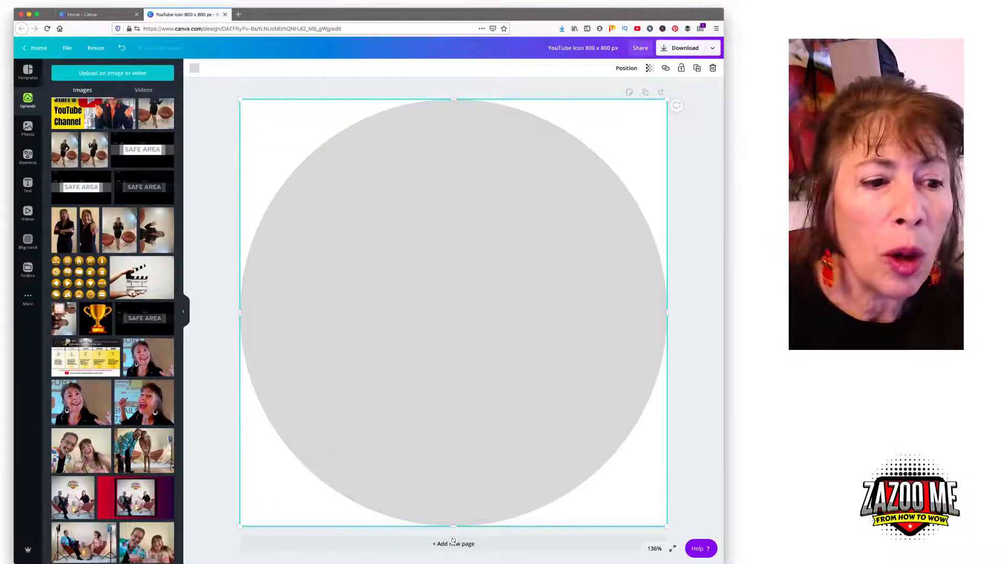
{"action": "left_click", "coordinate": [76, 411]}
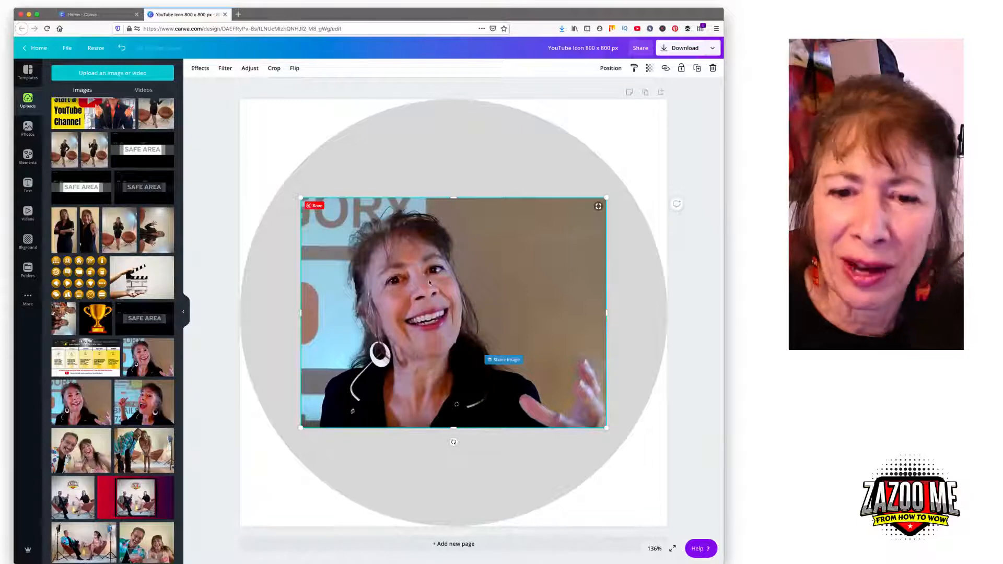
Crop the portrait photo from its right side and slightly from its top, and move it nearer the centre of the circle
{"action": "left_click_drag", "start_coordinate": [606, 314], "coordinate": [518, 314]}
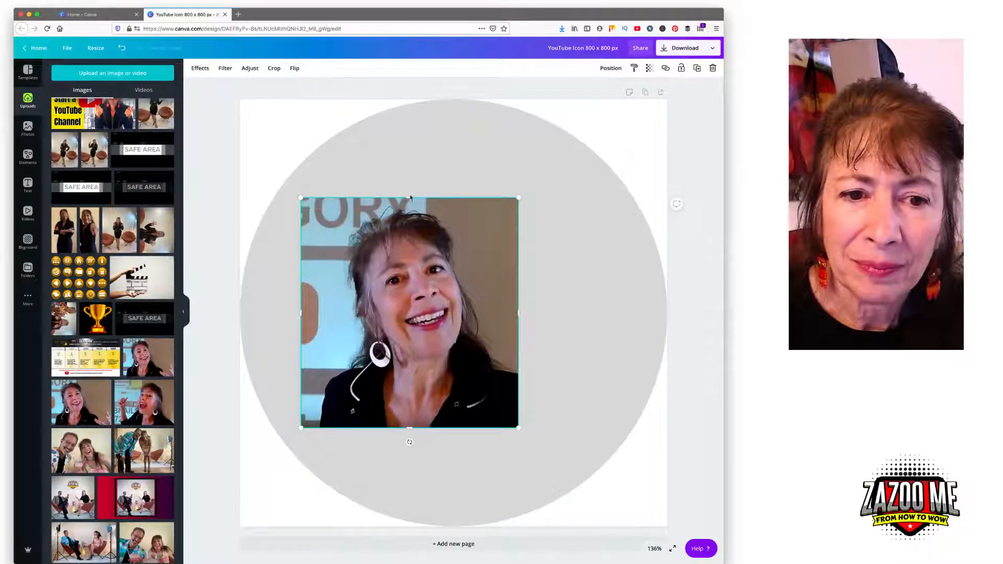
{"action": "left_click_drag", "start_coordinate": [409, 198], "coordinate": [408, 204]}
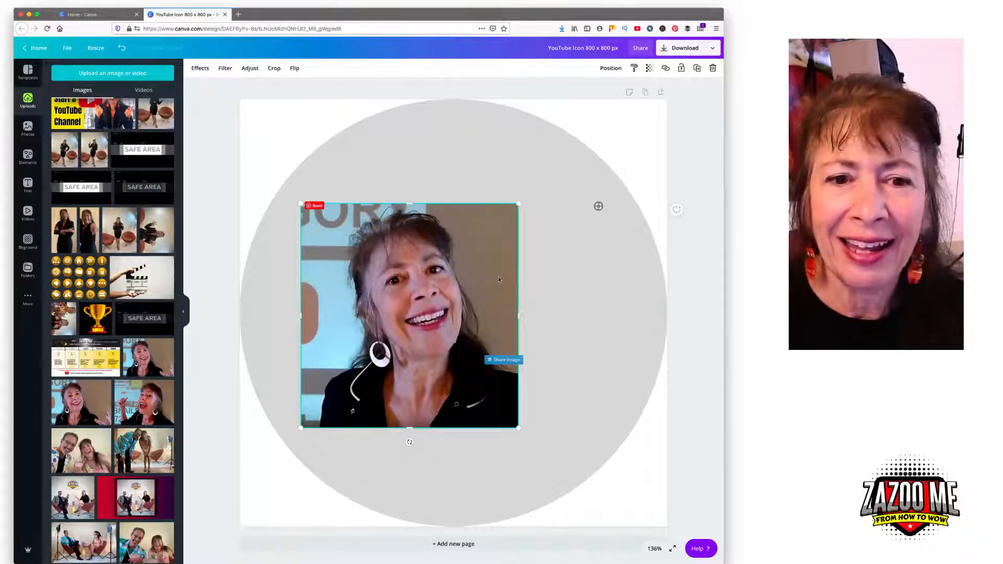
{"action": "left_click_drag", "start_coordinate": [457, 280], "coordinate": [508, 256]}
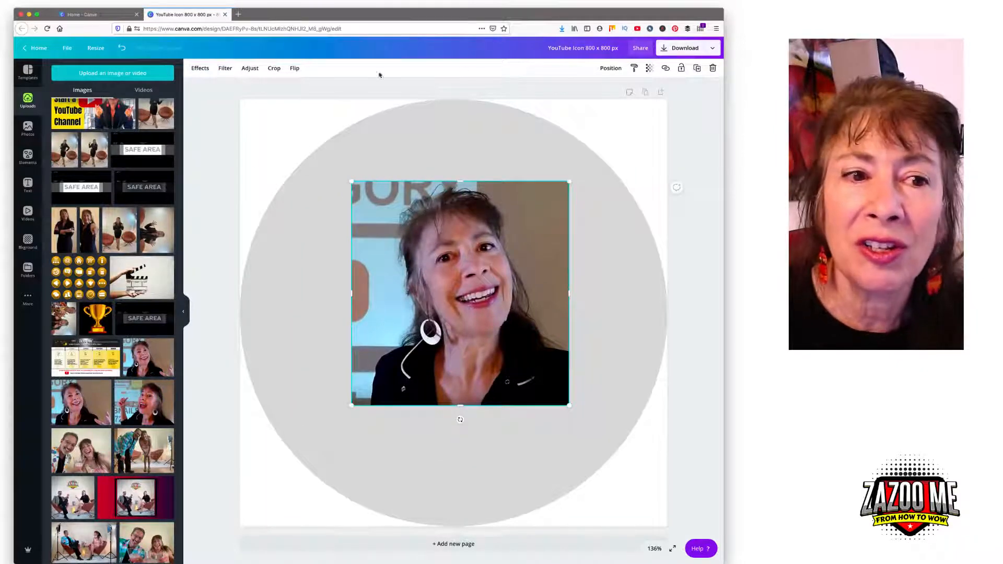
Remove the portrait's background with Background Remover and enlarge the cutout until it nearly fills the grey circle, reaching the canvas's bottom edge
{"action": "left_click", "coordinate": [200, 68]}
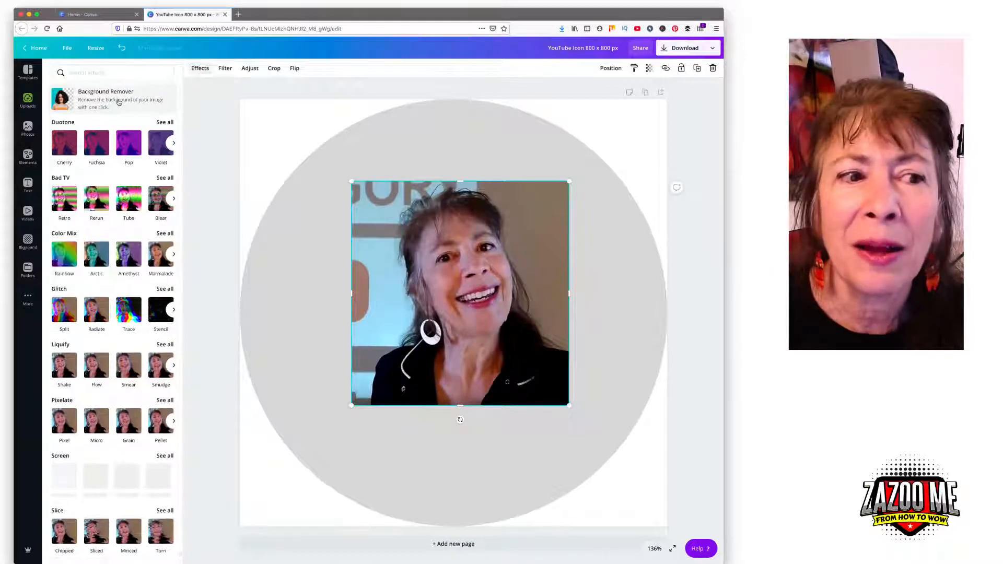
{"action": "left_click", "coordinate": [119, 102]}
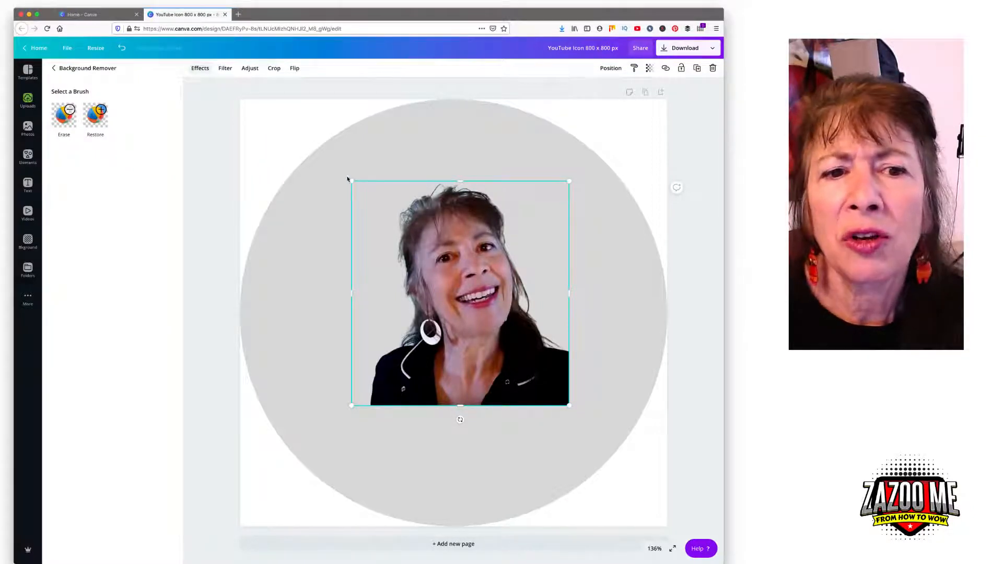
{"action": "left_click_drag", "start_coordinate": [351, 180], "coordinate": [278, 105]}
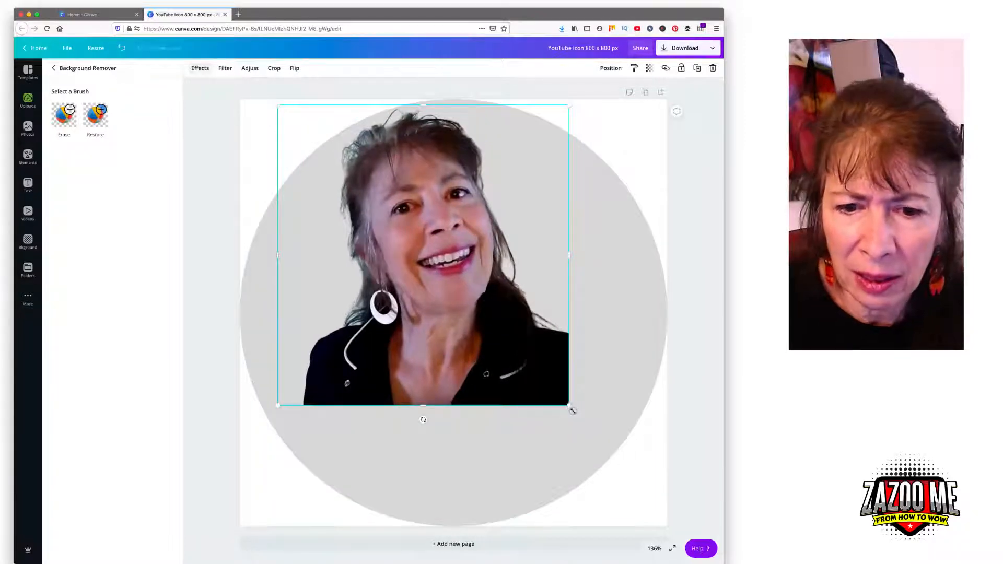
{"action": "left_click_drag", "start_coordinate": [570, 407], "coordinate": [633, 517]}
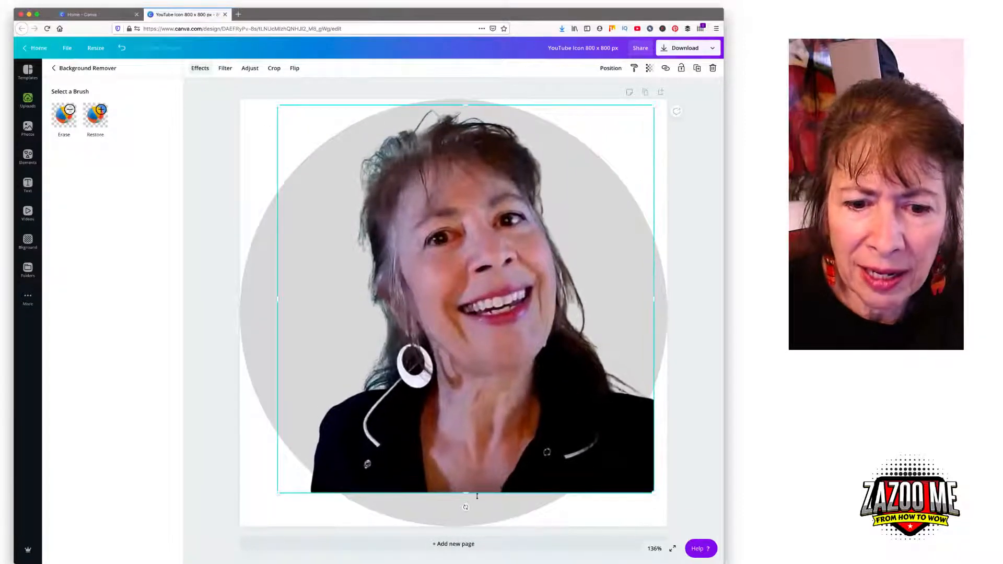
{"action": "left_click_drag", "start_coordinate": [507, 379], "coordinate": [487, 382]}
{"action": "left_click_drag", "start_coordinate": [633, 496], "coordinate": [657, 519]}
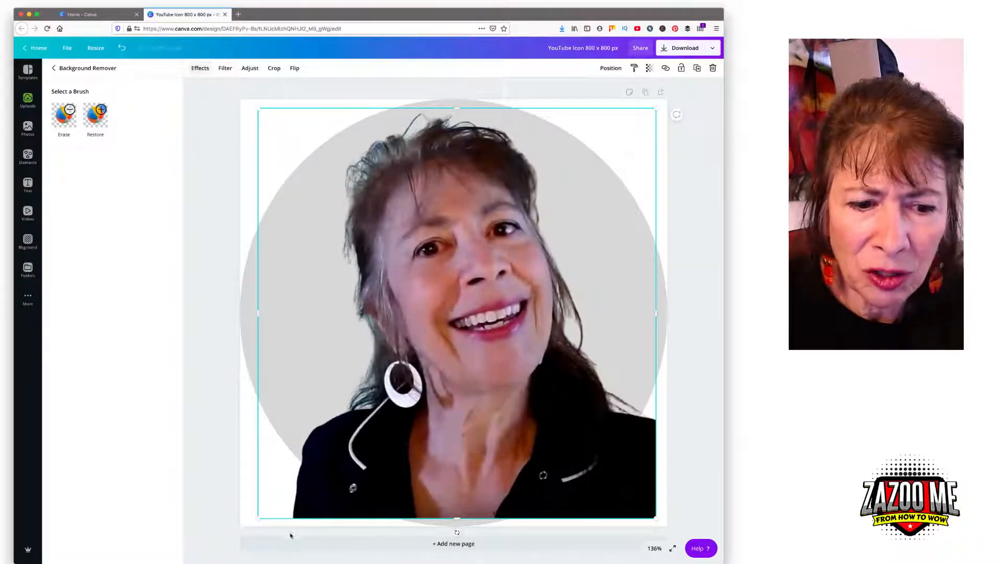
{"action": "mouse_move", "coordinate": [257, 519]}
{"action": "left_mouse_down"}
{"action": "mouse_move", "coordinate": [244, 531]}
{"action": "mouse_move", "coordinate": [251, 526]}
{"action": "left_mouse_up"}
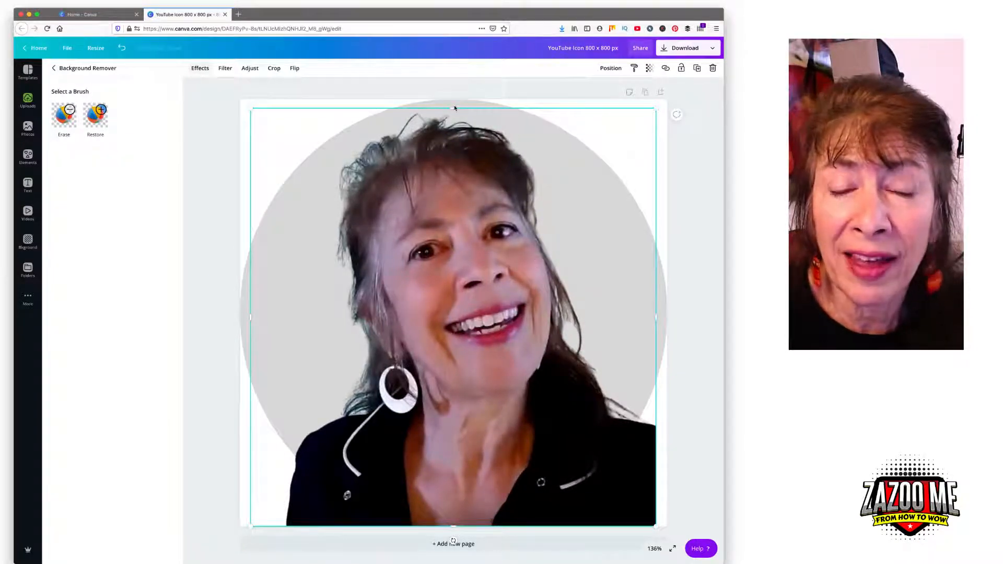
{"action": "left_click_drag", "start_coordinate": [454, 108], "coordinate": [456, 103]}
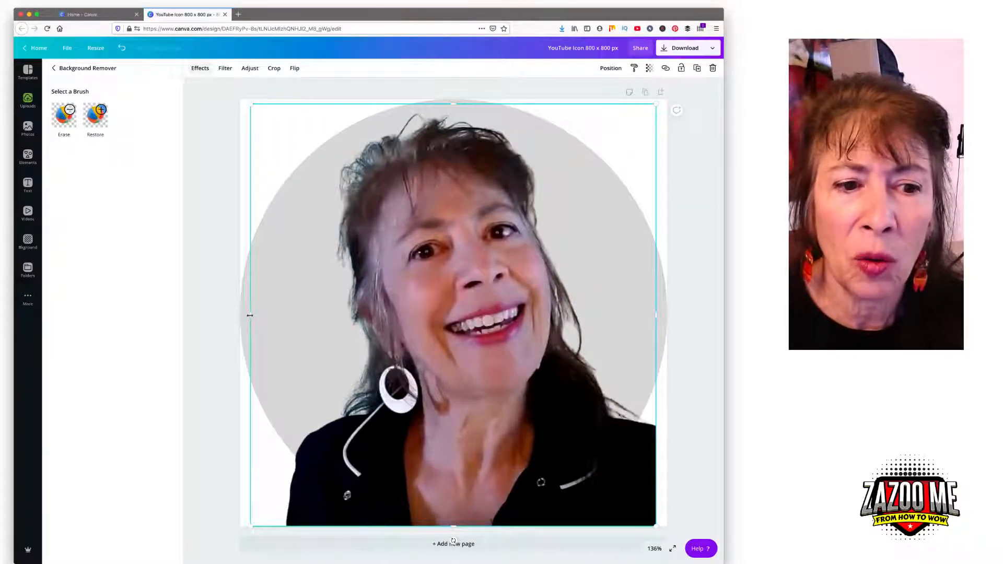
Delete the grey guide circle and adjust the portrait's left crop so that the whole shoulder is included
{"action": "left_click_drag", "start_coordinate": [250, 315], "coordinate": [329, 316]}
{"action": "left_click", "coordinate": [291, 314]}
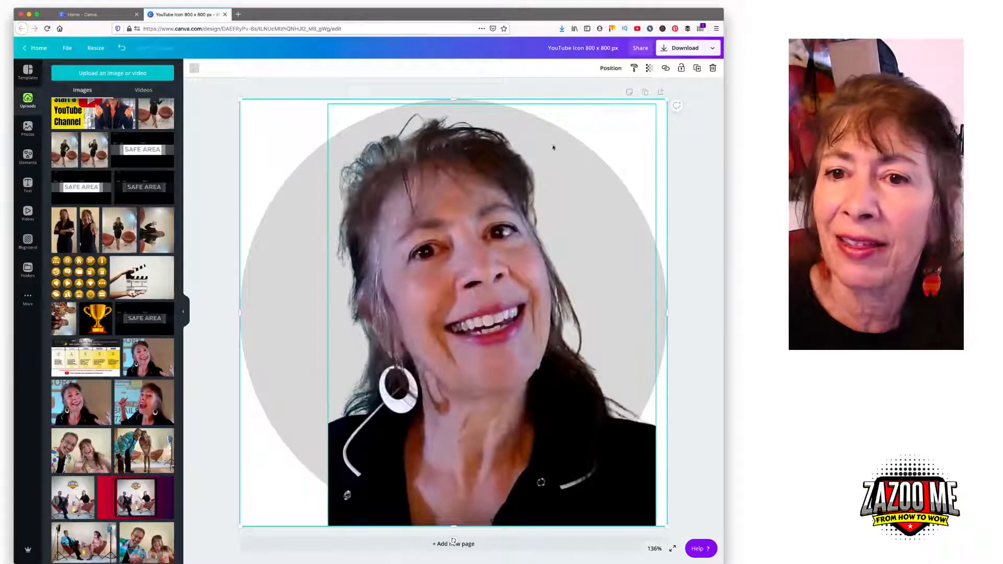
{"action": "left_click", "coordinate": [714, 69]}
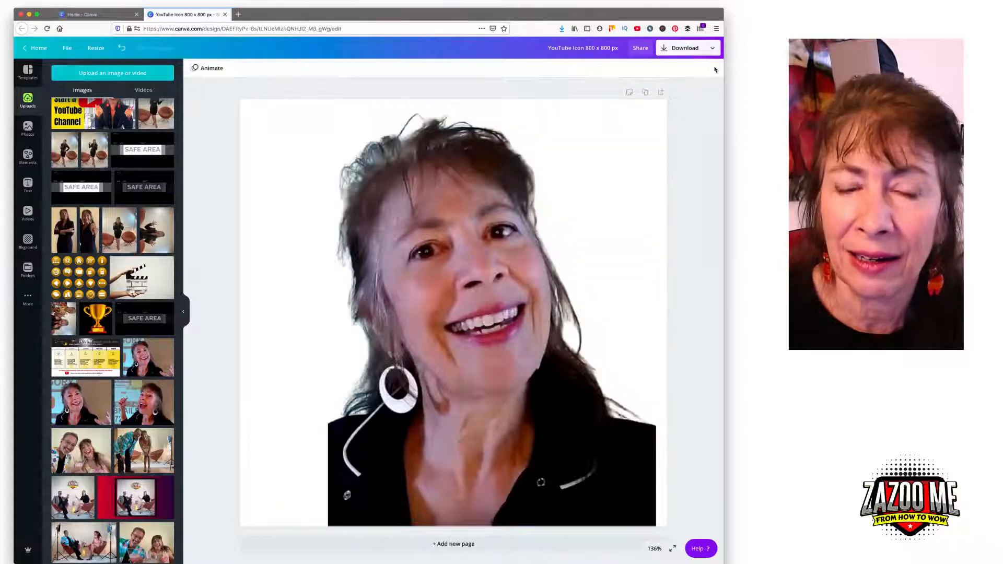
{"action": "left_click", "coordinate": [622, 395]}
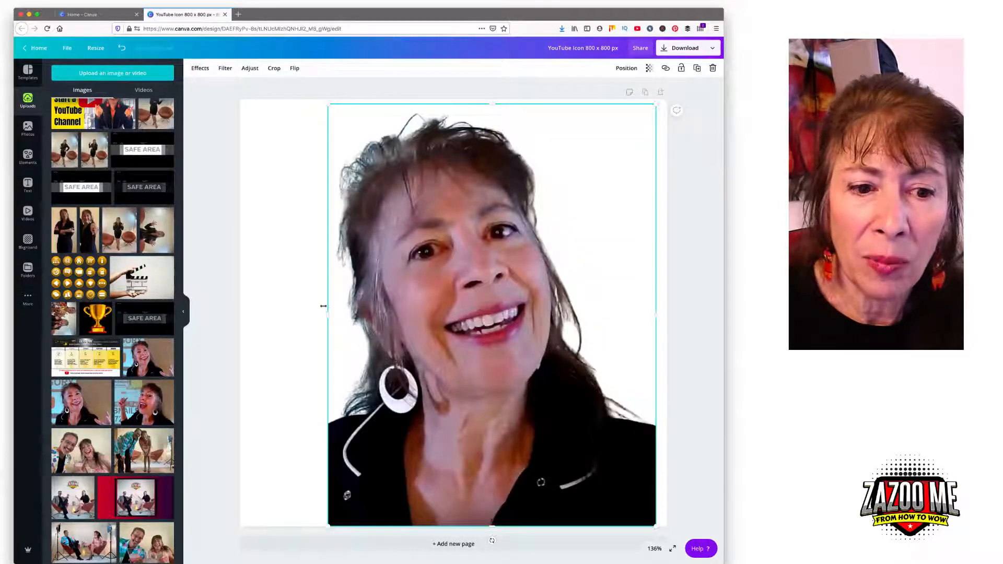
{"action": "left_click_drag", "start_coordinate": [325, 312], "coordinate": [279, 311]}
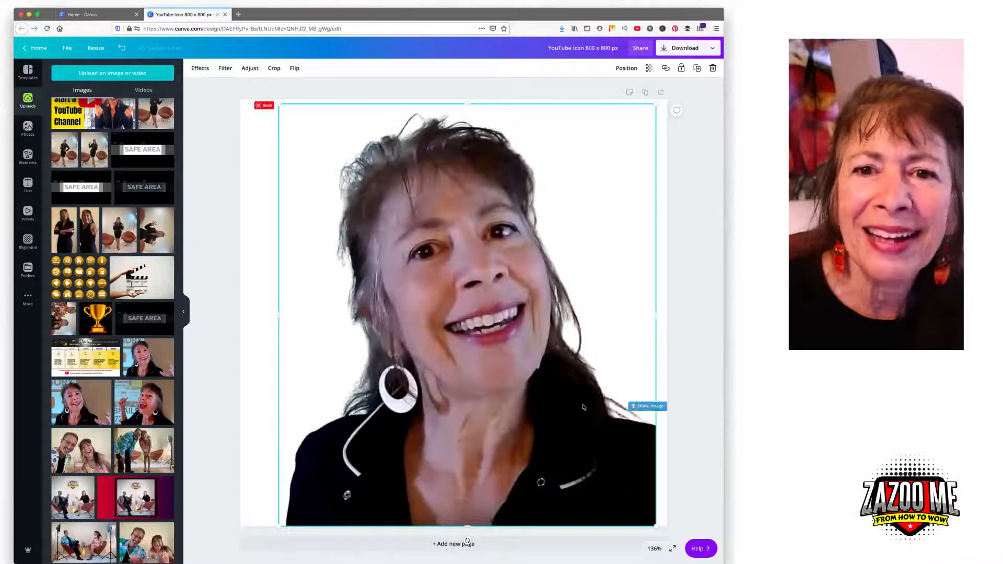
Close the YouTube icon design and open the YouTube Thumbnail 1280 x 720 px design from the recent designs
{"action": "left_click", "coordinate": [225, 14]}
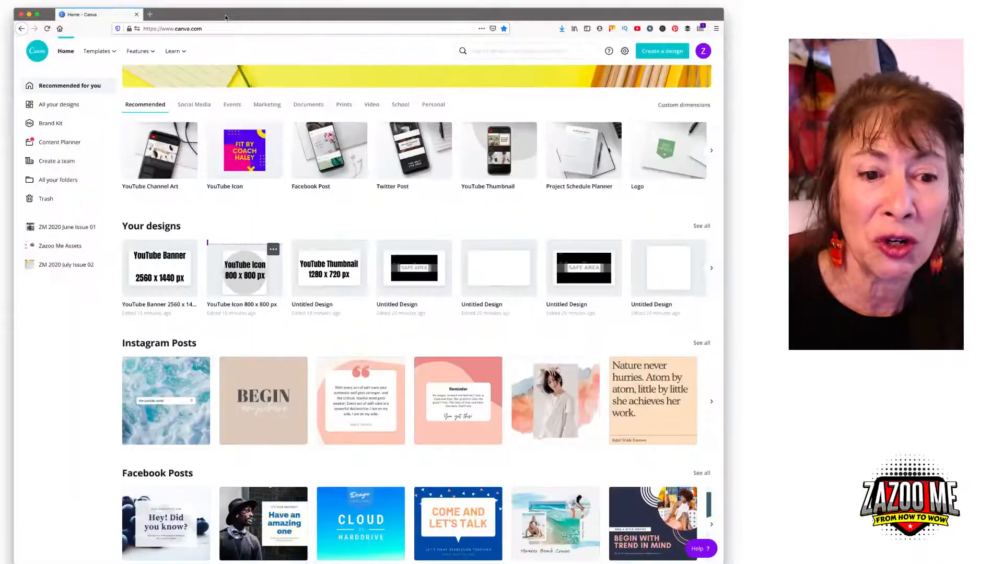
{"action": "left_click", "coordinate": [336, 277]}
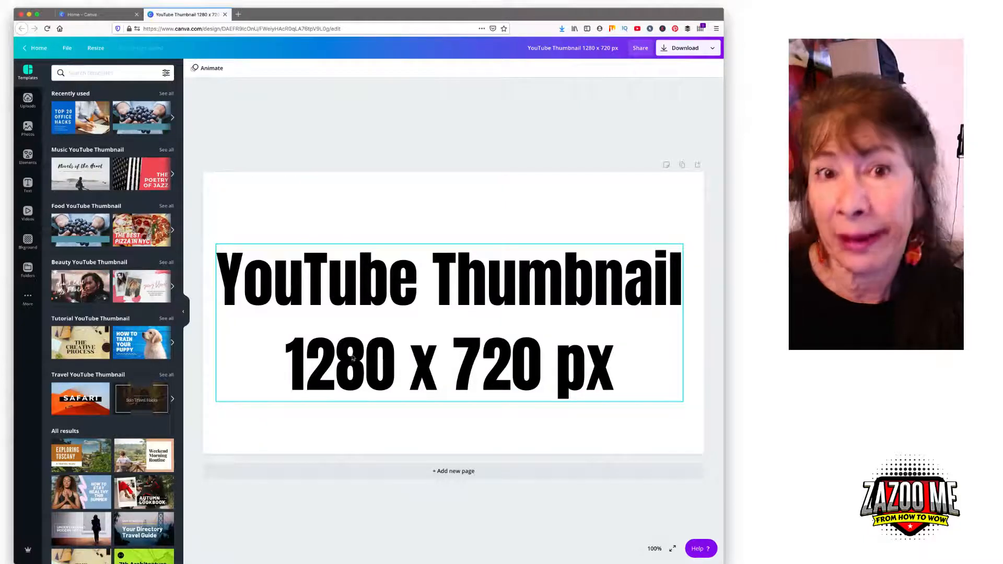
{"action": "left_click", "coordinate": [276, 199]}
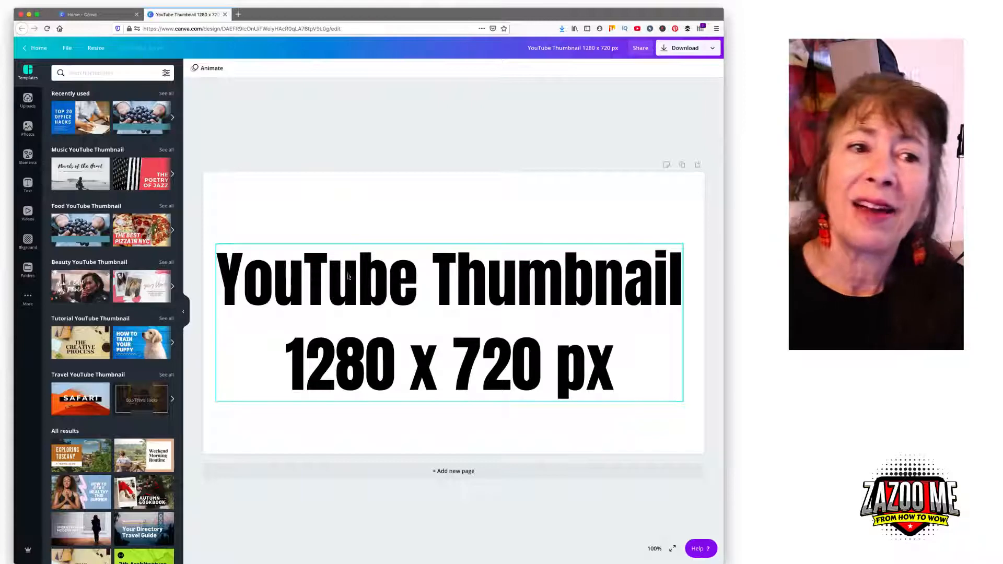
Browse the YouTube thumbnail templates and apply the Rhythm Revival template to the page
{"action": "scroll", "coordinate": [99, 230], "scroll_direction": "down", "scroll_amount": 5}
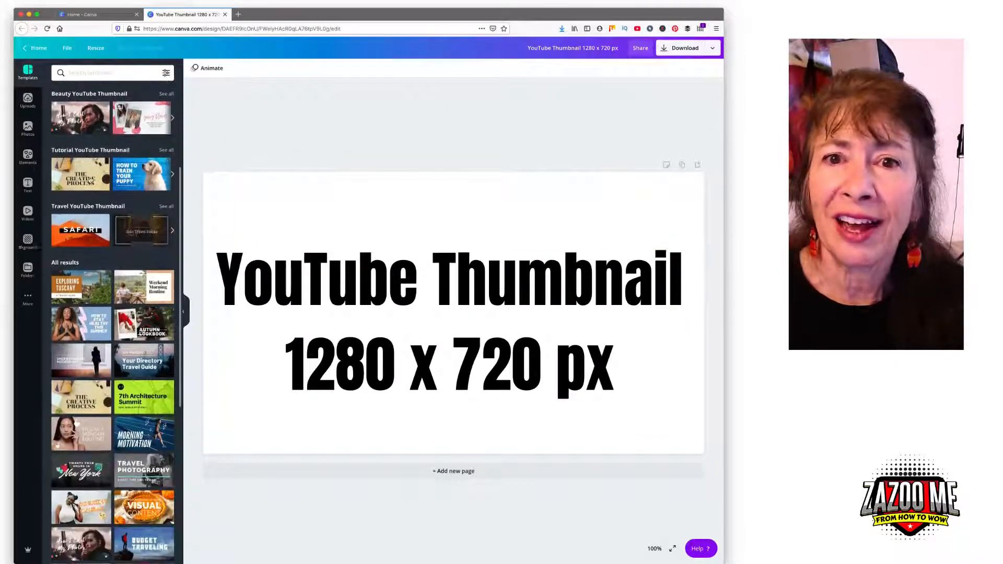
{"action": "scroll", "coordinate": [90, 179], "scroll_direction": "down", "scroll_amount": 15}
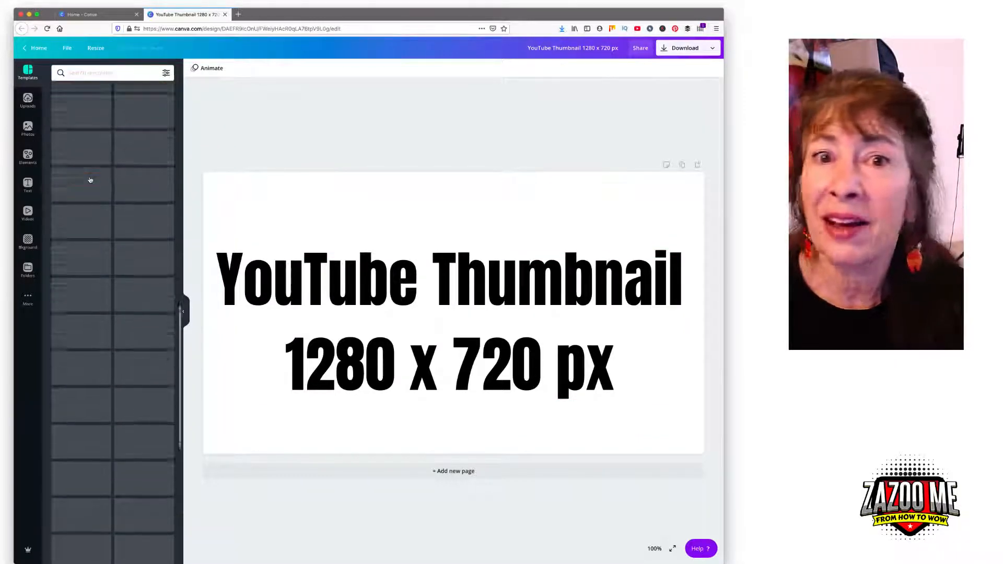
{"action": "scroll", "coordinate": [90, 180], "scroll_direction": "down", "scroll_amount": 7}
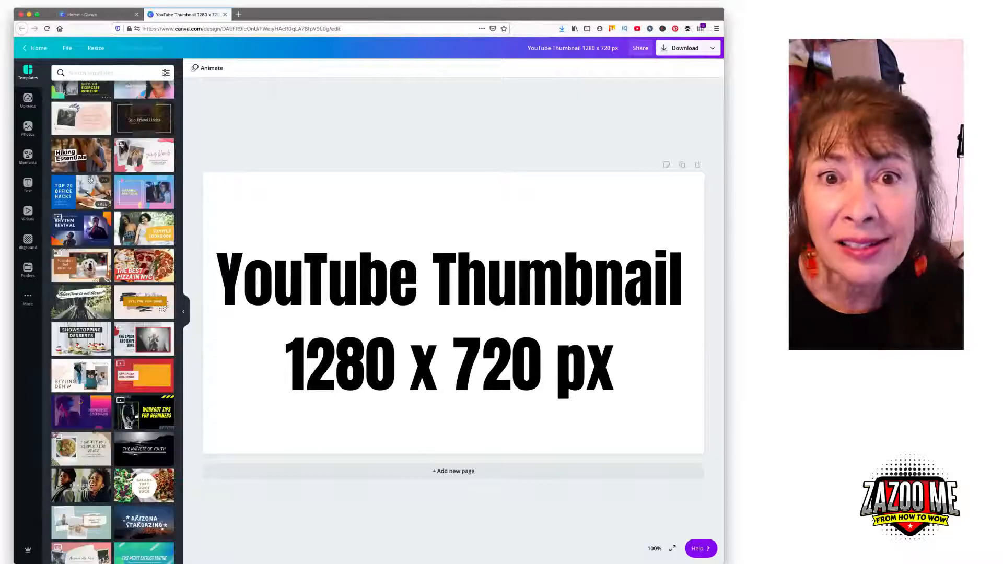
{"action": "scroll", "coordinate": [90, 180], "scroll_direction": "down", "scroll_amount": 3}
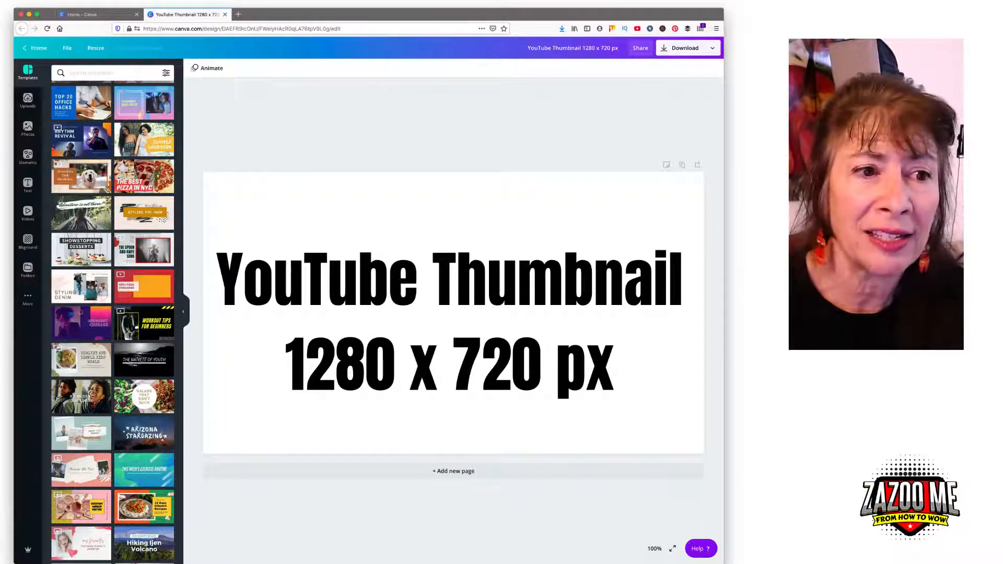
{"action": "left_click", "coordinate": [94, 149]}
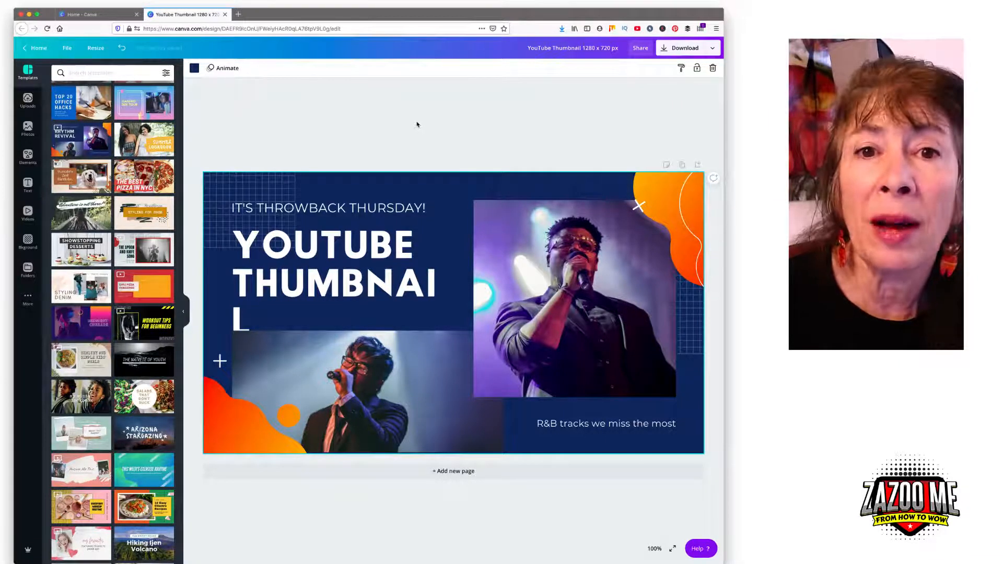
Examine the thumbnail design at 25%, 300%, 10%, Fit, Fill and 100% zoom to judge its legibility at different sizes
{"action": "left_click", "coordinate": [655, 549]}
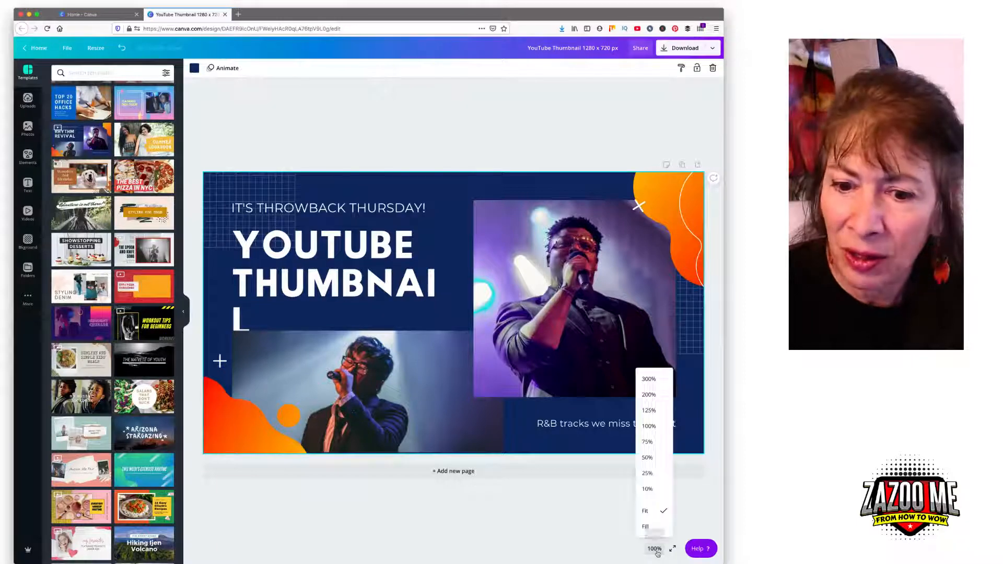
{"action": "left_click", "coordinate": [645, 477]}
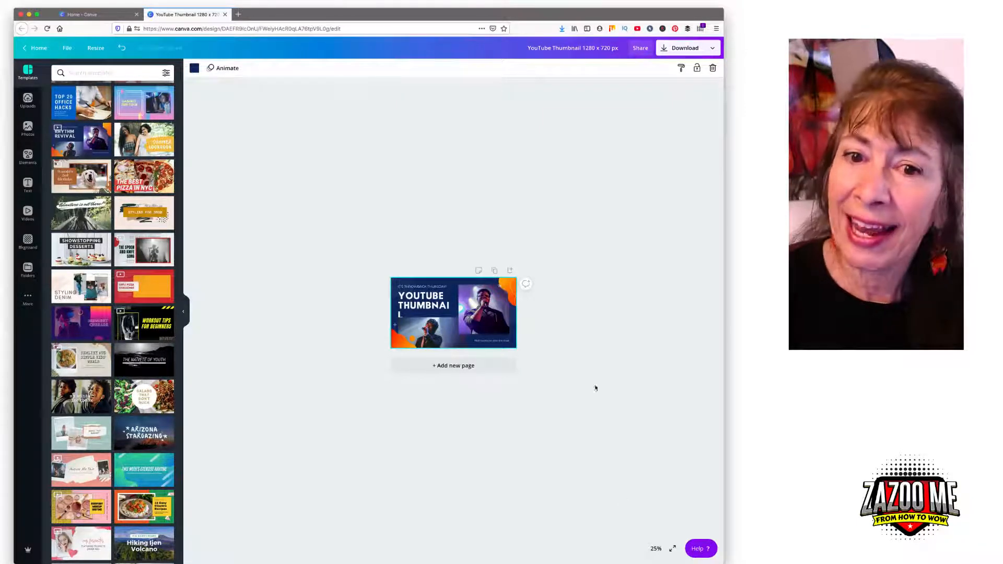
{"action": "left_click", "coordinate": [656, 548]}
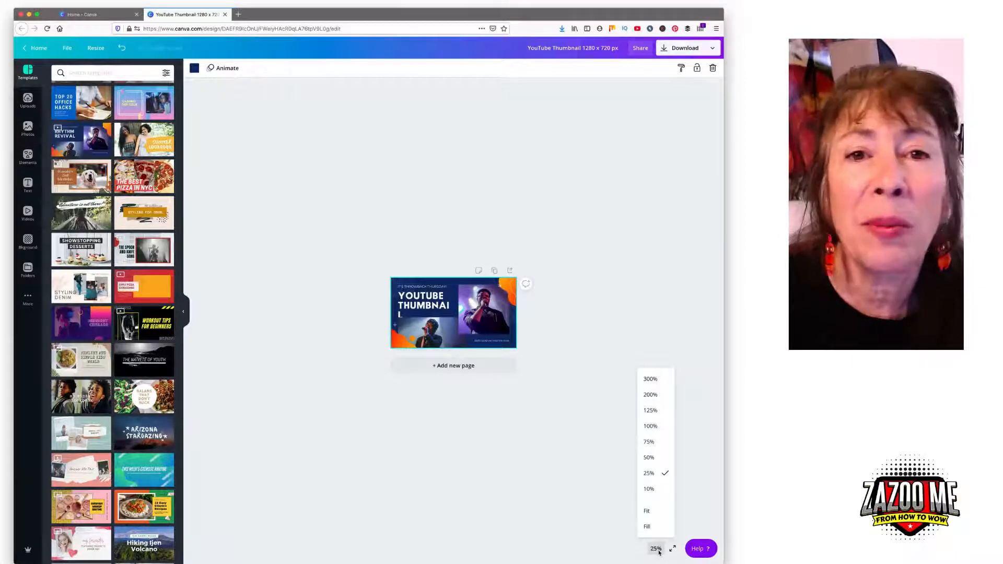
{"action": "left_click", "coordinate": [650, 379]}
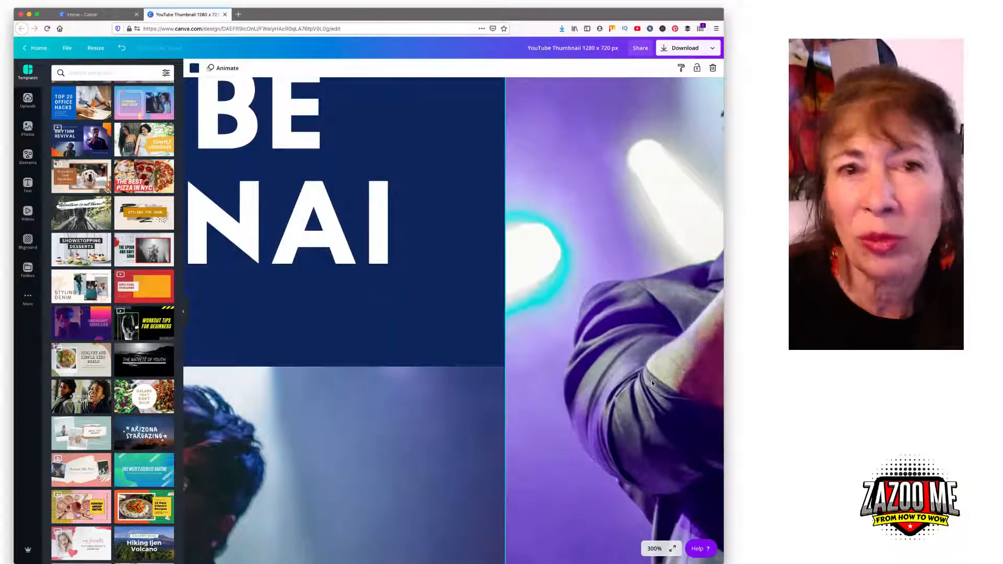
{"action": "left_click", "coordinate": [652, 549]}
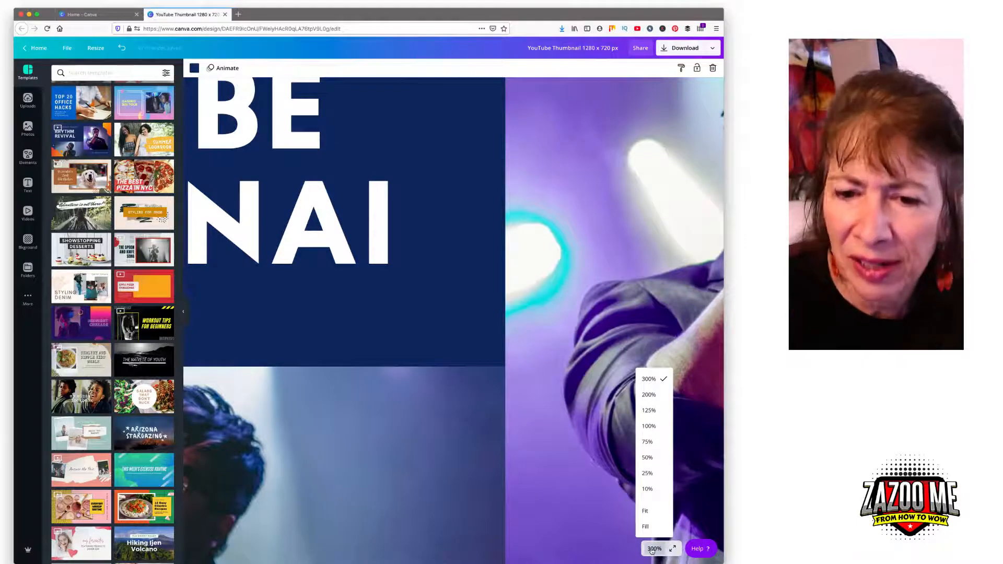
{"action": "left_click", "coordinate": [649, 427]}
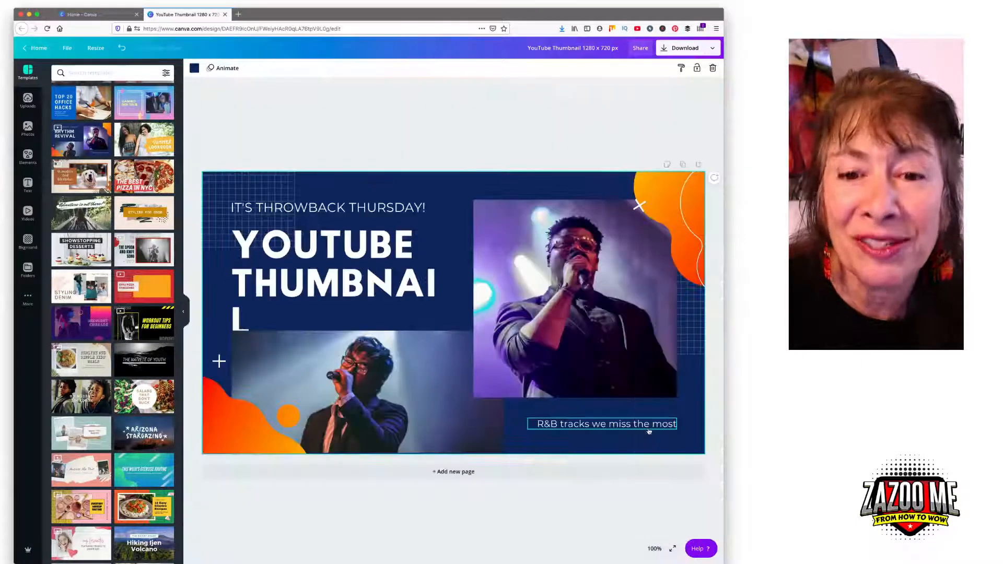
{"action": "left_click", "coordinate": [662, 551]}
{"action": "left_click", "coordinate": [648, 493]}
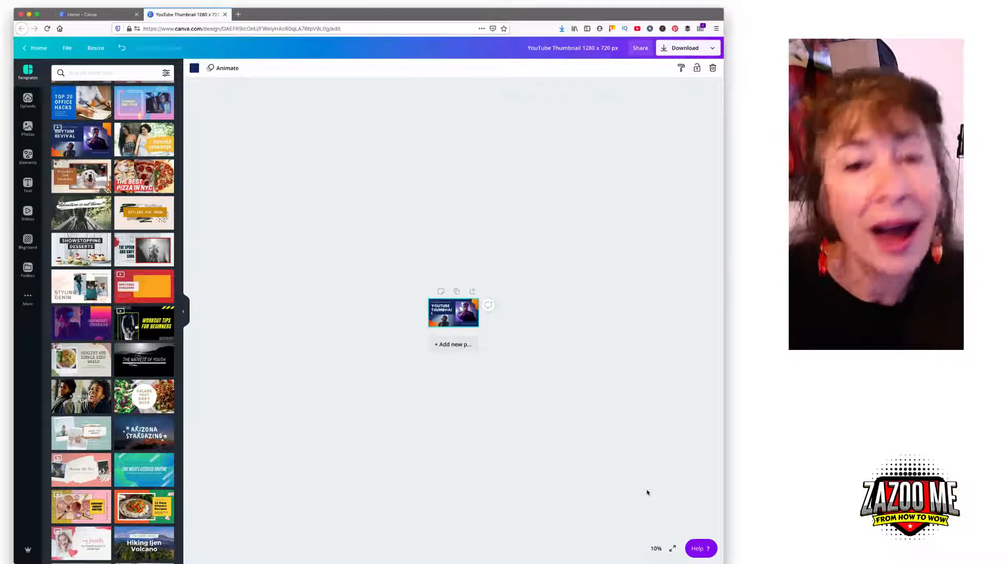
{"action": "left_click", "coordinate": [655, 549]}
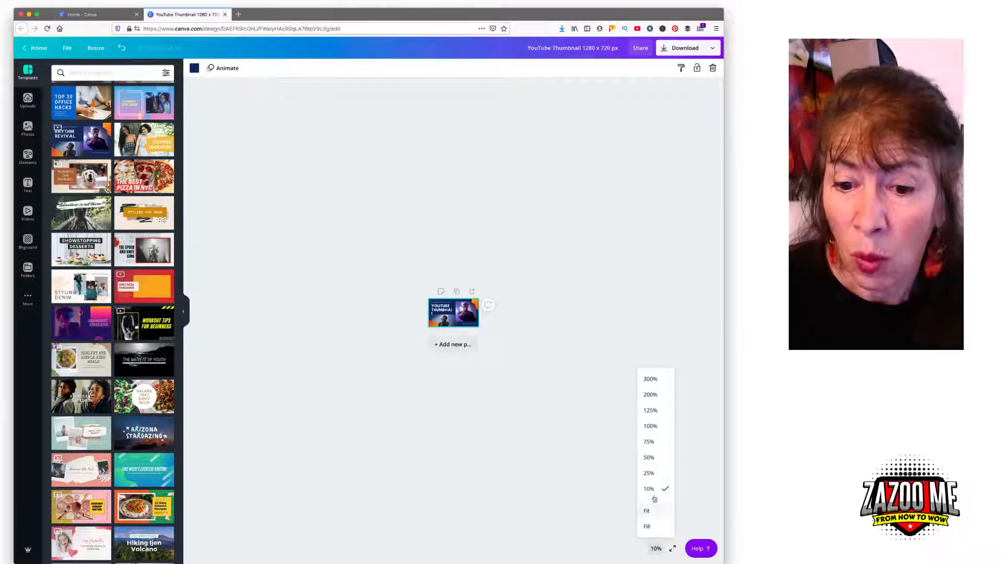
{"action": "left_click", "coordinate": [650, 474]}
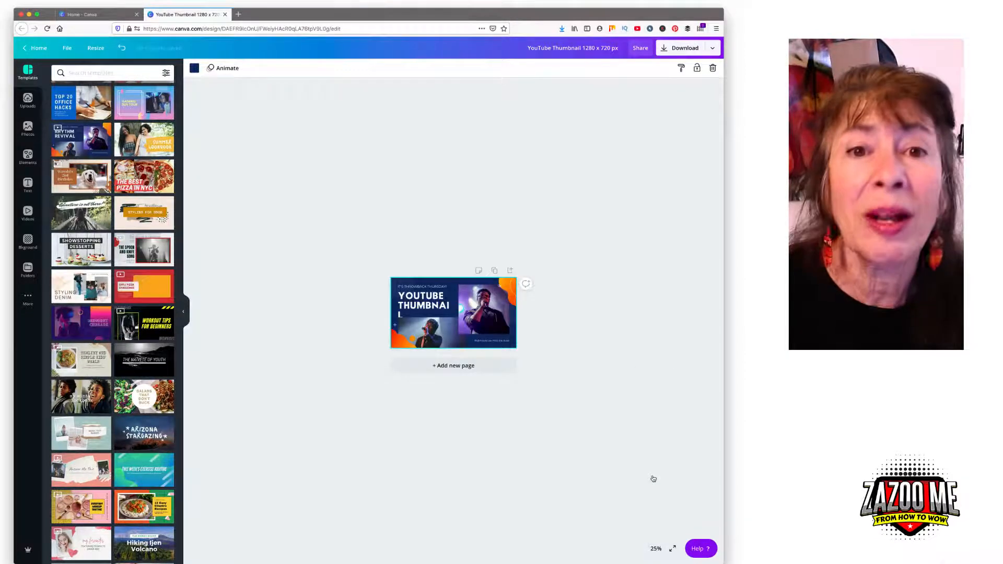
{"action": "left_click", "coordinate": [656, 549]}
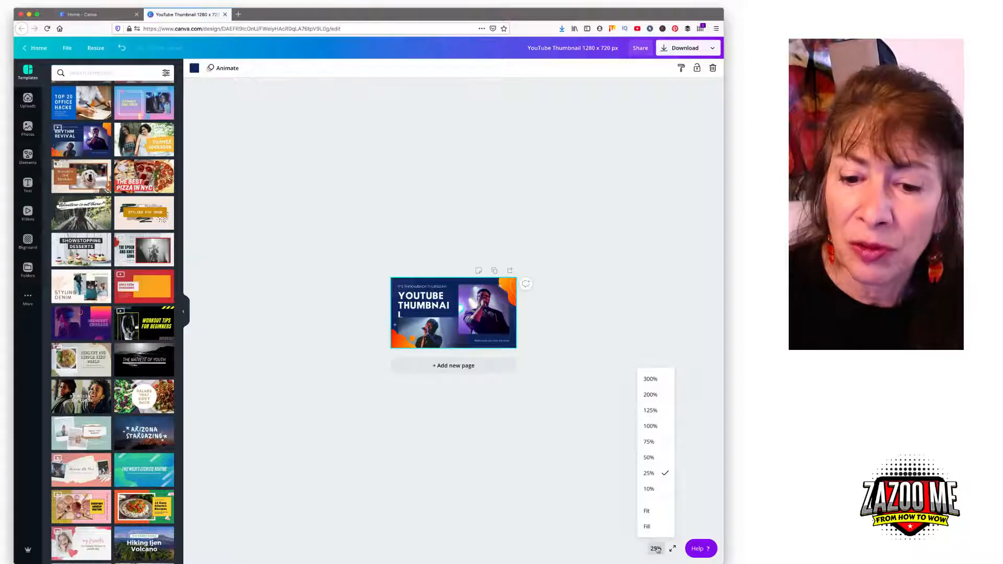
{"action": "left_click", "coordinate": [648, 513]}
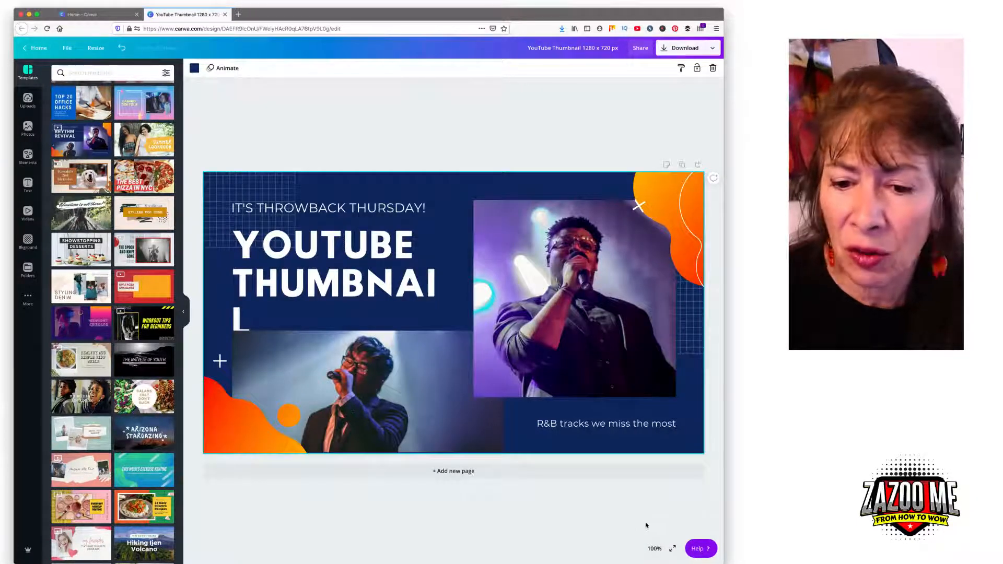
{"action": "left_click", "coordinate": [655, 549]}
{"action": "left_click", "coordinate": [646, 527]}
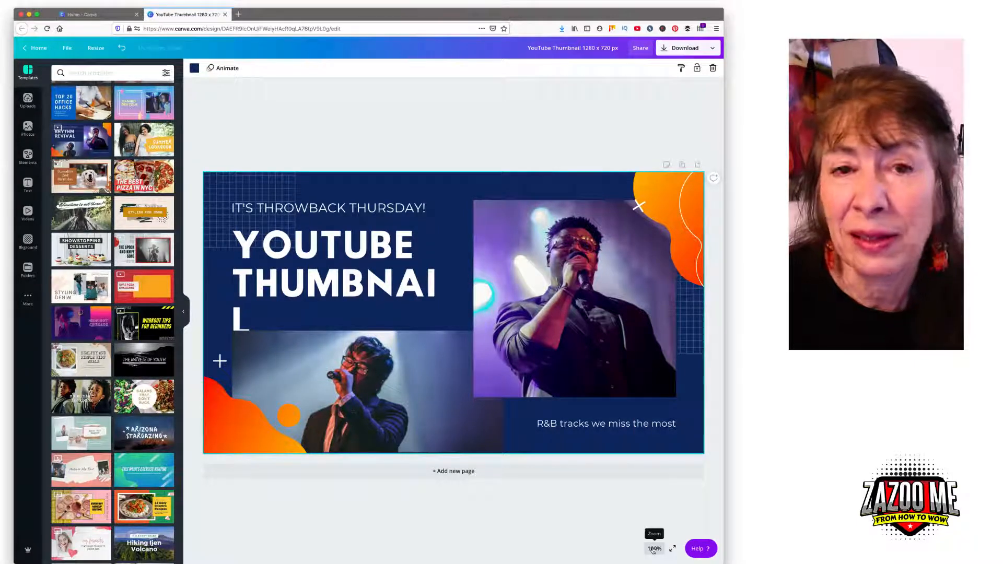
{"action": "left_click", "coordinate": [653, 549]}
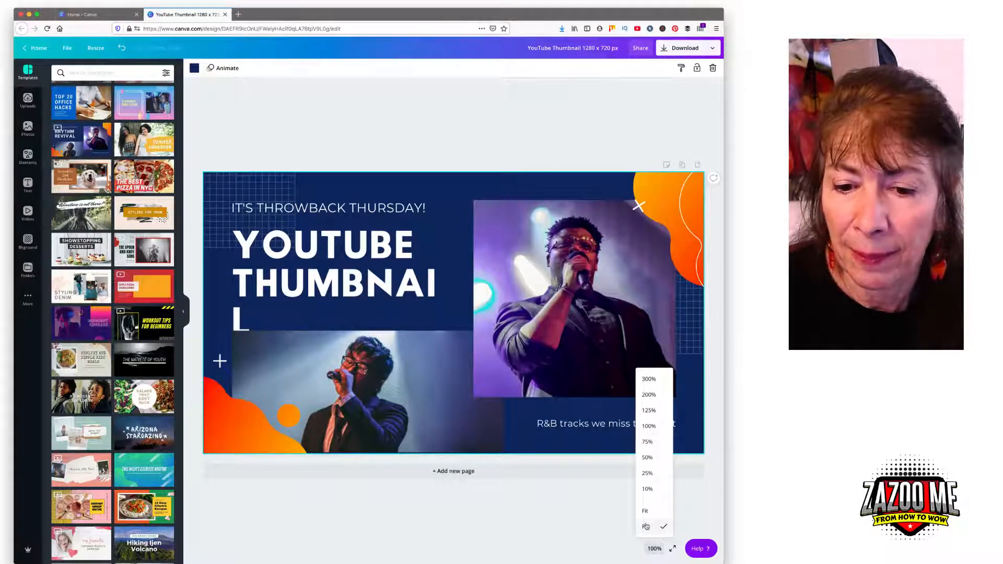
{"action": "left_click", "coordinate": [649, 426]}
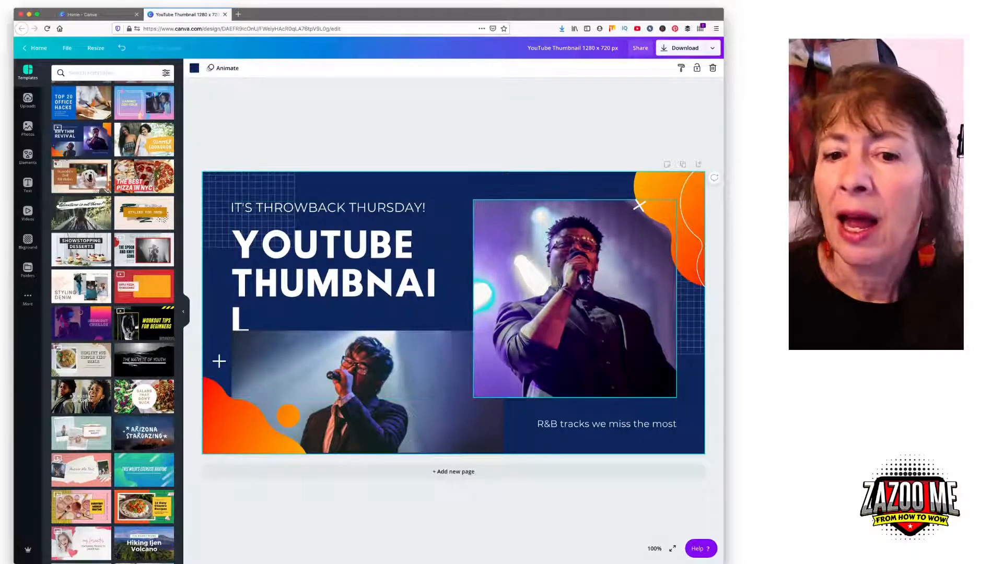
Enlarge the purple-lit singer photo until it extends past the page's top, right and bottom edges and overlaps the title
{"action": "left_click", "coordinate": [570, 284]}
{"action": "left_click", "coordinate": [351, 383]}
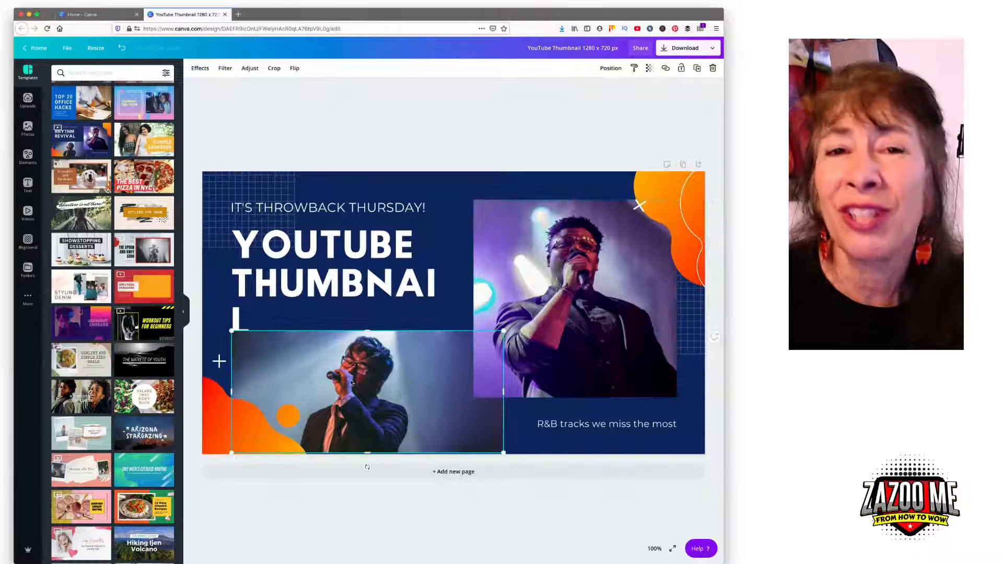
{"action": "left_click", "coordinate": [578, 292]}
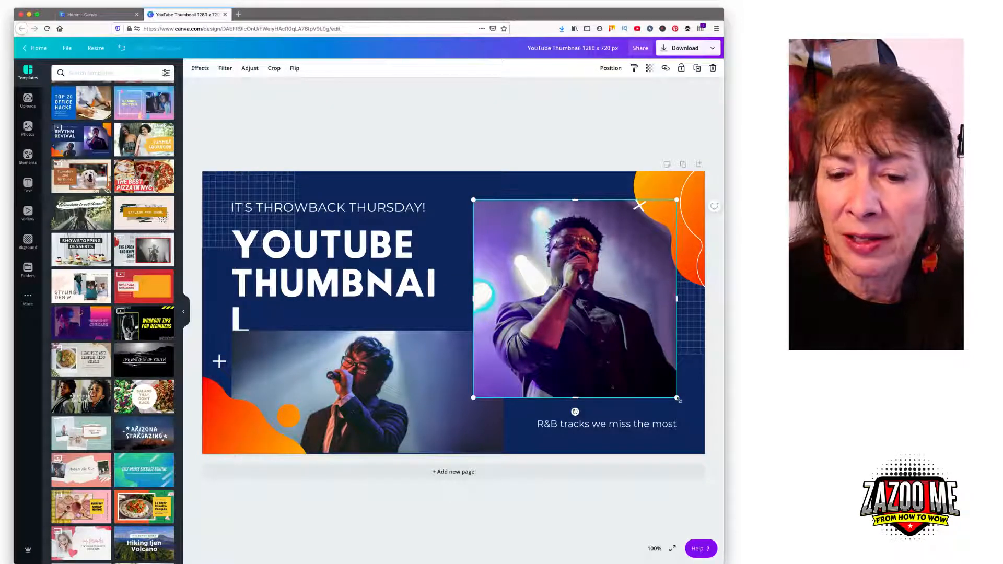
{"action": "left_click_drag", "start_coordinate": [677, 398], "coordinate": [793, 511]}
{"action": "left_click_drag", "start_coordinate": [474, 202], "coordinate": [398, 164]}
{"action": "mouse_move", "coordinate": [589, 209]}
{"action": "left_mouse_down"}
{"action": "mouse_move", "coordinate": [560, 210]}
{"action": "mouse_move", "coordinate": [573, 209]}
{"action": "left_mouse_up"}
Bring the enlarged singer photo to the front, above the orange corner shape and white lines
{"action": "left_click", "coordinate": [655, 192]}
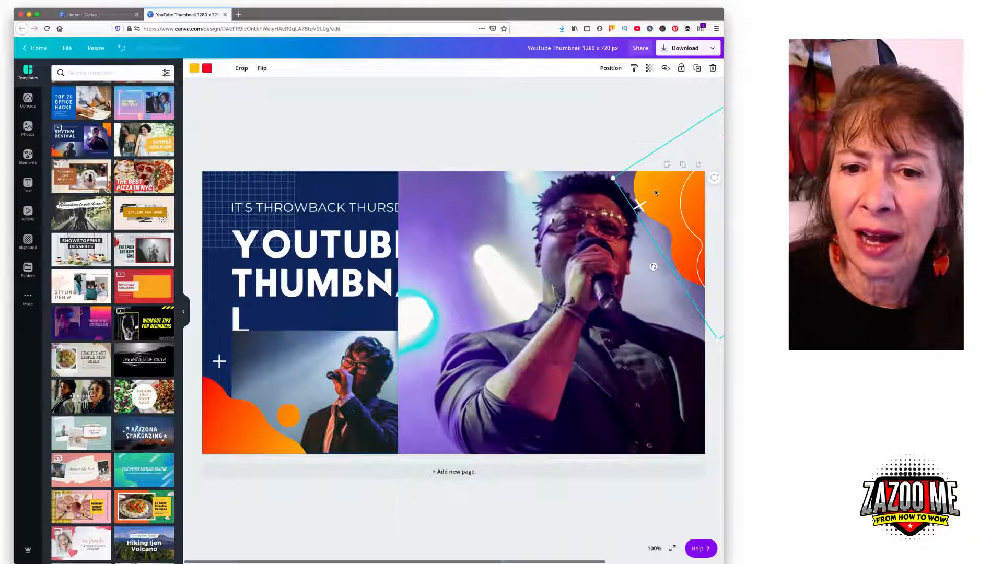
{"action": "left_click", "coordinate": [653, 191]}
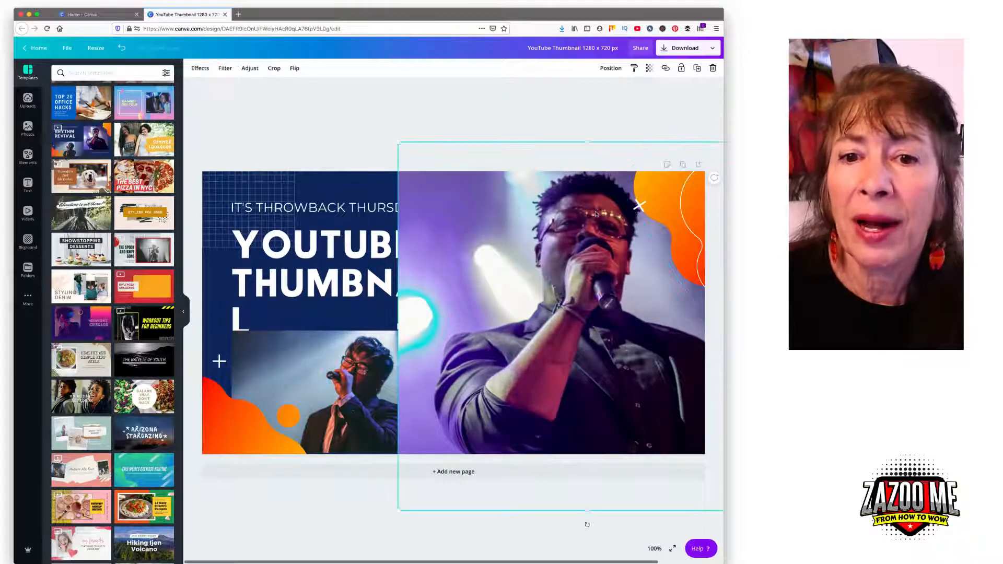
{"action": "left_click", "coordinate": [611, 68]}
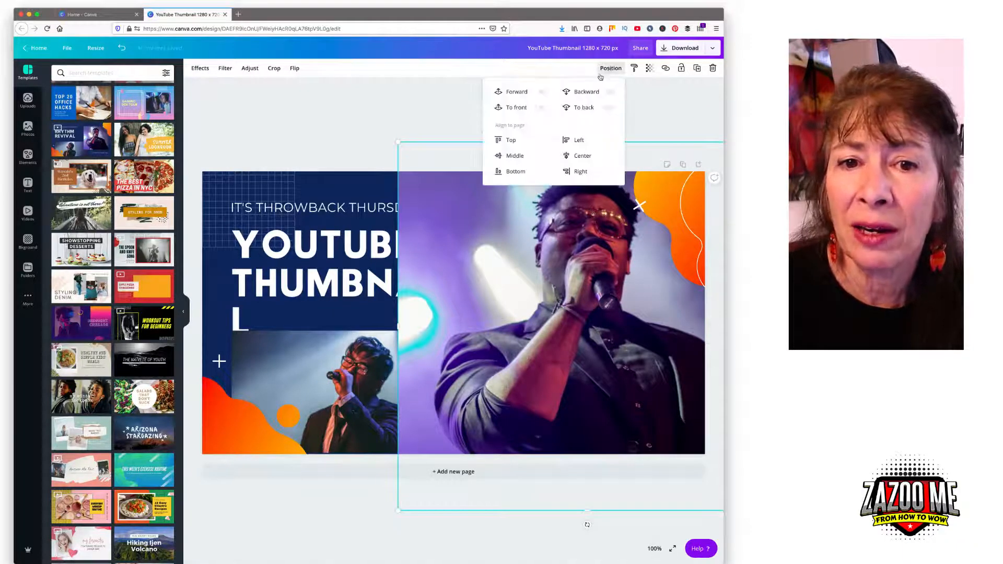
{"action": "left_click", "coordinate": [523, 107]}
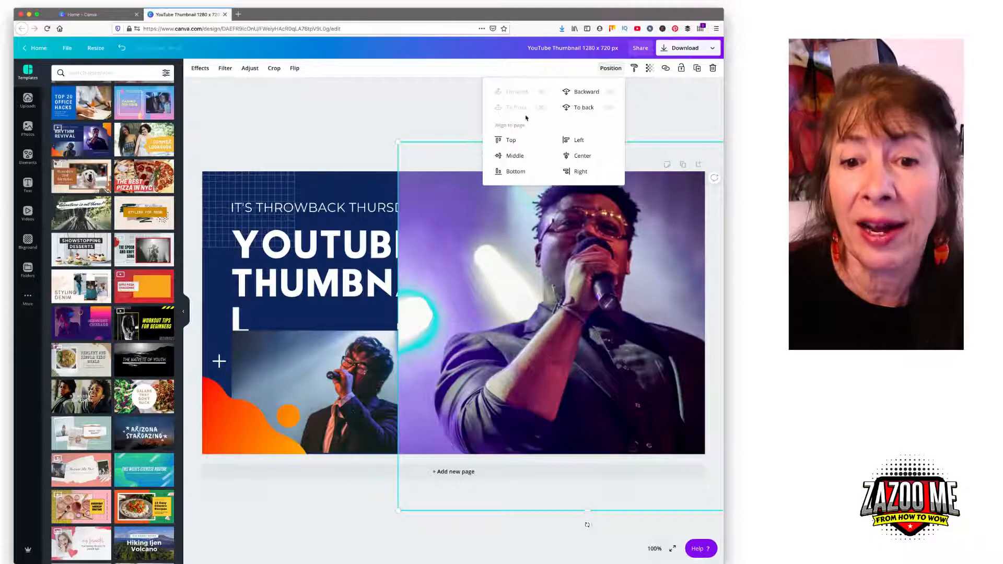
{"action": "left_click", "coordinate": [603, 256]}
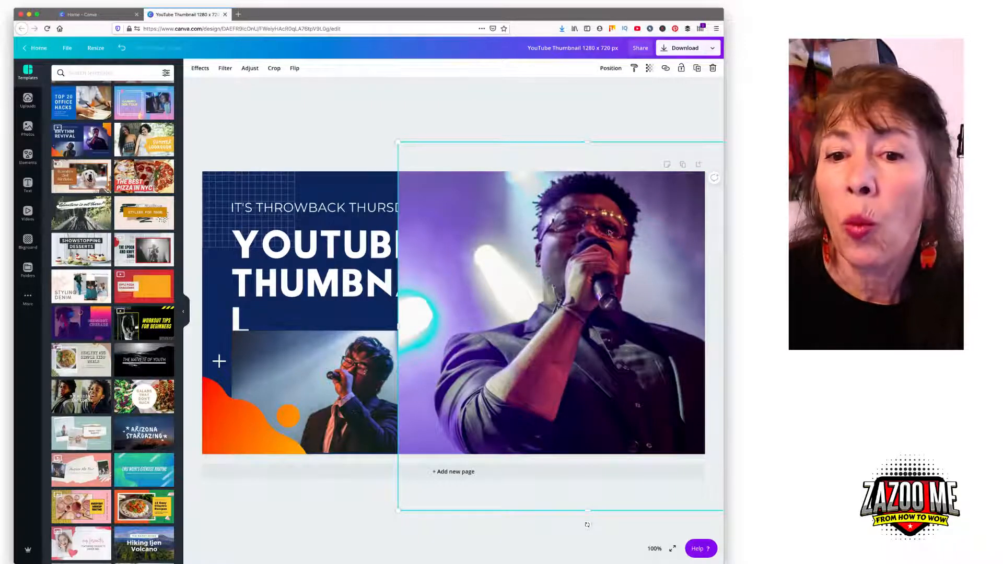
Remove the singer photo's background with Background Remover and shift the cutout slightly left and down on the page
{"action": "left_click", "coordinate": [196, 69]}
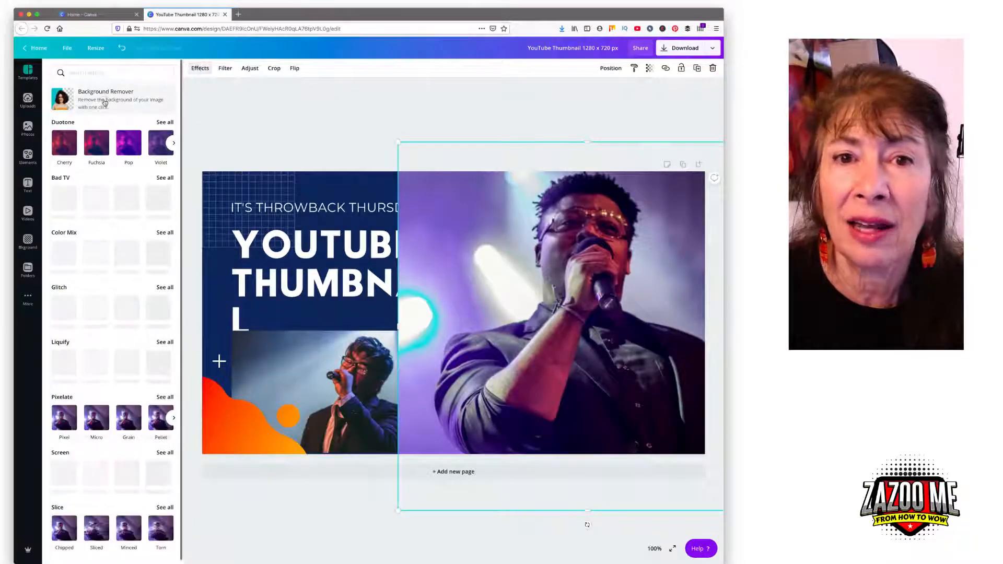
{"action": "left_click", "coordinate": [105, 100]}
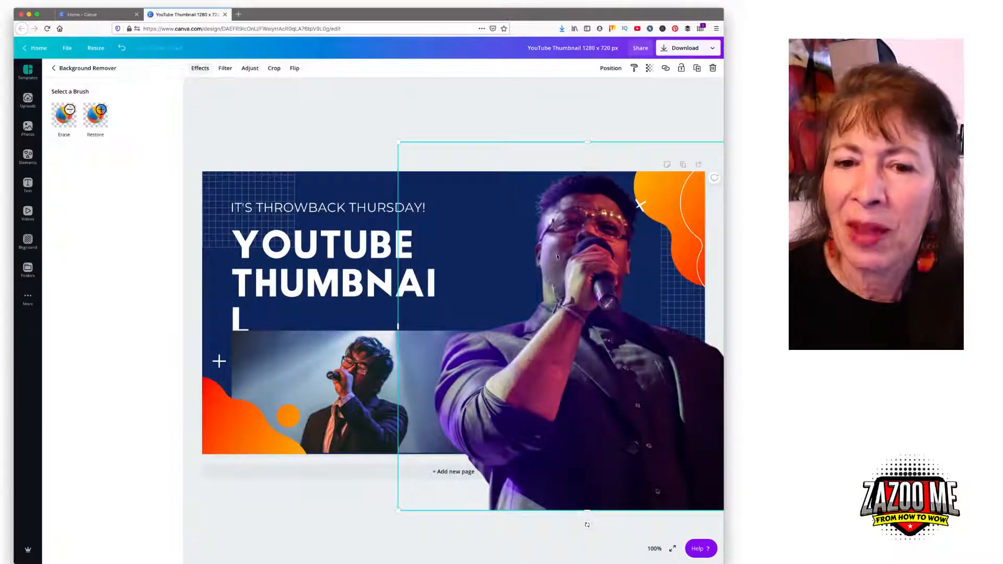
{"action": "mouse_move", "coordinate": [583, 247]}
{"action": "left_mouse_down"}
{"action": "mouse_move", "coordinate": [578, 260]}
{"action": "mouse_move", "coordinate": [484, 258]}
{"action": "mouse_move", "coordinate": [566, 250]}
{"action": "left_mouse_up"}
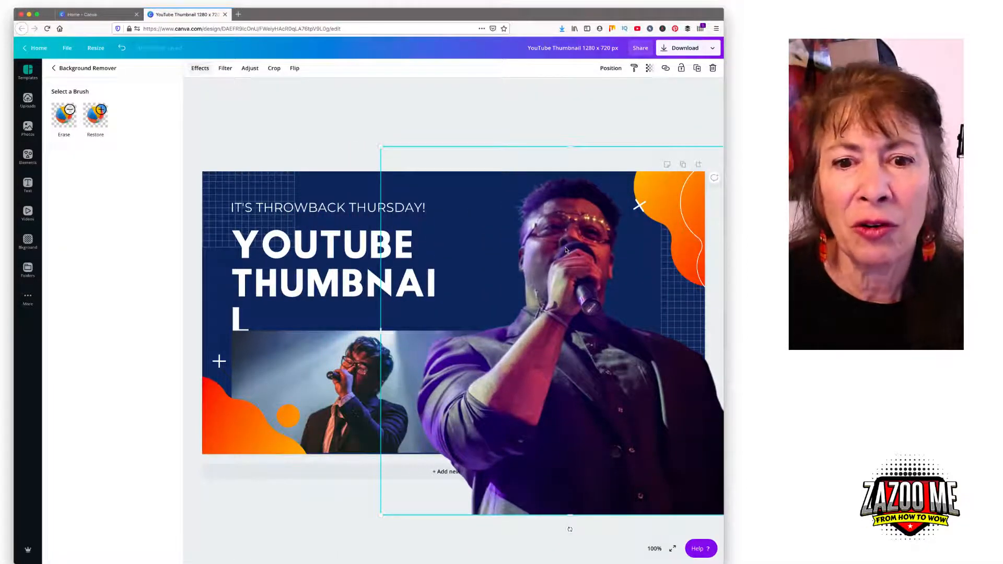
{"action": "left_click", "coordinate": [358, 183]}
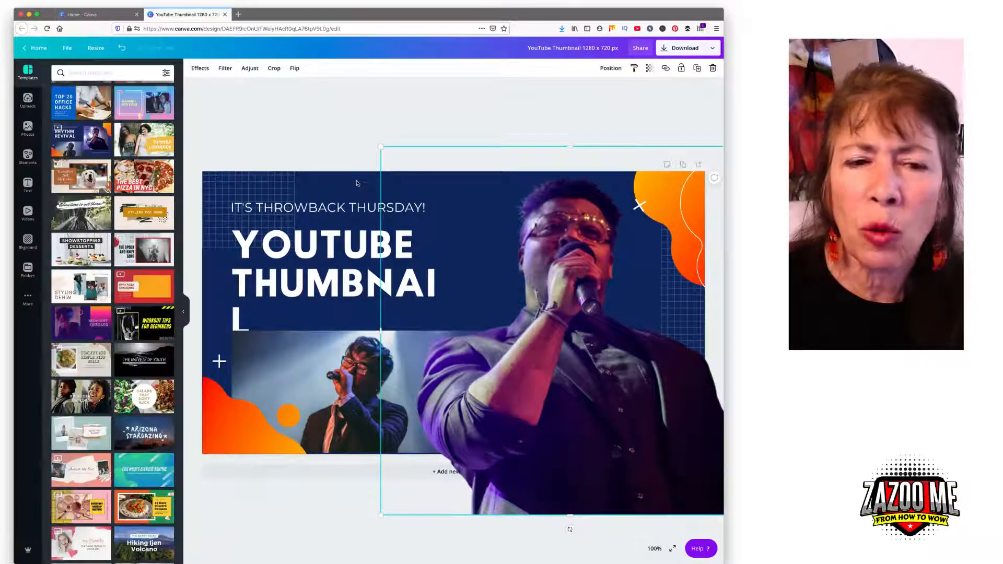
Recolor the page background, trying grey-blue, yellow, orange, turquoise, coral, red and grey before setting it to lime green
{"action": "left_click", "coordinate": [343, 181]}
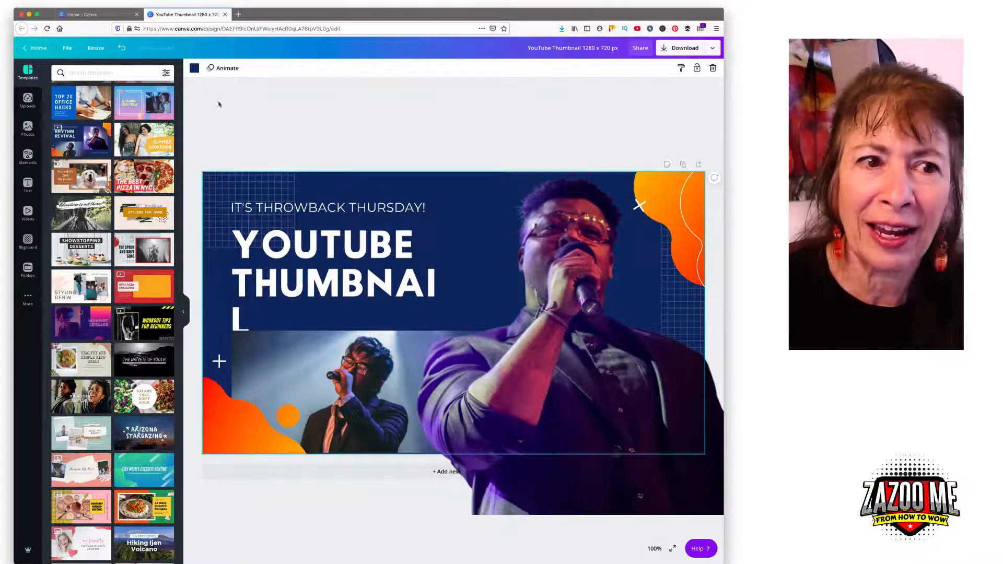
{"action": "left_click", "coordinate": [194, 68]}
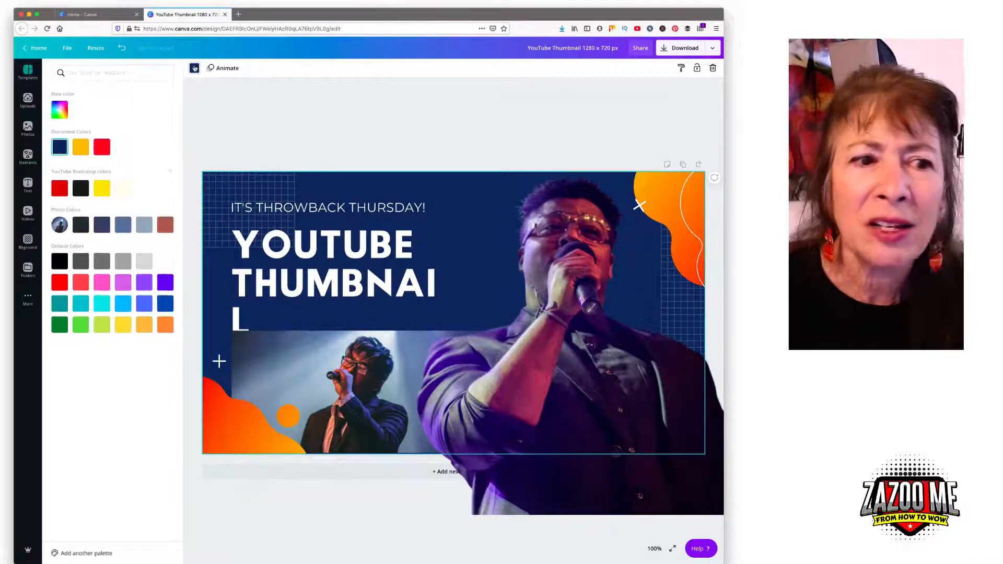
{"action": "left_click", "coordinate": [141, 227]}
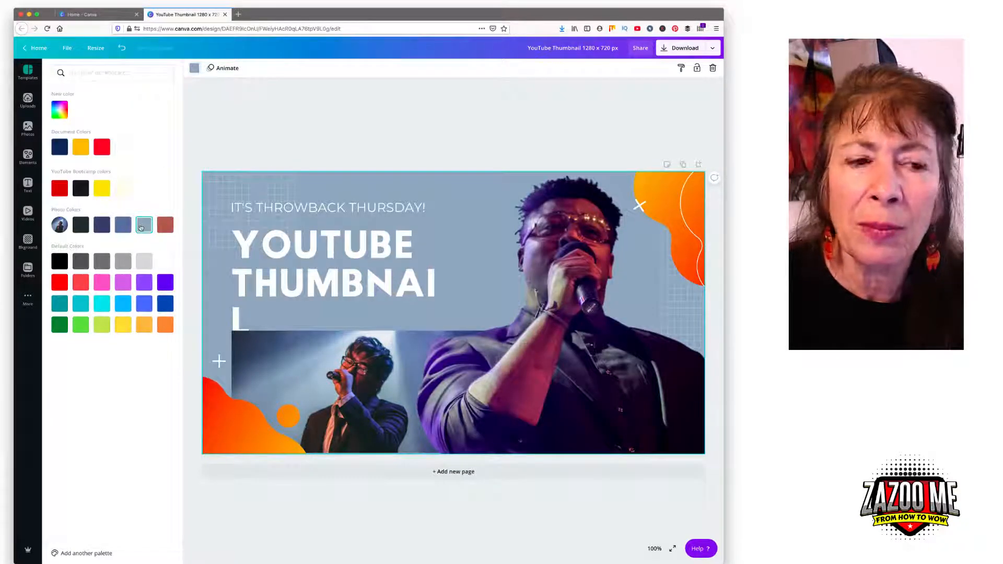
{"action": "left_click", "coordinate": [123, 325]}
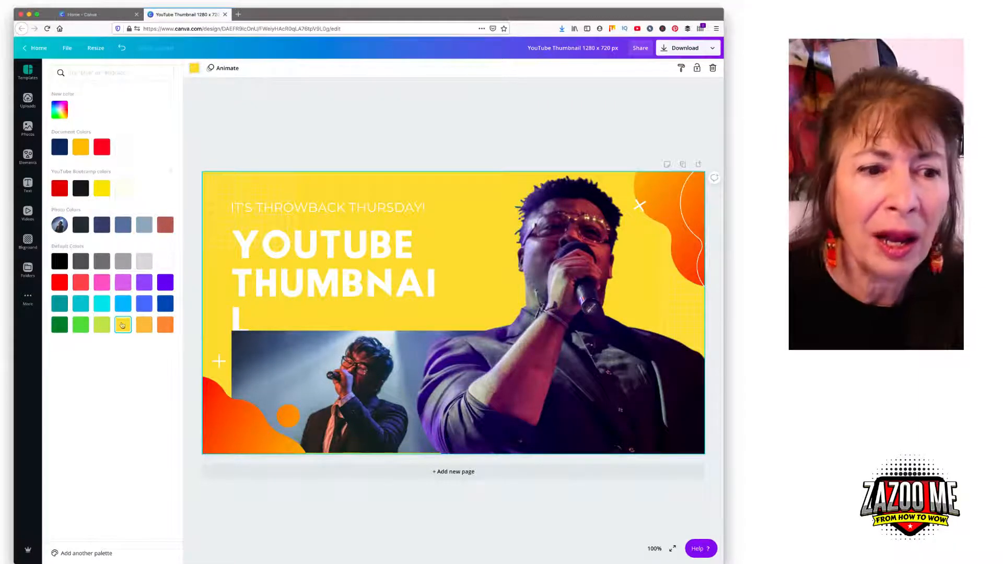
{"action": "left_click", "coordinate": [143, 326]}
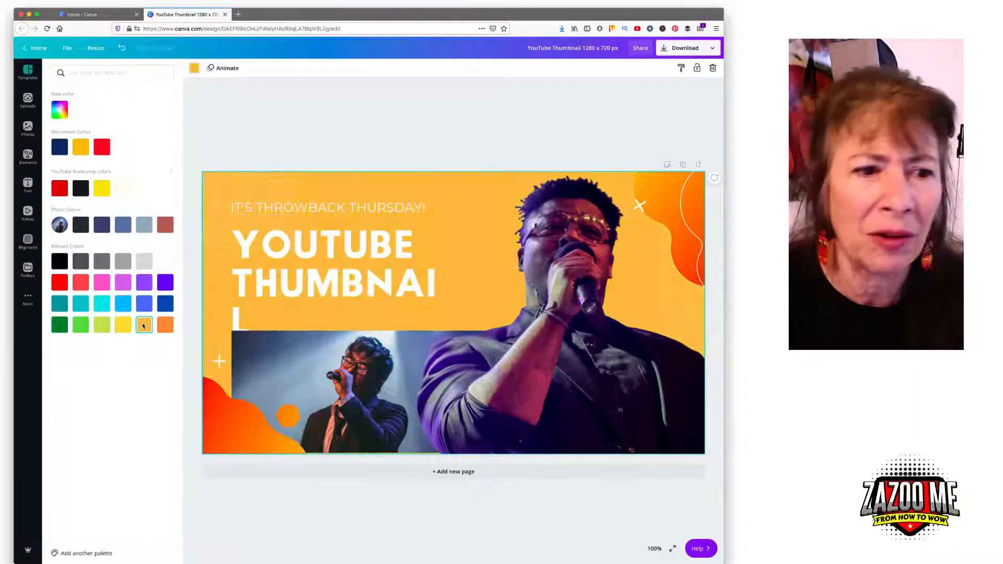
{"action": "left_click", "coordinate": [99, 300]}
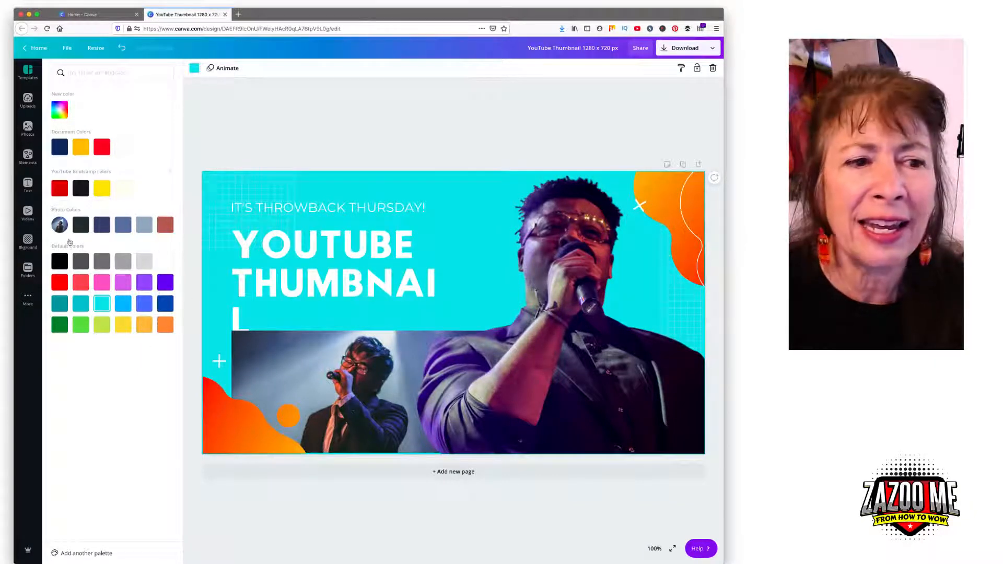
{"action": "left_click", "coordinate": [80, 285]}
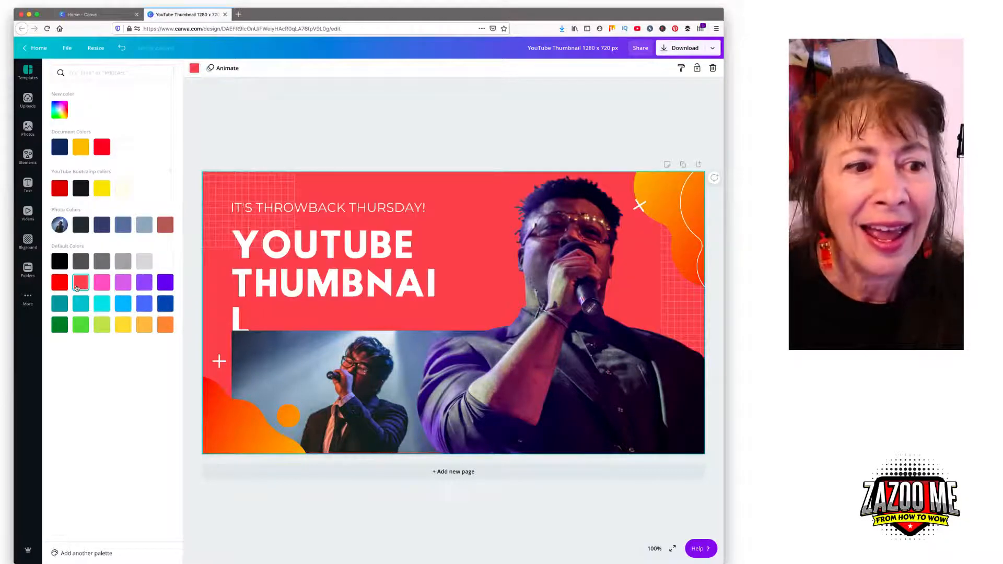
{"action": "left_click", "coordinate": [61, 283]}
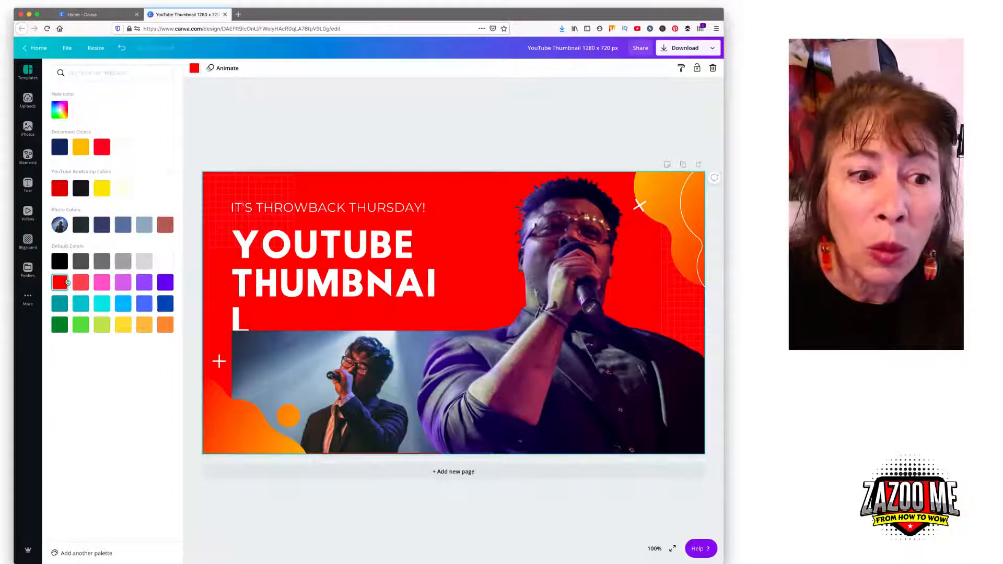
{"action": "left_click", "coordinate": [123, 267]}
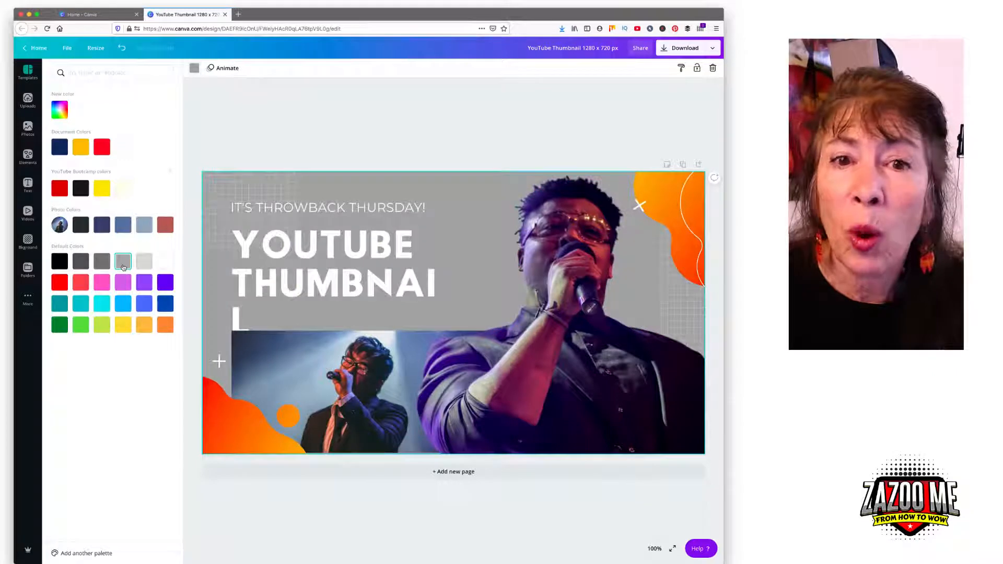
{"action": "left_click", "coordinate": [105, 326]}
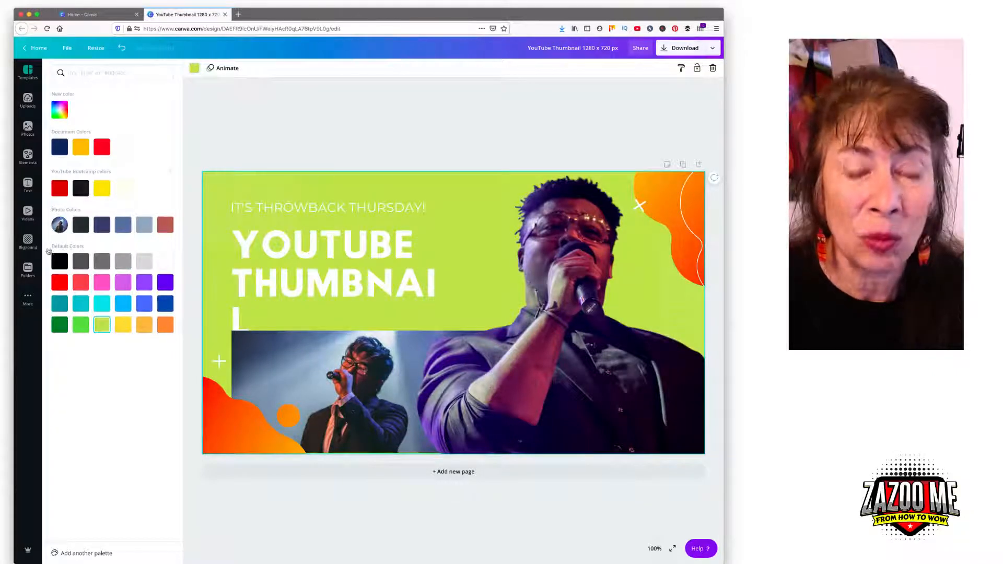
Recolor the page background, trying black and blue before setting it to yellow, and shift the title text group up and left
{"action": "left_click", "coordinate": [59, 262]}
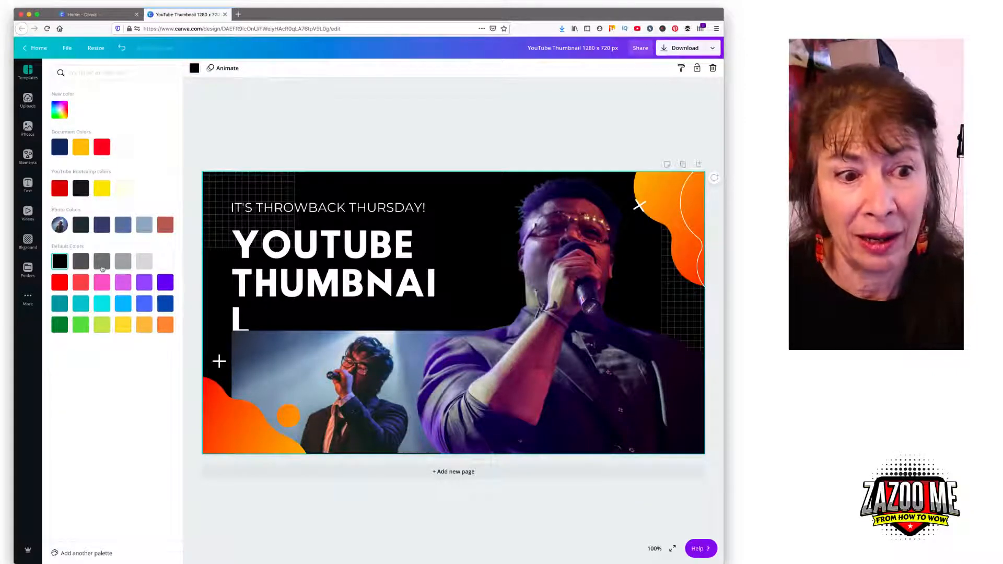
{"action": "left_click", "coordinate": [167, 304]}
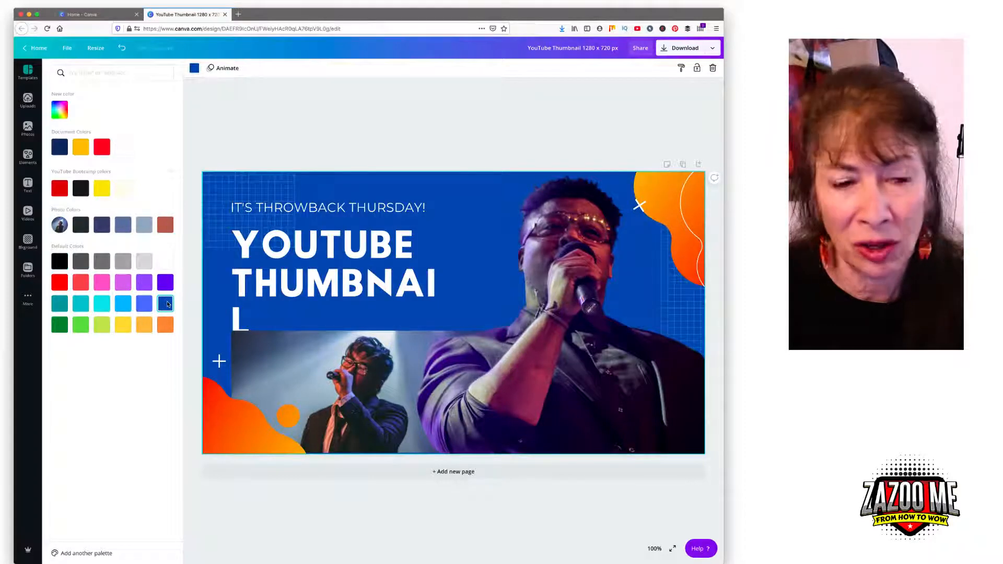
{"action": "left_click", "coordinate": [119, 327]}
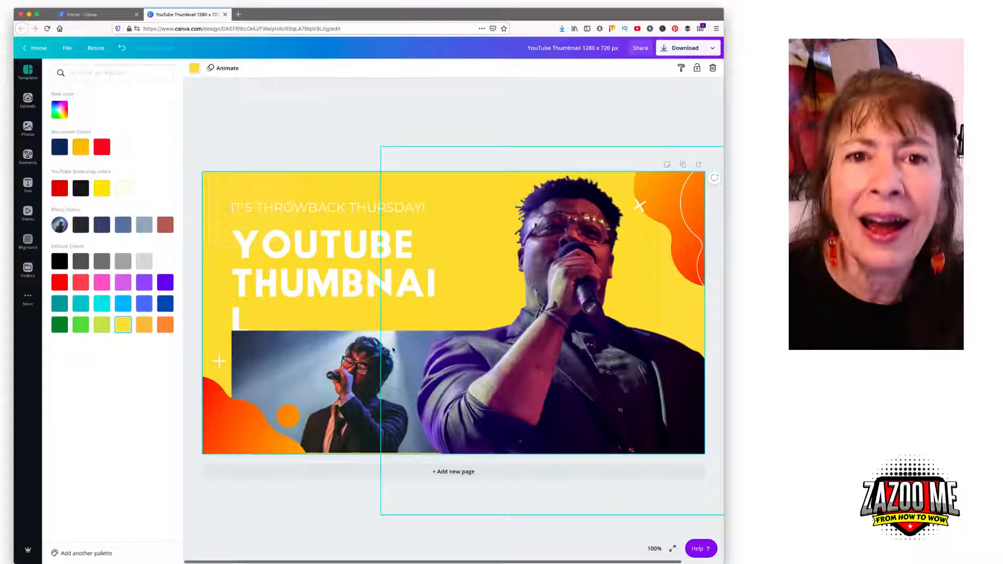
{"action": "left_click_drag", "start_coordinate": [349, 254], "coordinate": [334, 231]}
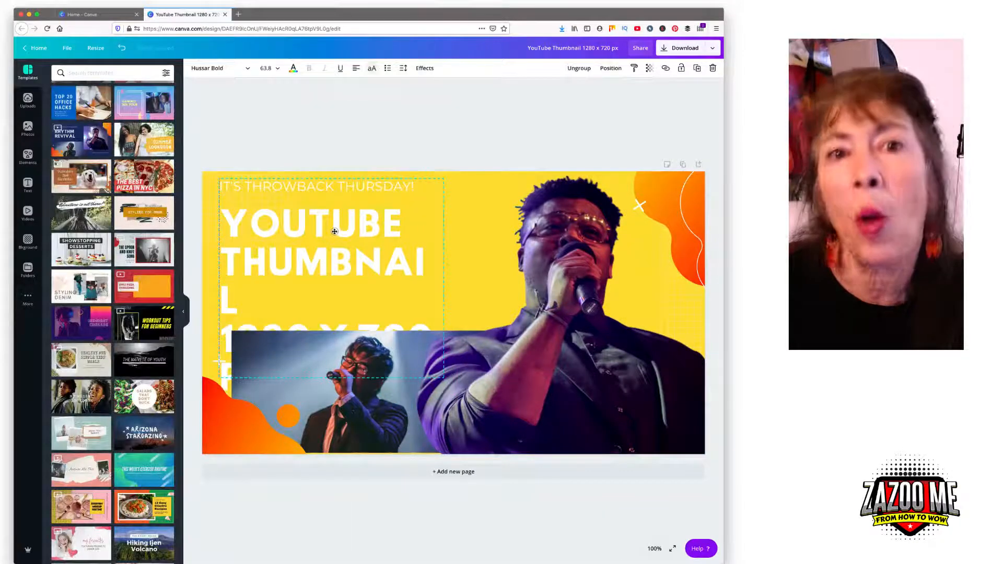
Enlarge the photo of the singer with glasses behind the purple-lit cutout until it covers the title, and shift it up and left
{"action": "left_click", "coordinate": [358, 387]}
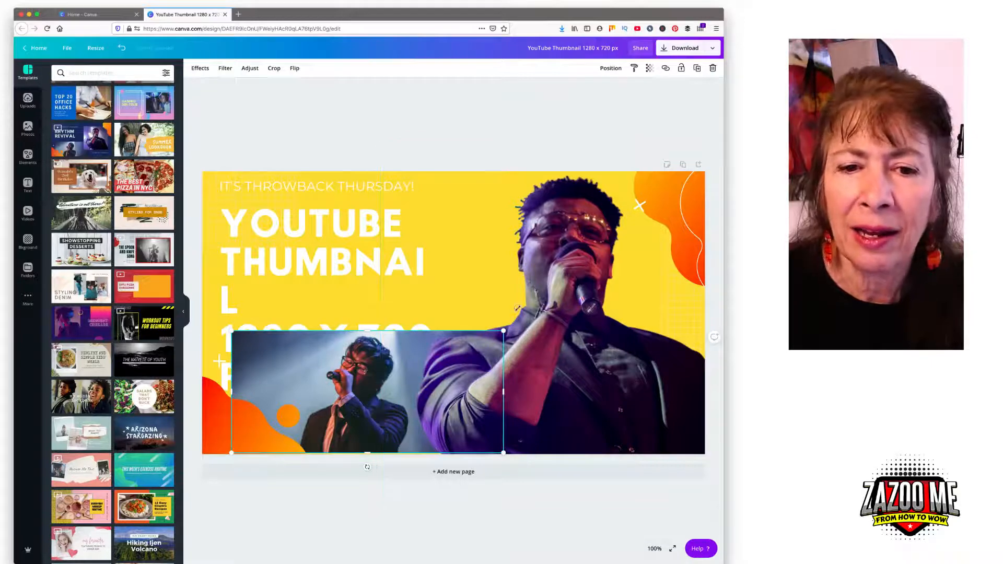
{"action": "left_click_drag", "start_coordinate": [503, 330], "coordinate": [689, 248]}
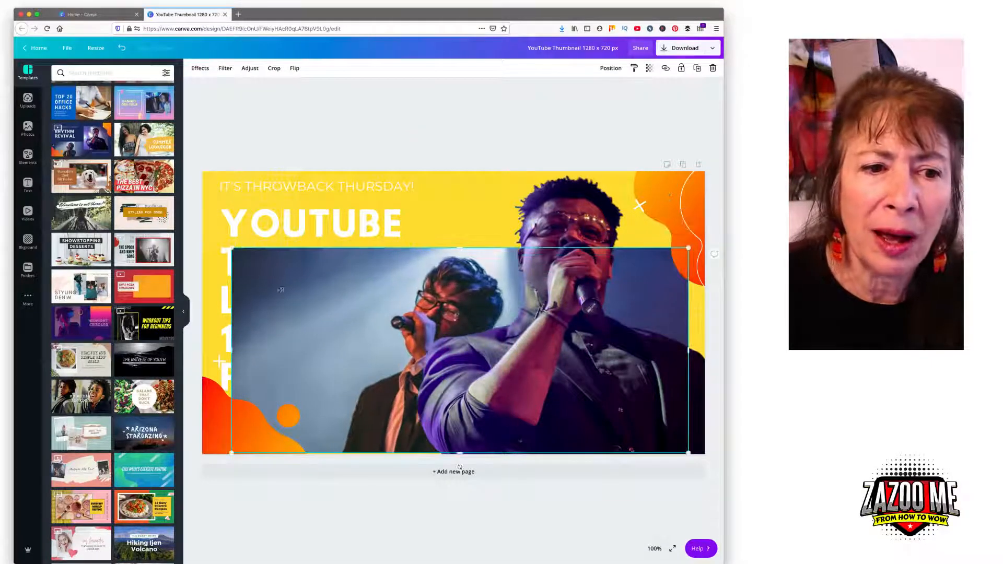
{"action": "left_click_drag", "start_coordinate": [232, 248], "coordinate": [162, 186]}
{"action": "left_click_drag", "start_coordinate": [314, 296], "coordinate": [298, 261]}
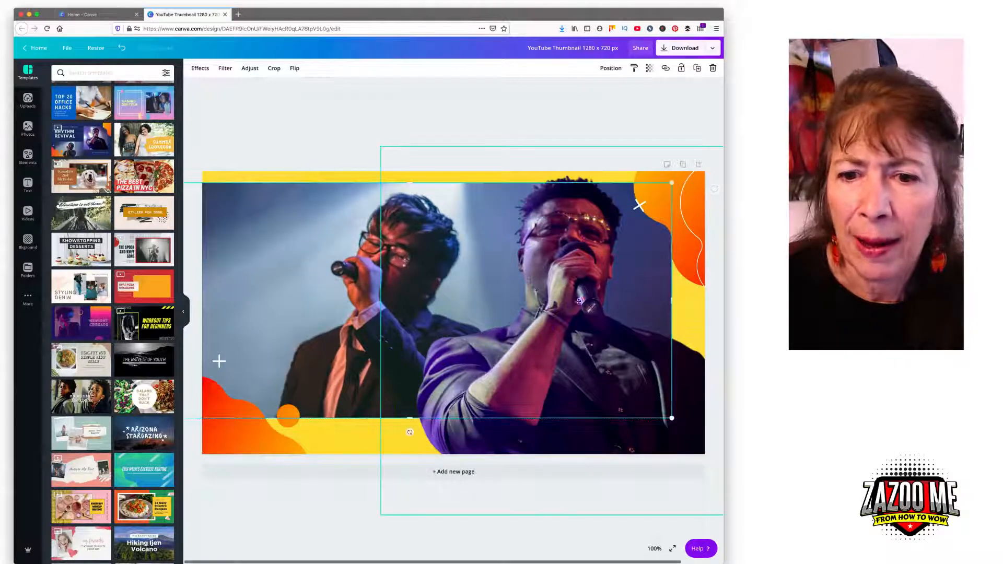
Crop the rear singer photo's sides, reposition it and enlarge it to fill the page beside the purple-lit singer
{"action": "left_click_drag", "start_coordinate": [672, 302], "coordinate": [514, 302]}
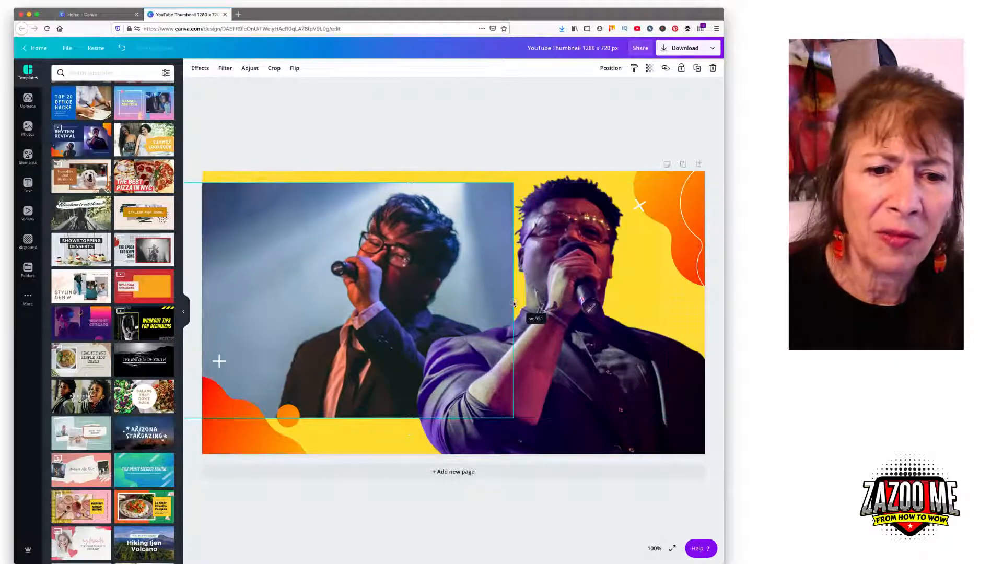
{"action": "left_click_drag", "start_coordinate": [367, 271], "coordinate": [477, 289]}
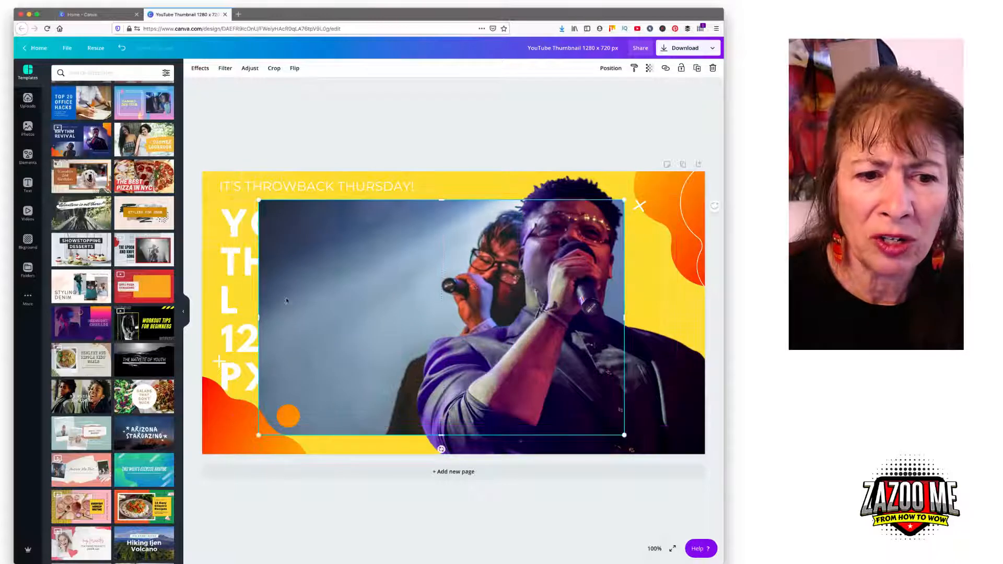
{"action": "mouse_move", "coordinate": [259, 321]}
{"action": "left_mouse_down"}
{"action": "mouse_move", "coordinate": [353, 320]}
{"action": "mouse_move", "coordinate": [249, 333]}
{"action": "left_mouse_up"}
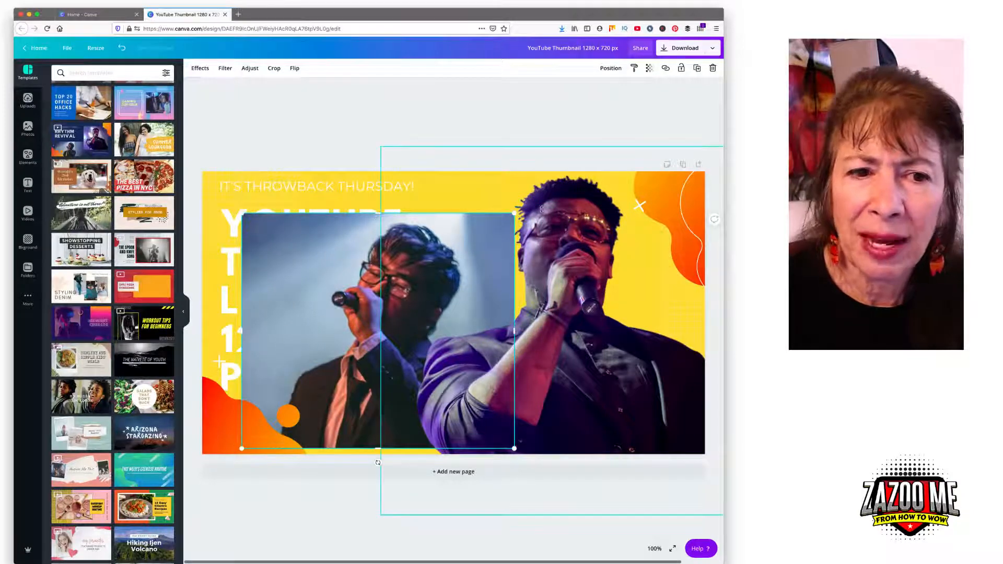
{"action": "left_click_drag", "start_coordinate": [242, 213], "coordinate": [216, 179]}
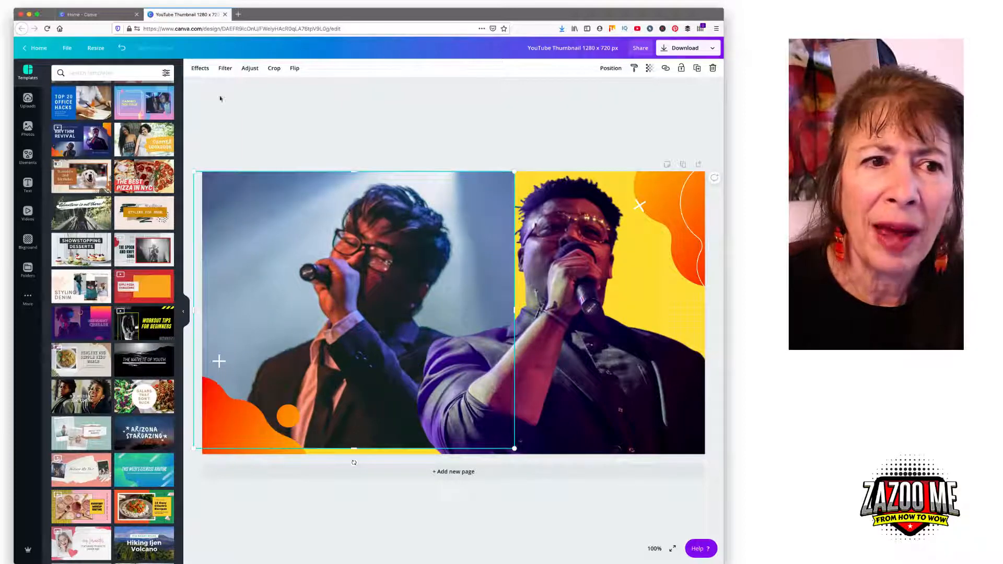
Remove the rear singer photo's background with Background Remover and nudge both singer cutouts, aligning the rear one with the page's bottom edge
{"action": "left_click", "coordinate": [199, 67]}
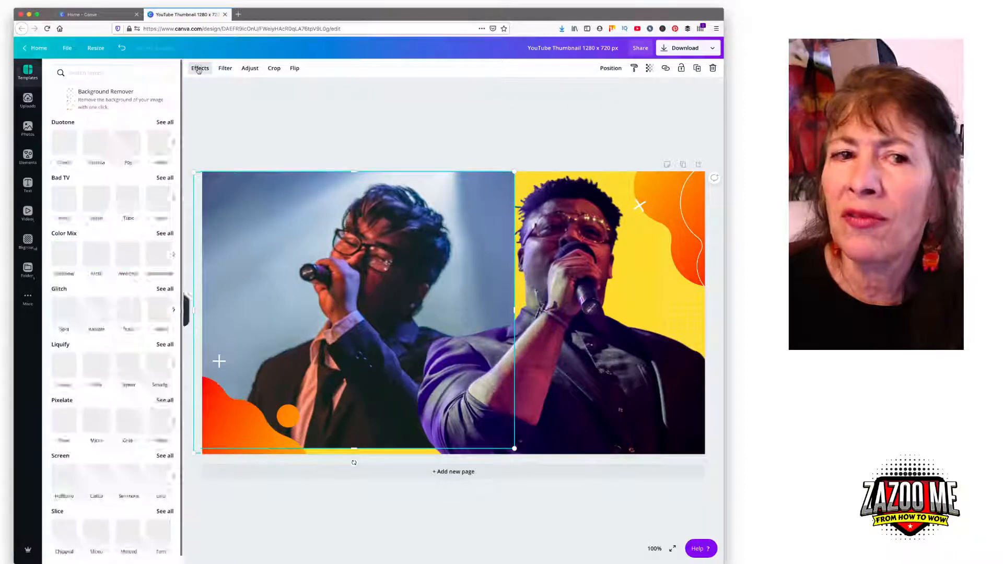
{"action": "left_click", "coordinate": [119, 105]}
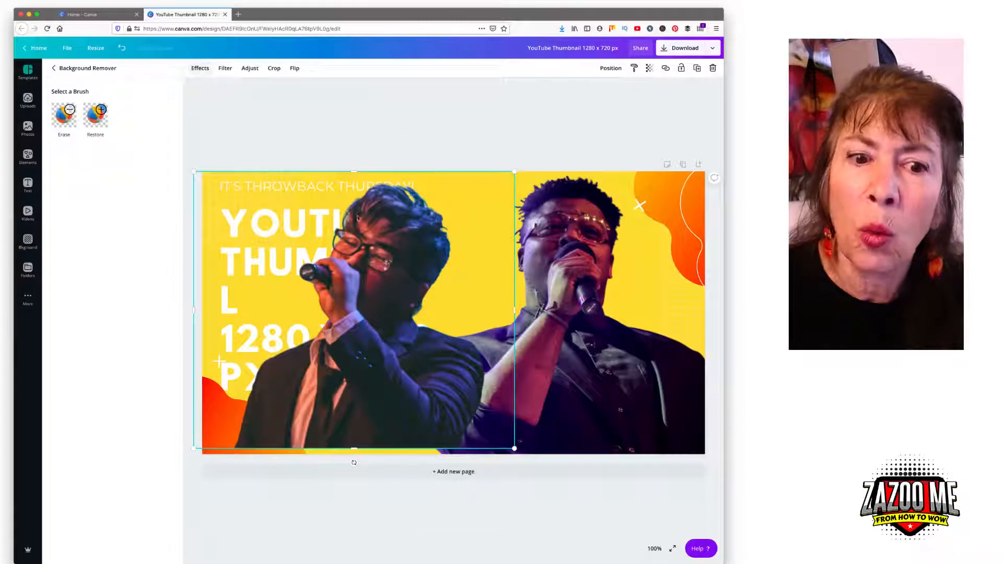
{"action": "left_click", "coordinate": [408, 231]}
{"action": "left_click", "coordinate": [367, 244]}
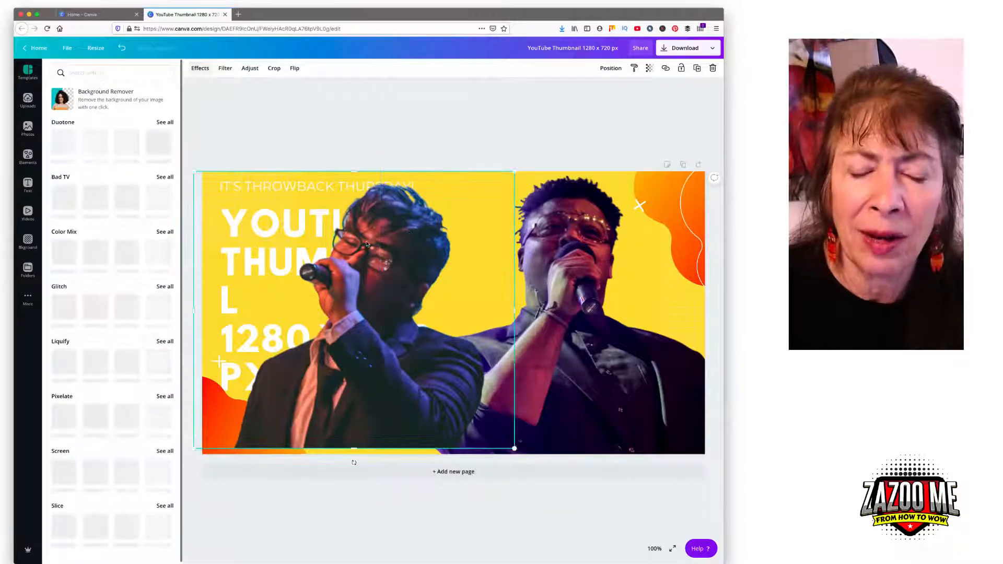
{"action": "left_click_drag", "start_coordinate": [567, 259], "coordinate": [571, 265]}
{"action": "left_click", "coordinate": [336, 261]}
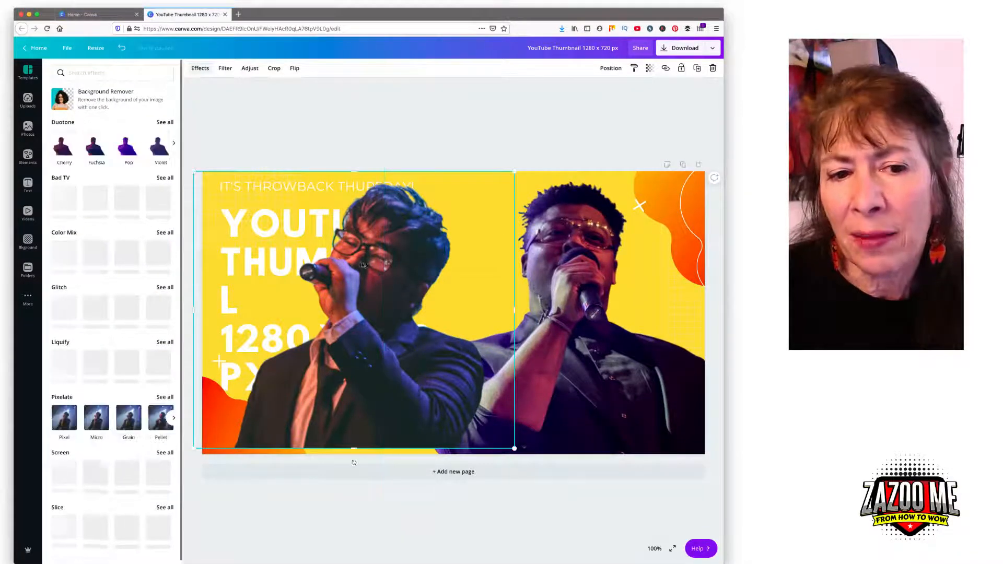
{"action": "left_click_drag", "start_coordinate": [362, 262], "coordinate": [352, 270]}
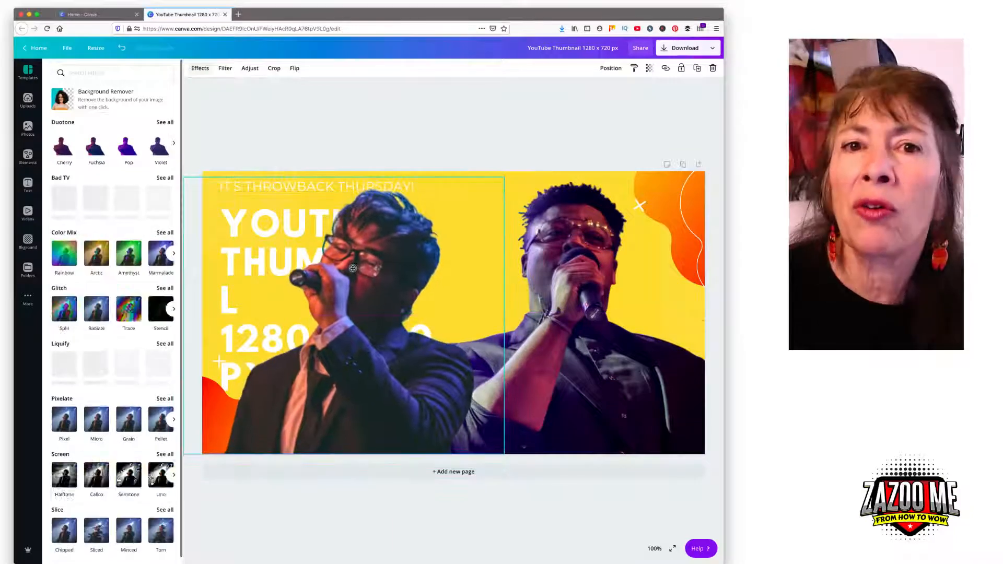
Adjust the purple-lit singer cutout to brightness 35, contrast 29 and saturation 0
{"action": "left_click", "coordinate": [571, 260]}
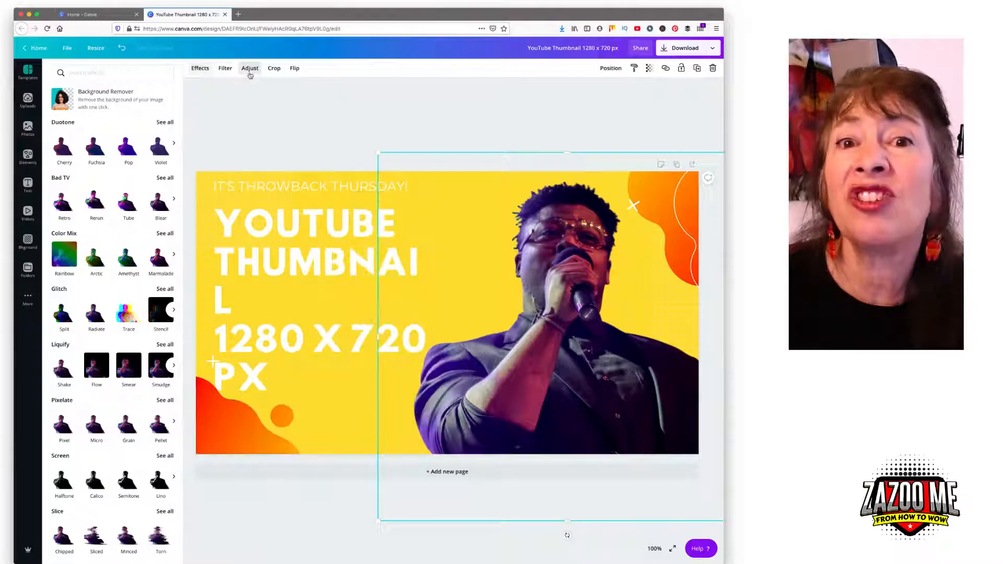
{"action": "left_click", "coordinate": [250, 72]}
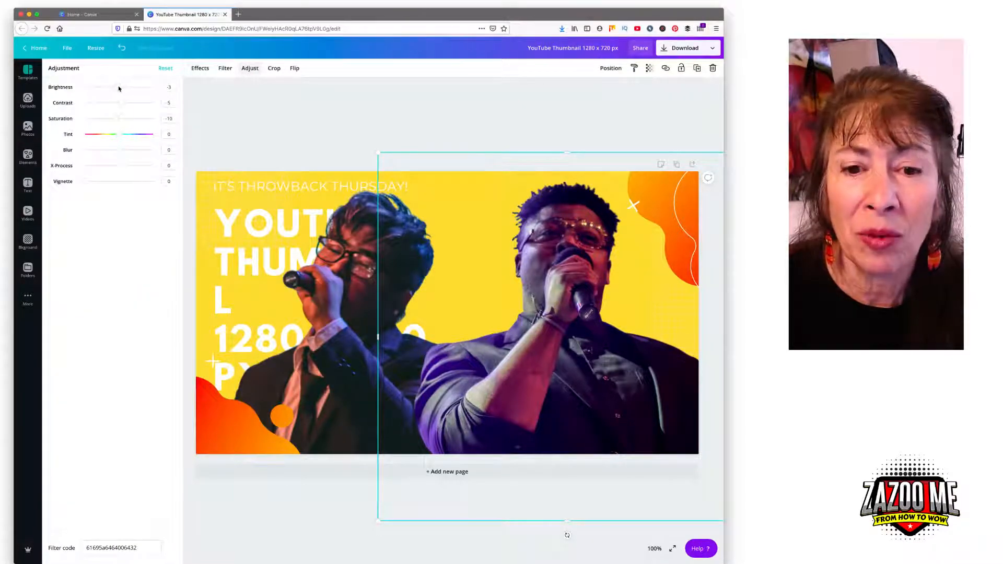
{"action": "left_click_drag", "start_coordinate": [124, 87], "coordinate": [118, 136]}
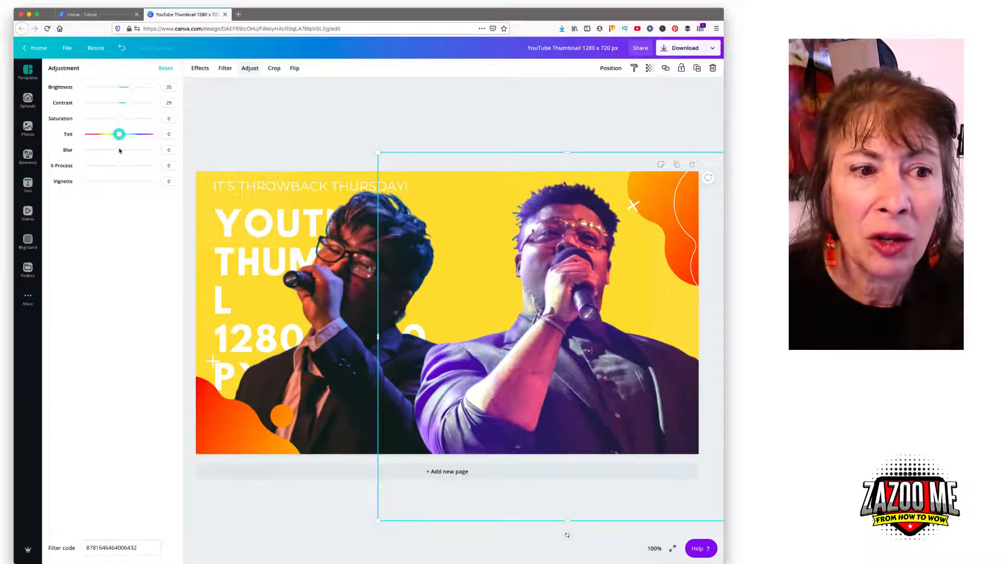
Try a blur of 4 on the purple-lit singer, reset it to 0 and set the vignette to 100
{"action": "mouse_move", "coordinate": [128, 152]}
{"action": "left_mouse_down"}
{"action": "mouse_move", "coordinate": [118, 152]}
{"action": "mouse_move", "coordinate": [134, 166]}
{"action": "mouse_move", "coordinate": [120, 168]}
{"action": "left_mouse_up"}
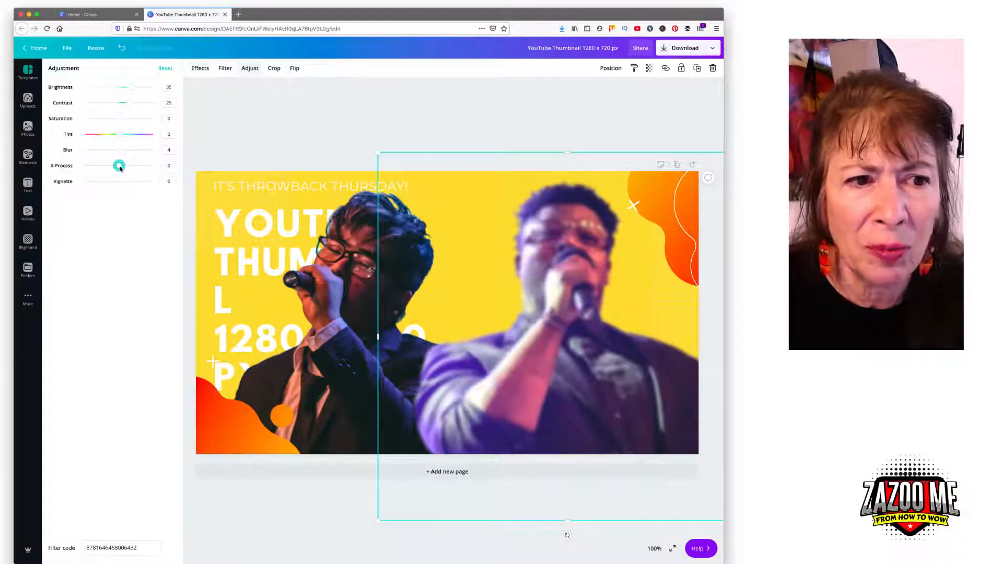
{"action": "left_click", "coordinate": [169, 149]}
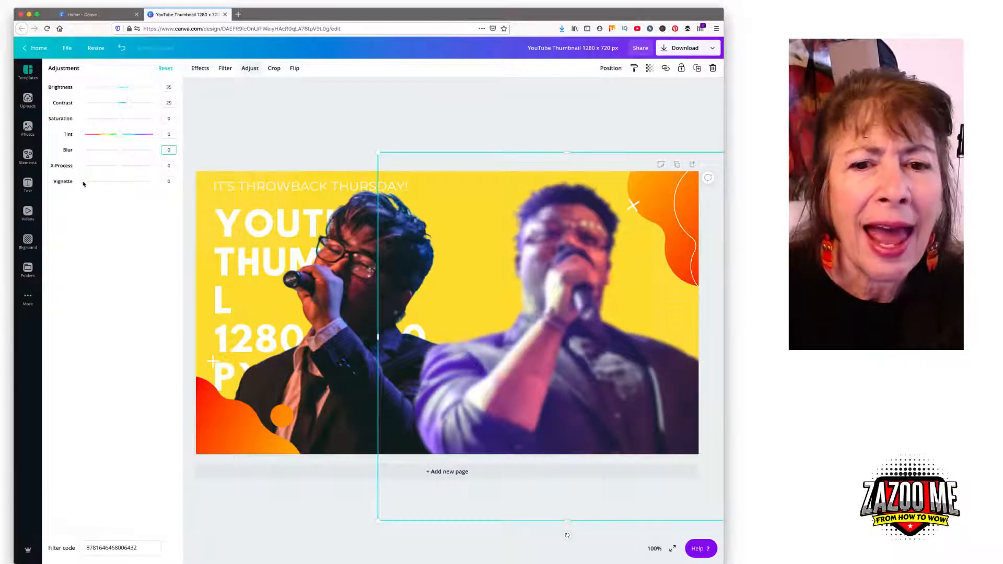
{"action": "left_click_drag", "start_coordinate": [83, 182], "coordinate": [162, 188]}
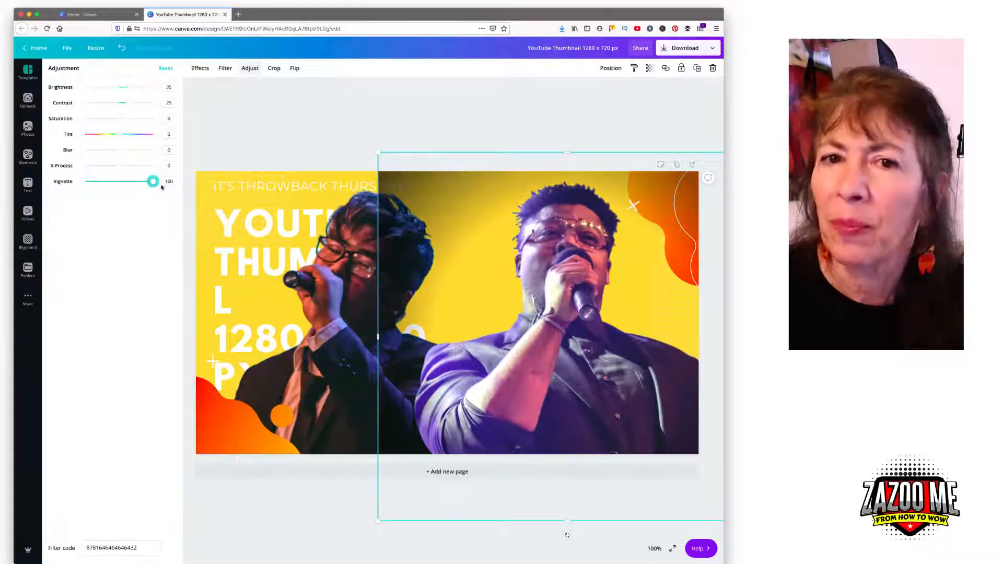
Try the Bad TV effects Fuzz, Rewind, VHS, Rerun and Retro on the purple-lit singer, then set the effect back to None
{"action": "left_click", "coordinate": [199, 69]}
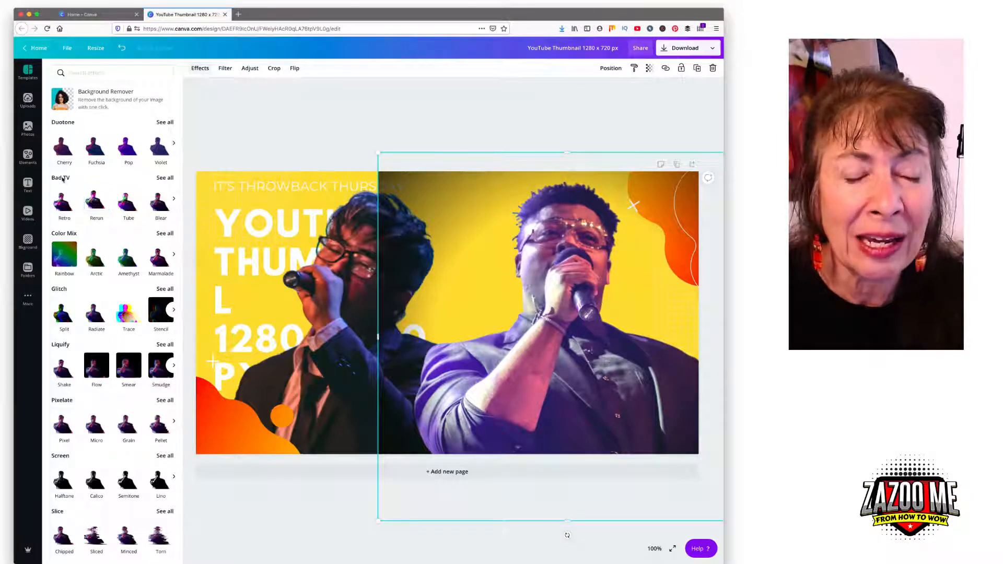
{"action": "left_click", "coordinate": [166, 179]}
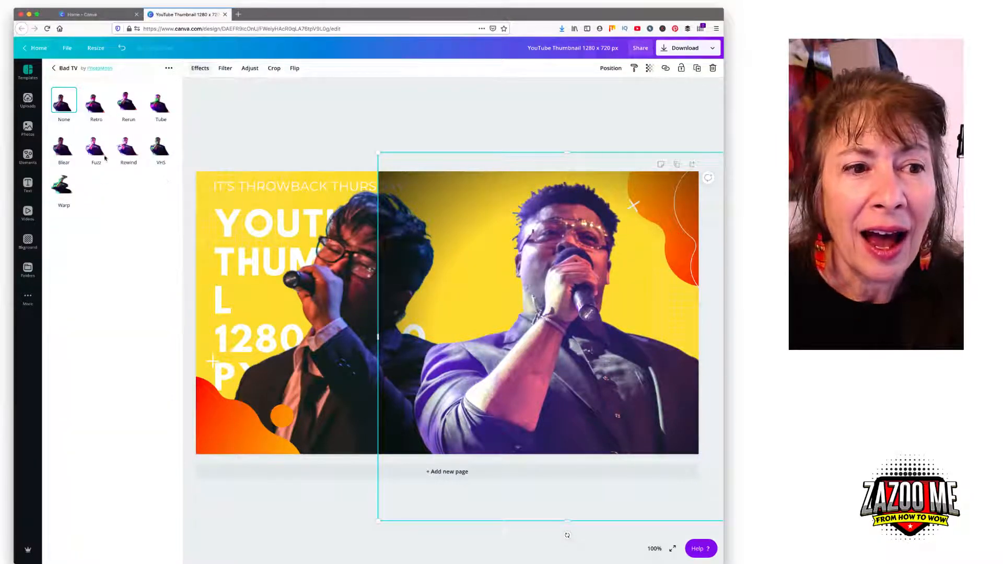
{"action": "left_click", "coordinate": [94, 147]}
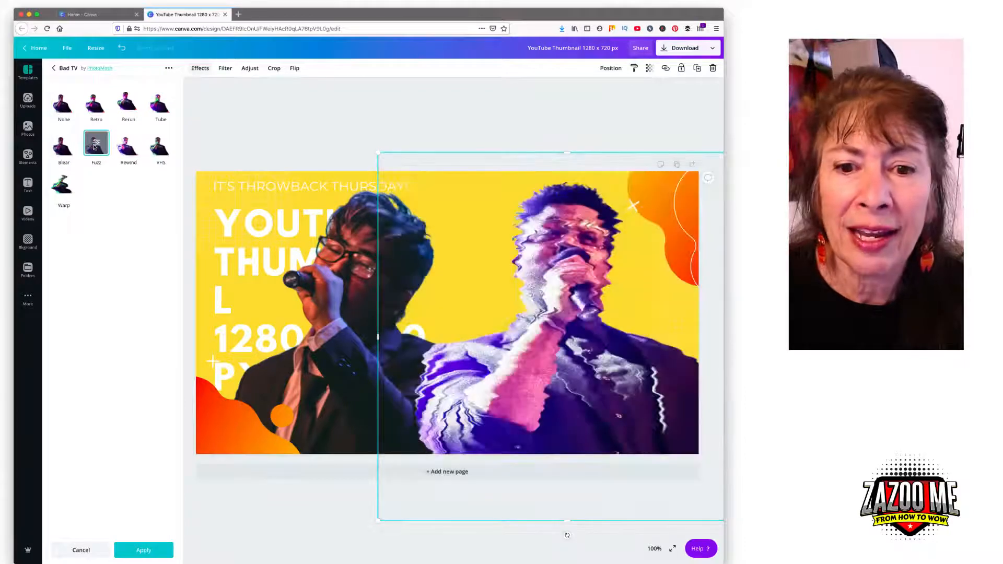
{"action": "left_click", "coordinate": [125, 151]}
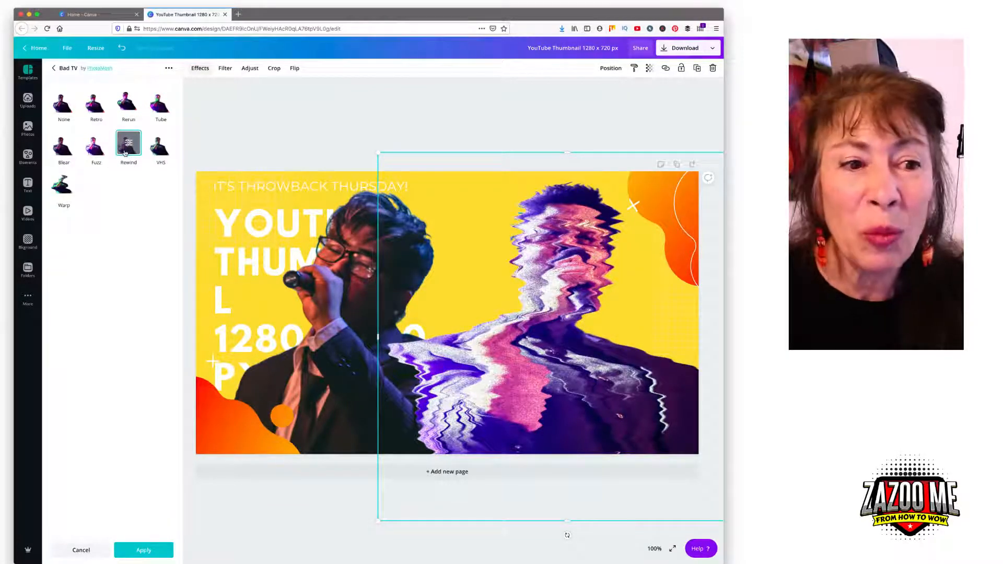
{"action": "left_click", "coordinate": [160, 151]}
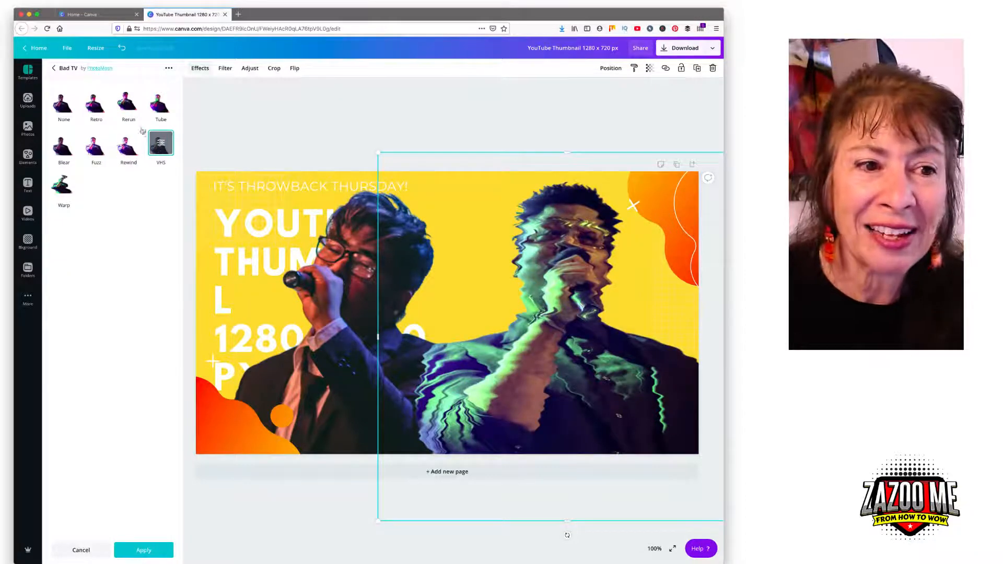
{"action": "left_click", "coordinate": [129, 103]}
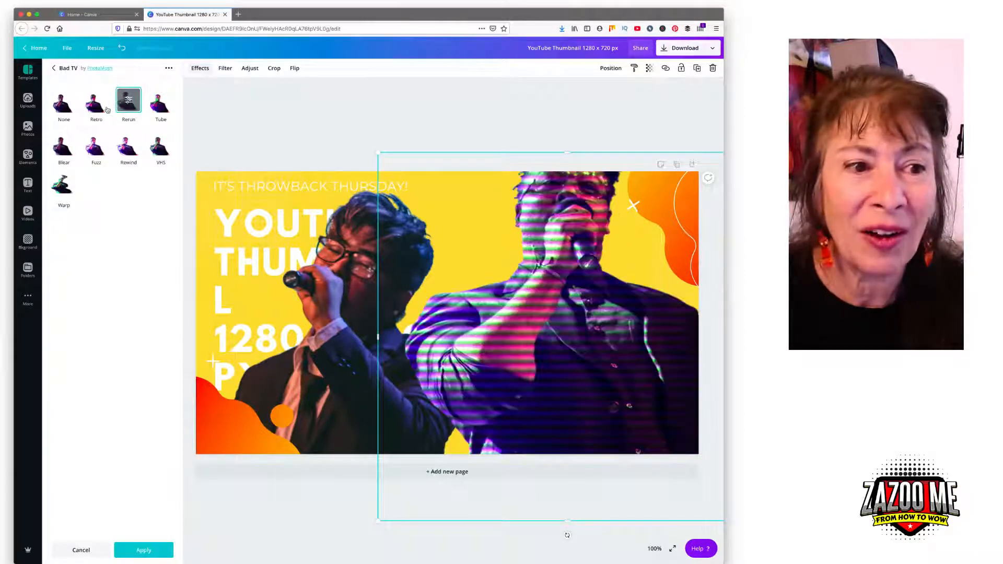
{"action": "left_click", "coordinate": [97, 106]}
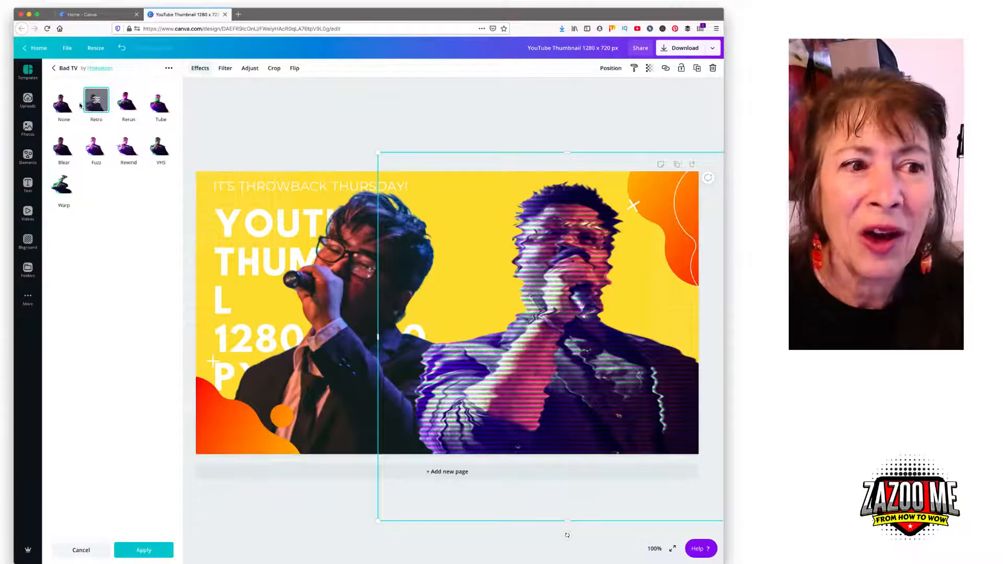
{"action": "left_click", "coordinate": [63, 105]}
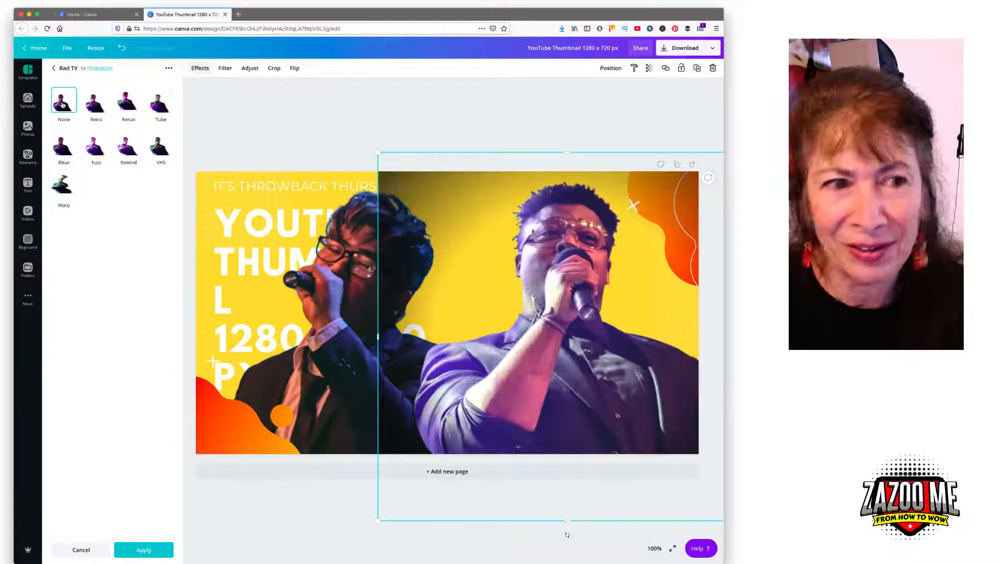
Try the Glitch effect Trace on the purple-lit singer and set the effect back to None
{"action": "left_click", "coordinate": [53, 69]}
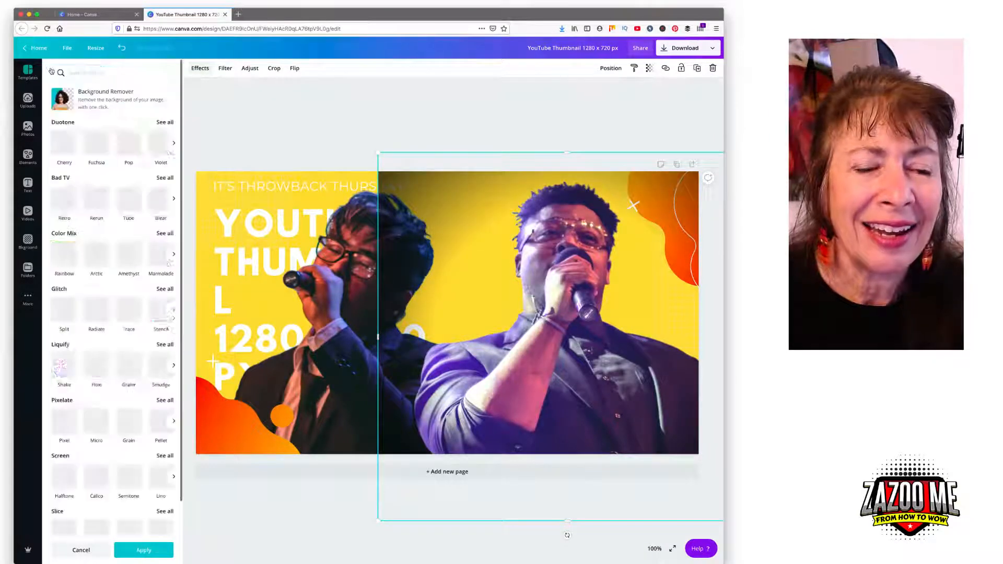
{"action": "left_click", "coordinate": [164, 288]}
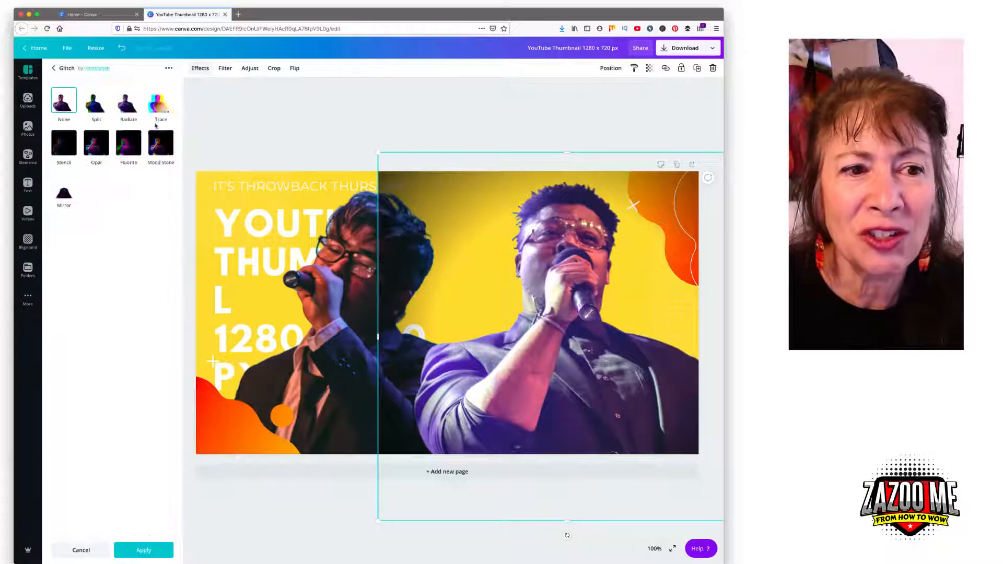
{"action": "left_click", "coordinate": [161, 107]}
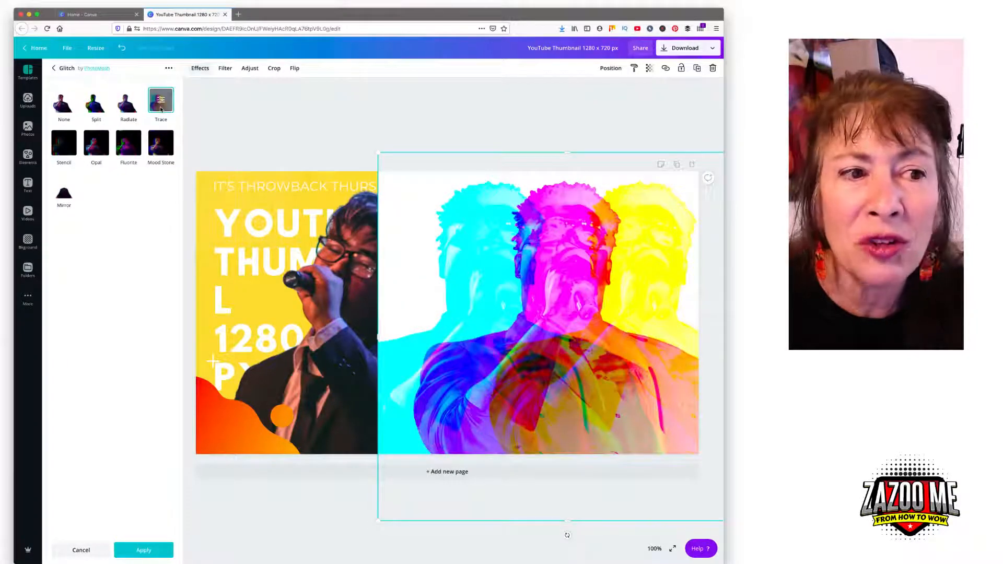
{"action": "left_click", "coordinate": [61, 107]}
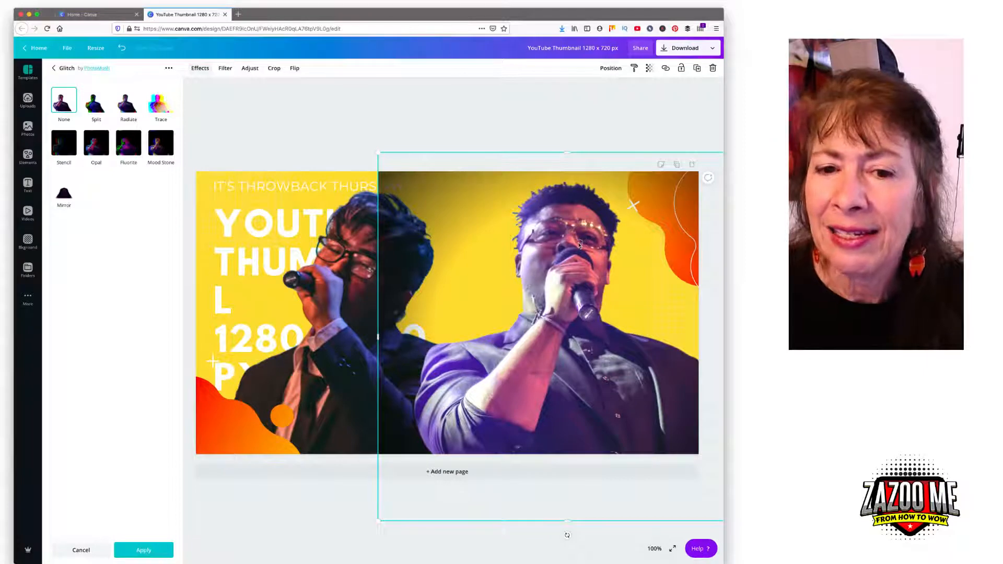
Shift the purple-lit singer cutout slightly left and down on the page
{"action": "mouse_move", "coordinate": [579, 246]}
{"action": "left_mouse_down"}
{"action": "mouse_move", "coordinate": [553, 246]}
{"action": "mouse_move", "coordinate": [577, 246]}
{"action": "left_mouse_up"}
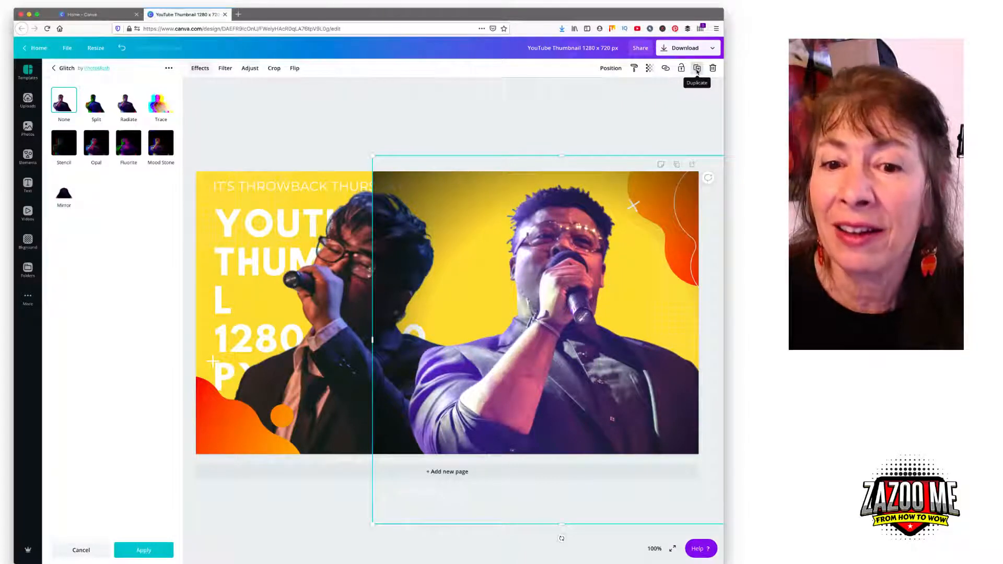
Duplicate the purple-lit singer cutout and apply the Glitch effect Trace to the copy on the page's right half
{"action": "left_click", "coordinate": [697, 71]}
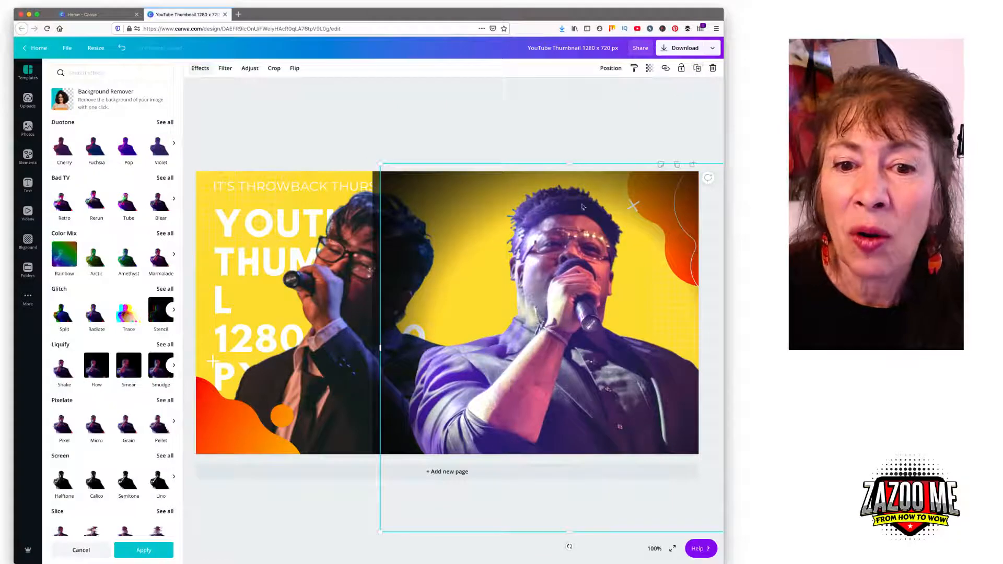
{"action": "mouse_move", "coordinate": [575, 254]}
{"action": "left_mouse_down"}
{"action": "mouse_move", "coordinate": [397, 242]}
{"action": "mouse_move", "coordinate": [579, 239]}
{"action": "mouse_move", "coordinate": [364, 241]}
{"action": "mouse_move", "coordinate": [594, 247]}
{"action": "left_mouse_up"}
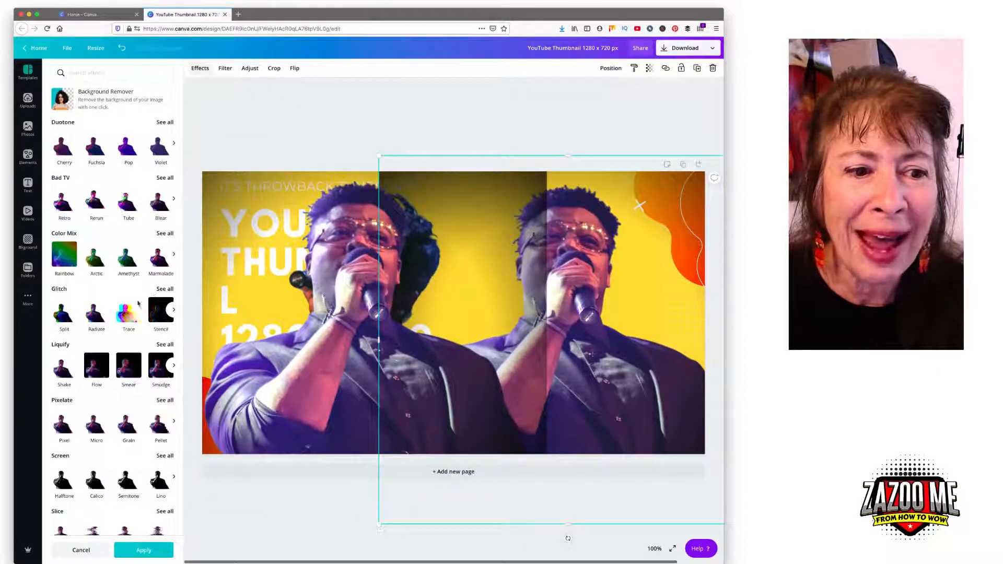
{"action": "left_click", "coordinate": [163, 289]}
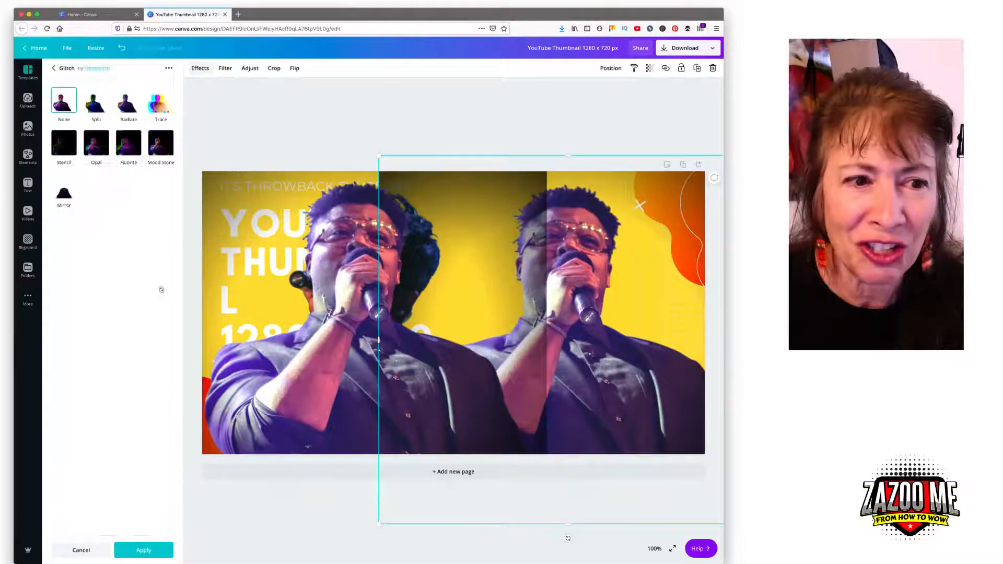
{"action": "left_click", "coordinate": [161, 112]}
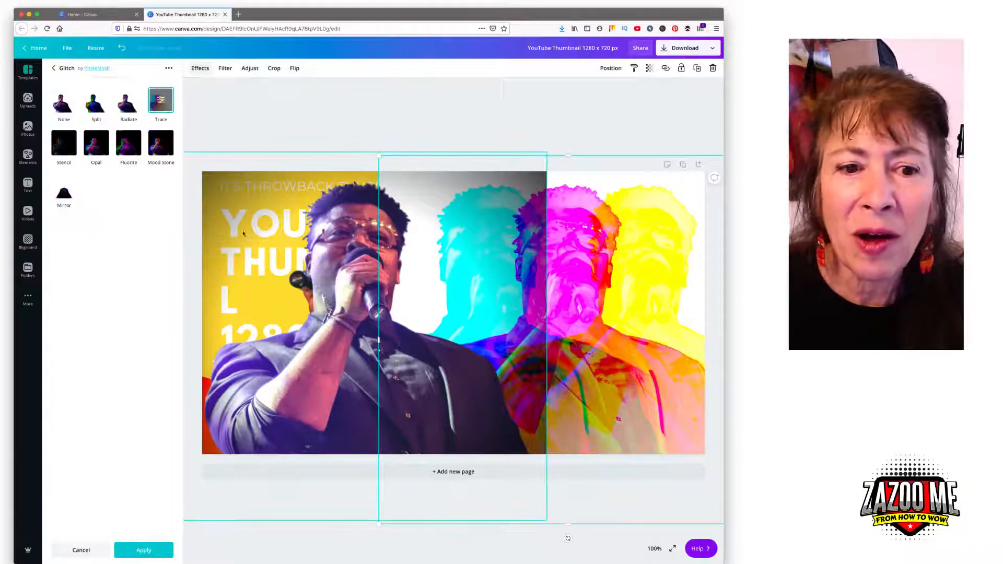
Place the untreated purple-lit singer cutout over the middle figure of the Trace copy
{"action": "mouse_move", "coordinate": [335, 259]}
{"action": "left_mouse_down"}
{"action": "mouse_move", "coordinate": [528, 256]}
{"action": "mouse_move", "coordinate": [625, 267]}
{"action": "mouse_move", "coordinate": [548, 253]}
{"action": "mouse_move", "coordinate": [340, 251]}
{"action": "mouse_move", "coordinate": [594, 235]}
{"action": "left_mouse_up"}
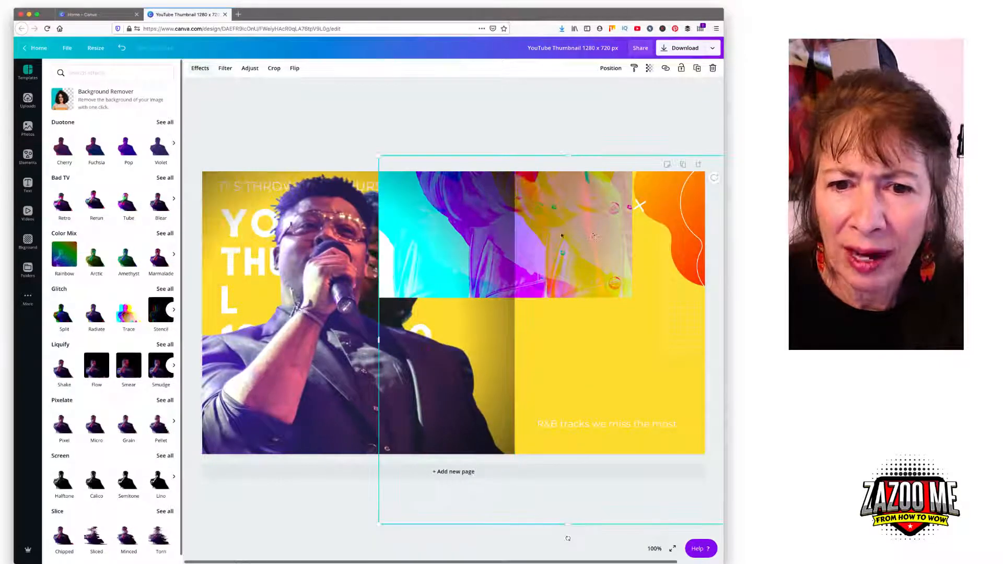
{"action": "left_click", "coordinate": [308, 266]}
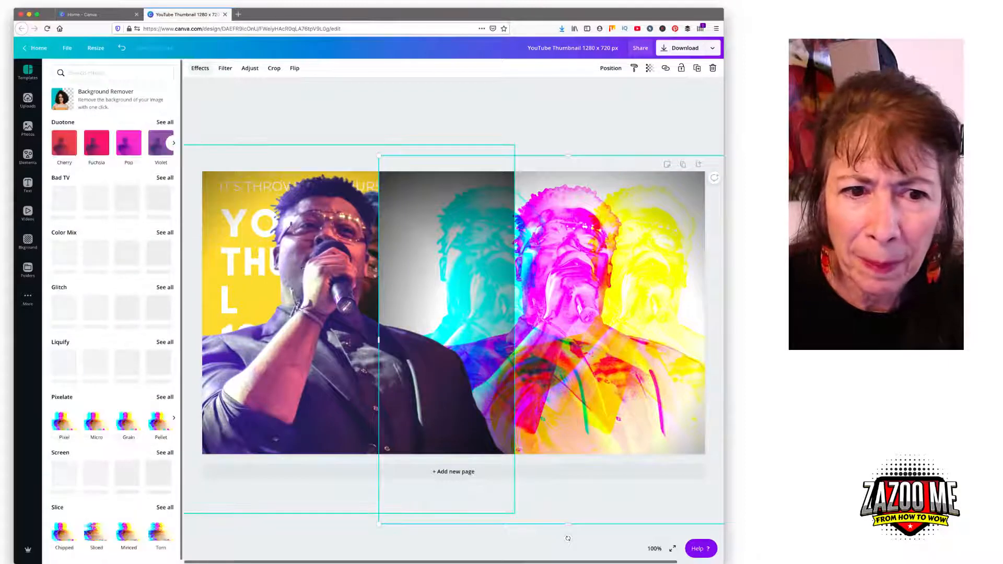
{"action": "left_click_drag", "start_coordinate": [478, 263], "coordinate": [555, 276]}
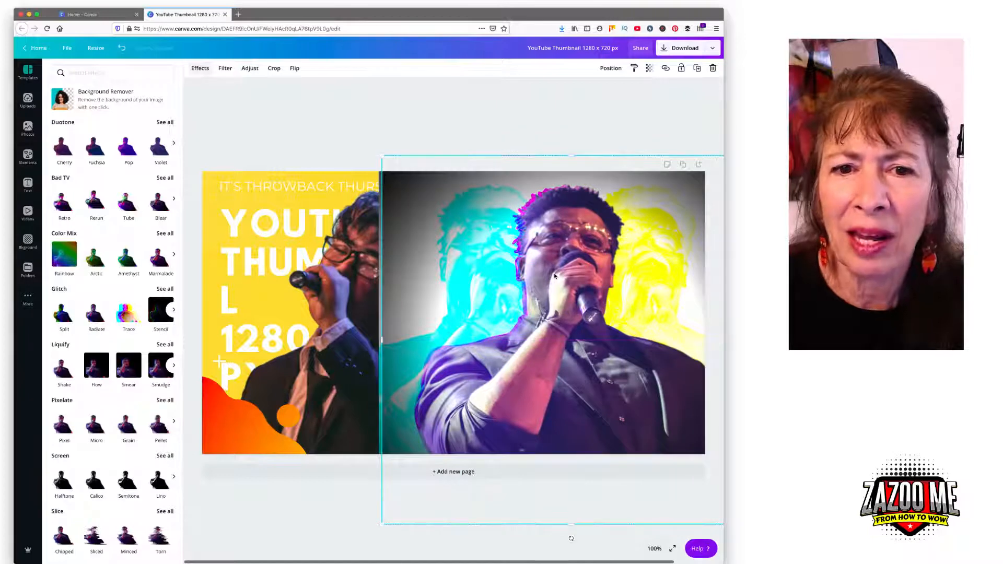
{"action": "left_click", "coordinate": [504, 124]}
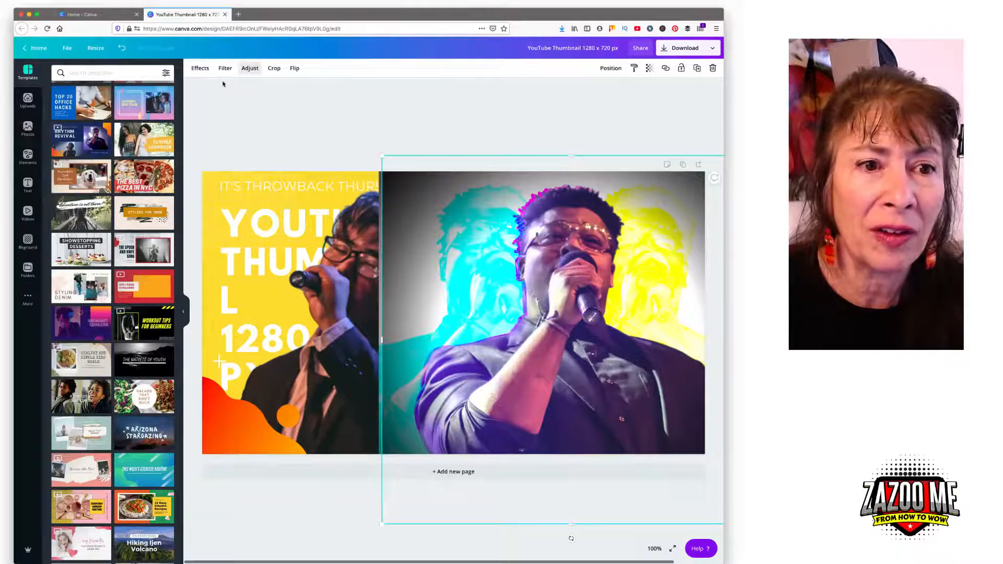
Set the vignette to 0 on both the untreated purple-lit singer cutout and the Trace copy
{"action": "left_click", "coordinate": [250, 68]}
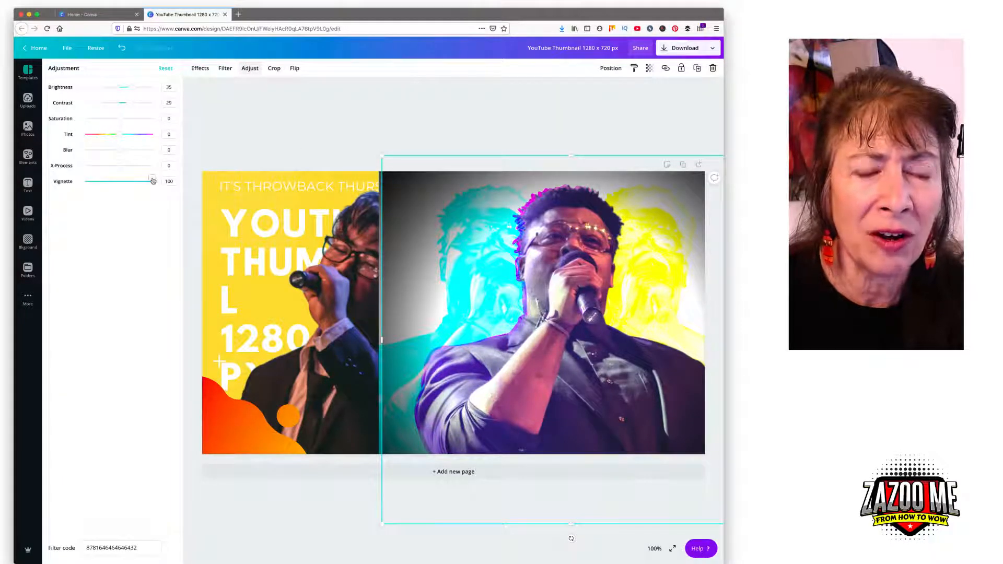
{"action": "left_click_drag", "start_coordinate": [140, 183], "coordinate": [61, 185]}
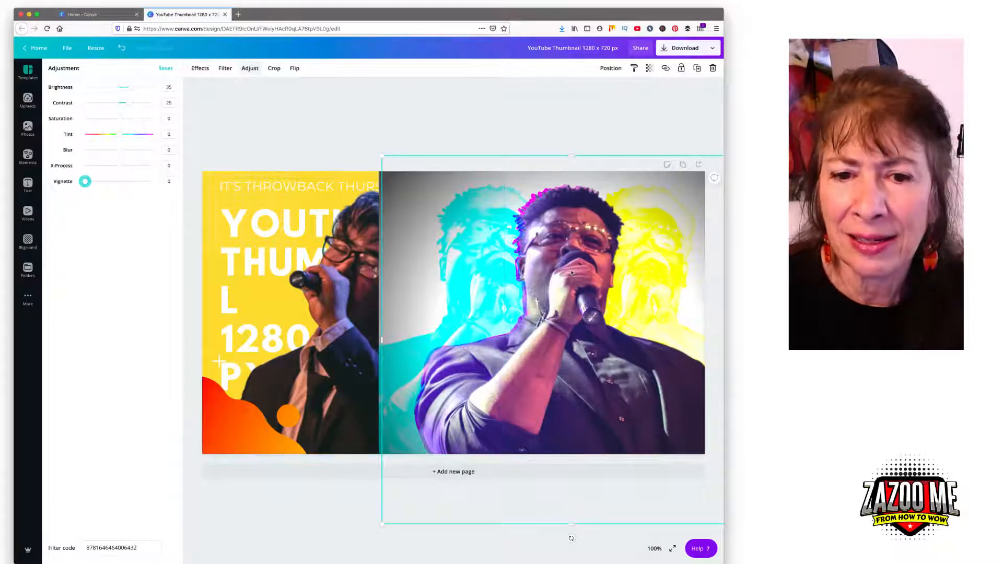
{"action": "left_click_drag", "start_coordinate": [571, 273], "coordinate": [364, 261]}
{"action": "left_click", "coordinate": [623, 260]}
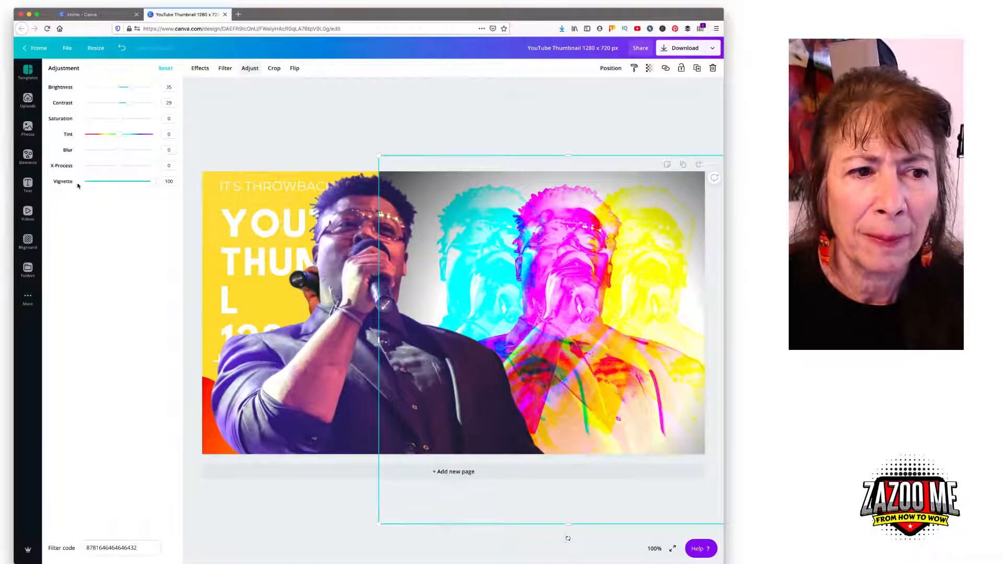
{"action": "left_click_drag", "start_coordinate": [121, 186], "coordinate": [85, 181]}
{"action": "left_click", "coordinate": [412, 242]}
{"action": "left_click_drag", "start_coordinate": [411, 242], "coordinate": [463, 247]}
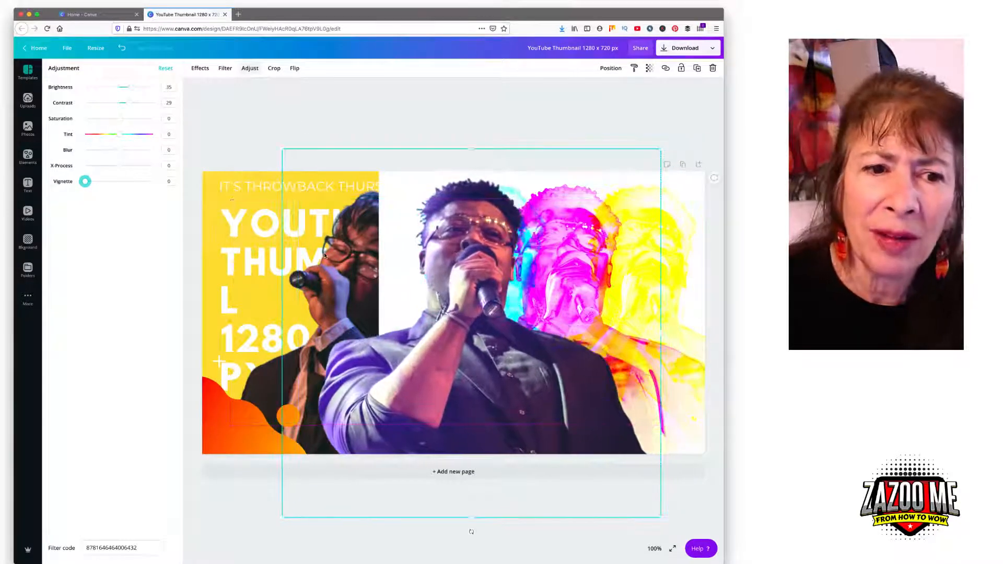
{"action": "left_click", "coordinate": [655, 549]}
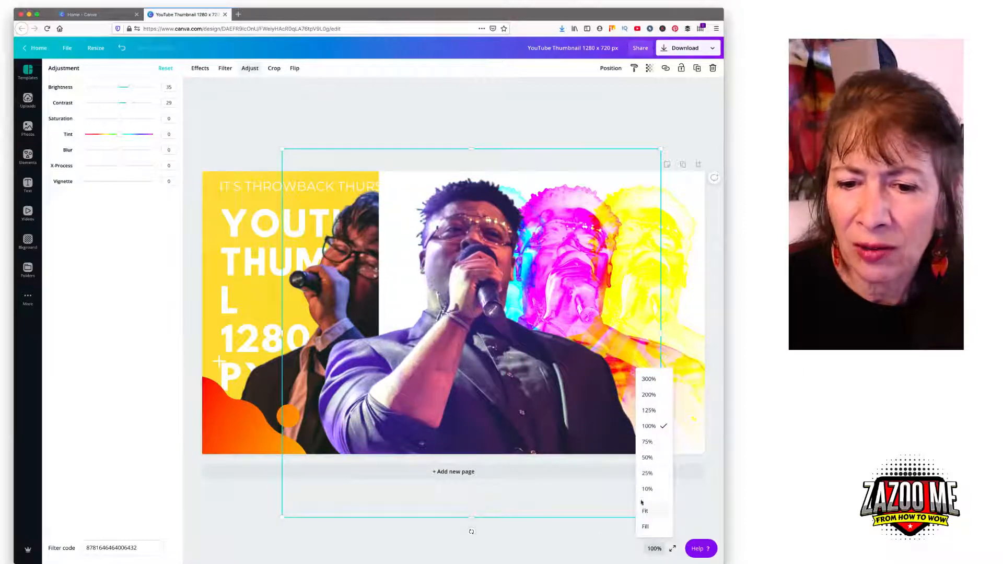
{"action": "left_click", "coordinate": [648, 473]}
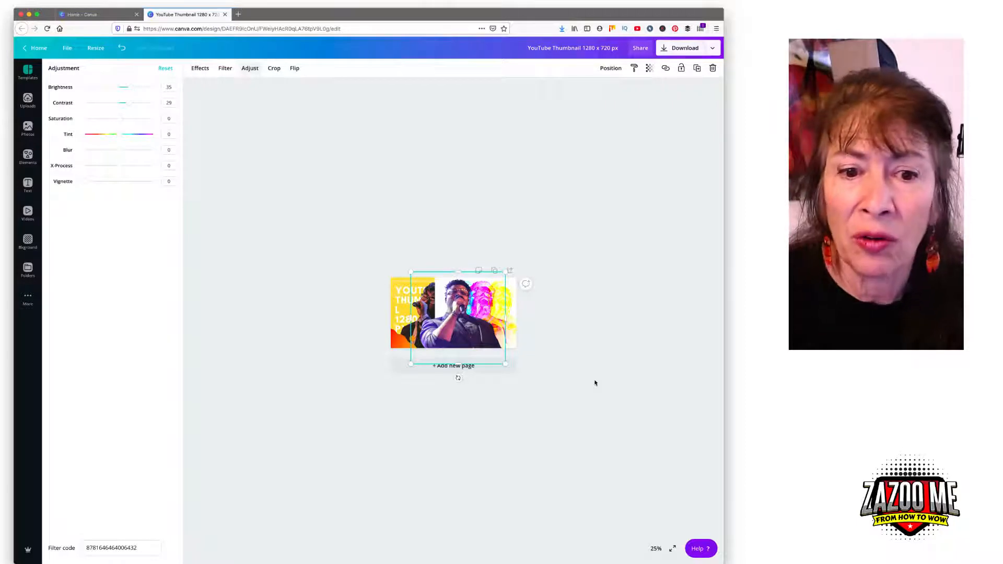
{"action": "left_click", "coordinate": [397, 293]}
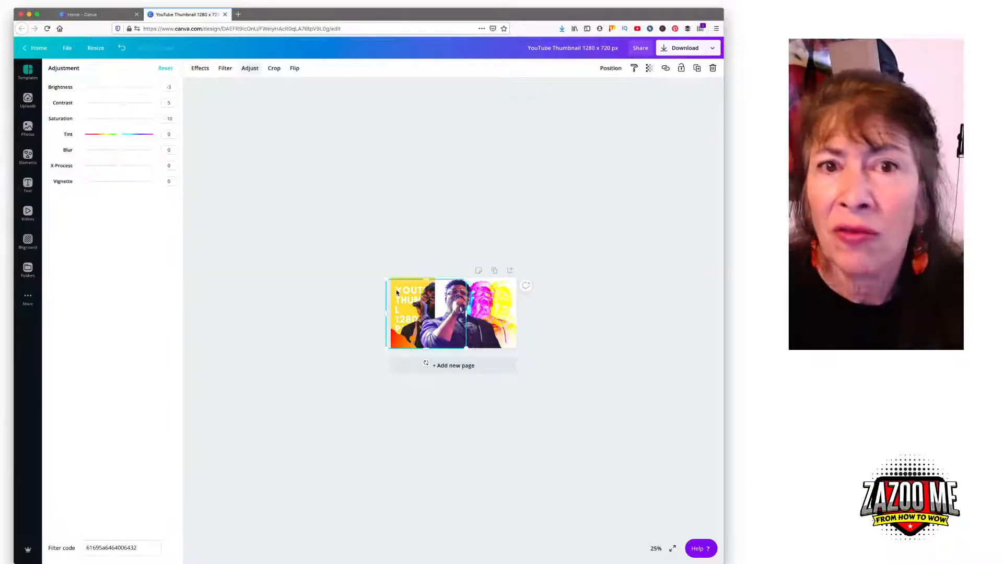
{"action": "left_click", "coordinate": [656, 549]}
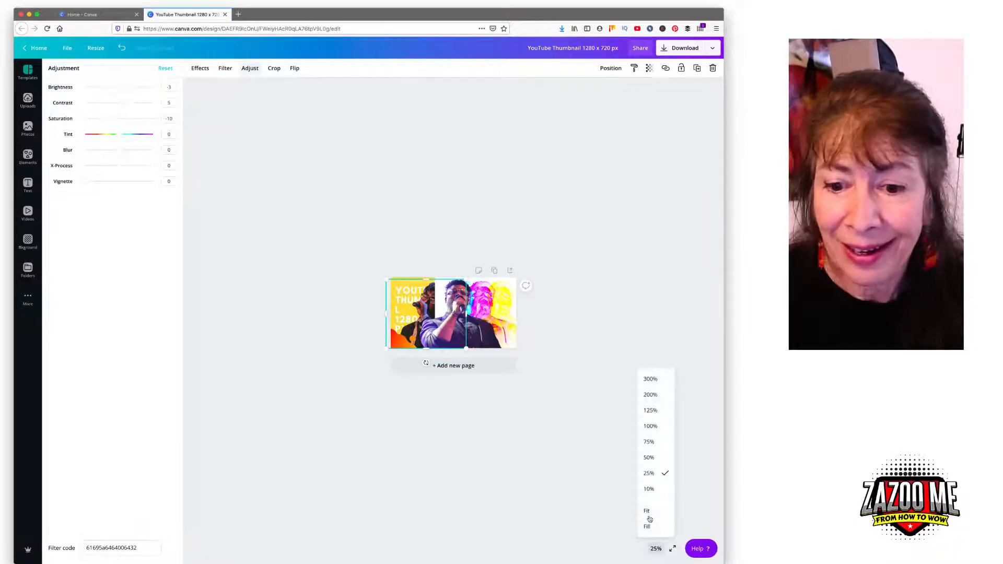
{"action": "left_click", "coordinate": [650, 427]}
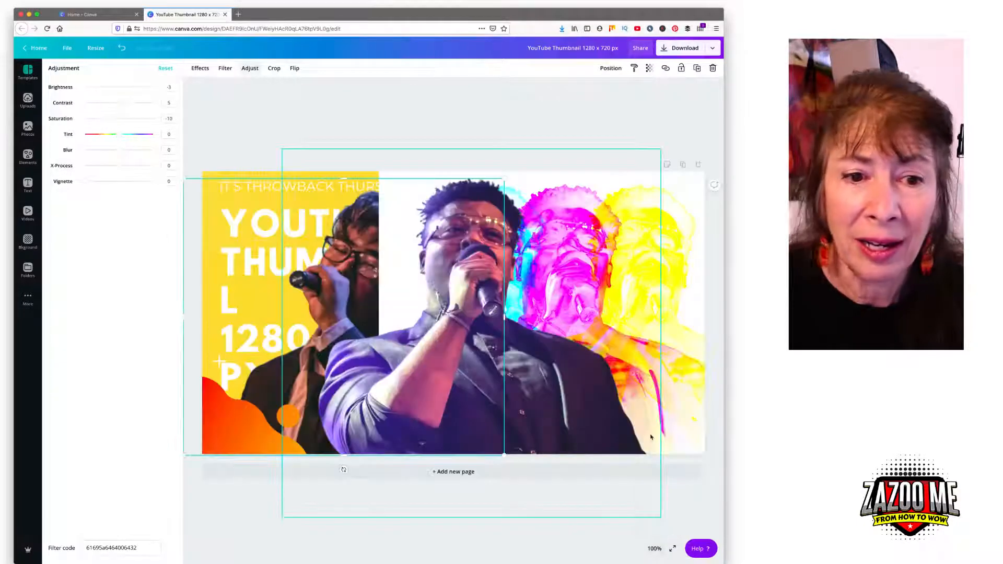
Send the Trace copy to the back and position the untreated purple-lit singer over its middle figure
{"action": "left_click_drag", "start_coordinate": [513, 286], "coordinate": [370, 285]}
{"action": "left_click", "coordinate": [358, 275]}
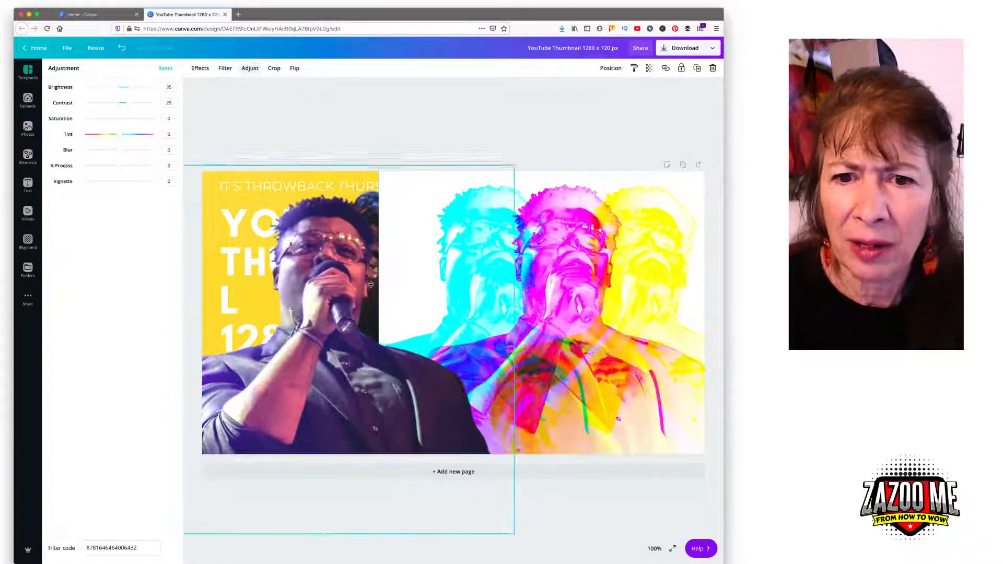
{"action": "left_click", "coordinate": [578, 258]}
{"action": "left_click", "coordinate": [611, 68]}
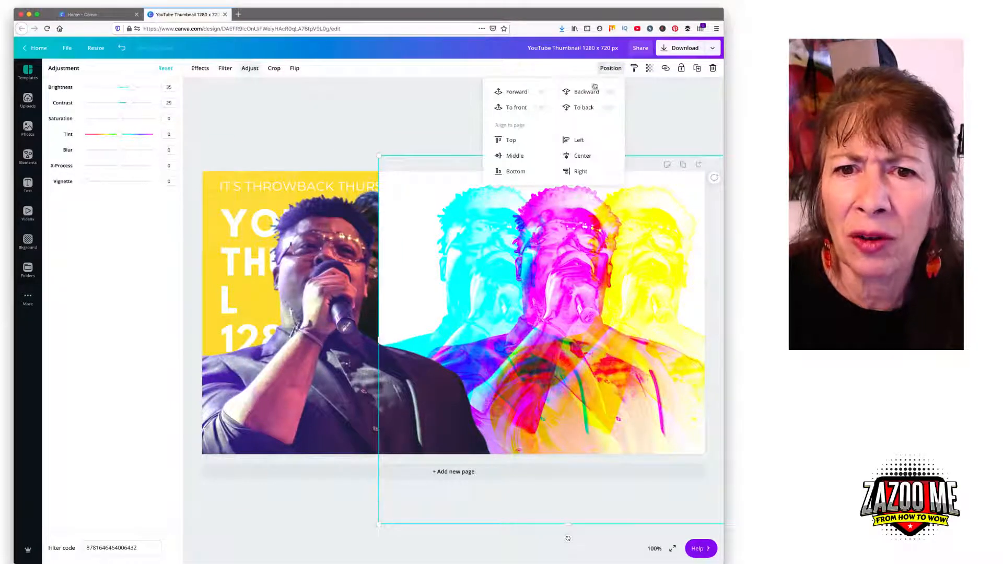
{"action": "left_click", "coordinate": [577, 108]}
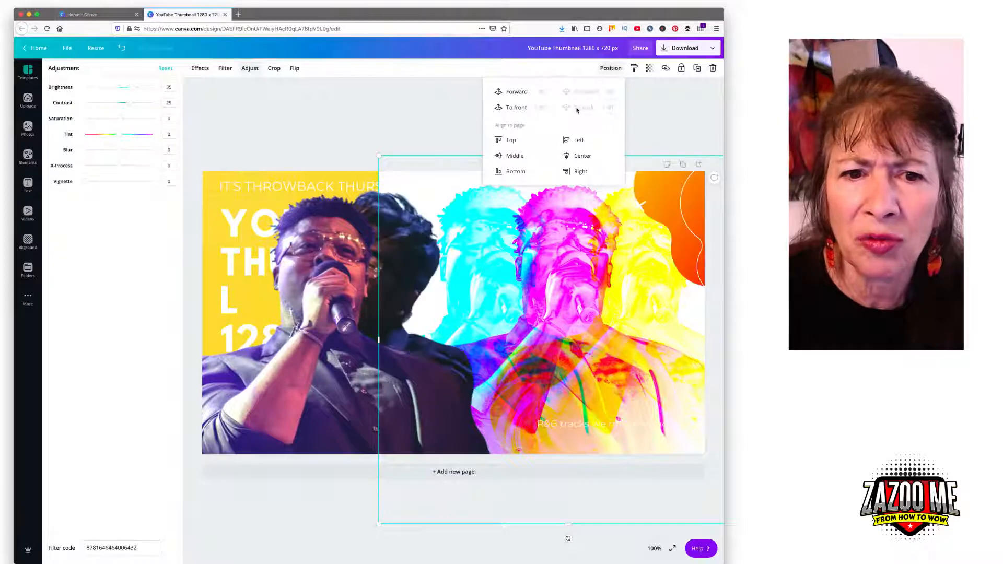
{"action": "left_click", "coordinate": [438, 102]}
{"action": "left_click_drag", "start_coordinate": [332, 250], "coordinate": [576, 231]}
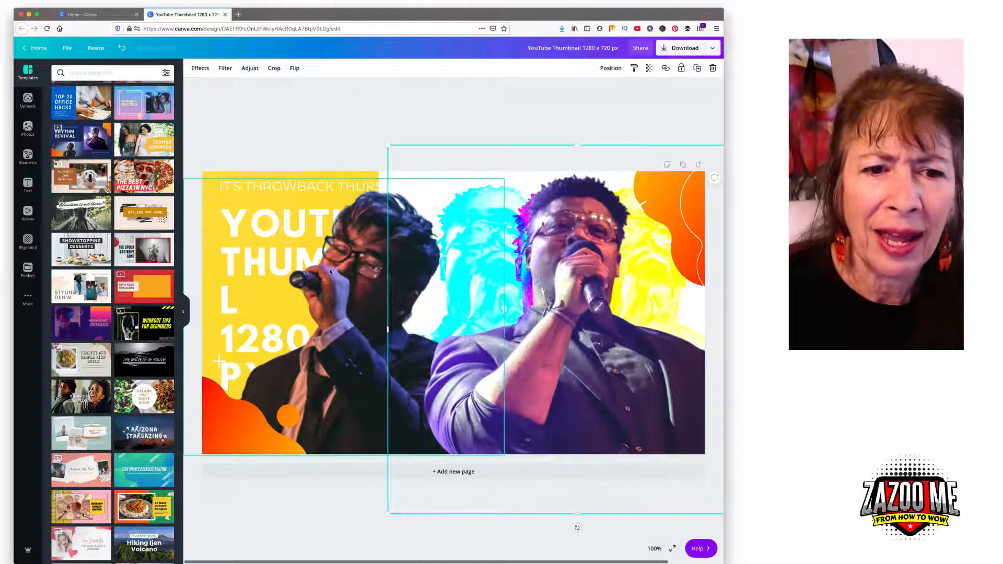
Set the brightness of the dark-suited singer on the page's left half to 48
{"action": "left_click", "coordinate": [376, 277]}
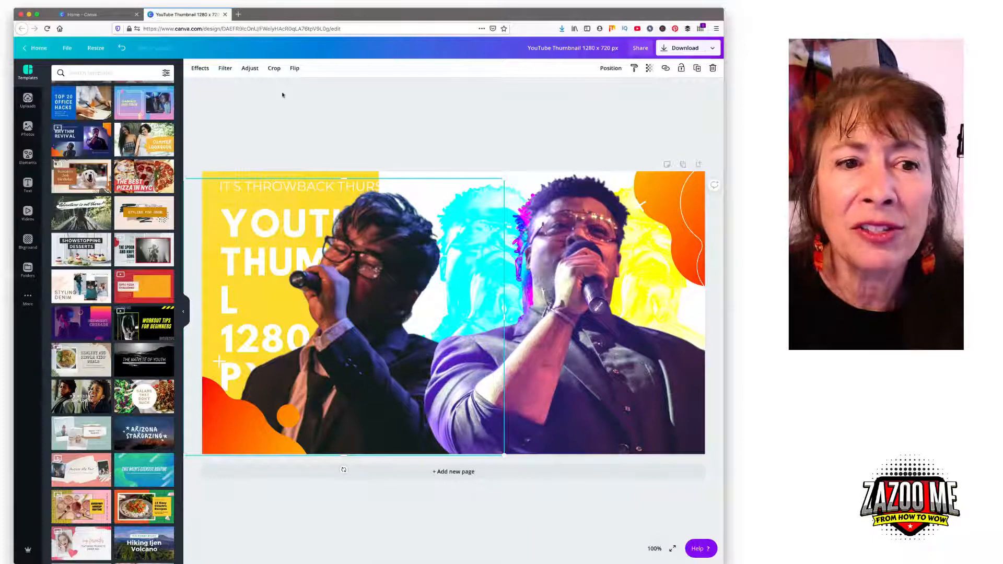
{"action": "left_click", "coordinate": [250, 68]}
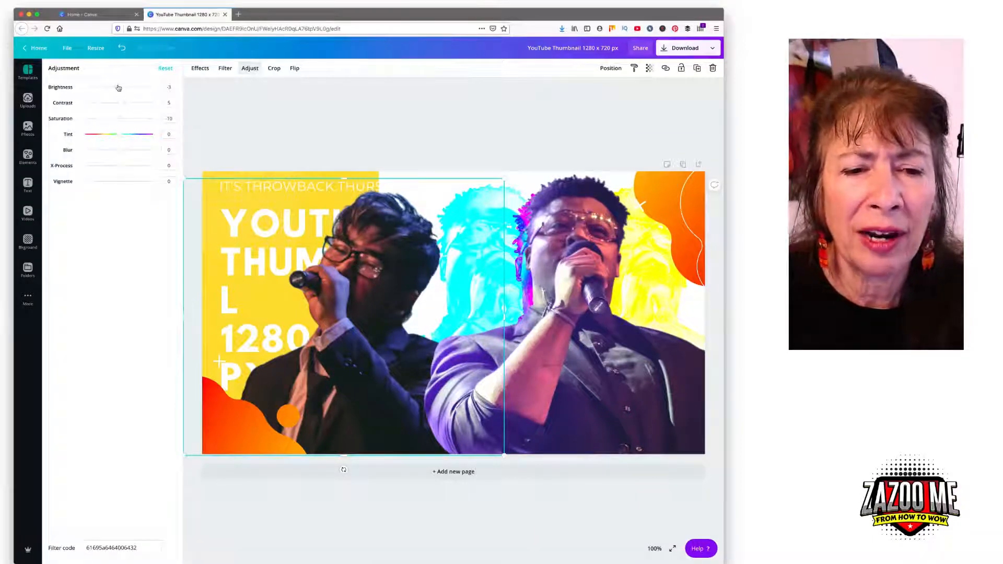
{"action": "left_click_drag", "start_coordinate": [119, 88], "coordinate": [135, 91]}
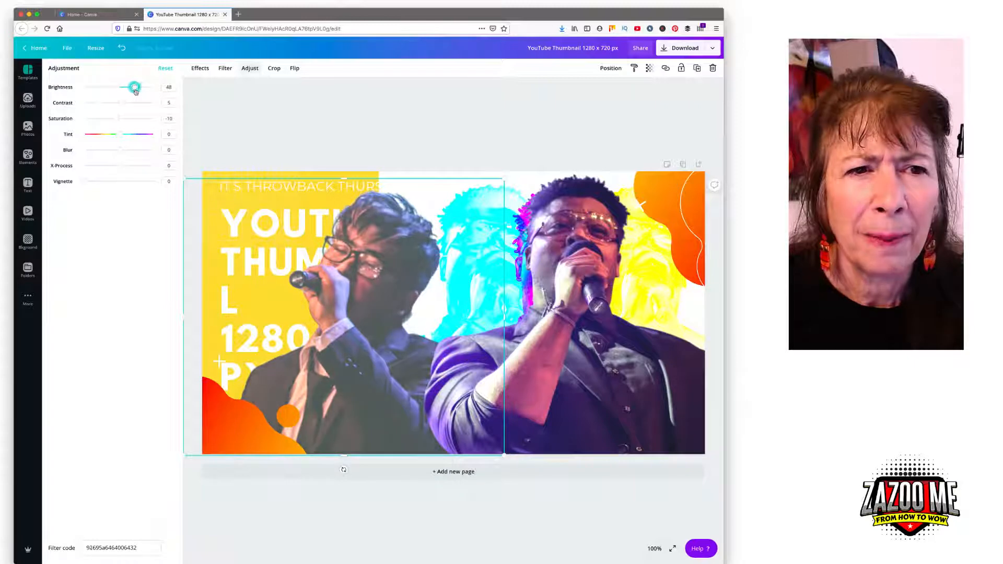
Try the Selfie, Epic and Solar filters on the dark-suited singer
{"action": "left_click", "coordinate": [223, 69]}
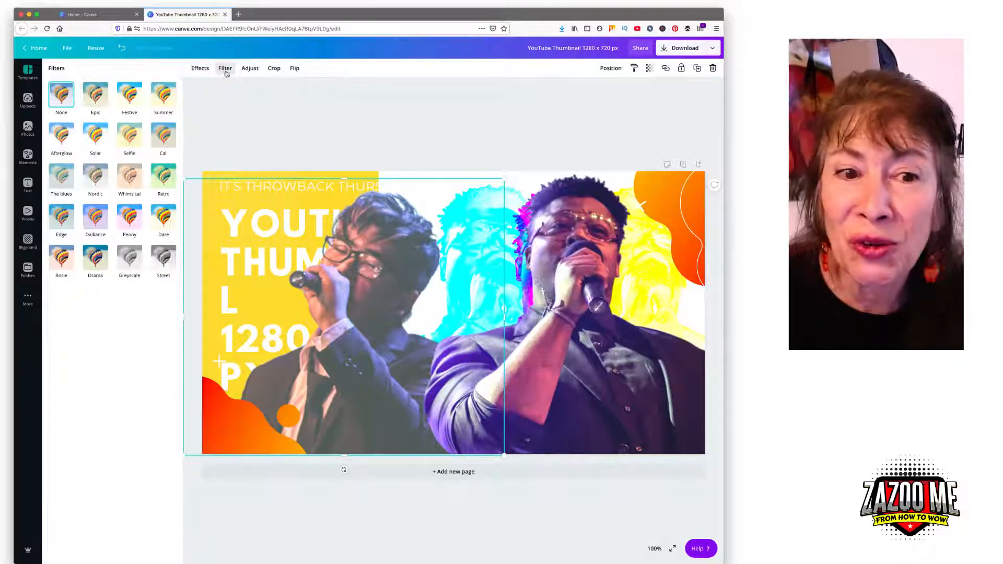
{"action": "left_click", "coordinate": [342, 130]}
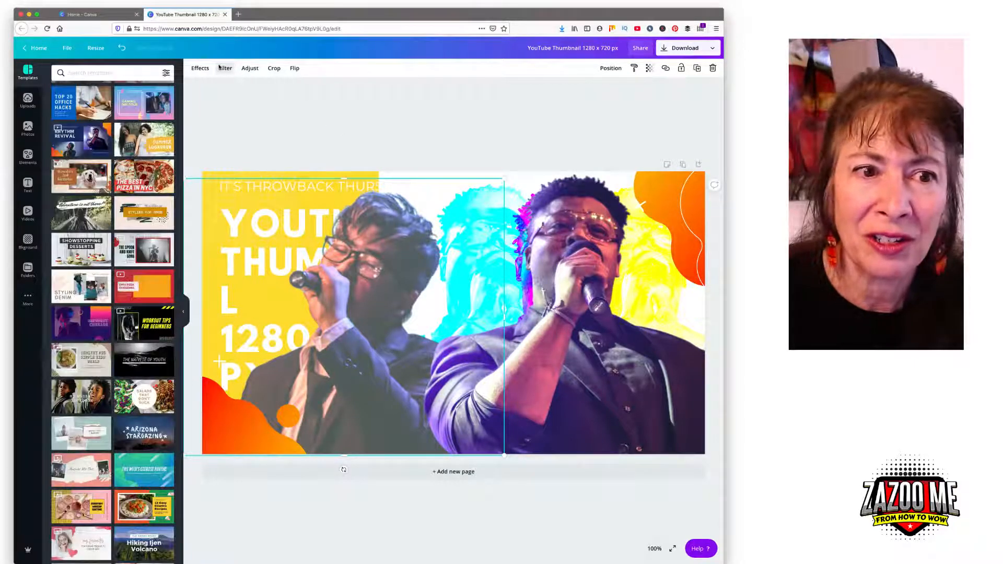
{"action": "left_click", "coordinate": [224, 68]}
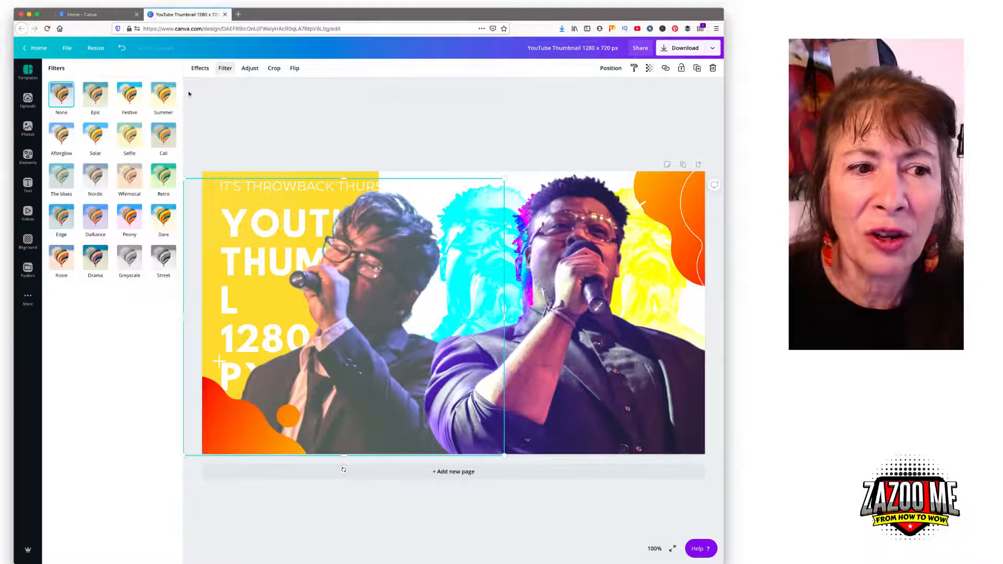
{"action": "left_click", "coordinate": [131, 181]}
{"action": "left_click", "coordinate": [131, 136]}
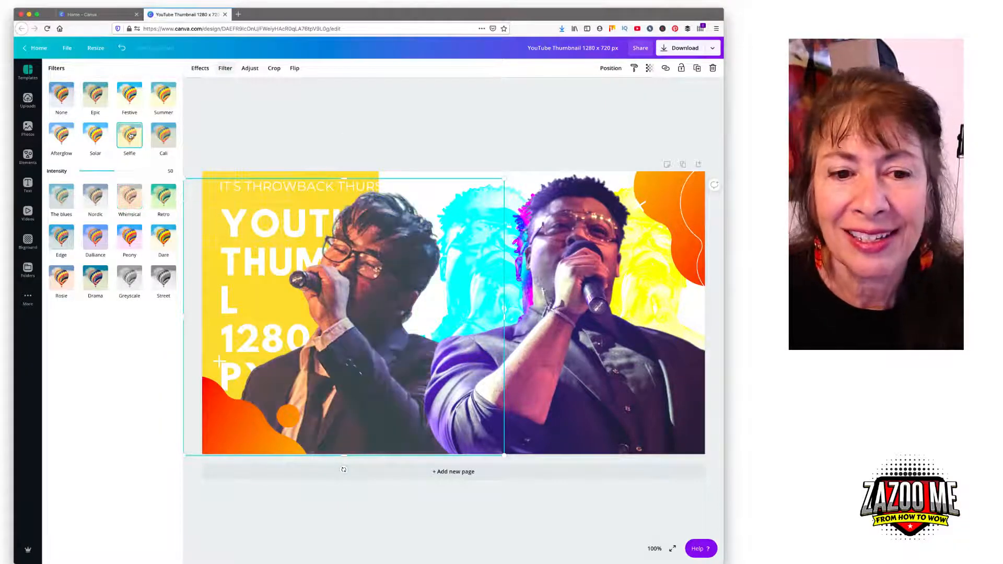
{"action": "left_click", "coordinate": [98, 96]}
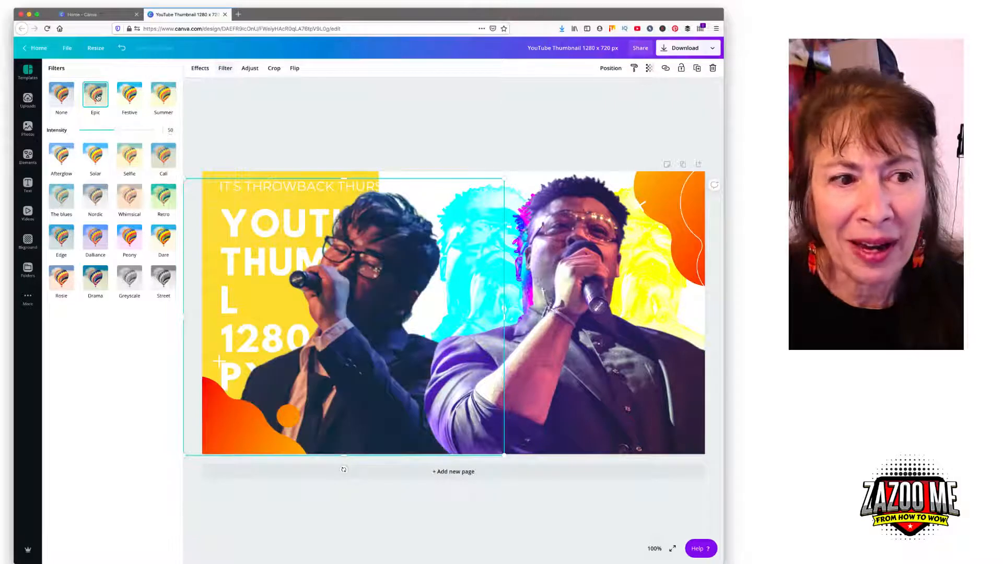
{"action": "left_click", "coordinate": [95, 152]}
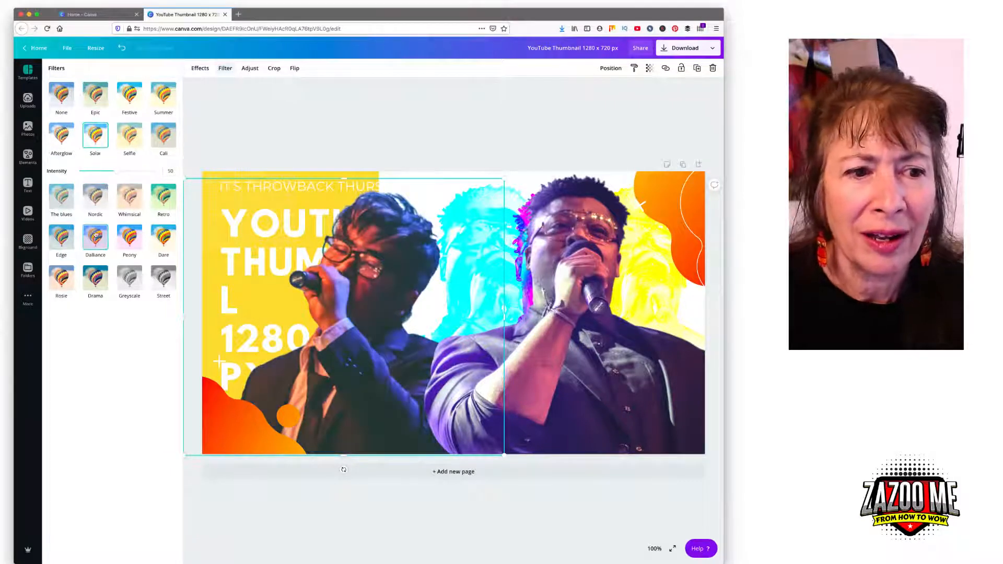
Try the Peony, Rosie, Greyscale, Street and Dare filters on the dark-suited singer, and set his filter back to None
{"action": "left_click", "coordinate": [124, 246]}
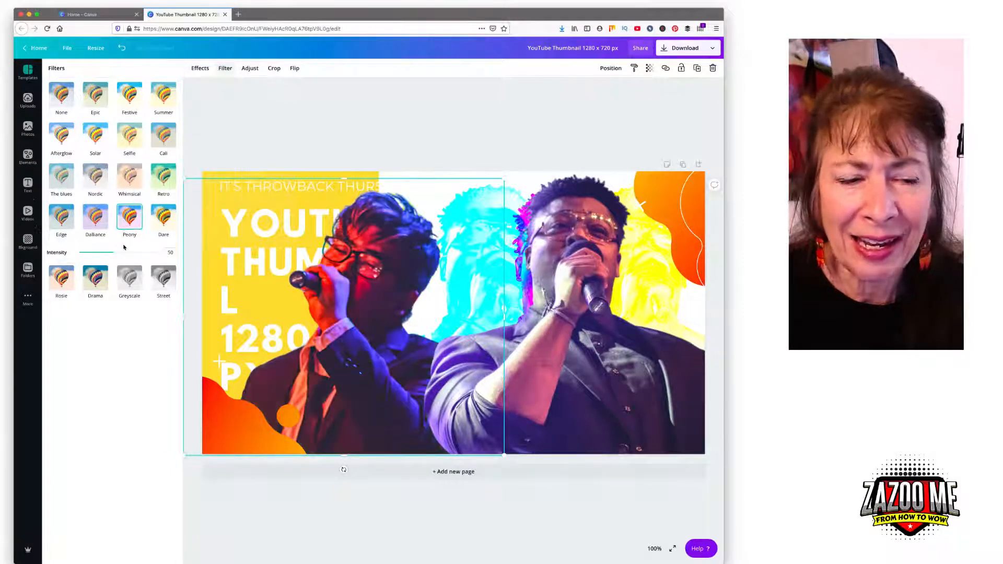
{"action": "left_click", "coordinate": [56, 288]}
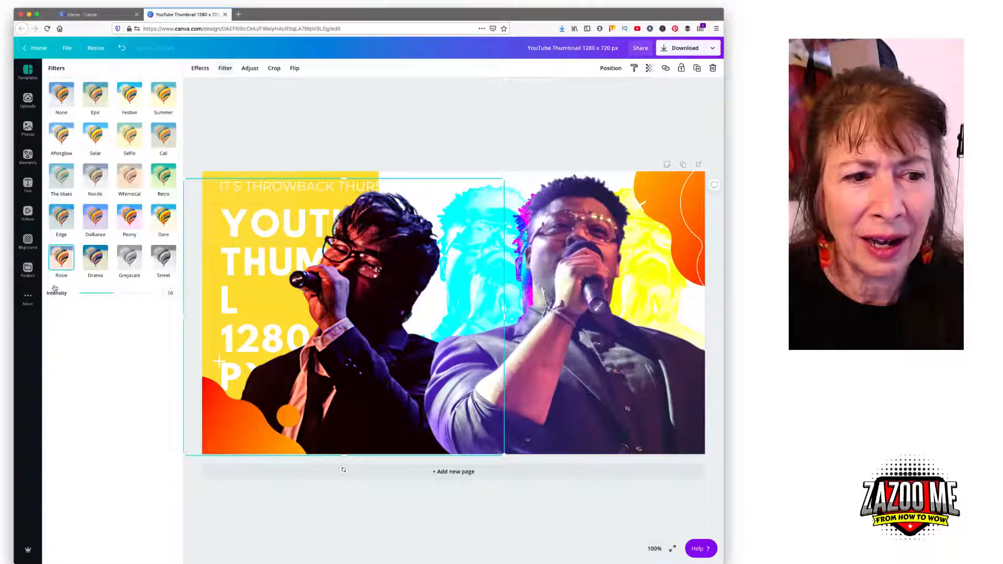
{"action": "left_click", "coordinate": [131, 263]}
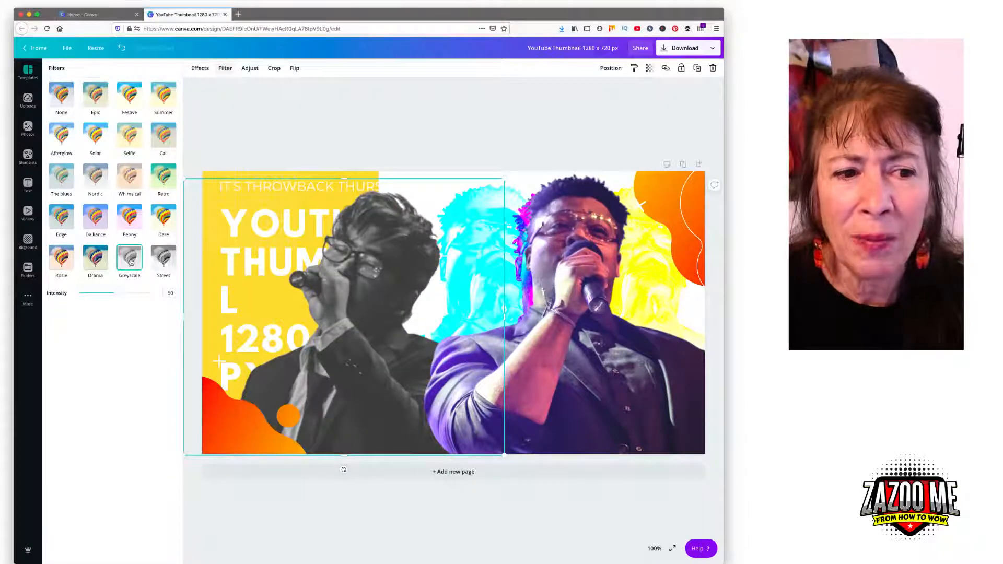
{"action": "left_click", "coordinate": [160, 261]}
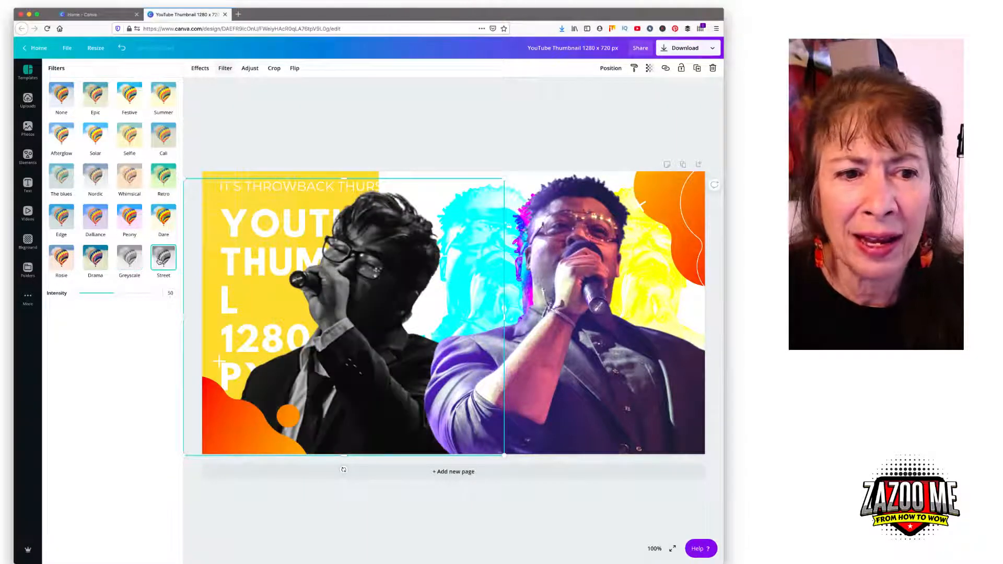
{"action": "left_click", "coordinate": [161, 222]}
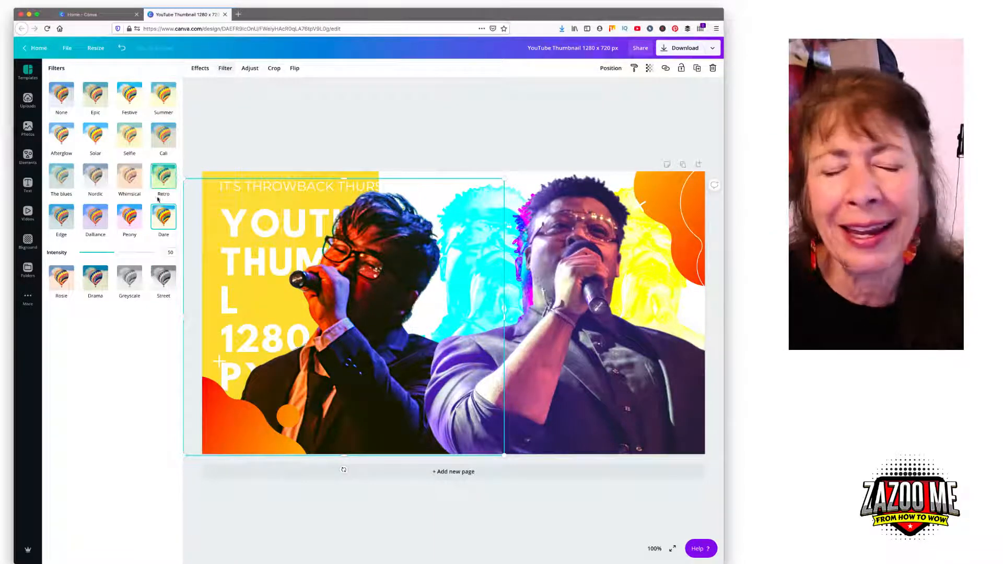
{"action": "left_click", "coordinate": [60, 92]}
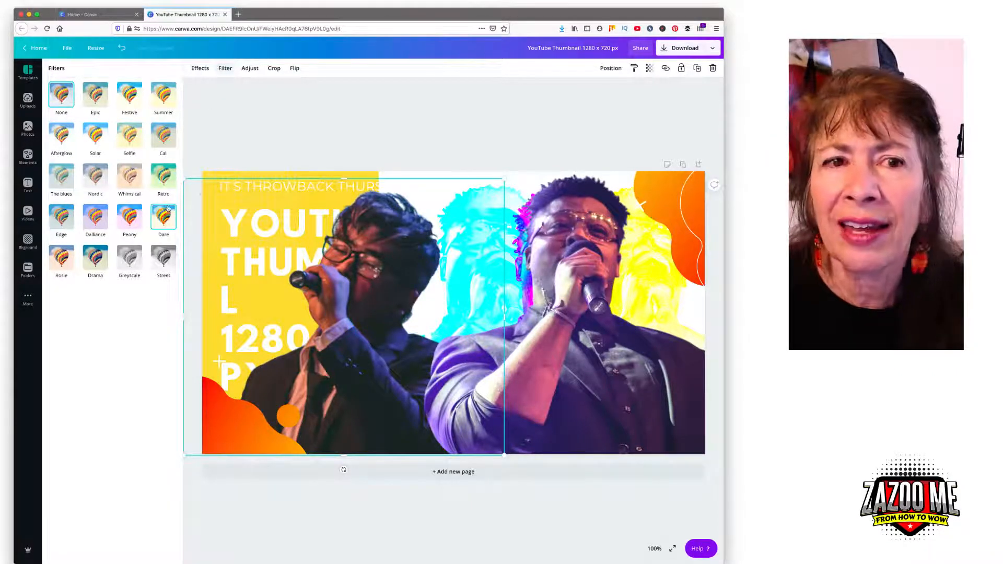
Flip the dark-suited singer horizontally, trying a vertical flip as well, and move him close behind the purple-lit singer
{"action": "left_click", "coordinate": [295, 69]}
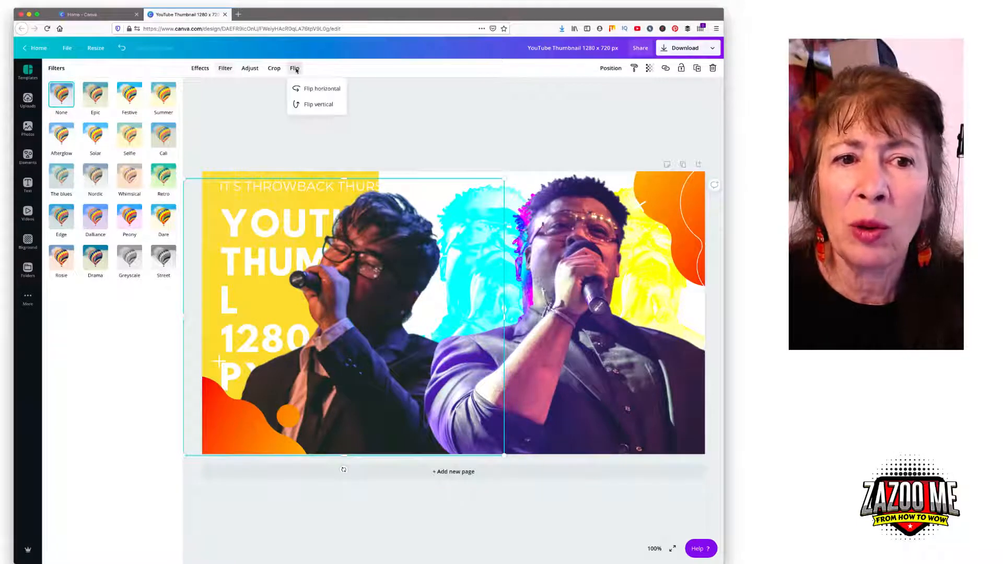
{"action": "left_click", "coordinate": [316, 90]}
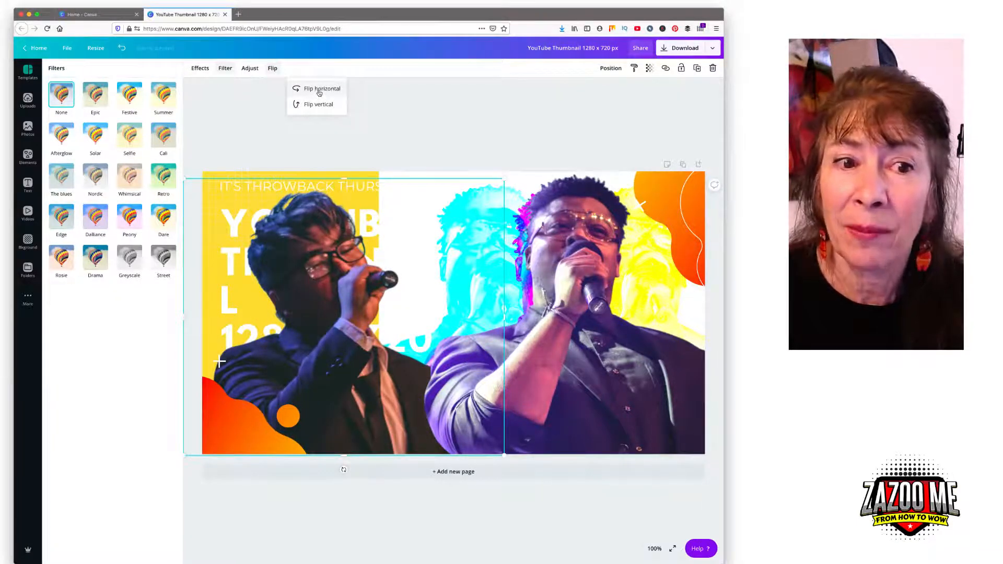
{"action": "left_click", "coordinate": [317, 105]}
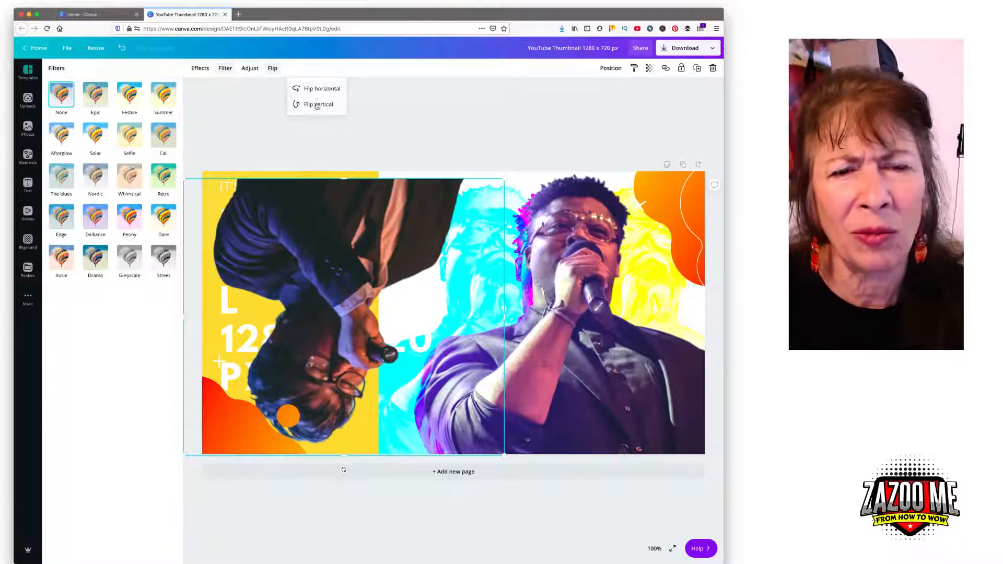
{"action": "left_click", "coordinate": [318, 105]}
{"action": "left_click_drag", "start_coordinate": [313, 245], "coordinate": [423, 251]}
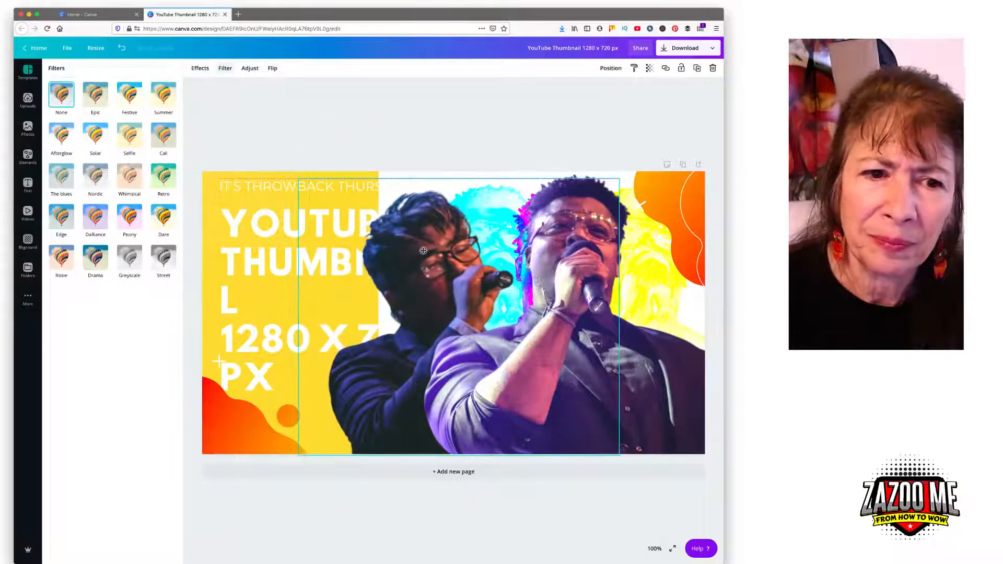
Shift the grouped text slightly down and ungroup the throwback line from the YouTube thumbnail heading
{"action": "left_click", "coordinate": [264, 252]}
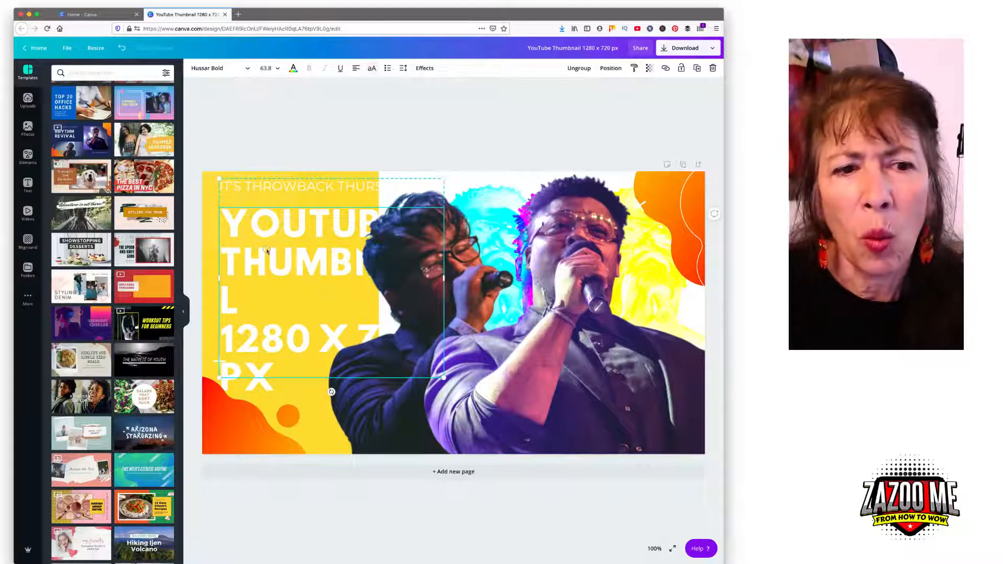
{"action": "mouse_move", "coordinate": [266, 252]}
{"action": "left_mouse_down"}
{"action": "mouse_move", "coordinate": [285, 299]}
{"action": "mouse_move", "coordinate": [262, 242]}
{"action": "mouse_move", "coordinate": [264, 258]}
{"action": "left_mouse_up"}
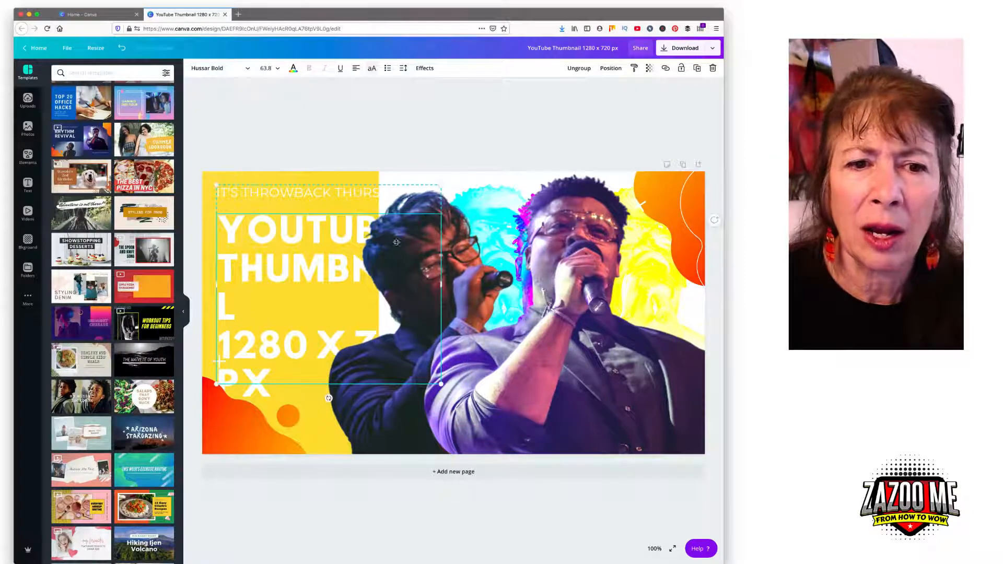
{"action": "left_click", "coordinate": [264, 268]}
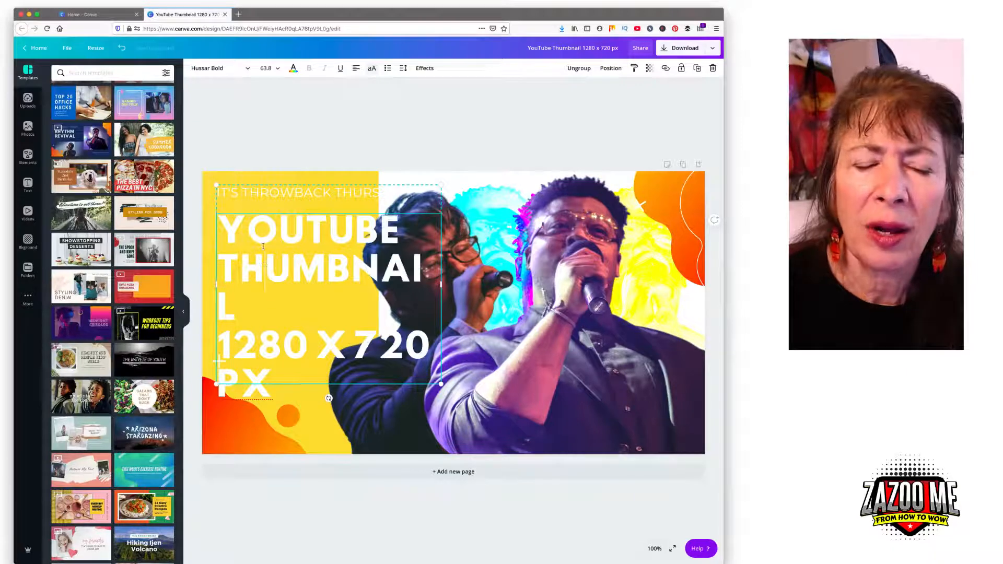
{"action": "left_click", "coordinate": [579, 68]}
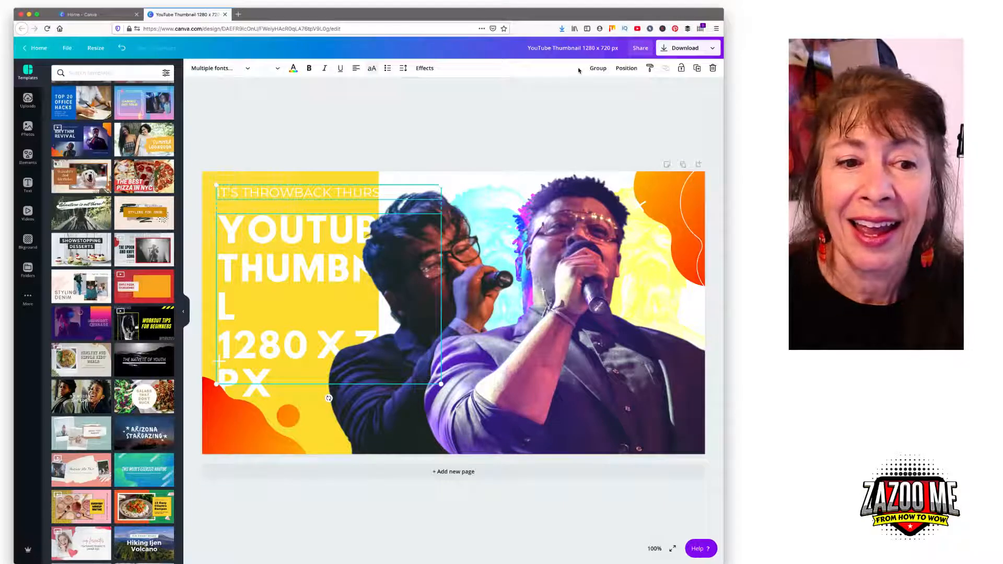
{"action": "left_click", "coordinate": [596, 68]}
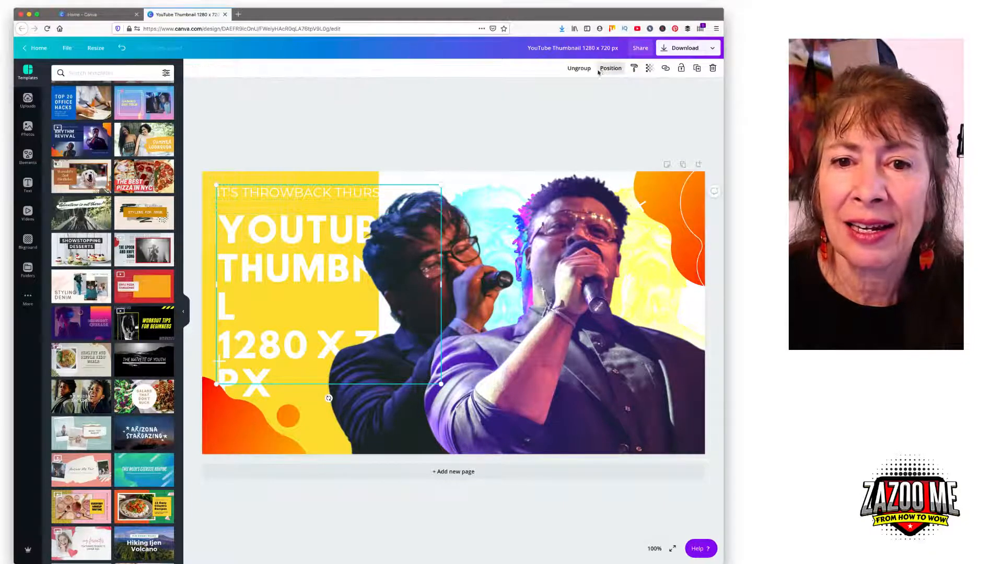
{"action": "left_click", "coordinate": [580, 68]}
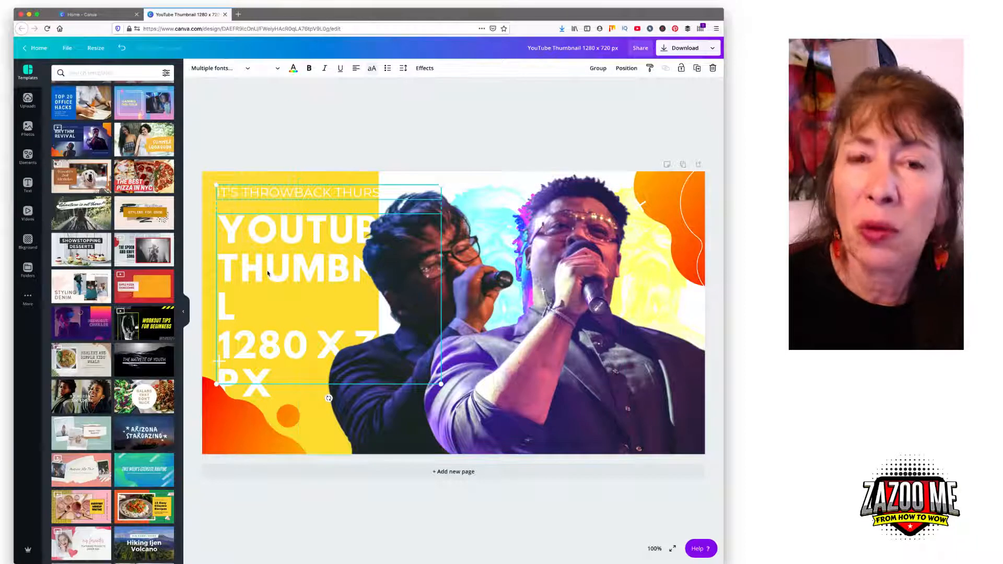
{"action": "mouse_move", "coordinate": [271, 269]}
{"action": "left_mouse_down"}
{"action": "mouse_move", "coordinate": [262, 213]}
{"action": "mouse_move", "coordinate": [274, 274]}
{"action": "left_mouse_up"}
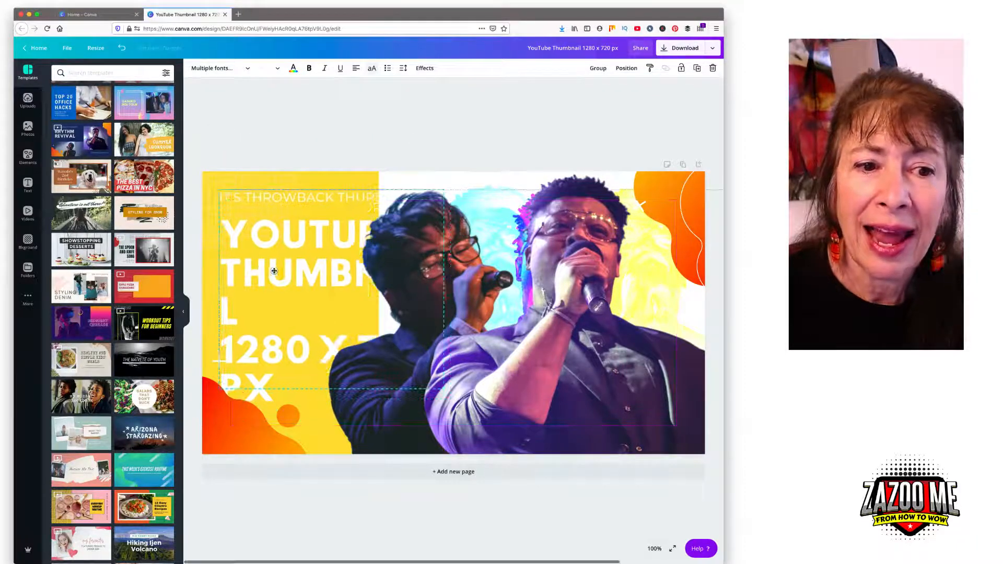
{"action": "left_click", "coordinate": [308, 140]}
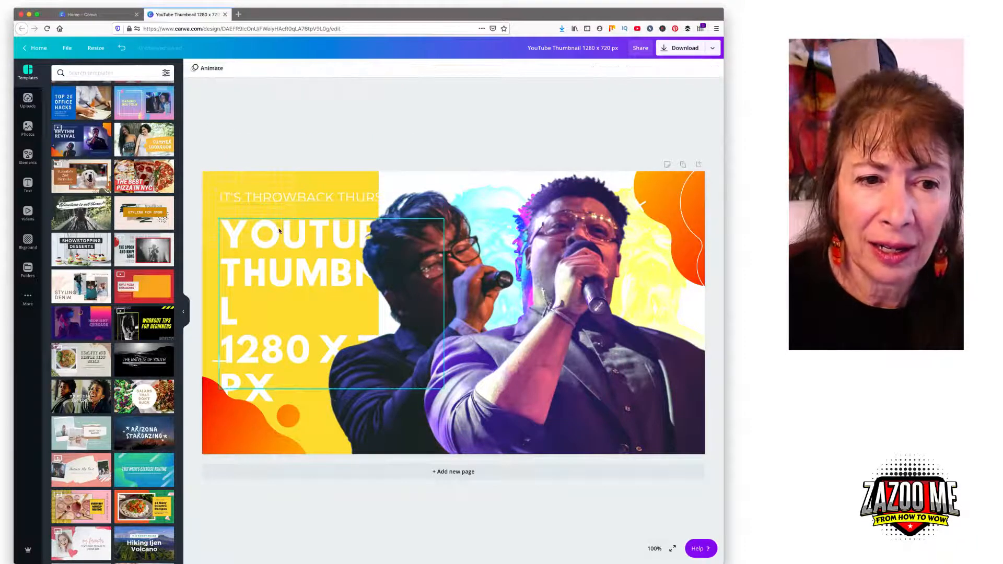
Delete the YouTube thumbnail heading and the throwback line above it from the page
{"action": "left_click", "coordinate": [279, 231]}
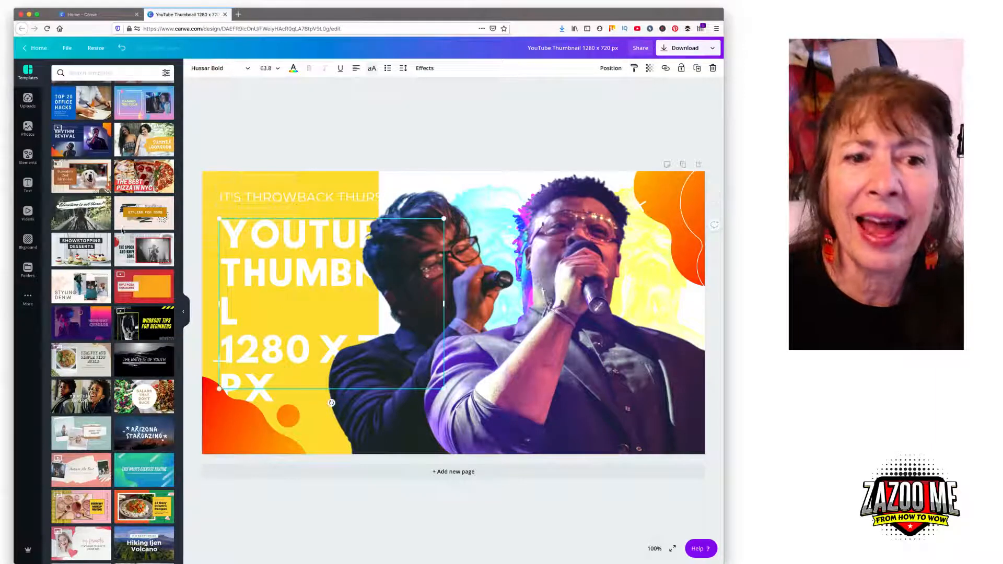
{"action": "left_click", "coordinate": [27, 184]}
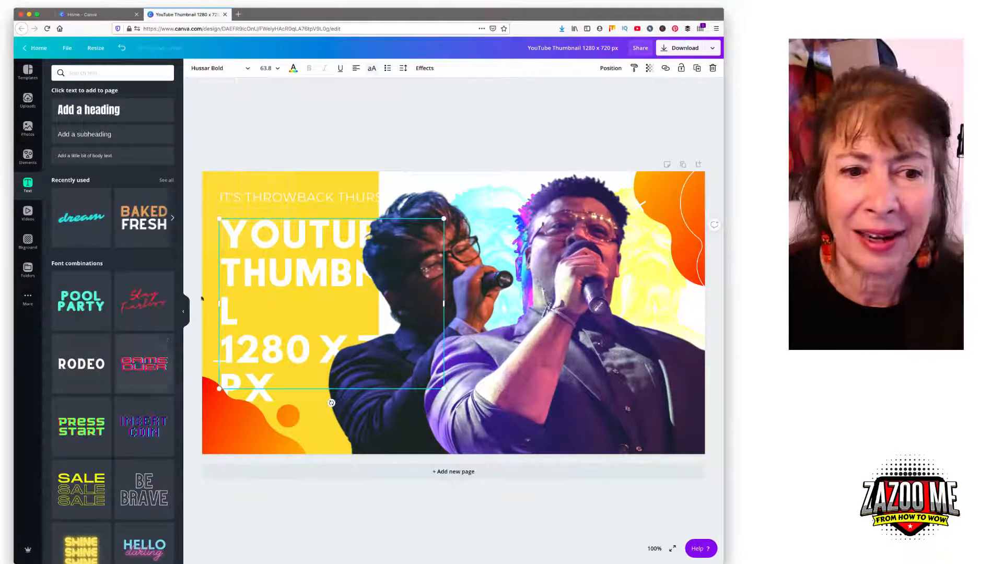
{"action": "left_click", "coordinate": [271, 261]}
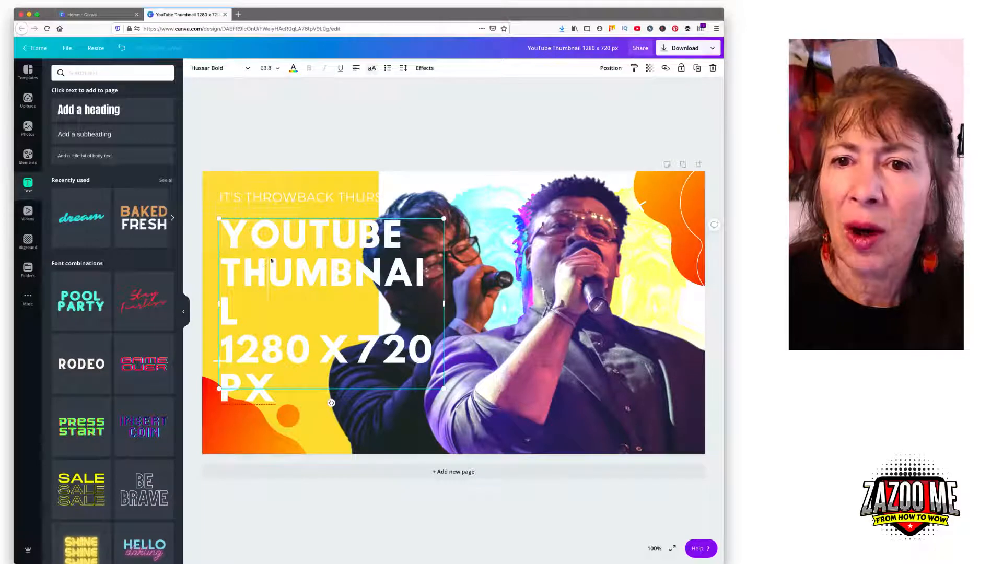
{"action": "left_click", "coordinate": [713, 68]}
{"action": "left_click", "coordinate": [290, 198]}
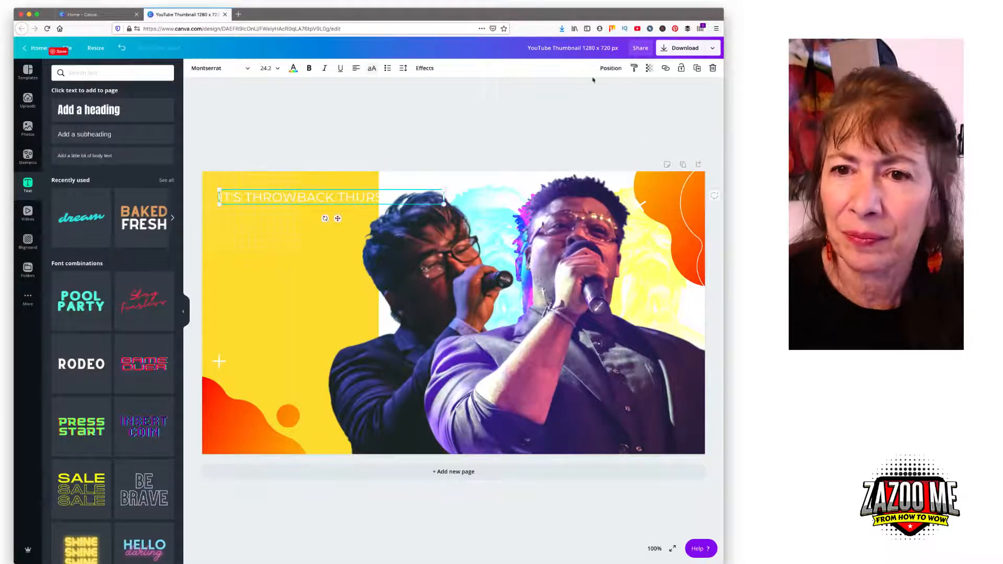
{"action": "left_click", "coordinate": [714, 68]}
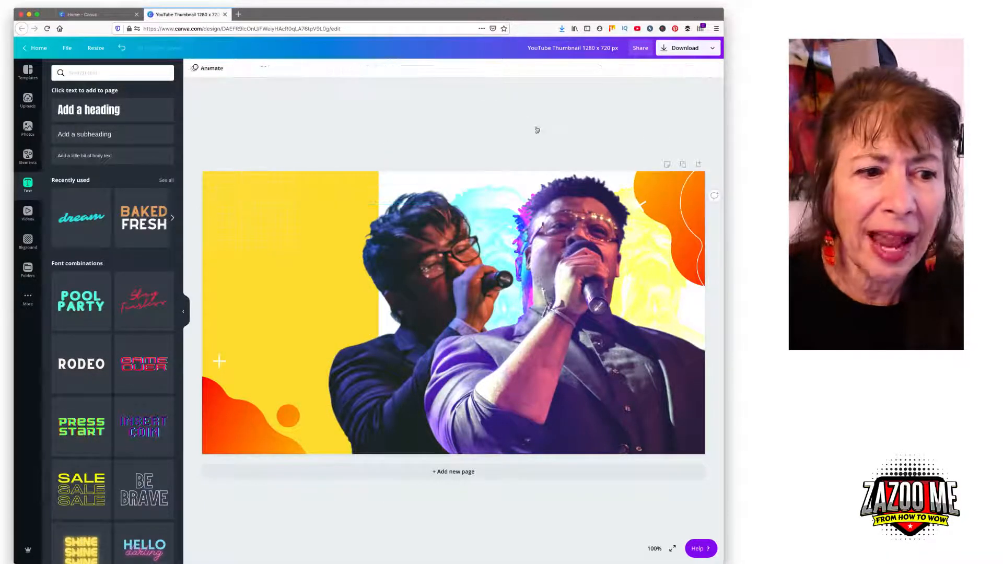
Add the POOL PARTY font combination, scale it down to about font size 145, and place it in the page's lower-left area
{"action": "left_click", "coordinate": [81, 301]}
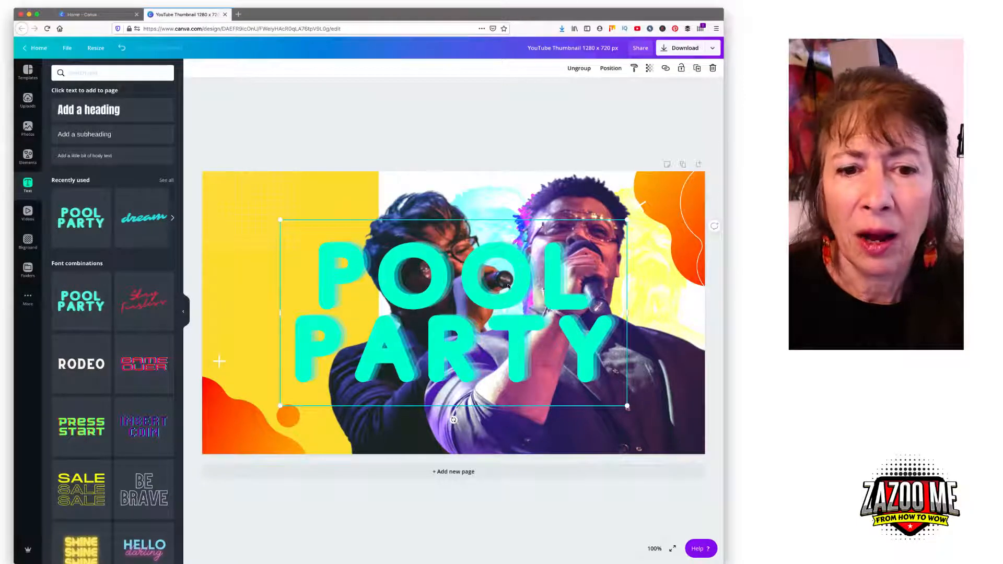
{"action": "left_click_drag", "start_coordinate": [508, 286], "coordinate": [430, 266]}
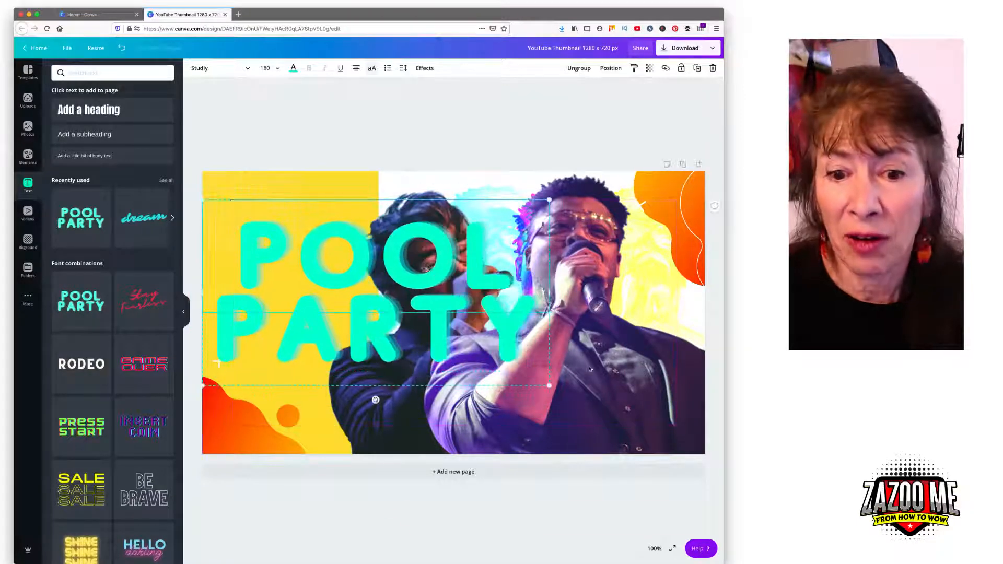
{"action": "left_click_drag", "start_coordinate": [549, 386], "coordinate": [477, 362]}
{"action": "left_click_drag", "start_coordinate": [354, 274], "coordinate": [358, 372]}
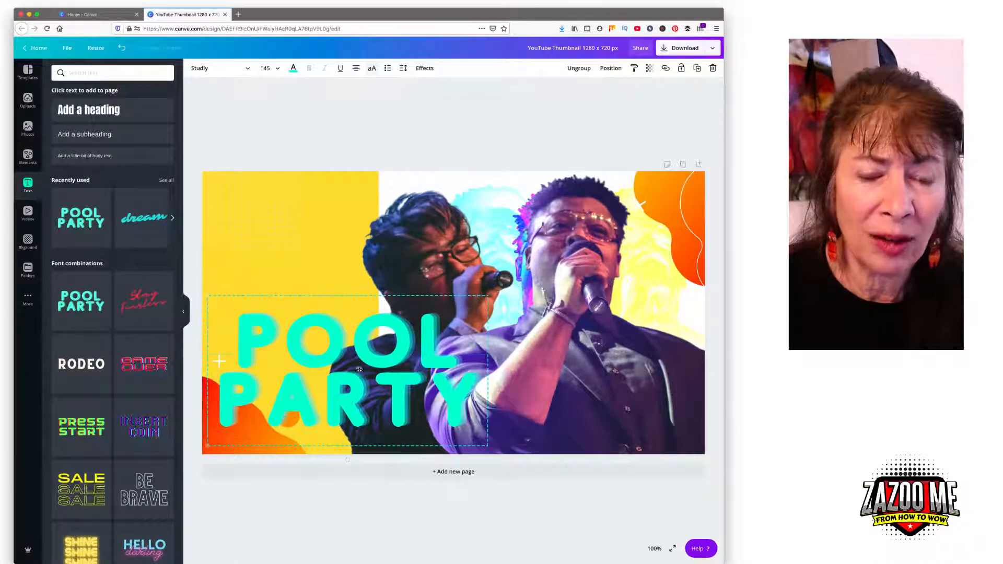
Check how legible the POOL PARTY thumbnail is at 25% zoom, and return to 100%
{"action": "left_click", "coordinate": [654, 548]}
{"action": "left_click", "coordinate": [647, 479]}
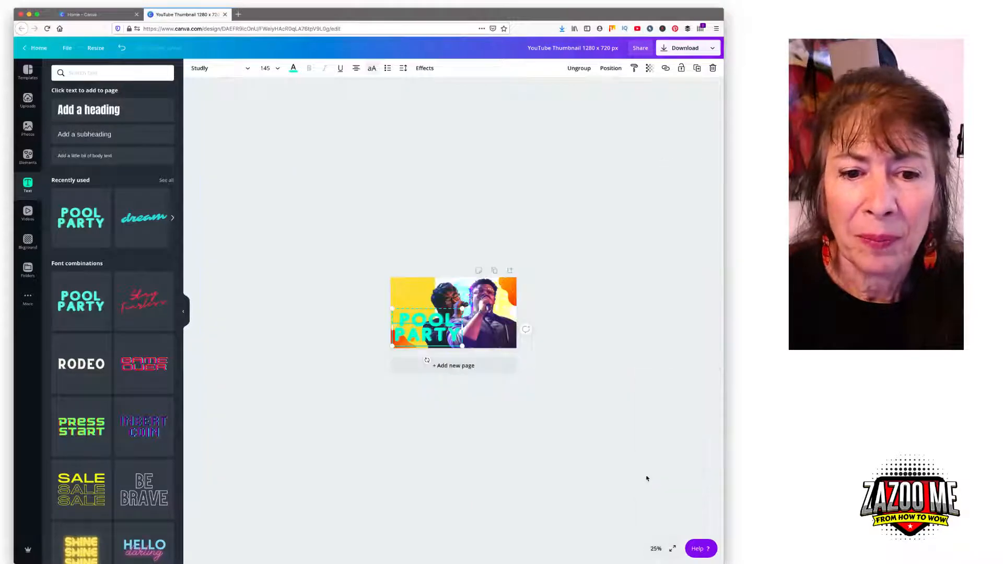
{"action": "left_click", "coordinate": [541, 360]}
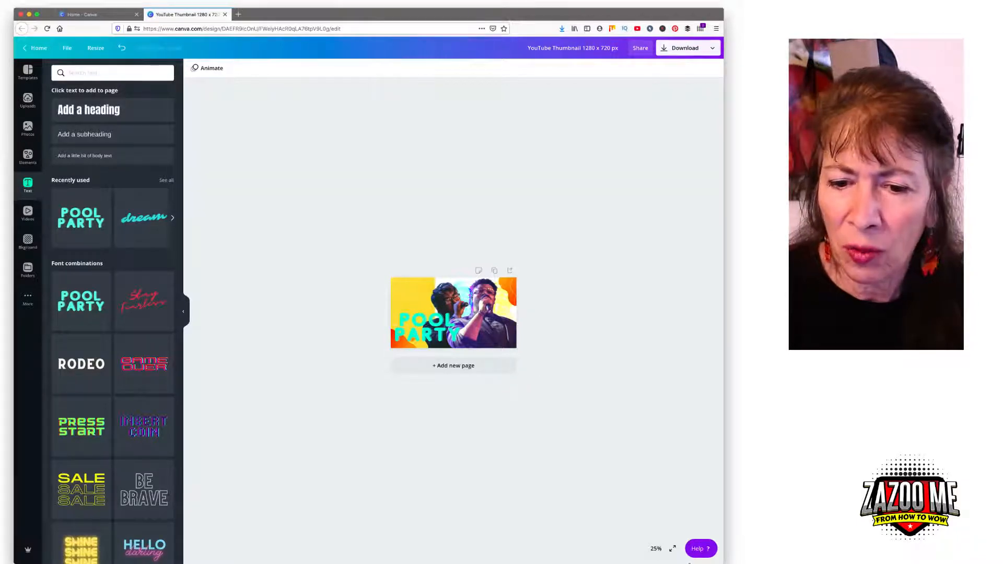
{"action": "left_click", "coordinate": [656, 549]}
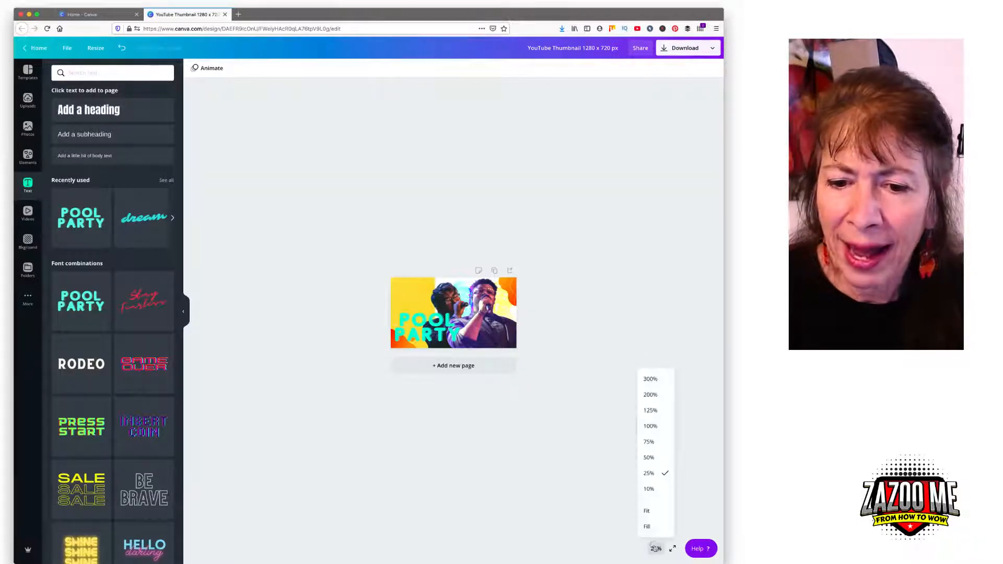
{"action": "left_click", "coordinate": [649, 427]}
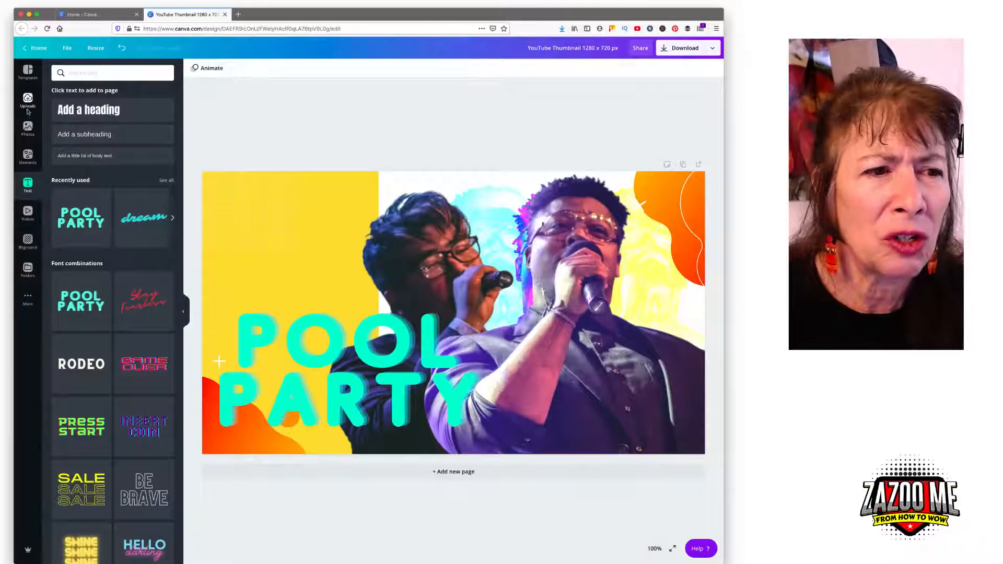
Add a red square at the page's lower-left edge and stretch it into a wide rectangle covering the POOL PARTY text
{"action": "left_click", "coordinate": [27, 156]}
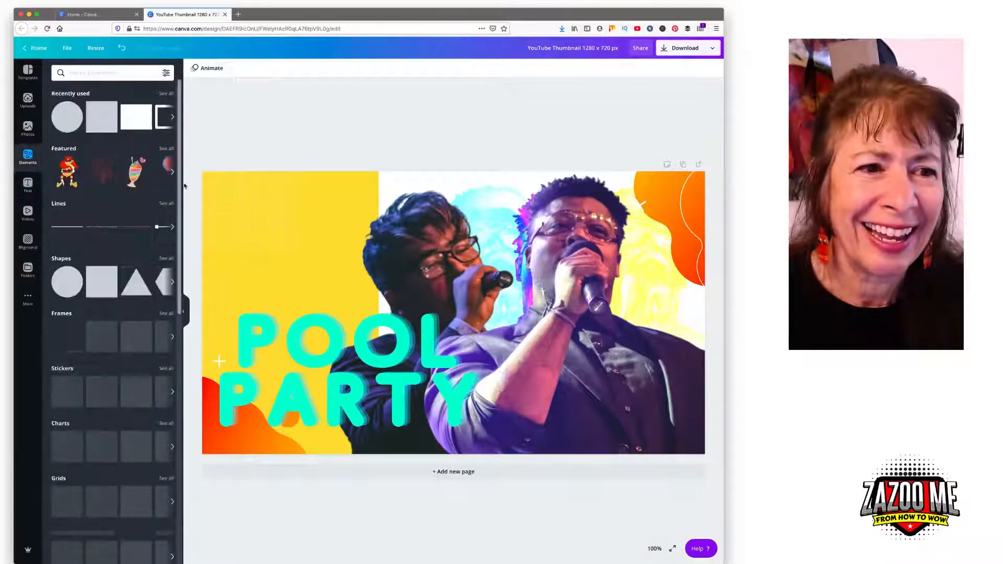
{"action": "left_click", "coordinate": [100, 119]}
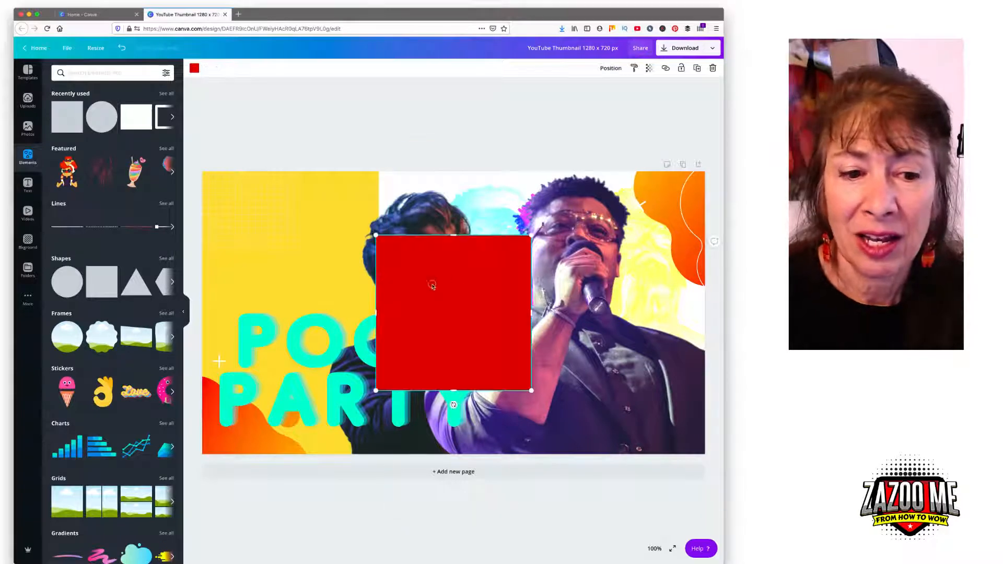
{"action": "left_click_drag", "start_coordinate": [432, 284], "coordinate": [277, 343]}
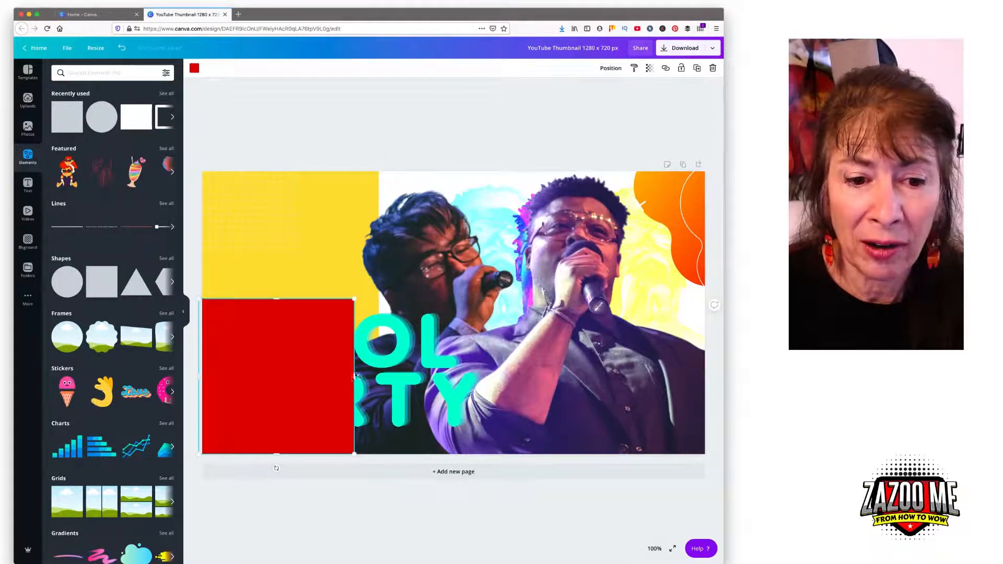
{"action": "left_click_drag", "start_coordinate": [351, 377], "coordinate": [504, 376]}
{"action": "mouse_move", "coordinate": [352, 302]}
{"action": "left_mouse_down"}
{"action": "mouse_move", "coordinate": [350, 353]}
{"action": "mouse_move", "coordinate": [353, 302]}
{"action": "left_mouse_up"}
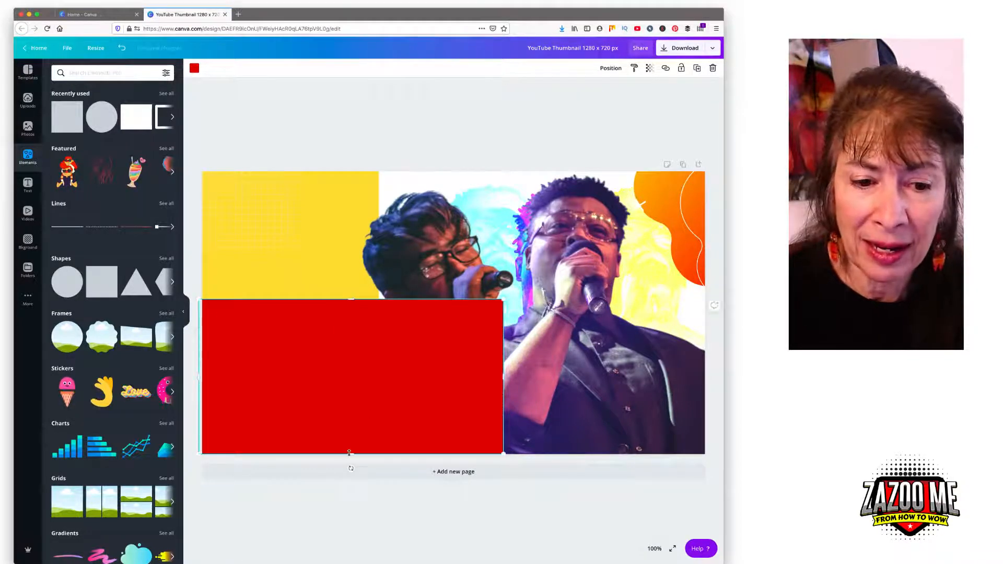
{"action": "left_click_drag", "start_coordinate": [349, 452], "coordinate": [351, 400]}
{"action": "left_click_drag", "start_coordinate": [347, 429], "coordinate": [349, 437]}
{"action": "mouse_move", "coordinate": [502, 368]}
{"action": "left_mouse_down"}
{"action": "mouse_move", "coordinate": [360, 369]}
{"action": "mouse_move", "coordinate": [473, 373]}
{"action": "mouse_move", "coordinate": [494, 384]}
{"action": "left_mouse_up"}
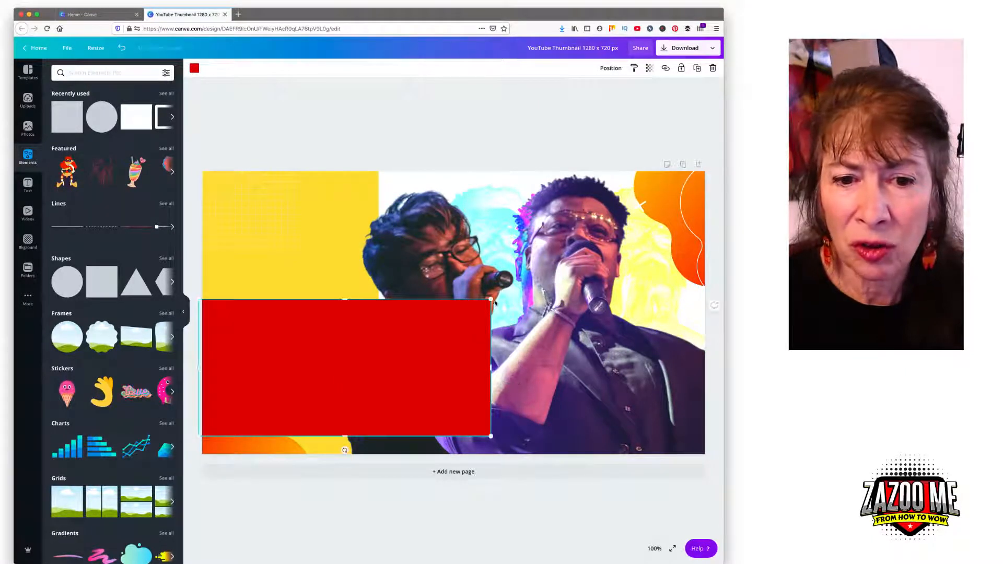
{"action": "mouse_move", "coordinate": [490, 302]}
{"action": "left_mouse_down"}
{"action": "mouse_move", "coordinate": [404, 341]}
{"action": "mouse_move", "coordinate": [491, 302]}
{"action": "left_mouse_up"}
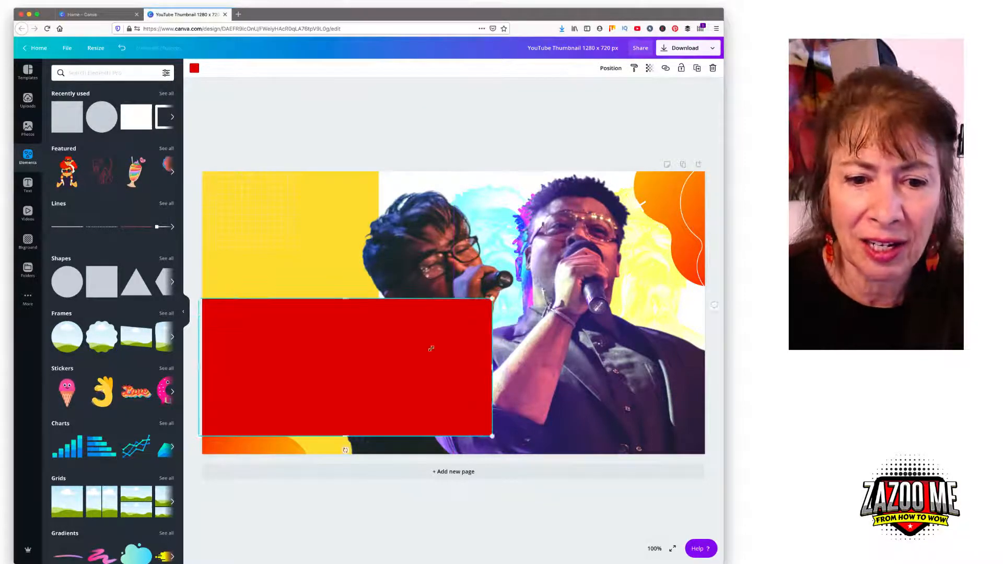
Set the red rectangle's transparency to 46 and send it backward behind the POOL PARTY text
{"action": "left_click", "coordinate": [649, 68]}
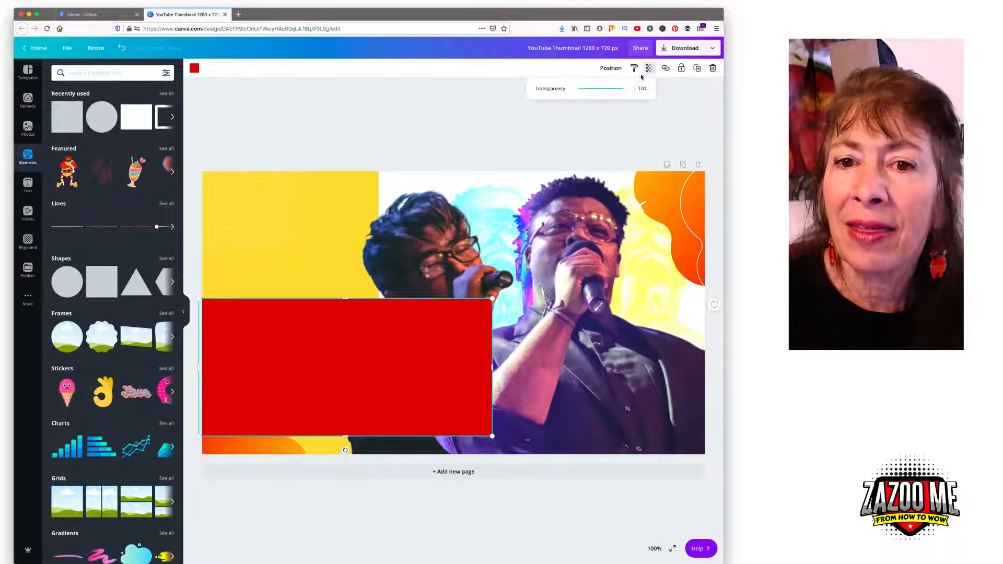
{"action": "left_click_drag", "start_coordinate": [627, 89], "coordinate": [600, 91]}
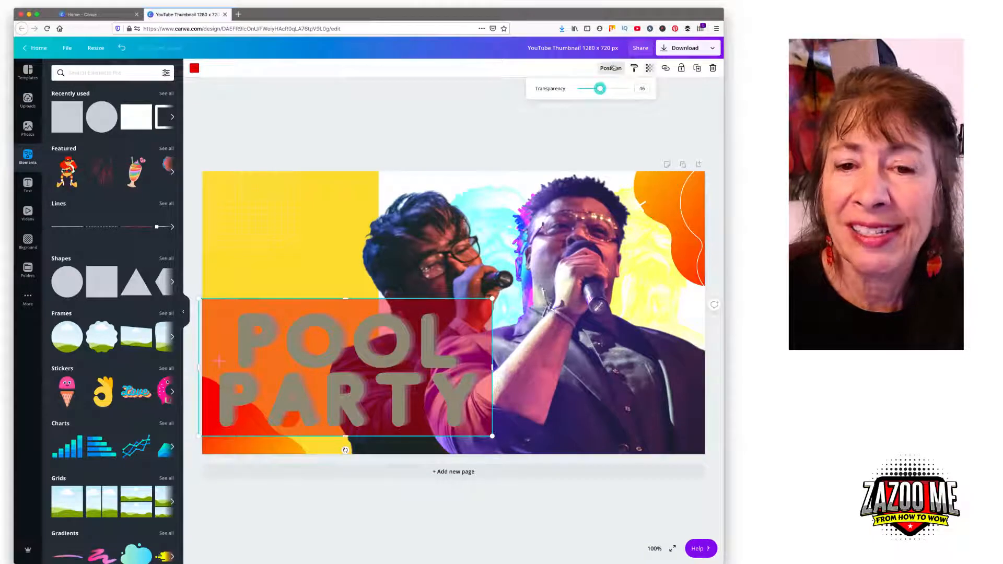
{"action": "left_click", "coordinate": [610, 68]}
{"action": "left_click", "coordinate": [587, 92]}
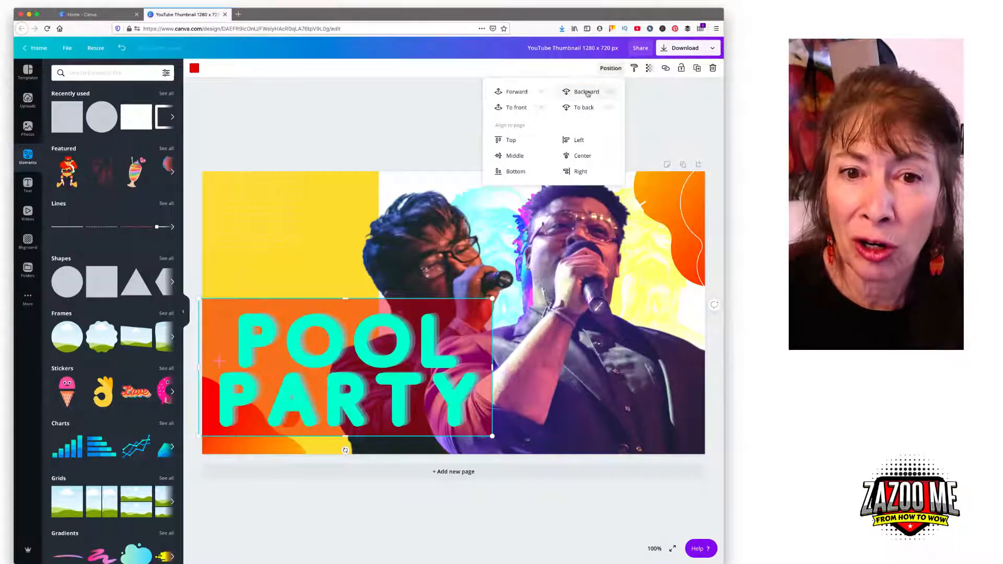
{"action": "left_click", "coordinate": [440, 112]}
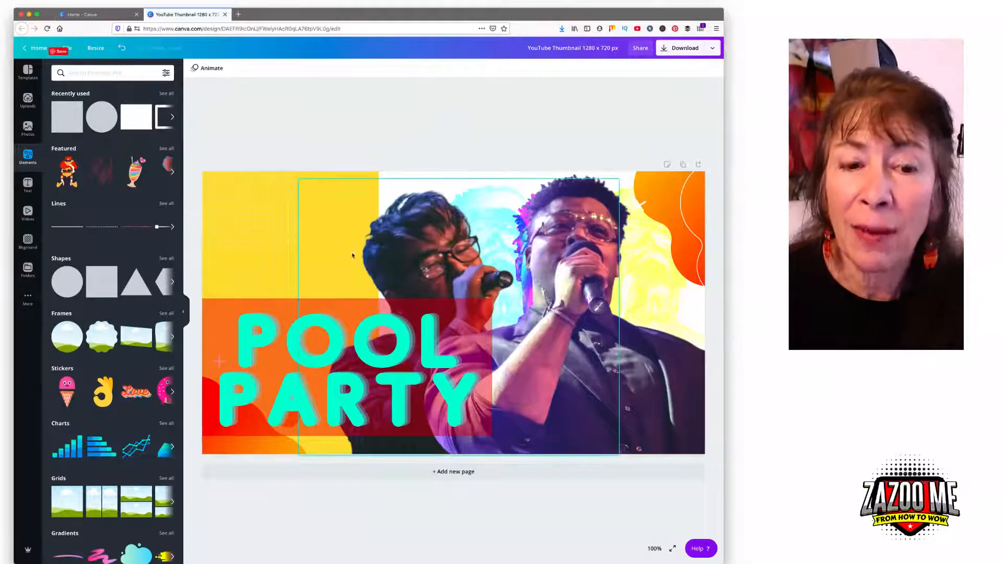
Move the dark-suited singer over the yellow area on the page's left, and shift the POOL PARTY text and red rectangle slightly down
{"action": "left_click", "coordinate": [368, 240]}
{"action": "left_click_drag", "start_coordinate": [367, 240], "coordinate": [239, 229]}
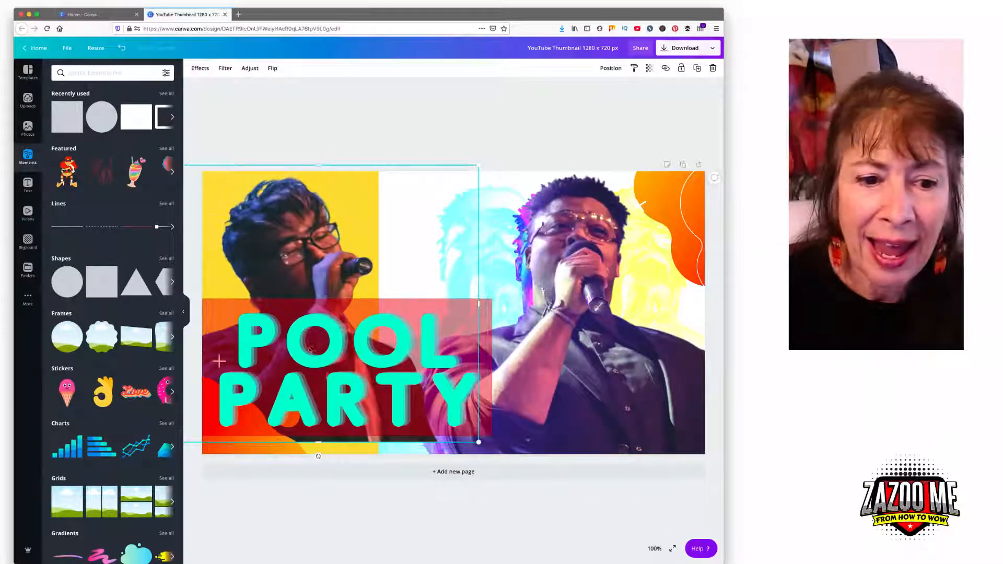
{"action": "left_click", "coordinate": [337, 355]}
{"action": "left_click_drag", "start_coordinate": [337, 356], "coordinate": [335, 369]}
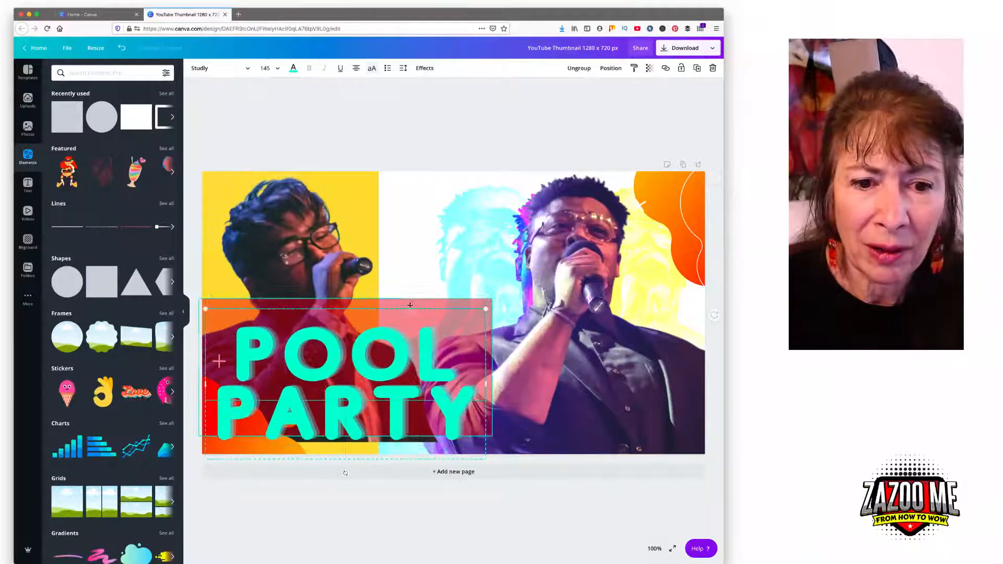
{"action": "left_click_drag", "start_coordinate": [411, 307], "coordinate": [411, 321]}
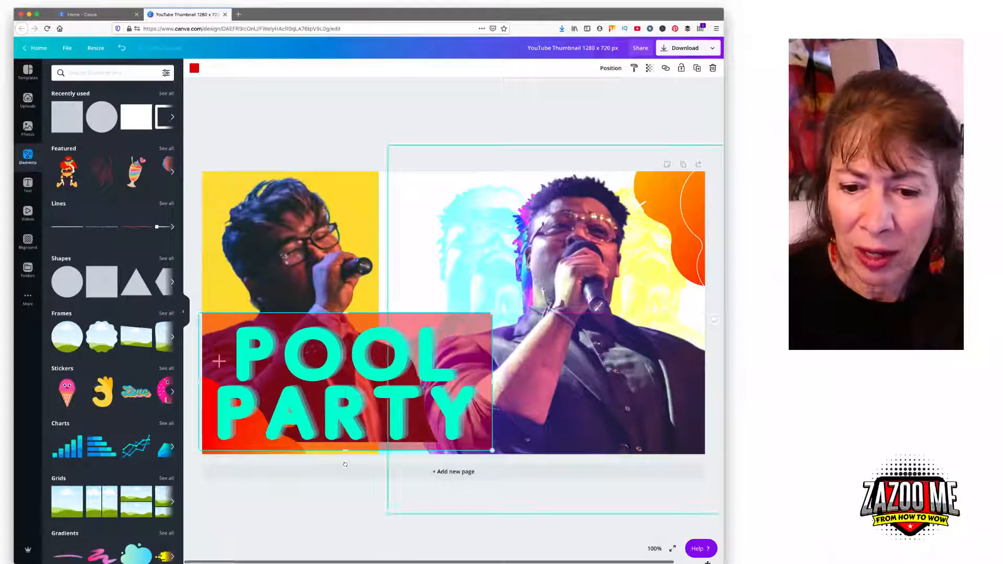
{"action": "left_click", "coordinate": [654, 548]}
{"action": "left_click", "coordinate": [648, 475]}
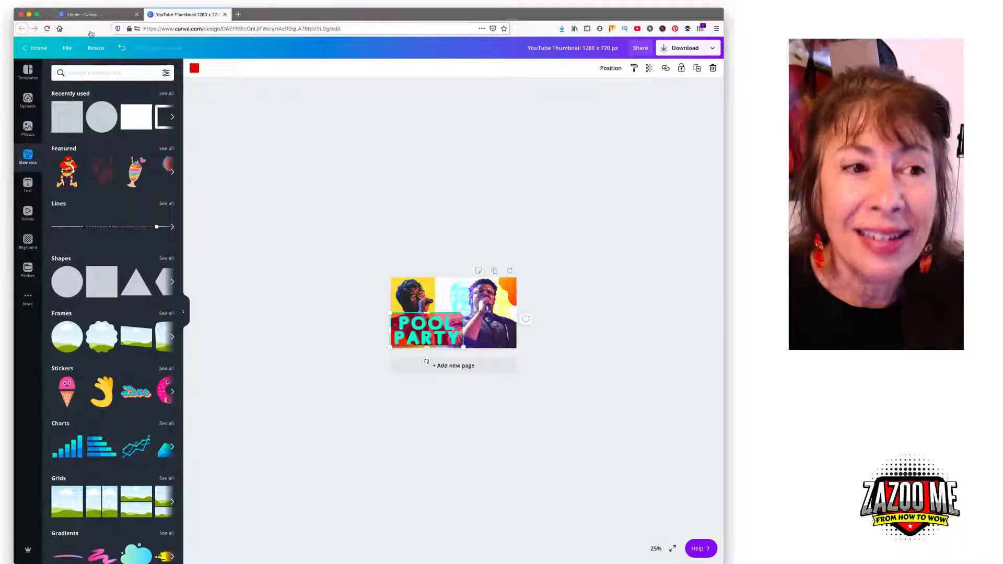
Return to the Canva home page and search for YouTube Thumbnail templates
{"action": "left_click", "coordinate": [114, 18]}
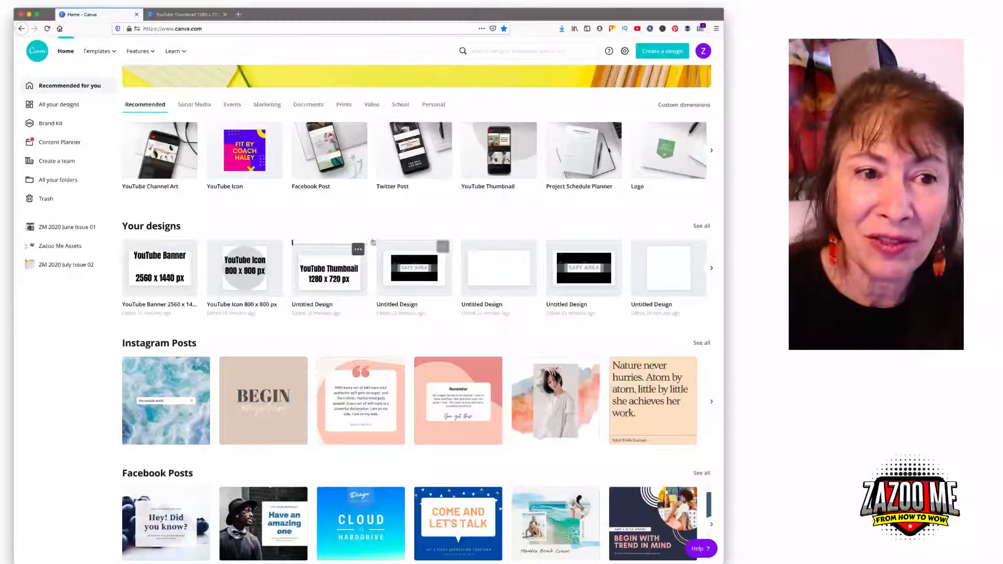
{"action": "scroll", "coordinate": [351, 165], "scroll_direction": "up", "scroll_amount": 5}
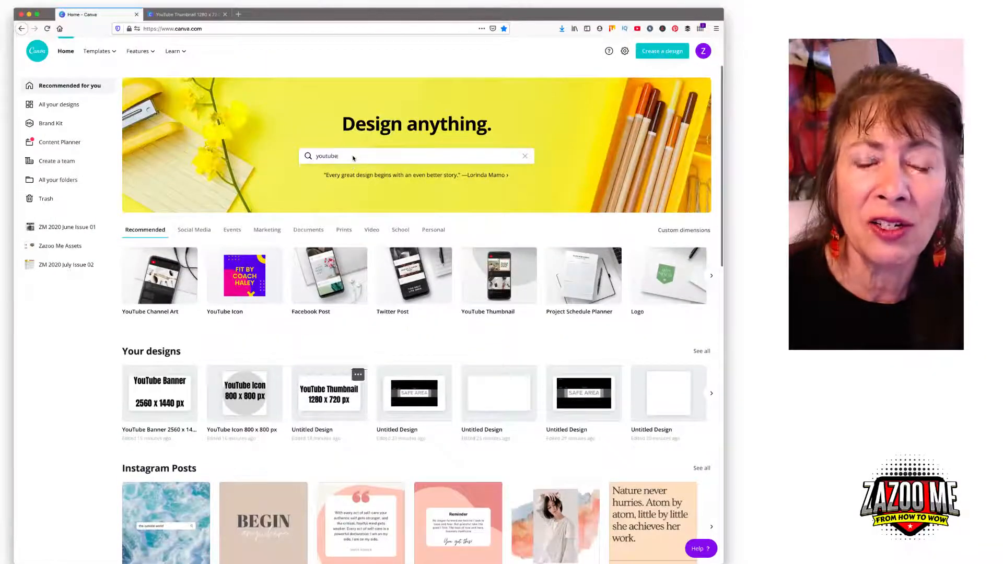
{"action": "left_click_drag", "start_coordinate": [351, 157], "coordinate": [285, 149]}
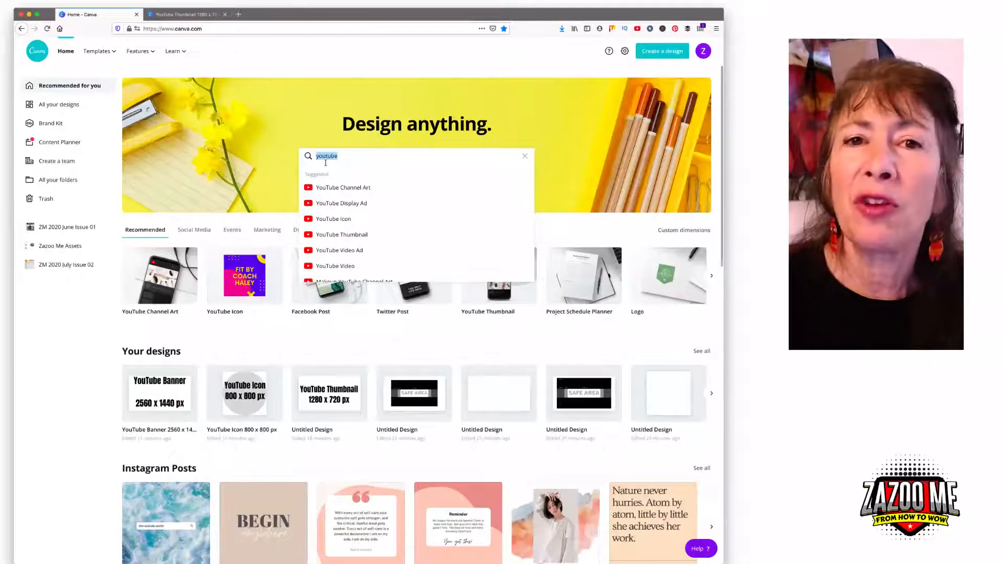
{"action": "left_click", "coordinate": [360, 156]}
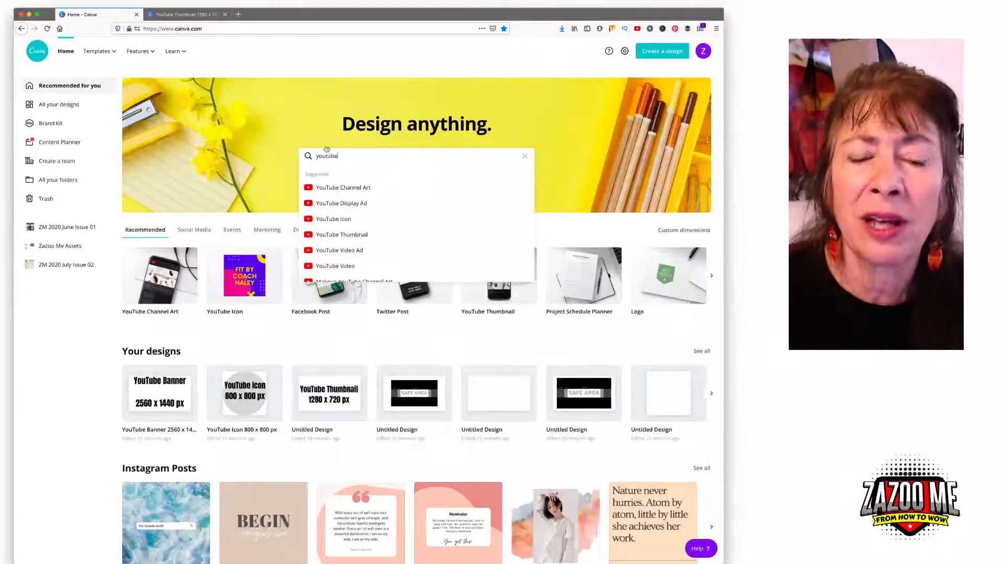
{"action": "left_click", "coordinate": [345, 236]}
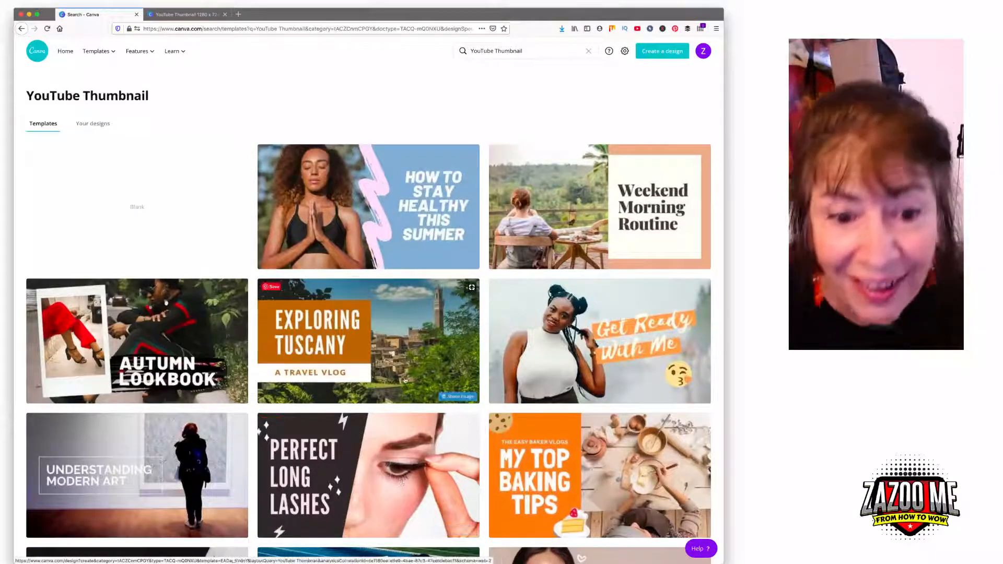
Browse the YouTube Thumbnail templates and open the "How to Ease into an Exercise Routine" fitness template
{"action": "scroll", "coordinate": [405, 381], "scroll_direction": "down", "scroll_amount": 5}
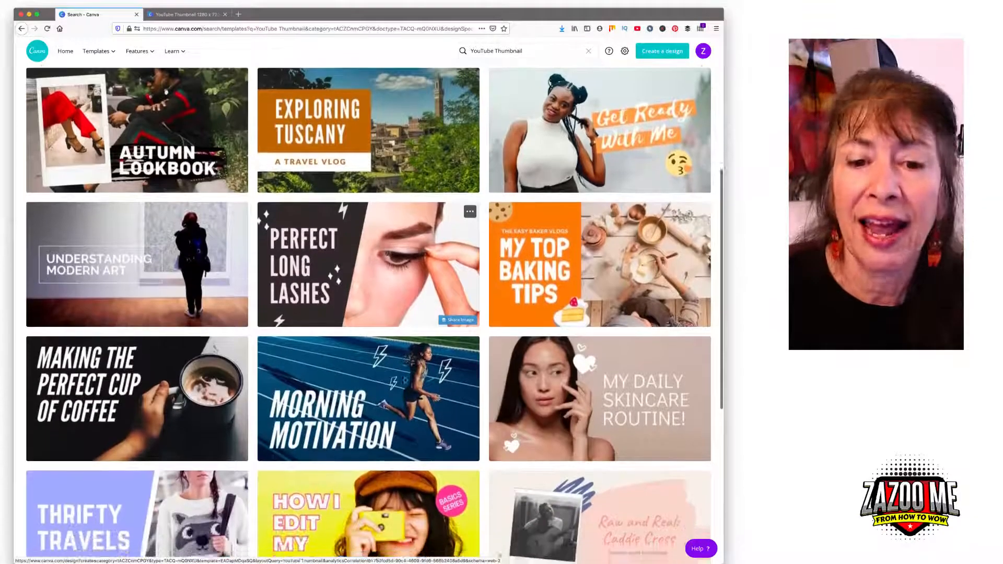
{"action": "scroll", "coordinate": [405, 380], "scroll_direction": "down", "scroll_amount": 5}
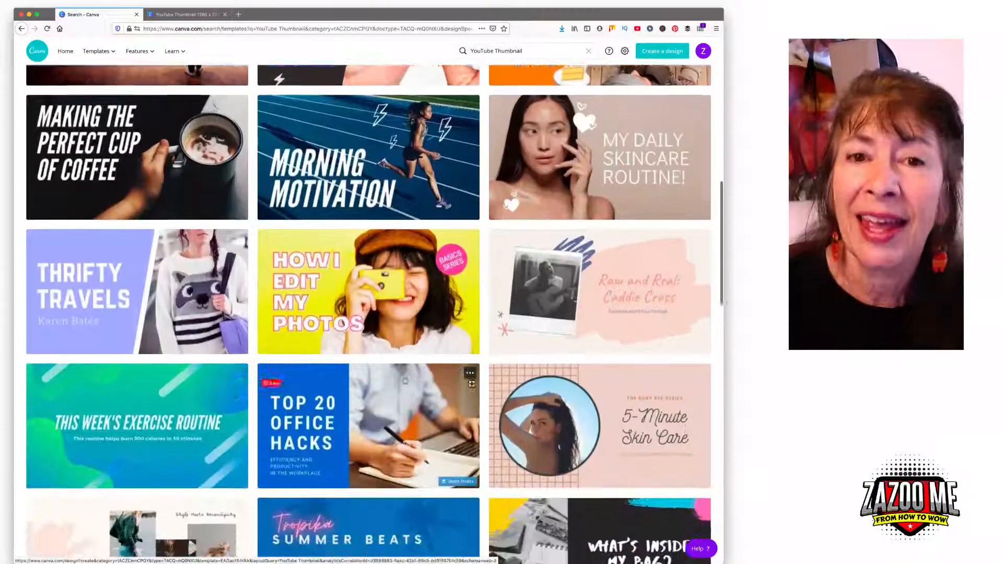
{"action": "scroll", "coordinate": [405, 381], "scroll_direction": "down", "scroll_amount": 4}
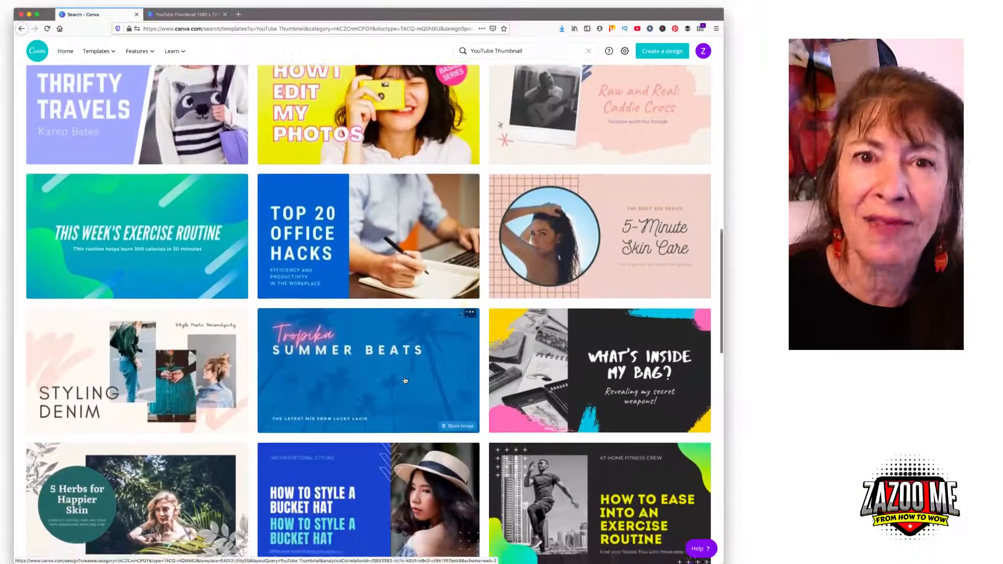
{"action": "scroll", "coordinate": [405, 381], "scroll_direction": "down", "scroll_amount": 1}
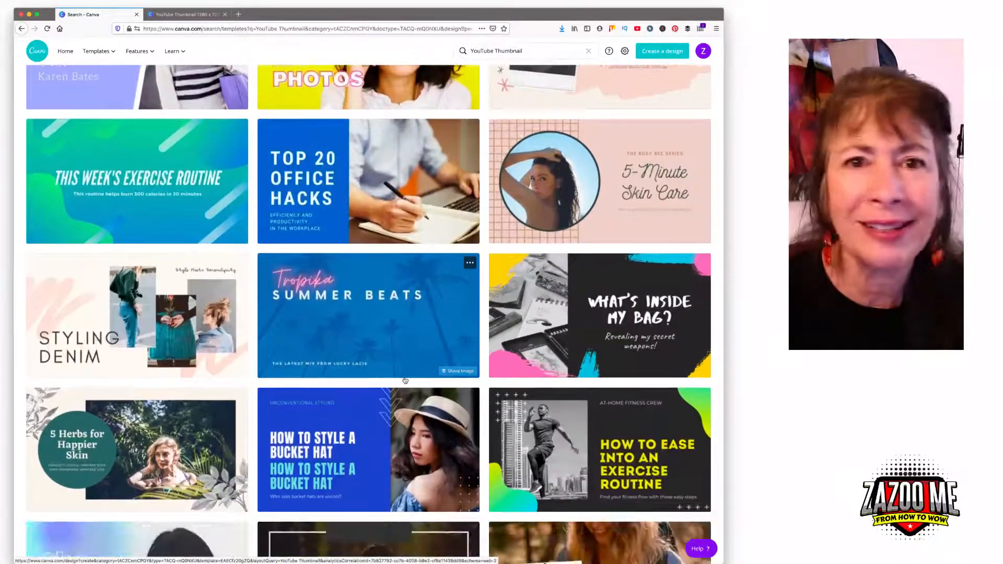
{"action": "scroll", "coordinate": [405, 381], "scroll_direction": "down", "scroll_amount": 2}
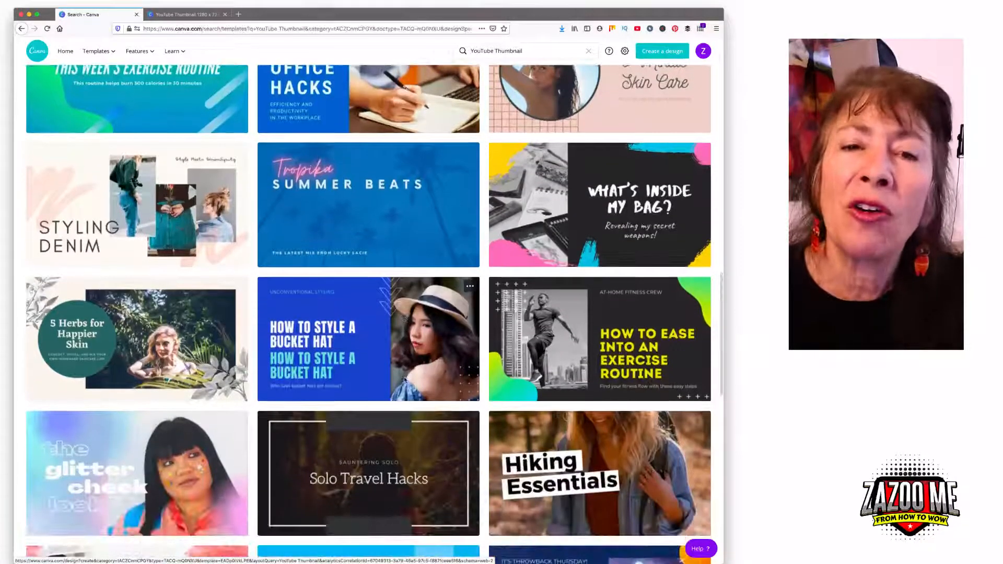
{"action": "scroll", "coordinate": [405, 381], "scroll_direction": "down", "scroll_amount": 1}
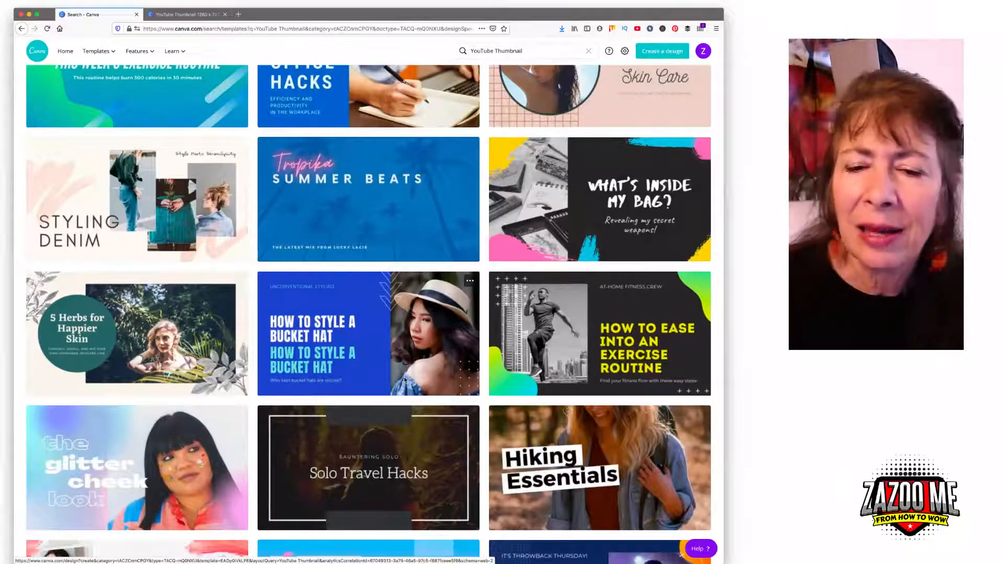
{"action": "left_click", "coordinate": [659, 354]}
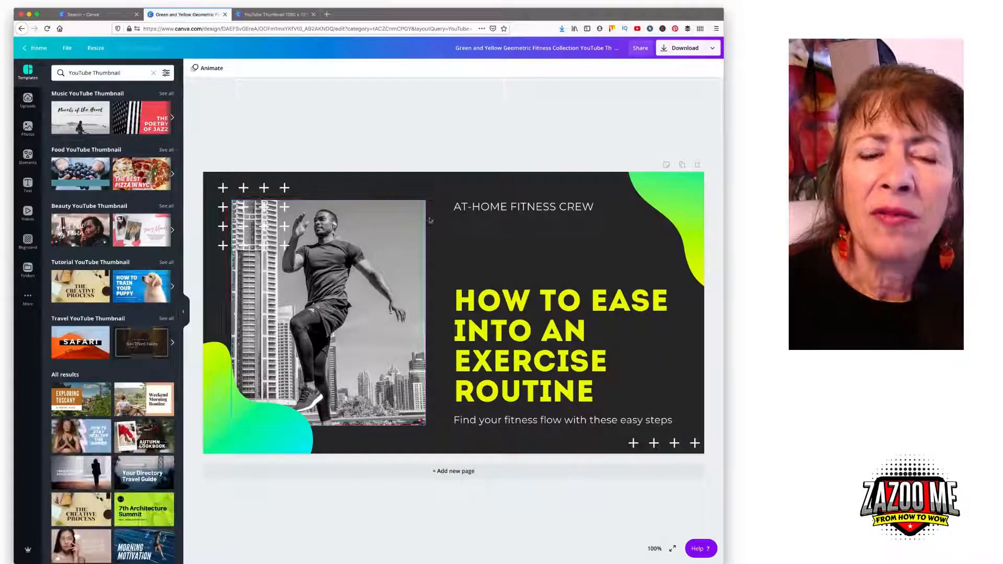
Examine the template's photo, dark background and exercise-routine heading as separate elements
{"action": "left_click", "coordinate": [425, 222]}
{"action": "left_click", "coordinate": [539, 233]}
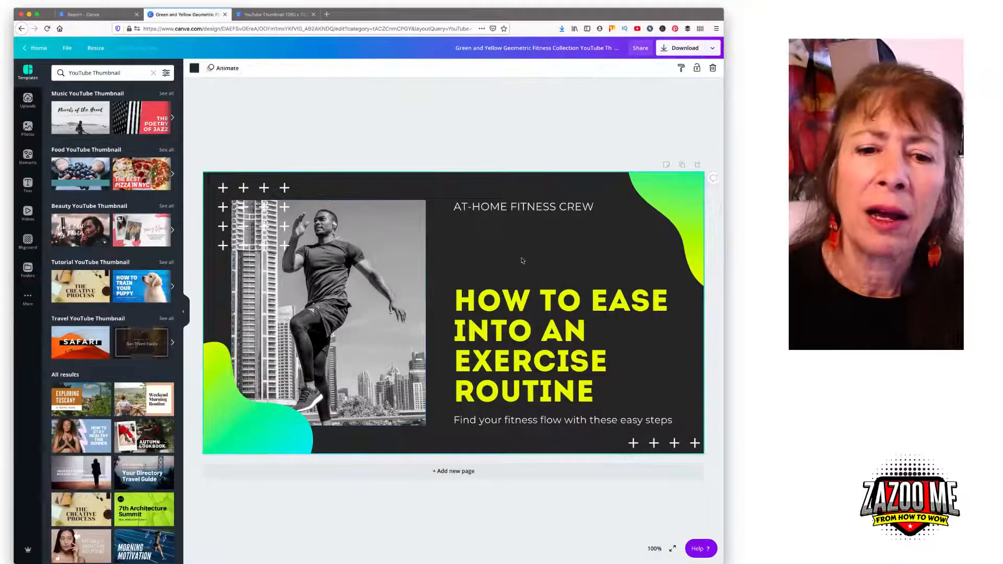
{"action": "left_click", "coordinate": [527, 316]}
{"action": "left_click", "coordinate": [377, 283]}
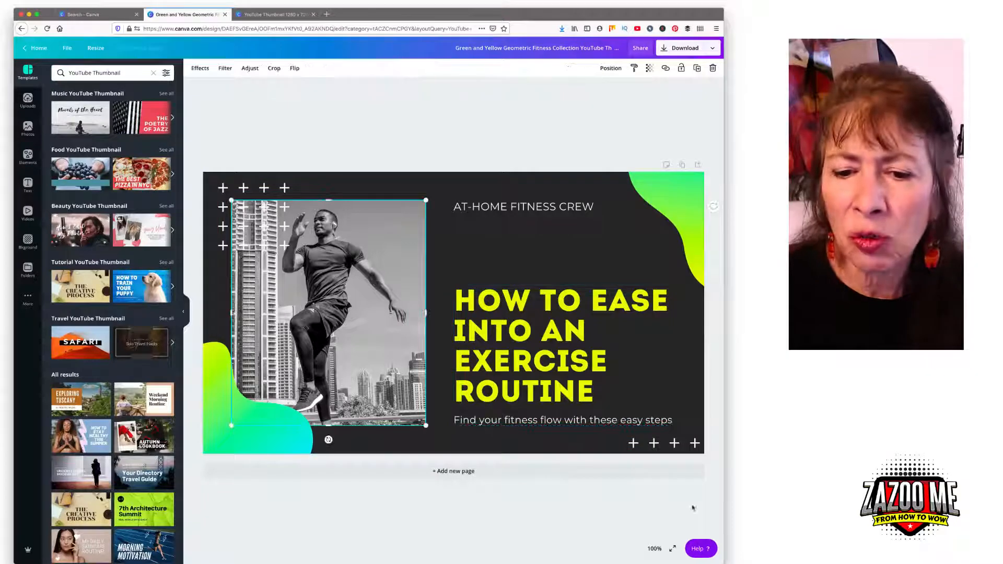
Enlarge the exercise-routine heading up and to the left, to about font size 86
{"action": "left_click", "coordinate": [654, 549]}
{"action": "left_click", "coordinate": [647, 473]}
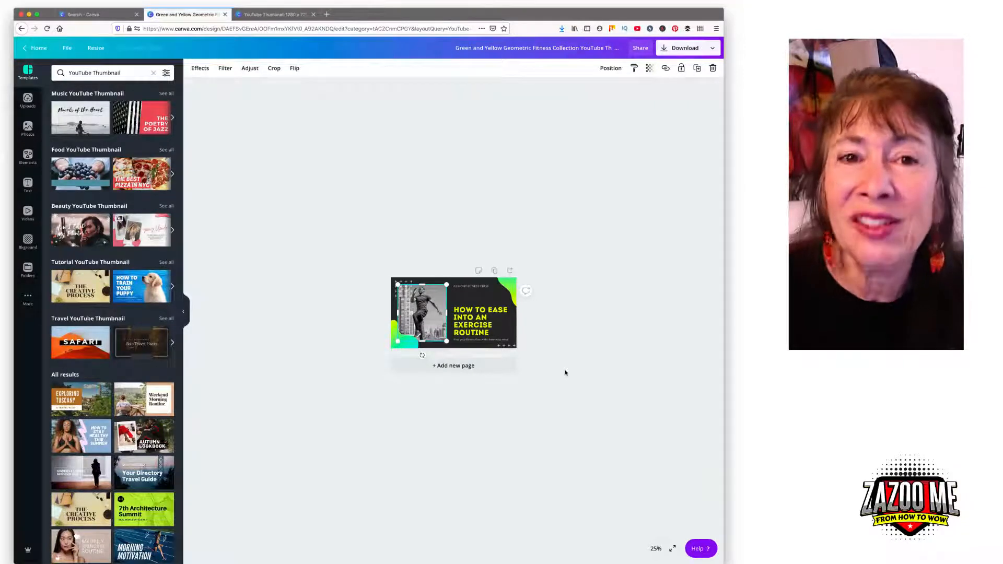
{"action": "left_click", "coordinate": [490, 312]}
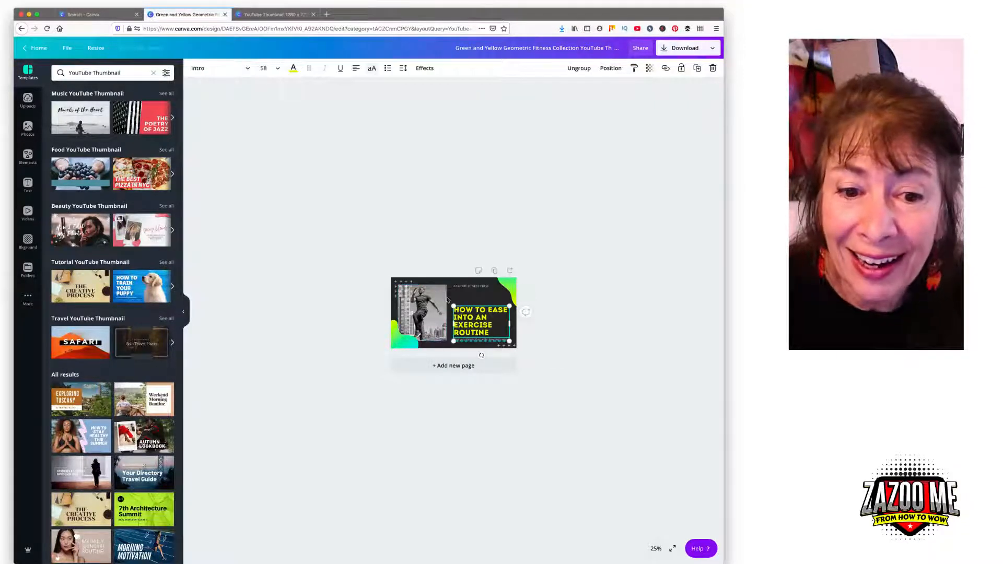
{"action": "left_click_drag", "start_coordinate": [453, 305], "coordinate": [428, 288]}
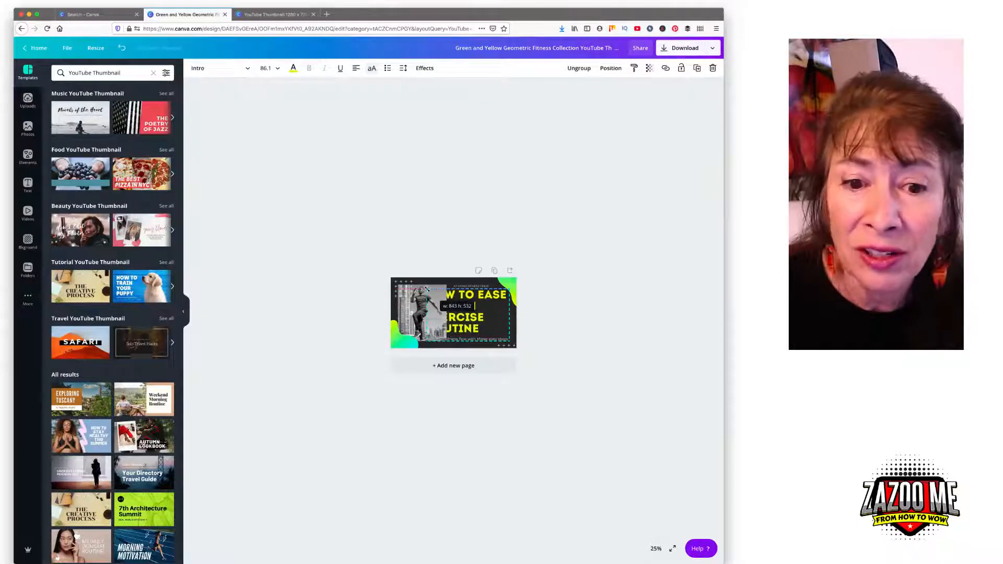
Enlarge the exercise-routine heading to about font size 99.7, widen its box over the photo and trim the excess width beside the text
{"action": "left_click_drag", "start_coordinate": [510, 288], "coordinate": [515, 281]}
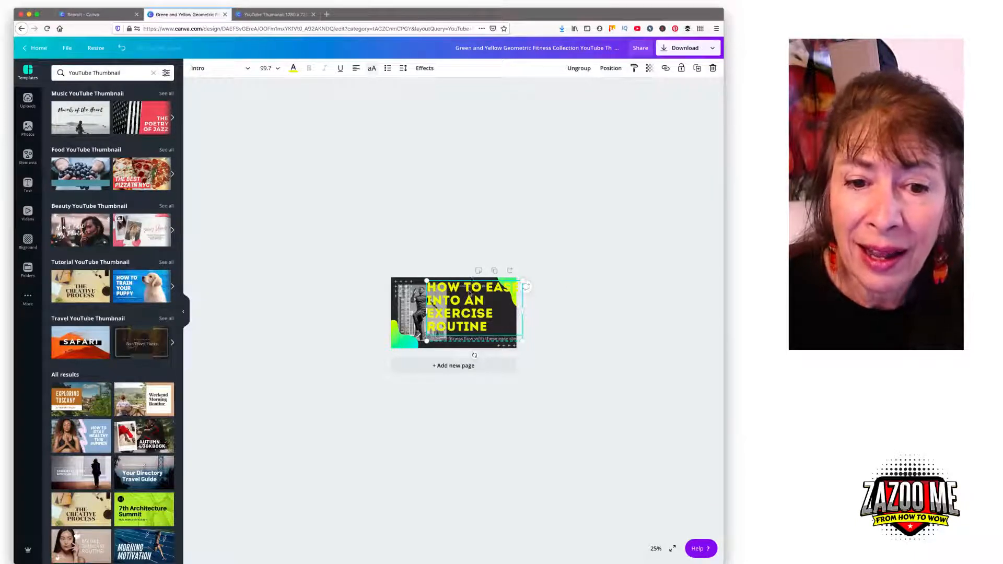
{"action": "left_click_drag", "start_coordinate": [427, 311], "coordinate": [401, 311]}
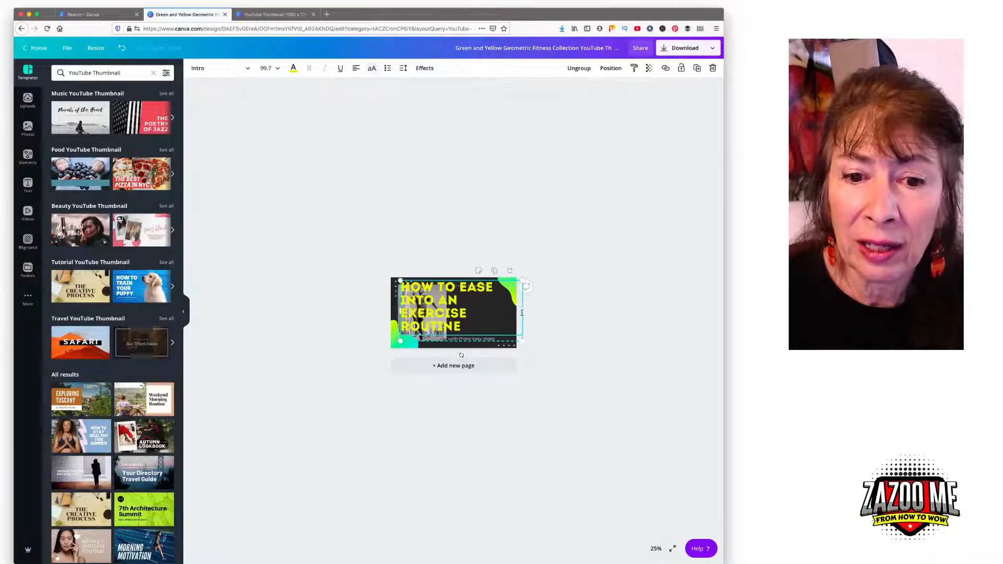
{"action": "left_click_drag", "start_coordinate": [521, 311], "coordinate": [496, 311]}
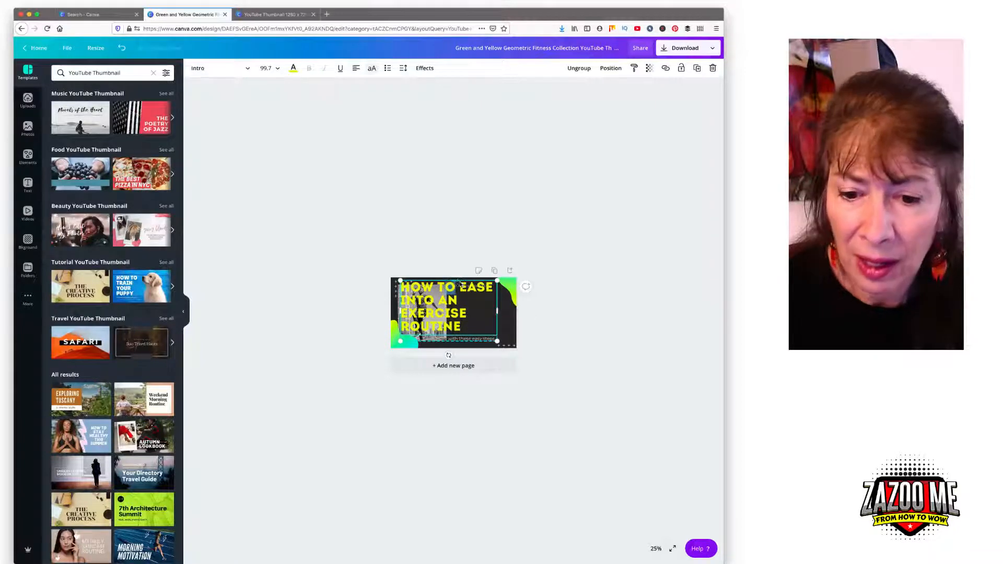
Move the runner photo to the right side of the thumbnail and remove its background
{"action": "left_click", "coordinate": [656, 548]}
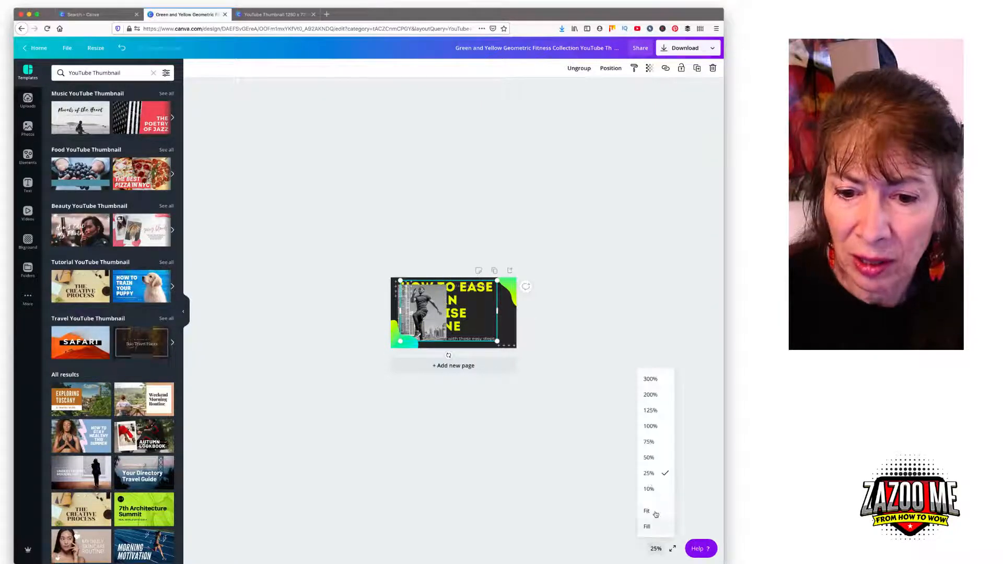
{"action": "left_click", "coordinate": [650, 426]}
{"action": "left_click_drag", "start_coordinate": [366, 267], "coordinate": [597, 277]}
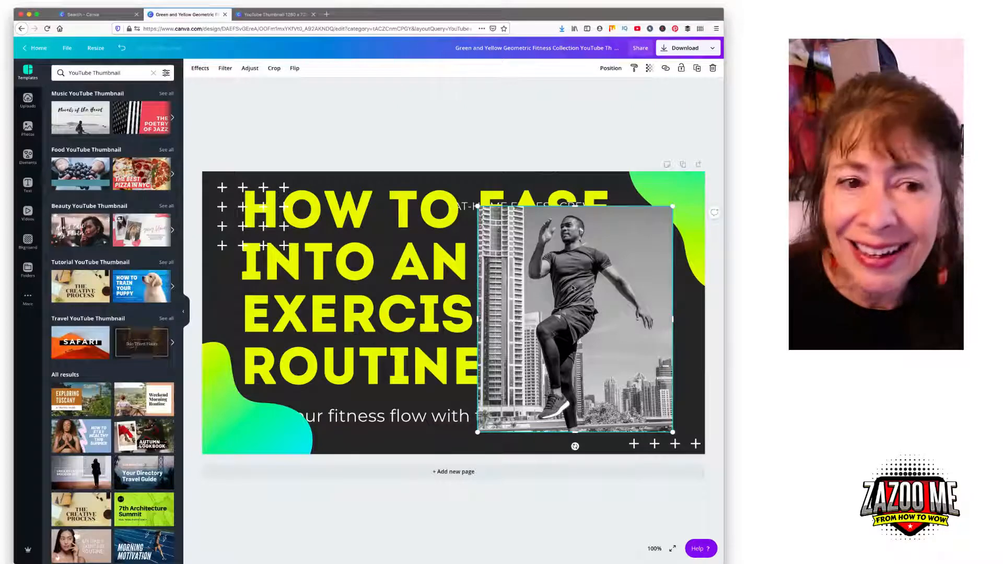
{"action": "left_click", "coordinate": [201, 68]}
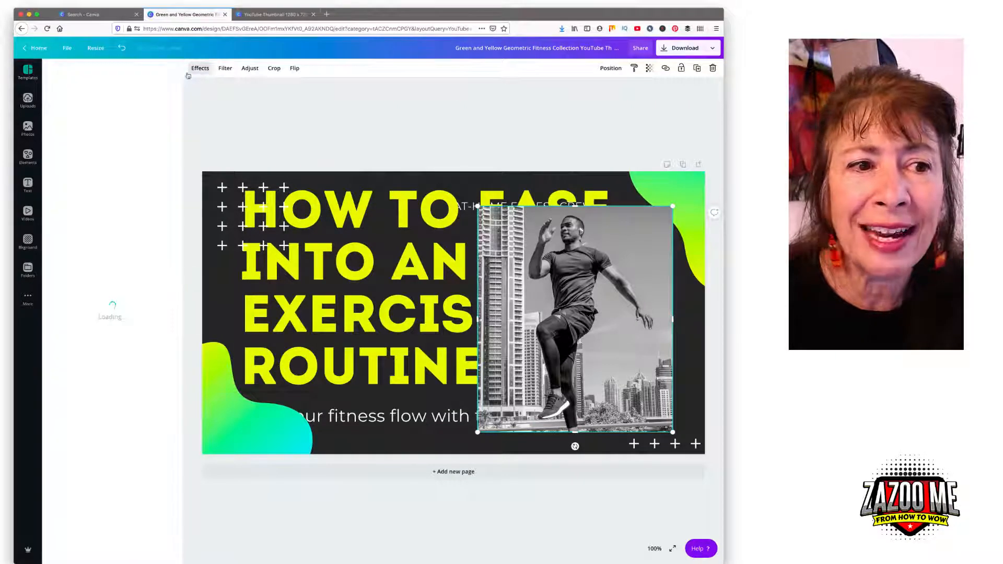
{"action": "left_click", "coordinate": [106, 94]}
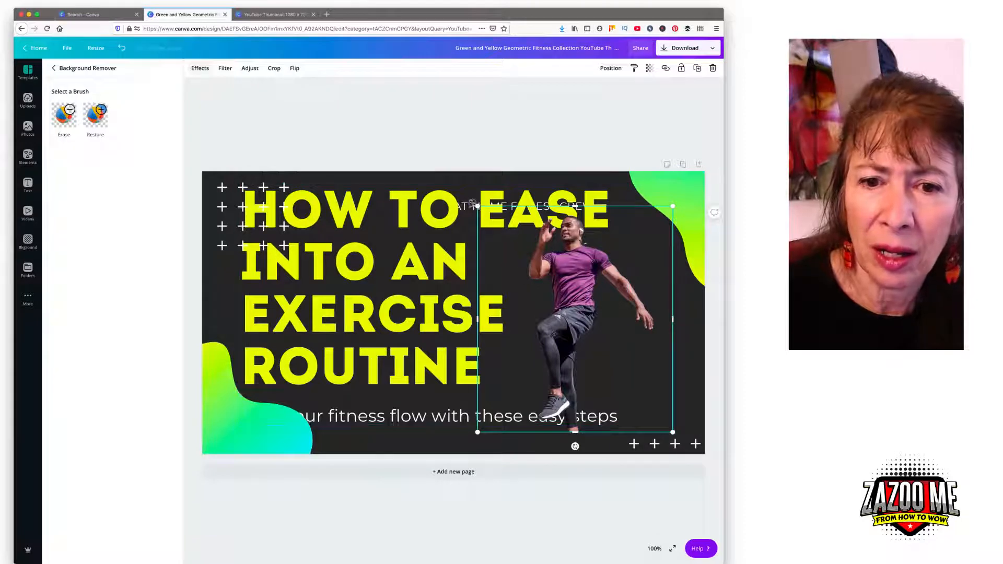
Enlarge the cut-out runner in stages, keeping him on the right side with his feet extending below the thumbnail
{"action": "left_click_drag", "start_coordinate": [541, 239], "coordinate": [587, 336]}
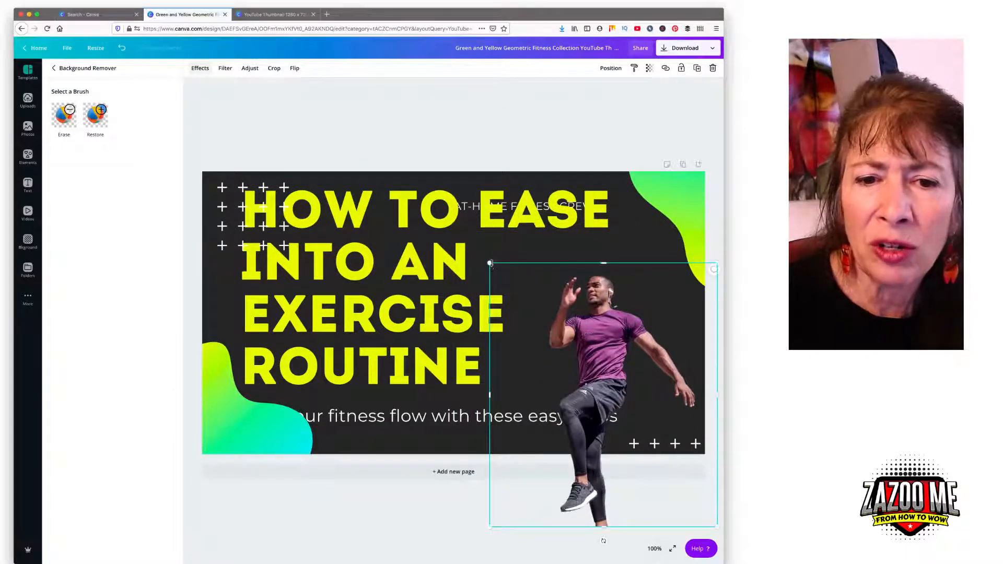
{"action": "left_click_drag", "start_coordinate": [491, 265], "coordinate": [398, 156]}
{"action": "left_click_drag", "start_coordinate": [573, 280], "coordinate": [629, 331]}
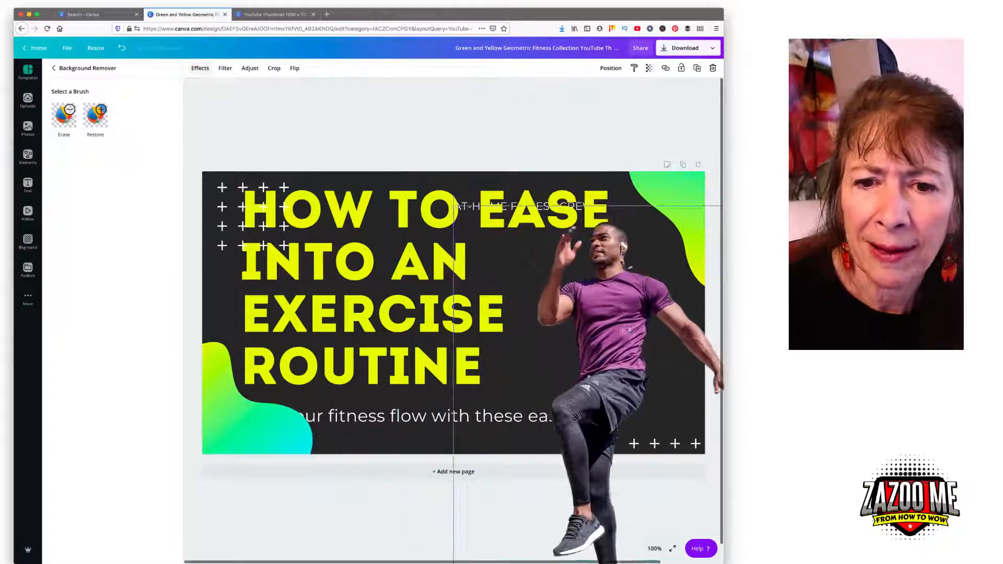
{"action": "left_click_drag", "start_coordinate": [470, 241], "coordinate": [395, 156]}
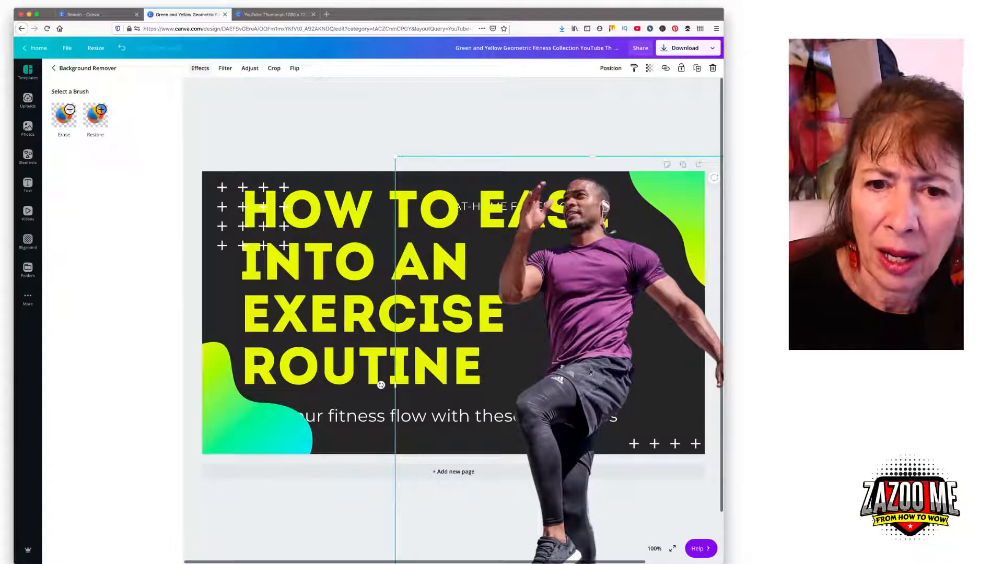
Crop off the runner's lower legs and align the cropped edge with the thumbnail's bottom edge
{"action": "left_click_drag", "start_coordinate": [591, 372], "coordinate": [570, 212]}
{"action": "left_click_drag", "start_coordinate": [572, 458], "coordinate": [571, 280]}
{"action": "left_click_drag", "start_coordinate": [568, 182], "coordinate": [541, 366]}
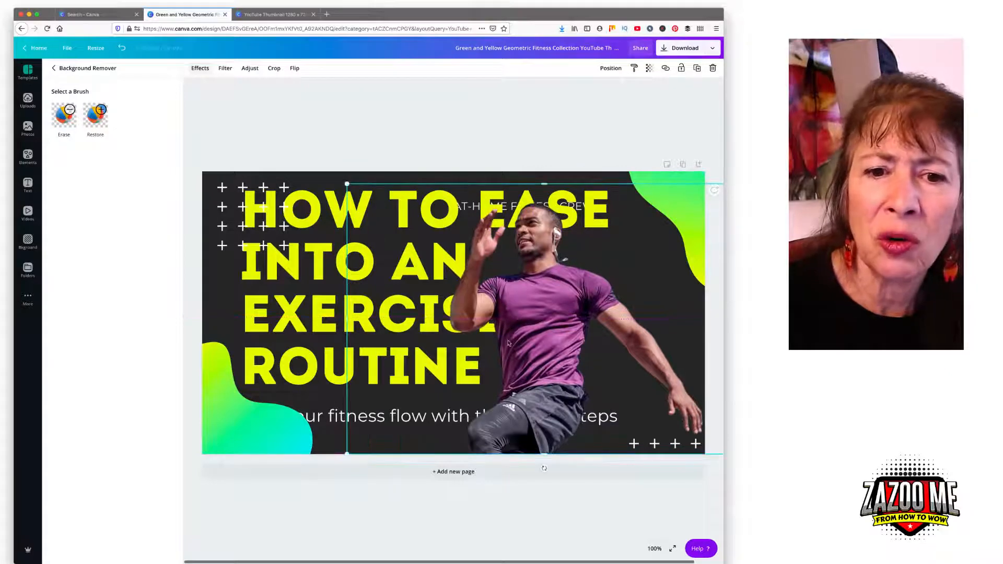
Shift the cropped runner right and enlarge him slightly, and move the heading group closer to the thumbnail's left edge
{"action": "left_click_drag", "start_coordinate": [532, 308], "coordinate": [580, 309]}
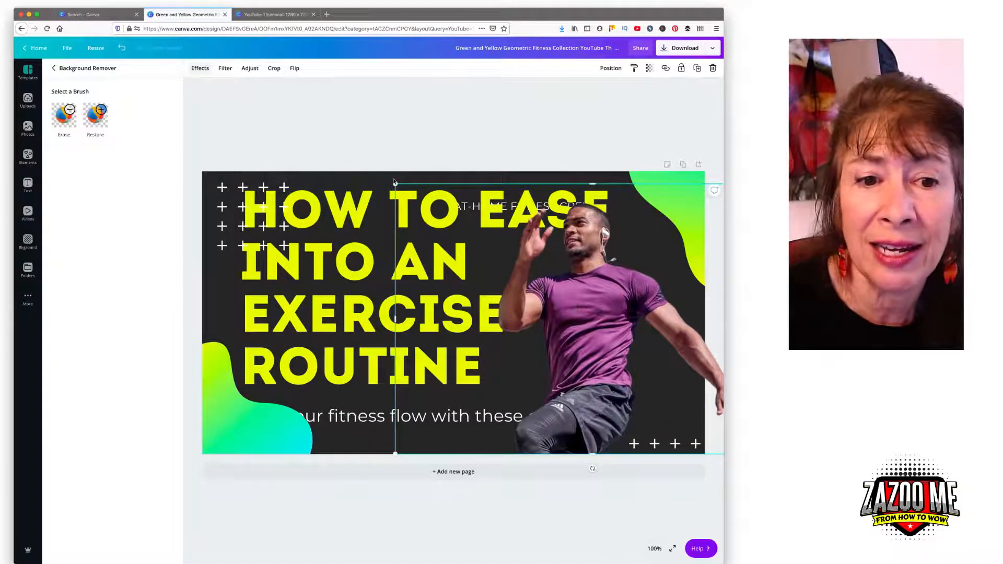
{"action": "left_click_drag", "start_coordinate": [395, 184], "coordinate": [362, 161]}
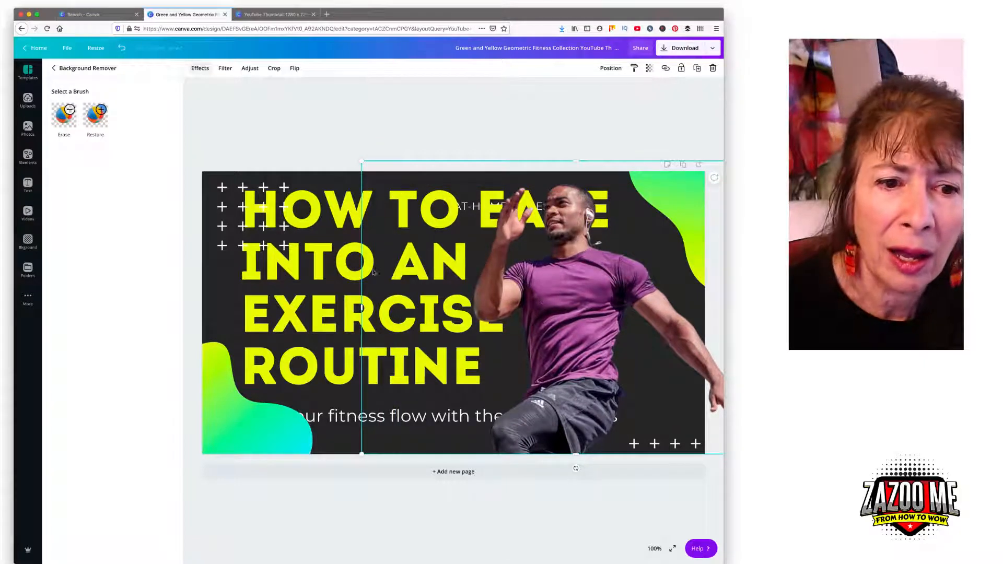
{"action": "left_click_drag", "start_coordinate": [374, 271], "coordinate": [344, 272]}
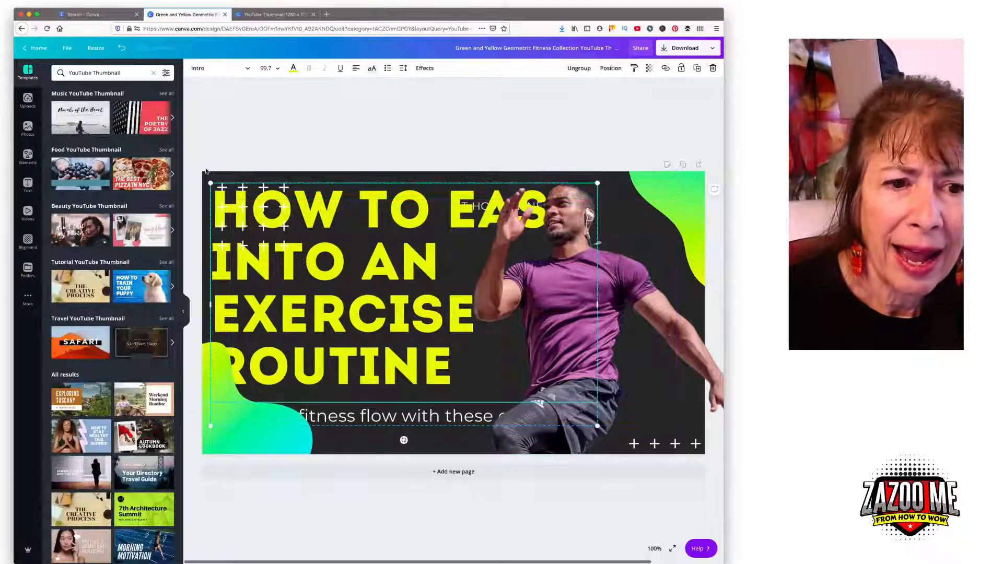
Try the Tube, Rerun and Retro Bad TV effects on the runner at 25% zoom and reset the effect to None
{"action": "left_click", "coordinate": [655, 545]}
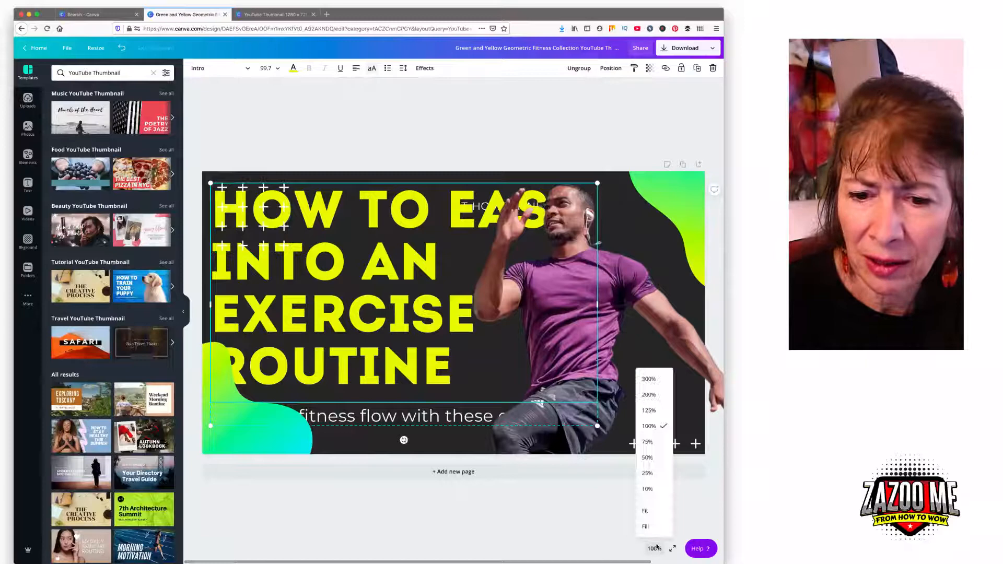
{"action": "left_click", "coordinate": [652, 477]}
{"action": "left_click", "coordinate": [556, 430]}
{"action": "left_click", "coordinate": [486, 328]}
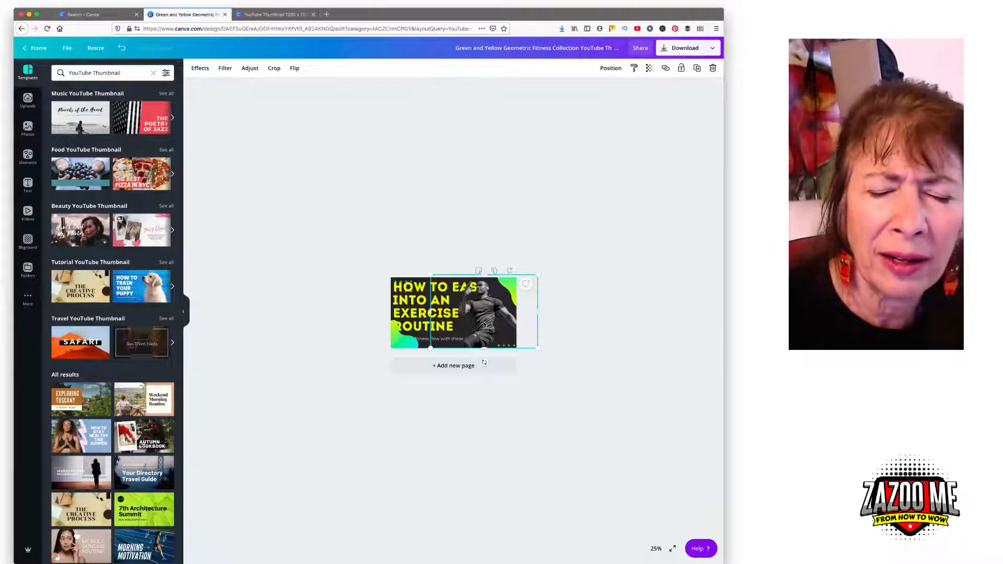
{"action": "left_click", "coordinate": [200, 68]}
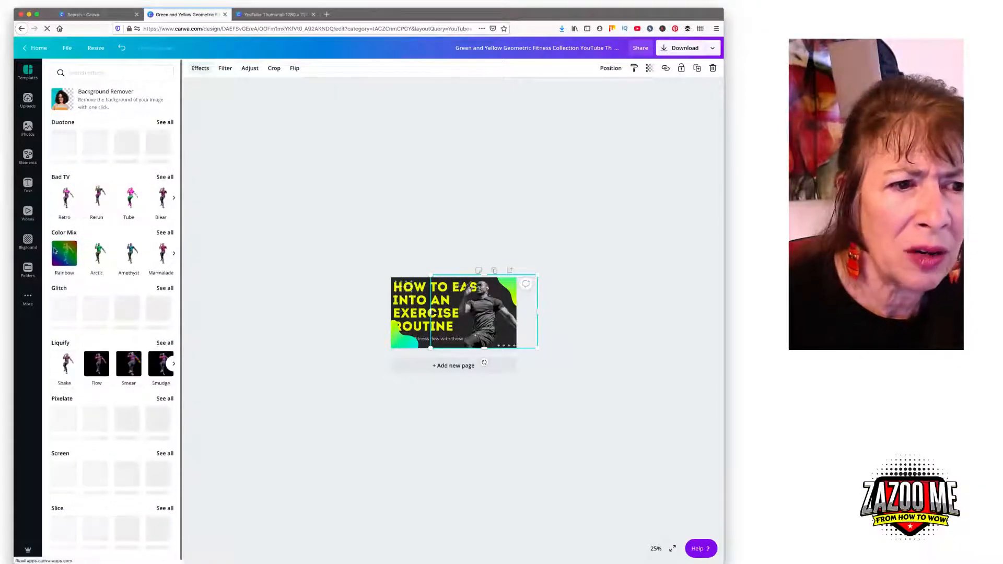
{"action": "left_click", "coordinate": [125, 195]}
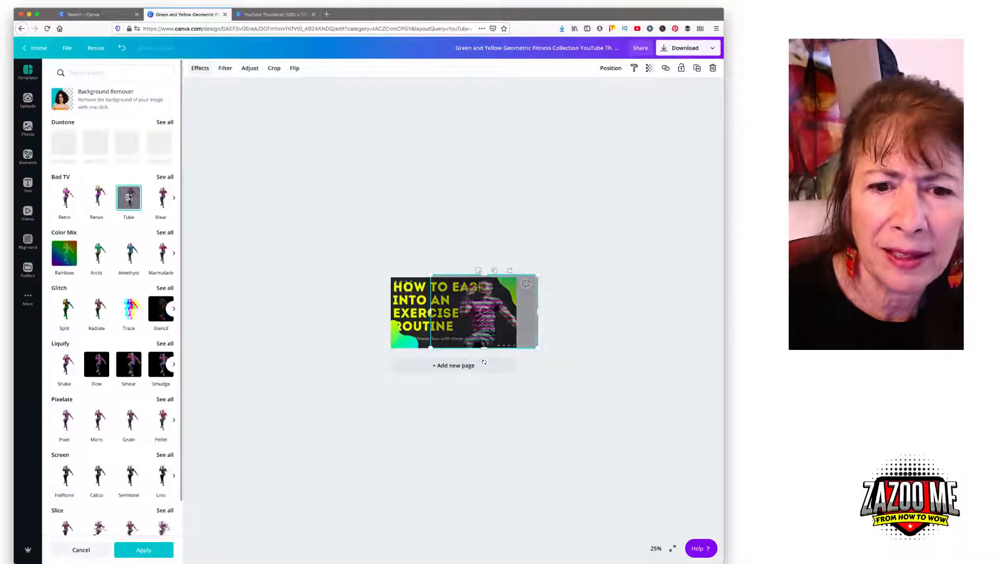
{"action": "left_click", "coordinate": [97, 199]}
{"action": "left_click", "coordinate": [73, 201]}
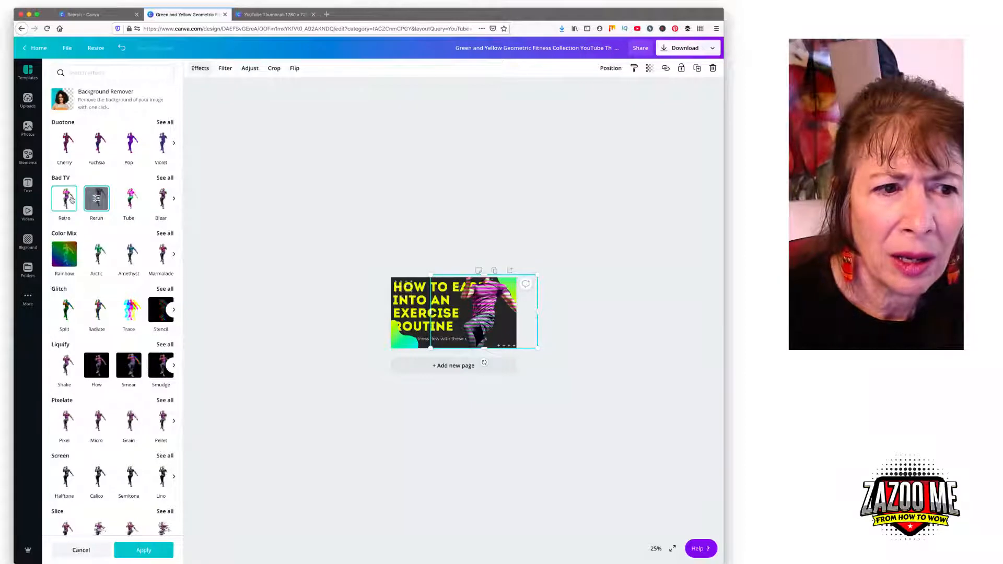
{"action": "left_click", "coordinate": [165, 179]}
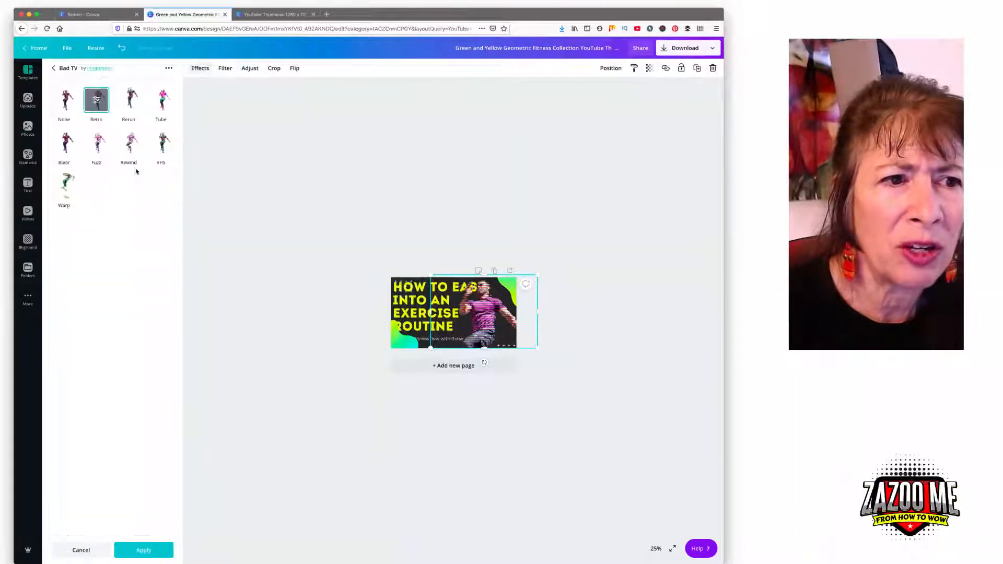
{"action": "left_click", "coordinate": [63, 100]}
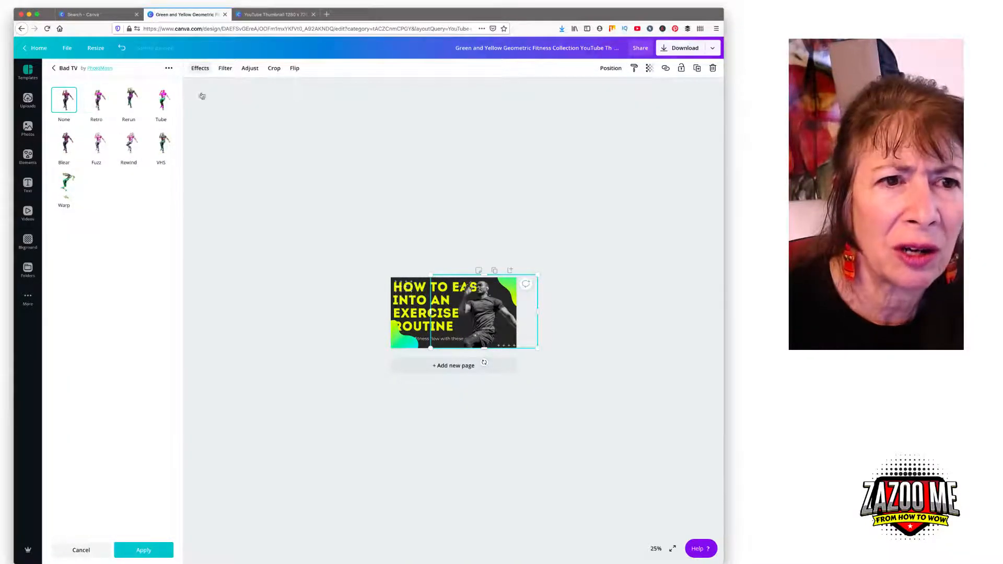
Apply the Peony filter to the runner and shift him slightly right and down, clear of the word EASE
{"action": "left_click", "coordinate": [225, 68]}
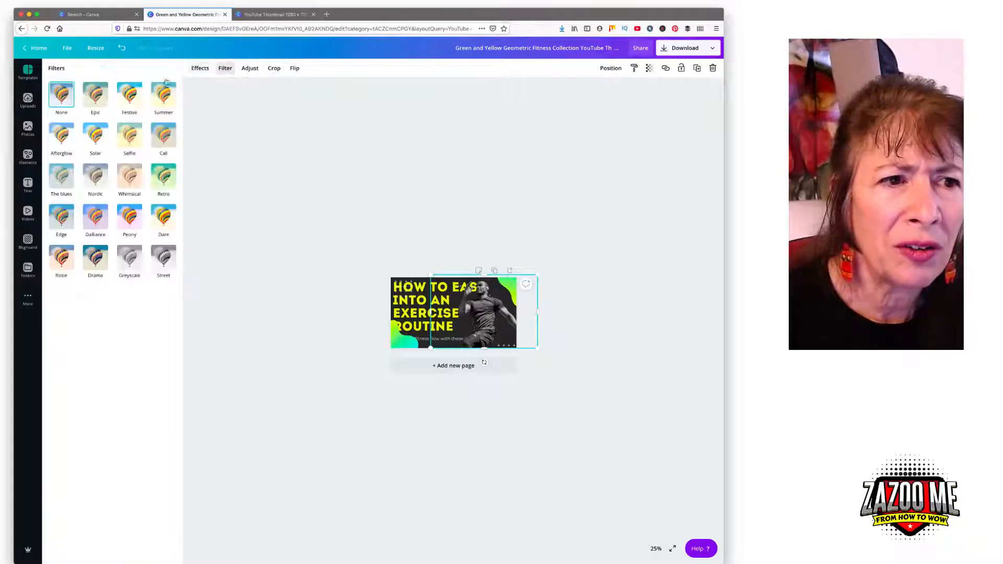
{"action": "left_click", "coordinate": [128, 219]}
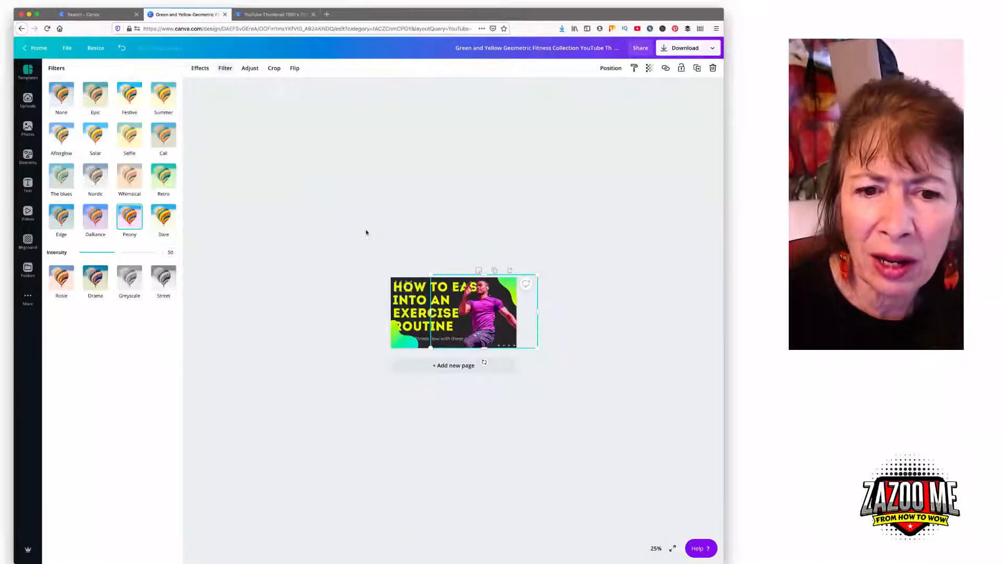
{"action": "left_click_drag", "start_coordinate": [482, 310], "coordinate": [495, 313]}
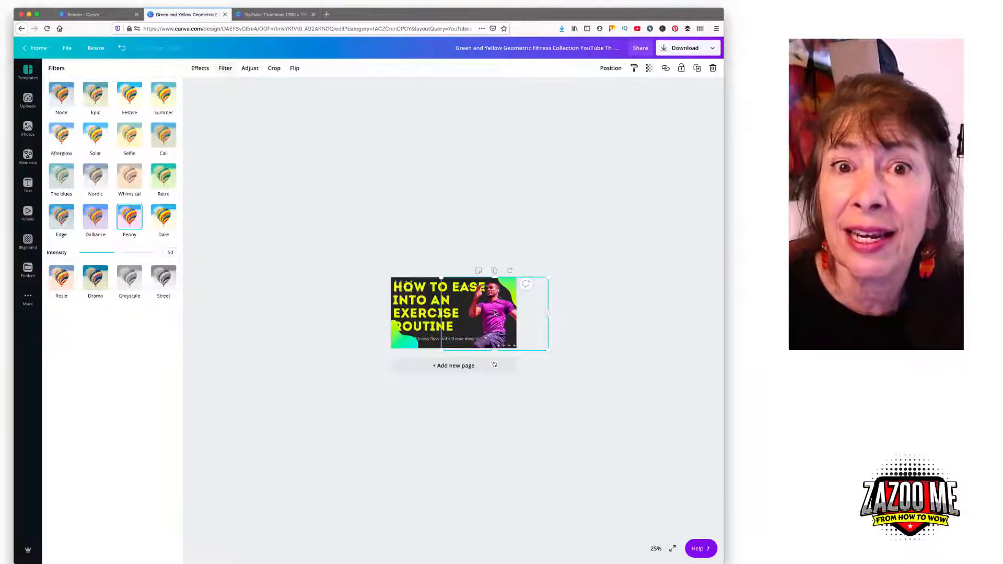
{"action": "left_click", "coordinate": [397, 250]}
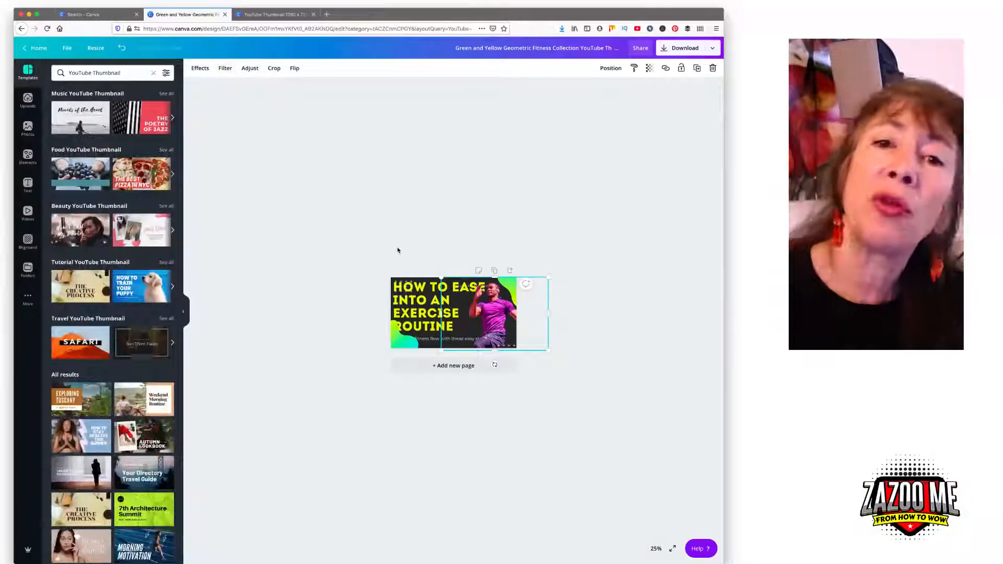
Check the edited fitness thumbnail at 100% zoom and close its design tab
{"action": "left_click", "coordinate": [656, 548]}
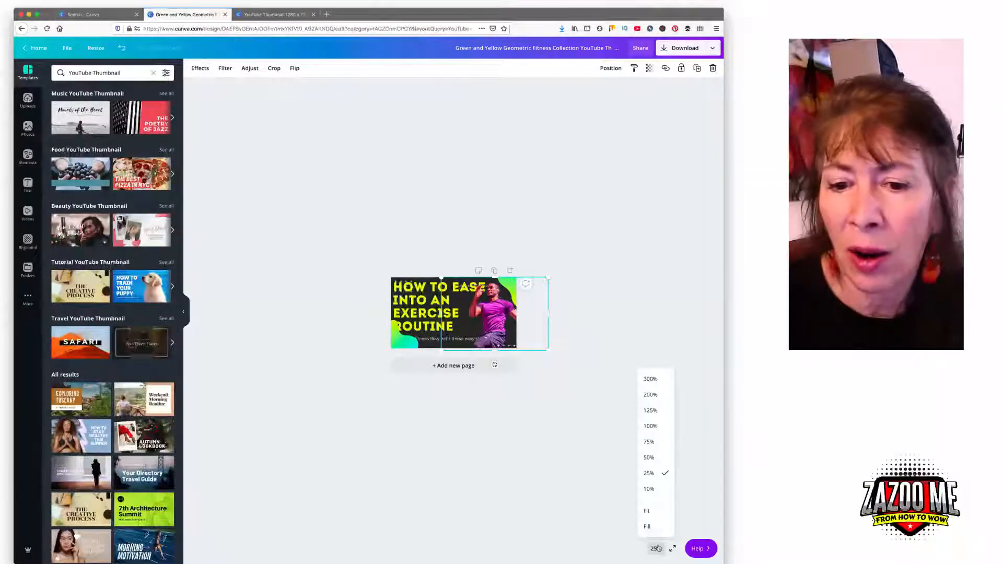
{"action": "left_click", "coordinate": [651, 426]}
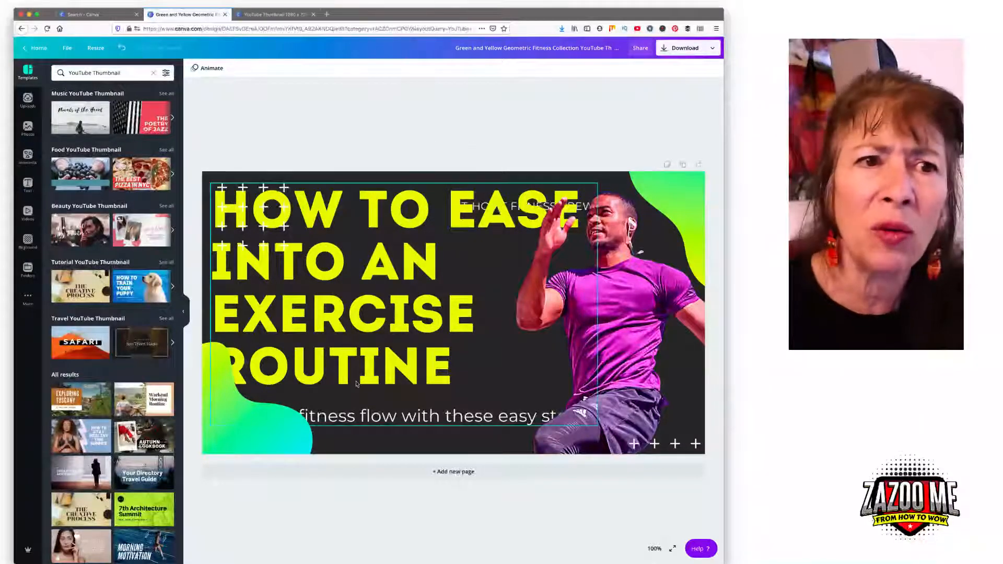
{"action": "left_click", "coordinate": [223, 14]}
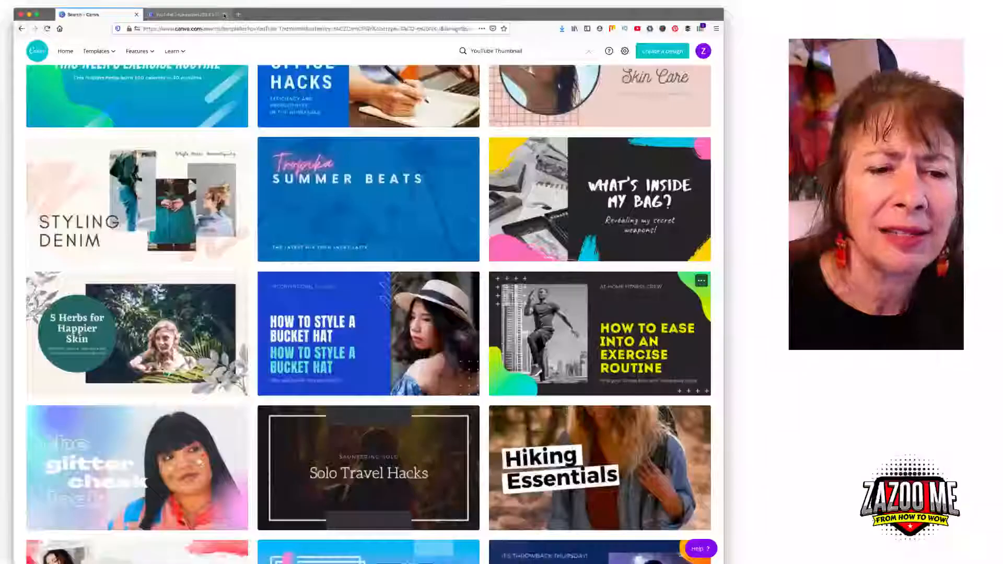